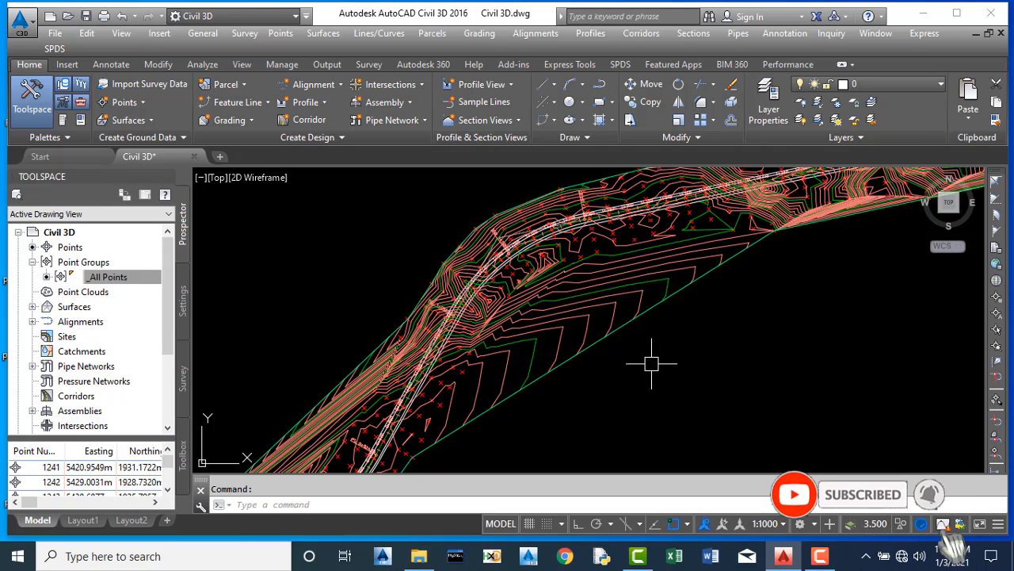
# Step: Set the surface style of My Surface to No Display
pyautogui.moveTo(650, 362)
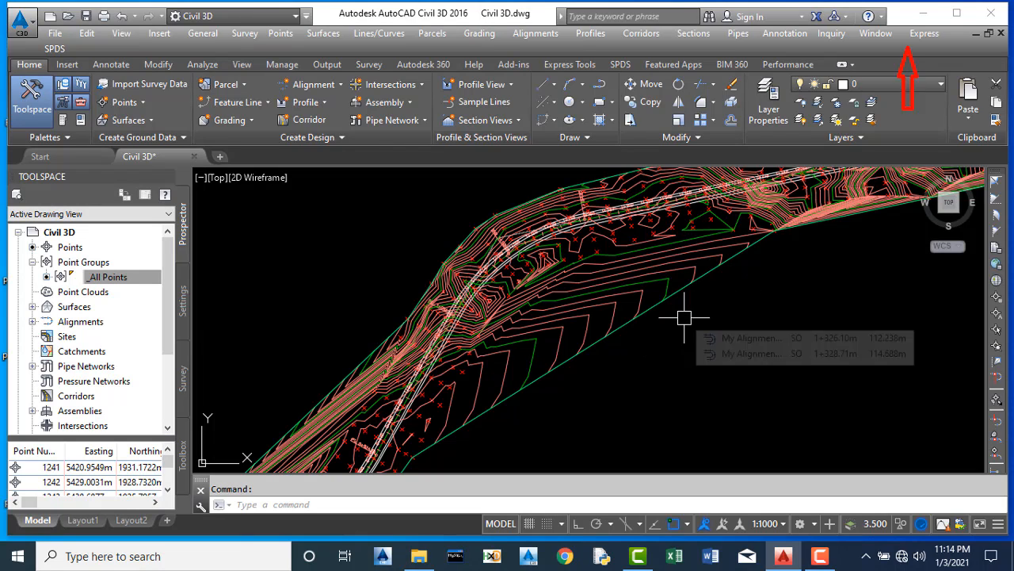
pyautogui.click(603, 282)
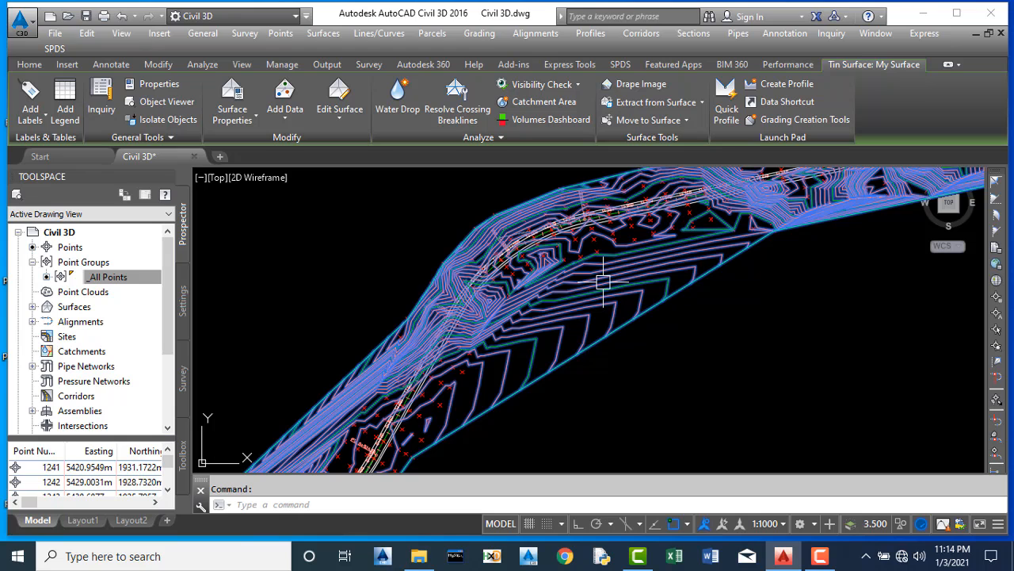
pyautogui.rightClick(604, 282)
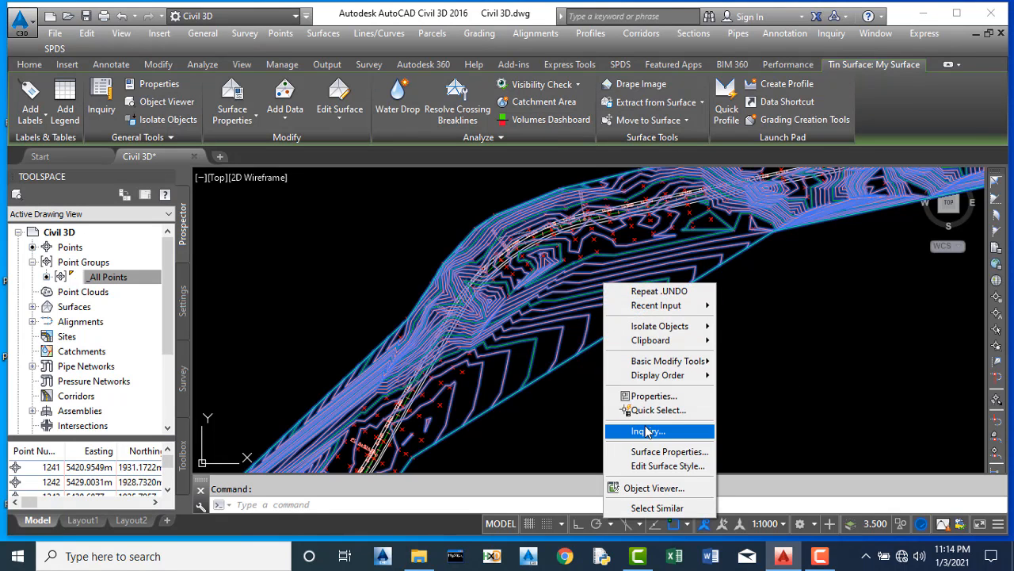
pyautogui.click(665, 452)
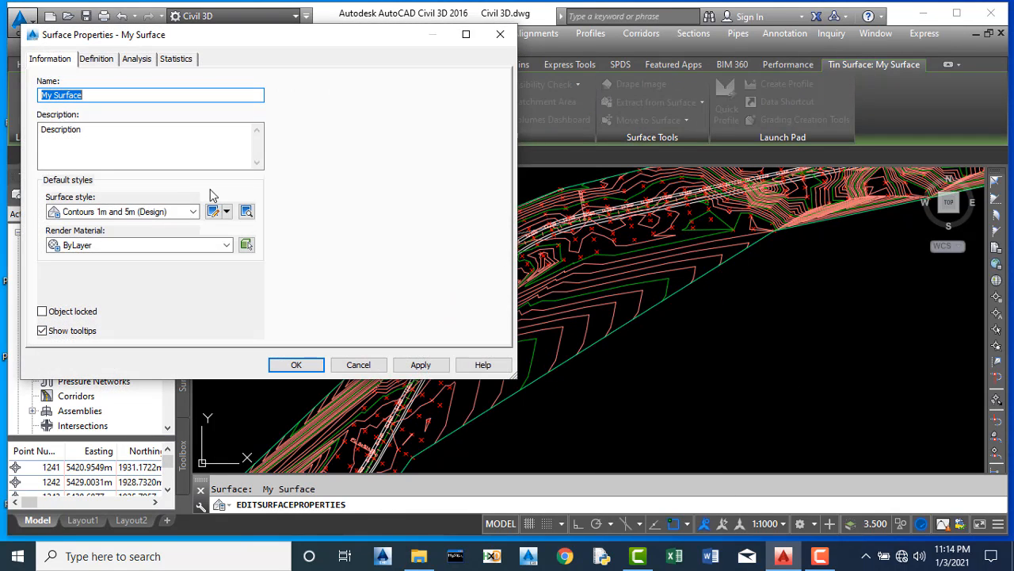
pyautogui.click(139, 213)
pyautogui.click(112, 227)
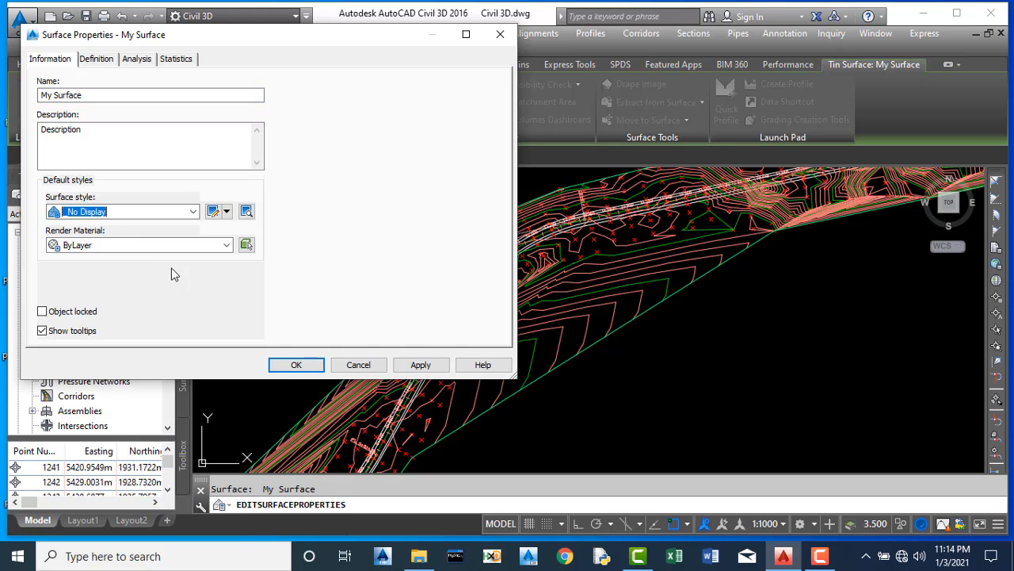
pyautogui.click(419, 364)
pyautogui.click(296, 365)
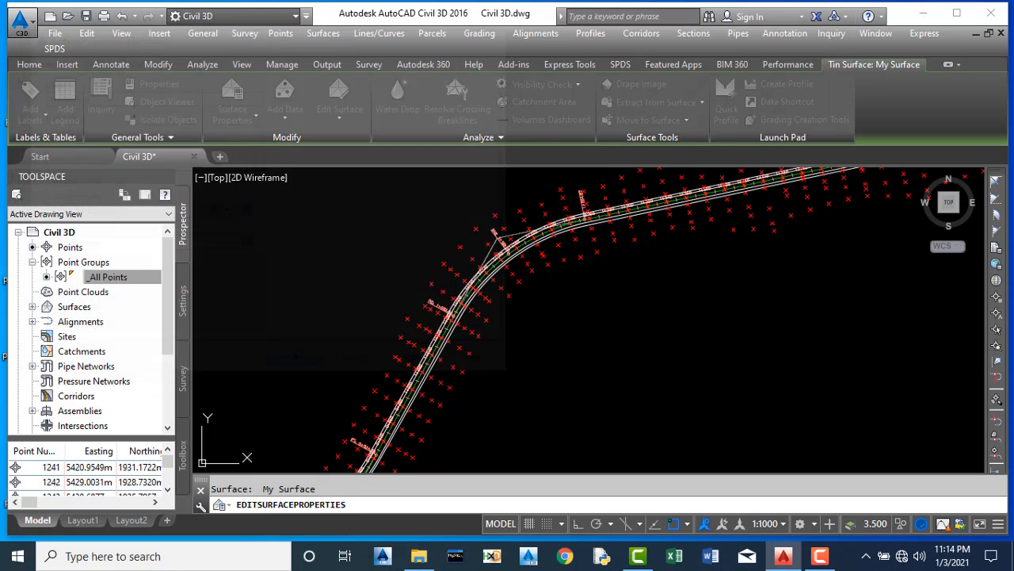
# Step: Set the point style of the _All Points point group to <none>
pyautogui.click(106, 278)
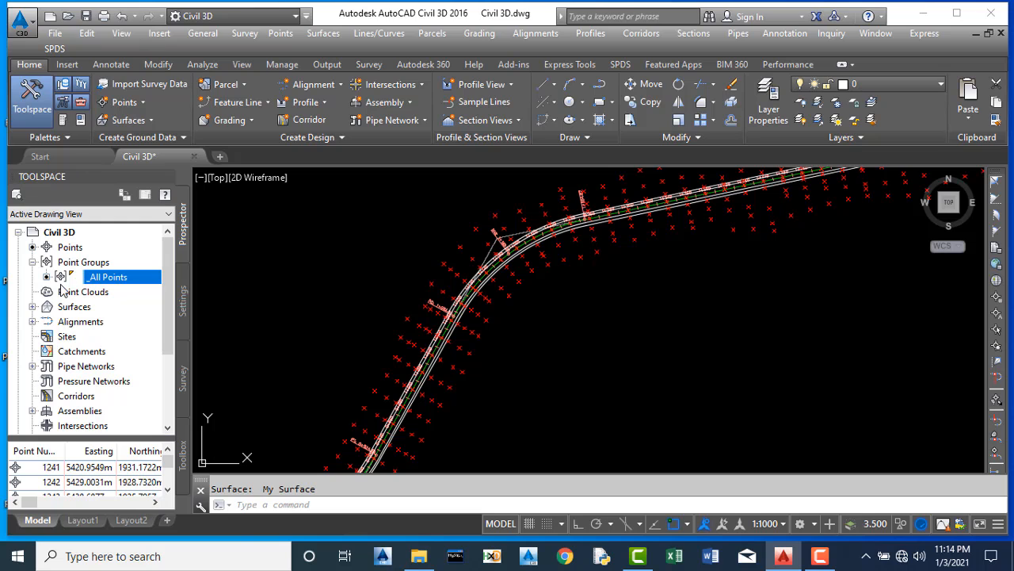
pyautogui.rightClick(120, 285)
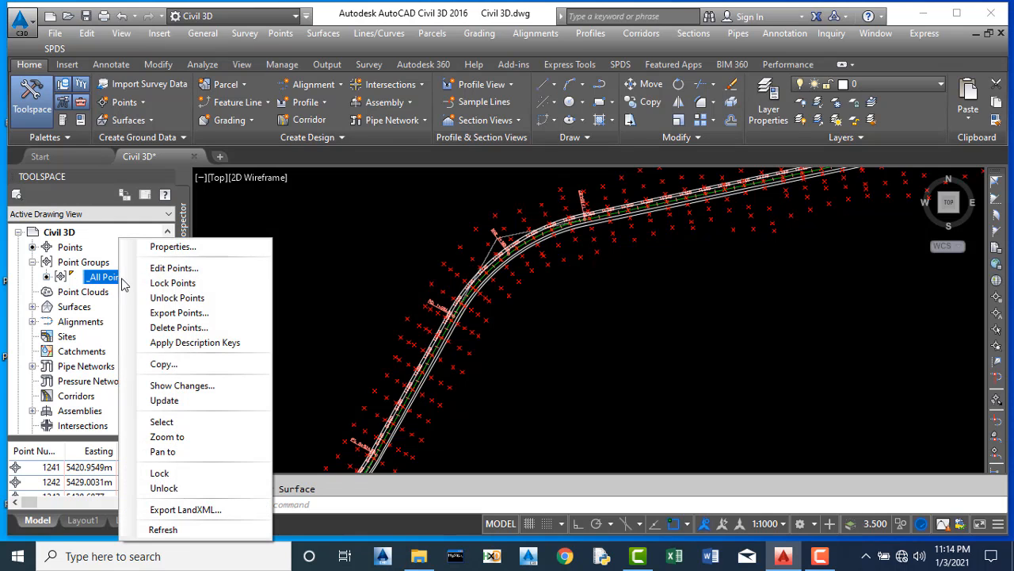
pyautogui.click(174, 246)
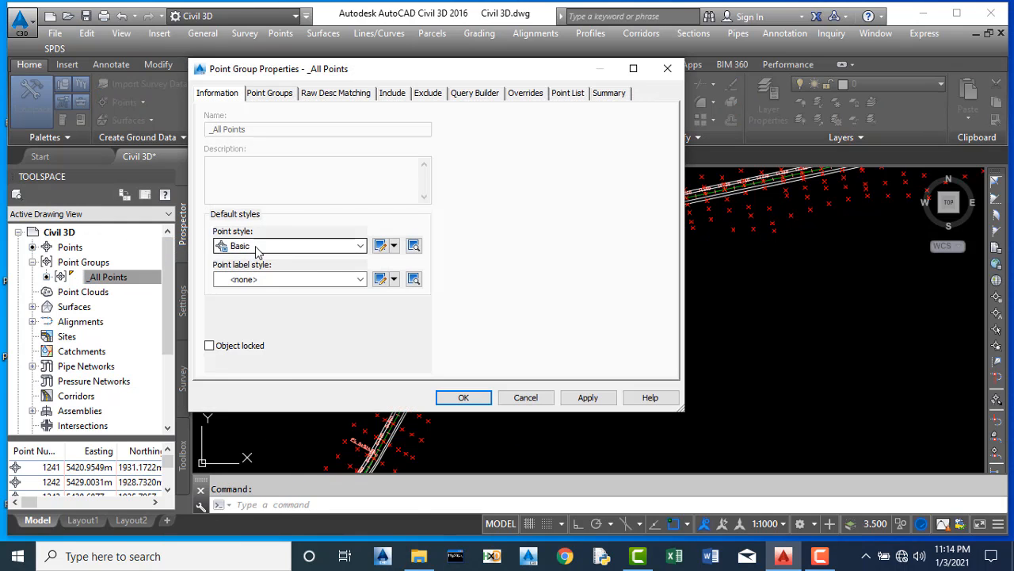
pyautogui.click(256, 246)
pyautogui.scroll(1, 256, 273)
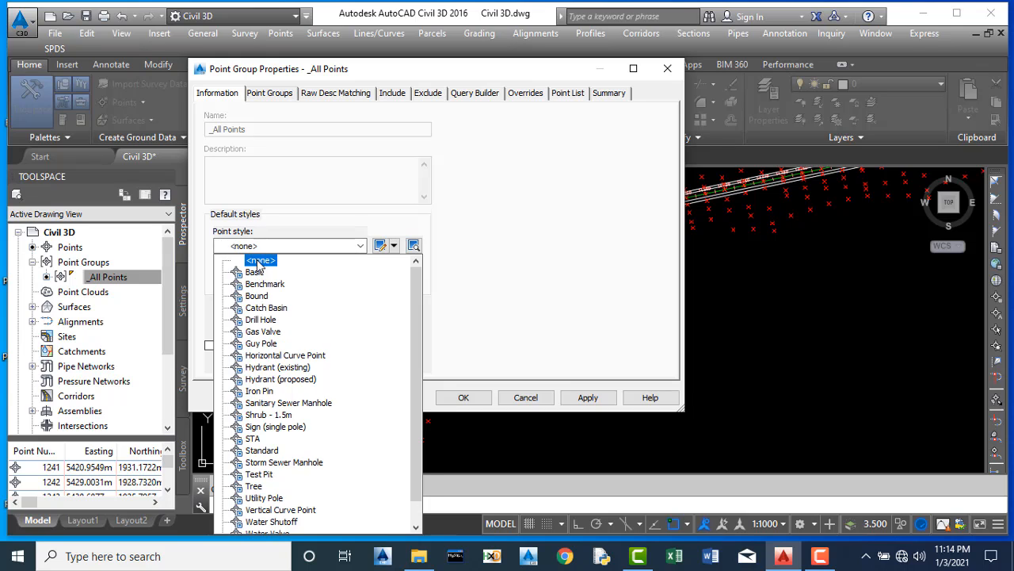
pyautogui.click(257, 260)
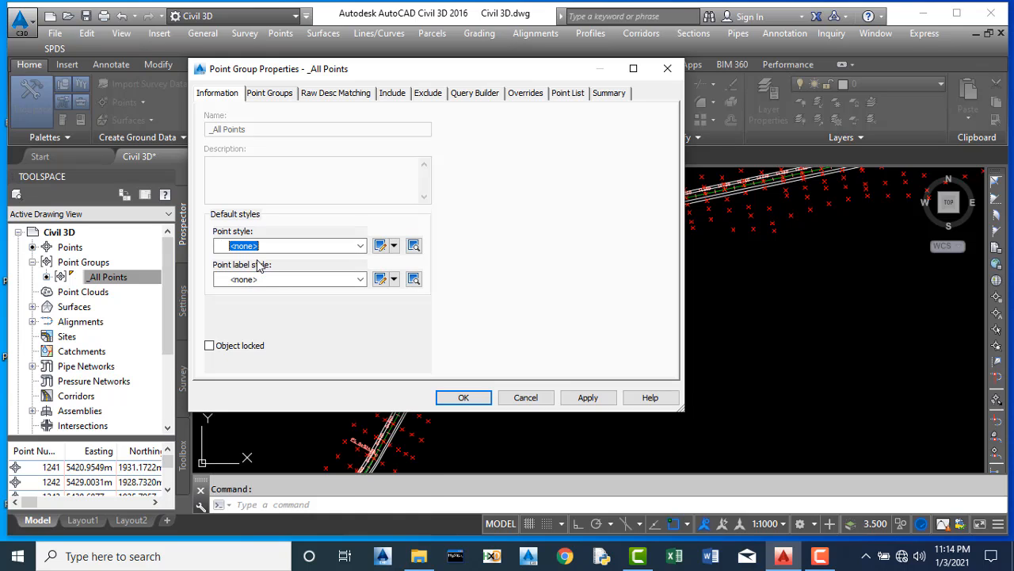
pyautogui.click(587, 397)
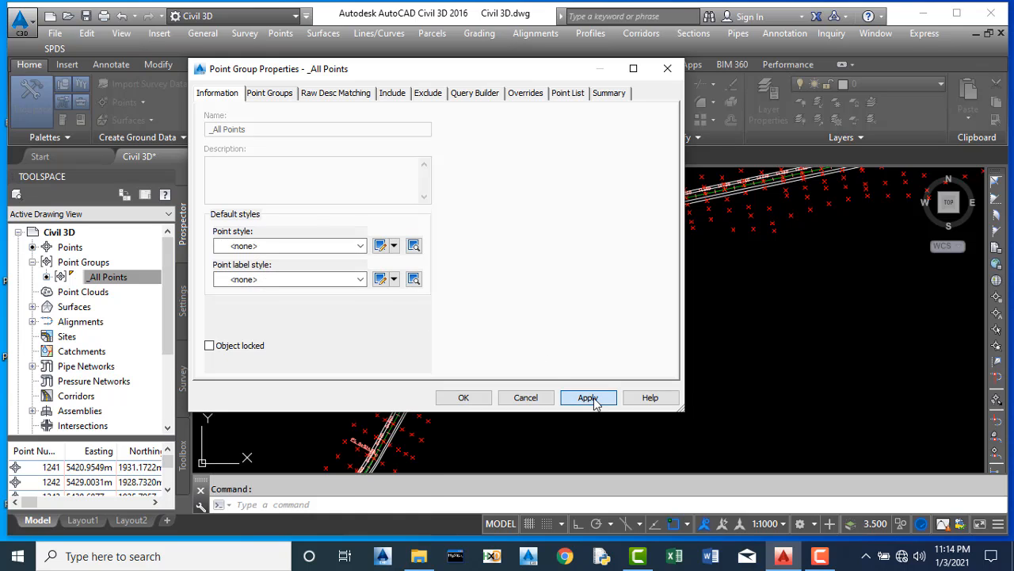
pyautogui.click(464, 397)
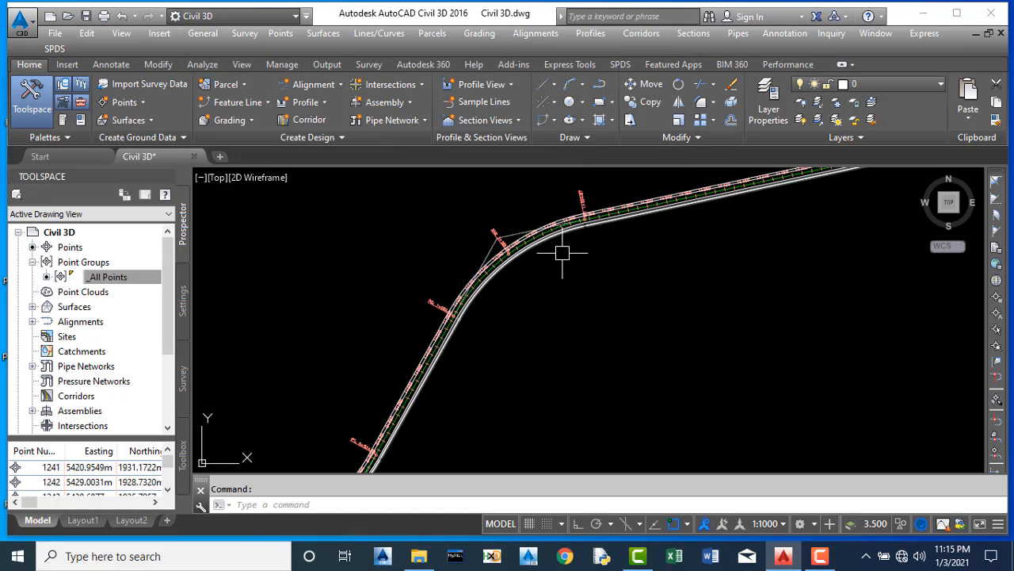
# Step: Examine the station labels along the curved part of the alignment
pyautogui.scroll(2, 578, 238)
pyautogui.scroll(2, 555, 329)
pyautogui.scroll(-3, 555, 330)
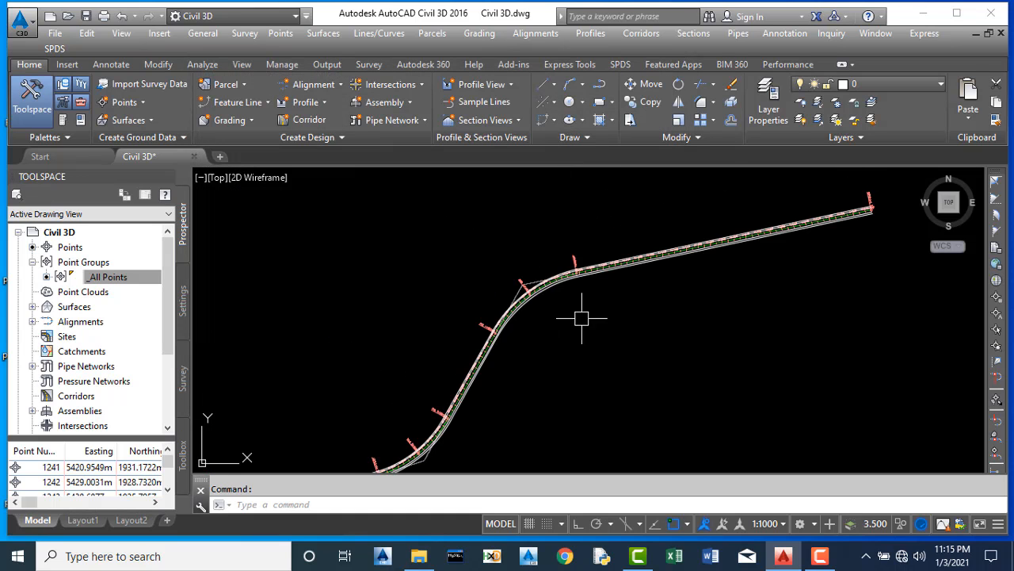
pyautogui.scroll(2, 539, 292)
pyautogui.scroll(2, 550, 300)
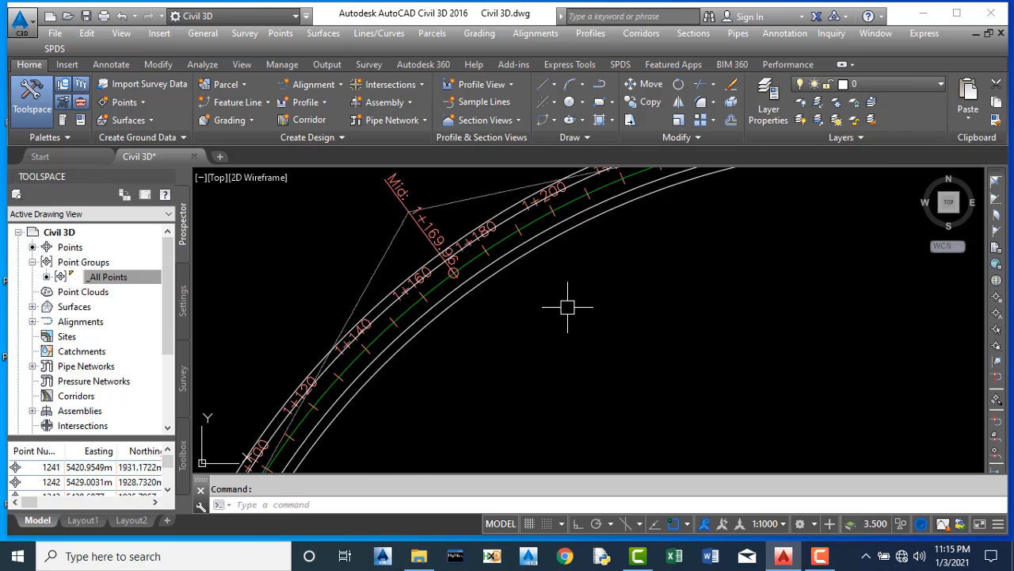
pyautogui.scroll(-1, 544, 282)
pyautogui.scroll(1, 548, 275)
pyautogui.scroll(-1, 596, 263)
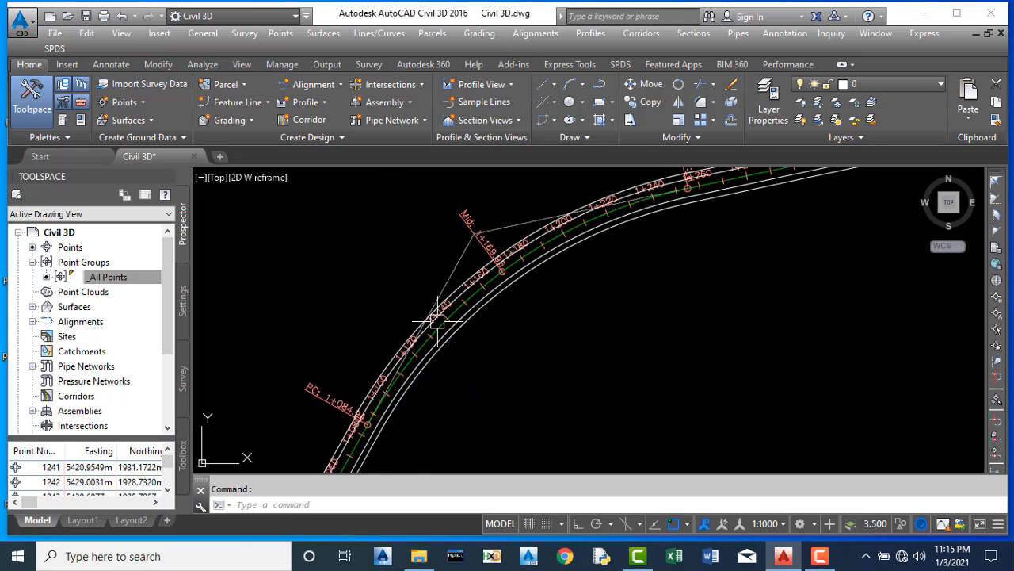
pyautogui.scroll(5, 440, 317)
pyautogui.scroll(-2, 527, 305)
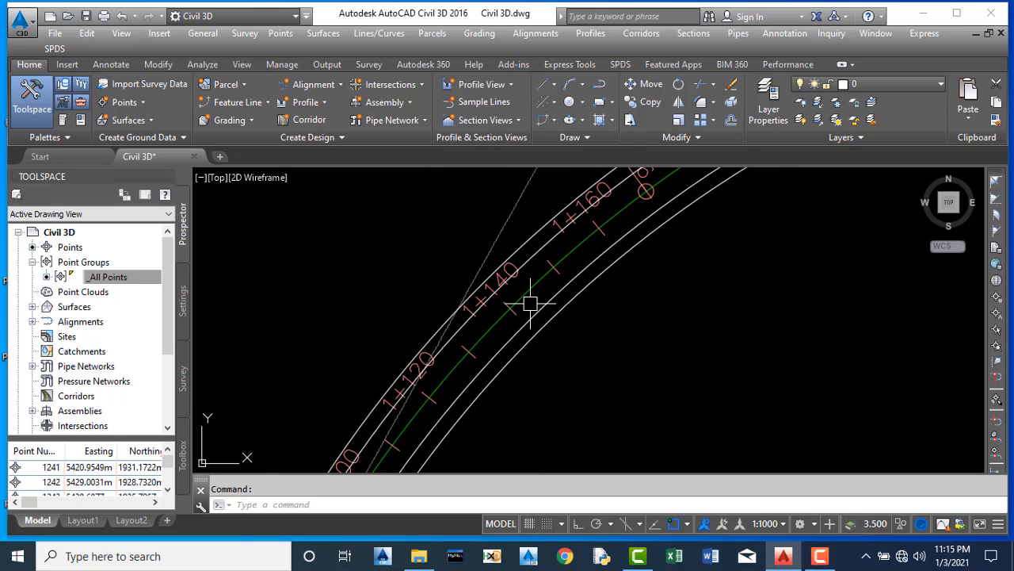
pyautogui.scroll(2, 475, 294)
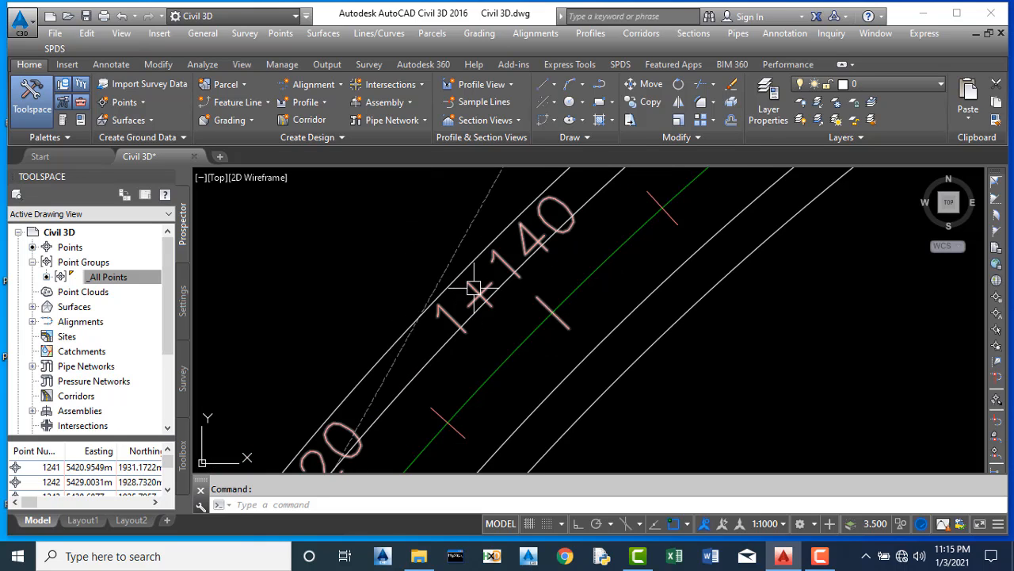
# Step: Edit the labels of My Alignment, picking Perpendicular with Line as the major stations' label style
pyautogui.click(474, 291)
pyautogui.rightClick(475, 290)
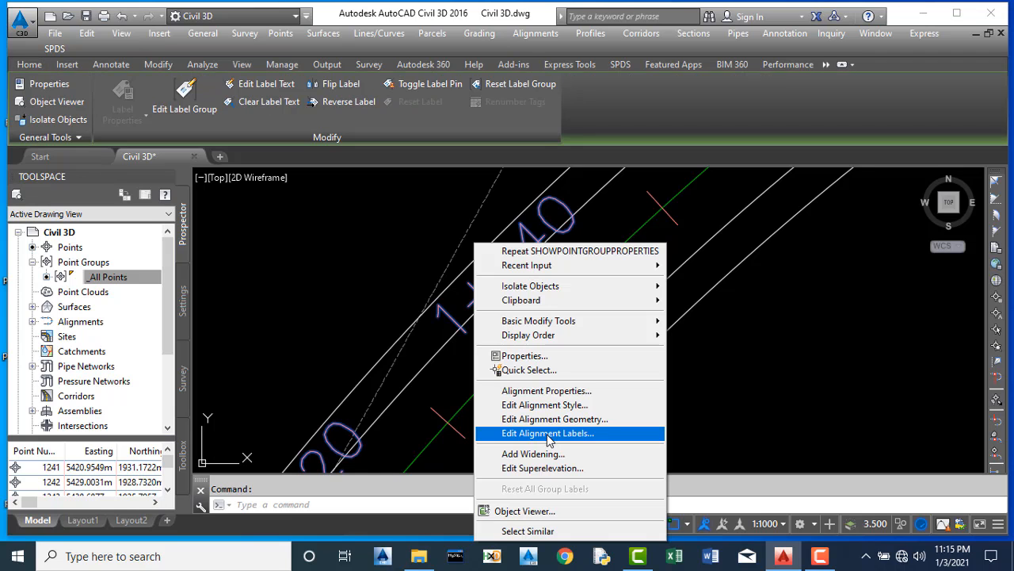
pyautogui.click(549, 434)
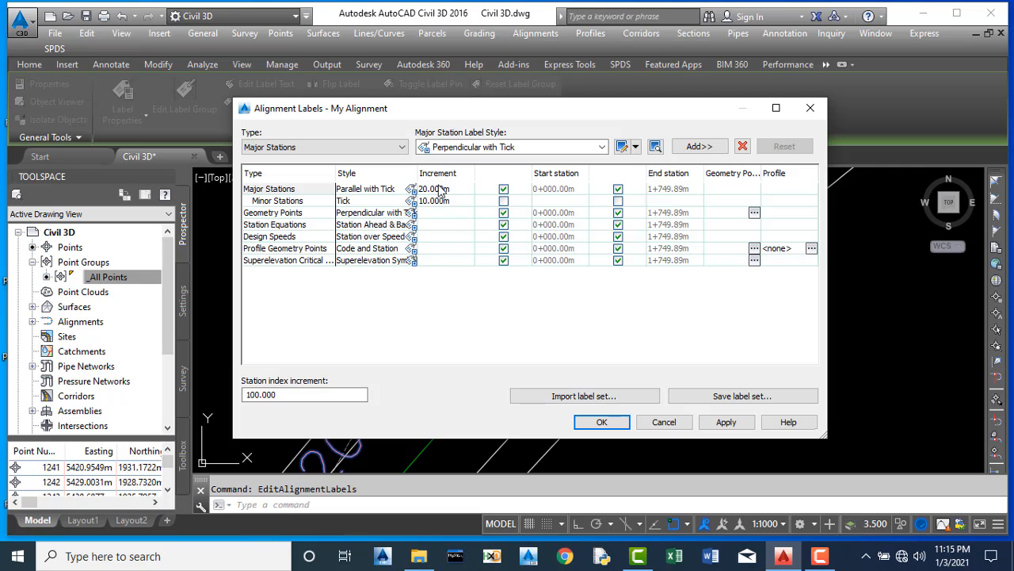
pyautogui.click(434, 191)
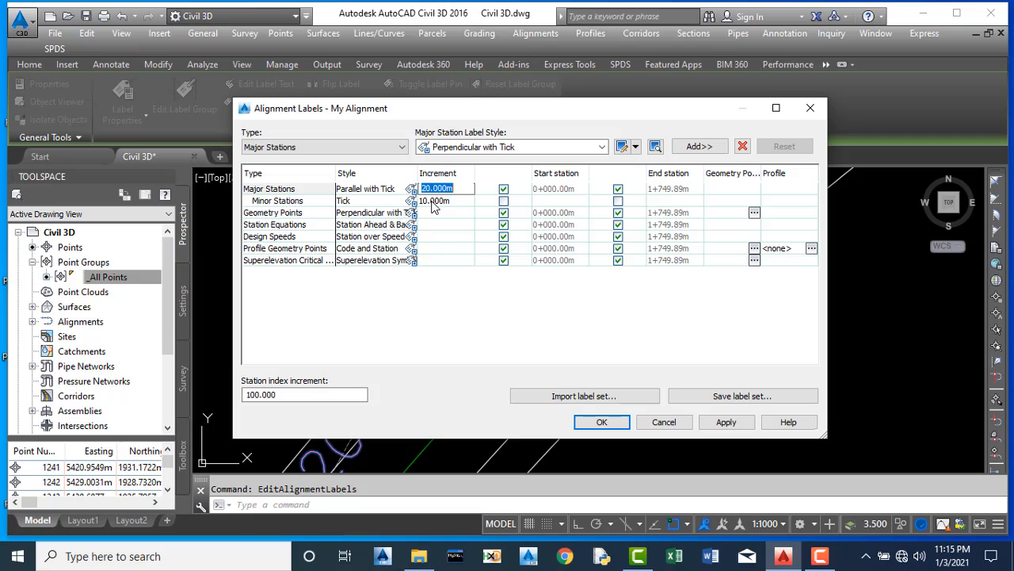
pyautogui.click(412, 189)
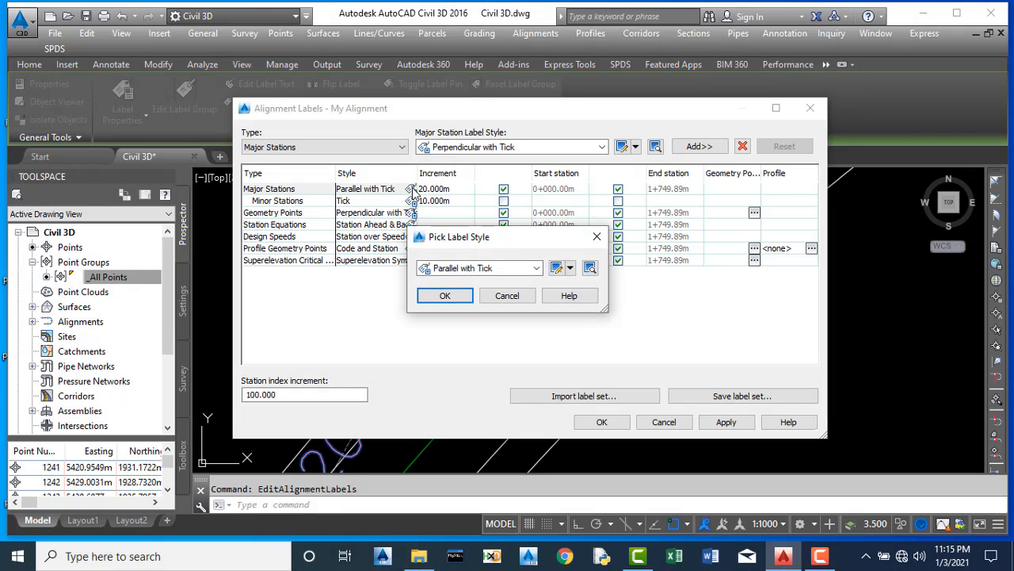
pyautogui.click(537, 269)
pyautogui.click(519, 294)
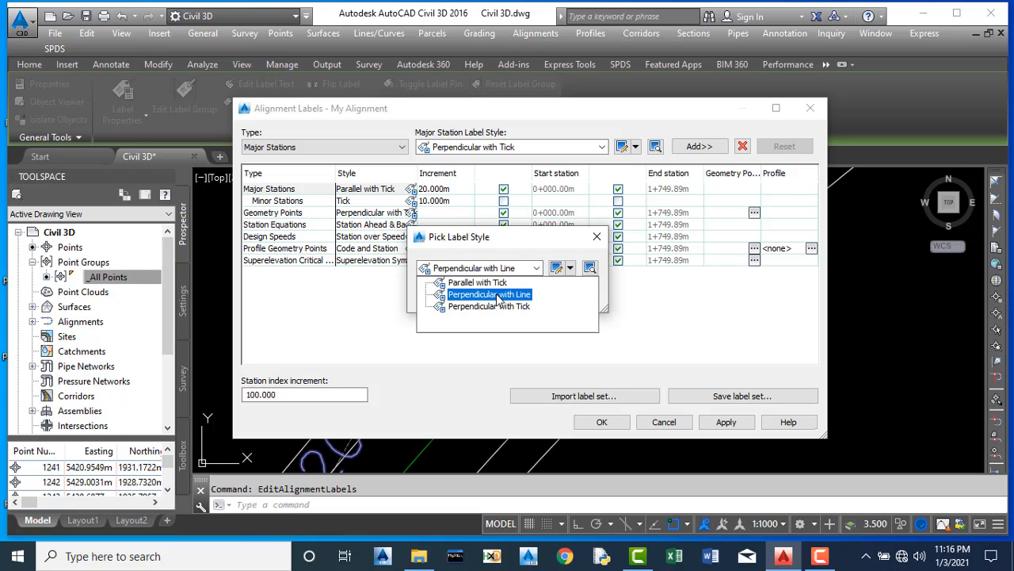
pyautogui.click(498, 295)
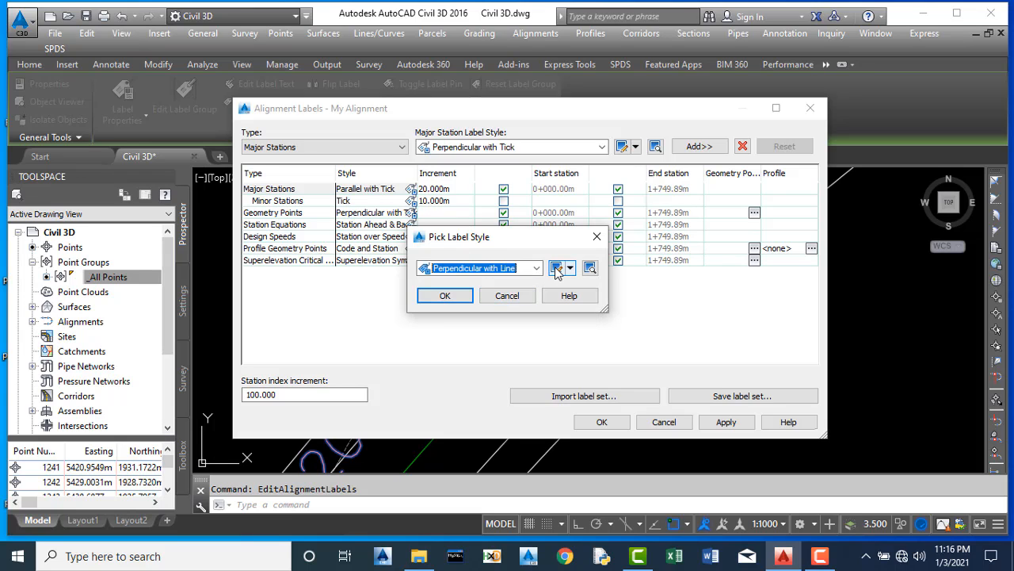
# Step: Edit the Perpendicular with Line style's Station text contents, removing the "STA:" prefix before the station value
pyautogui.click(556, 270)
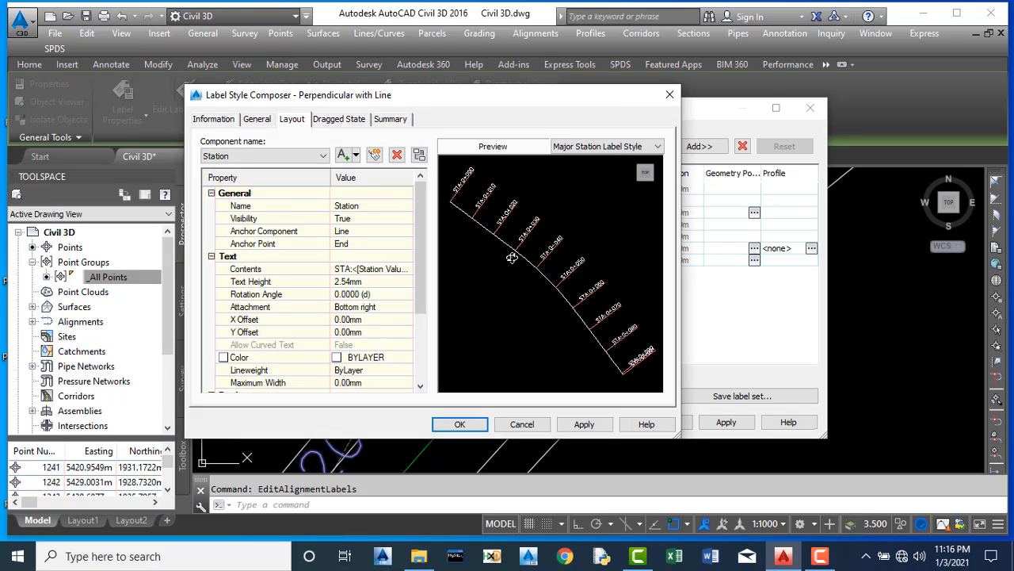
pyautogui.scroll(2, 531, 268)
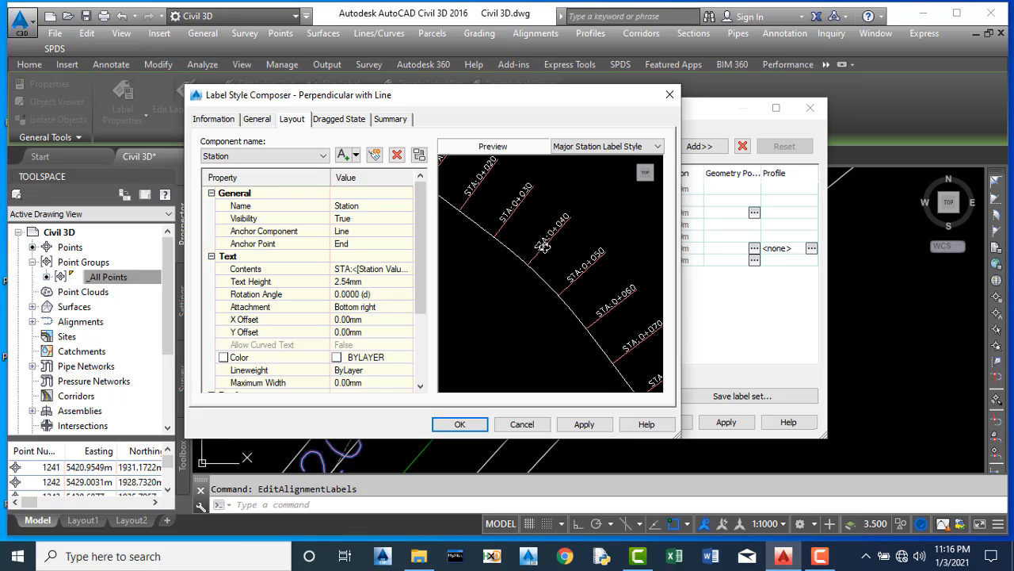
pyautogui.scroll(2, 542, 248)
pyautogui.scroll(-1, 542, 248)
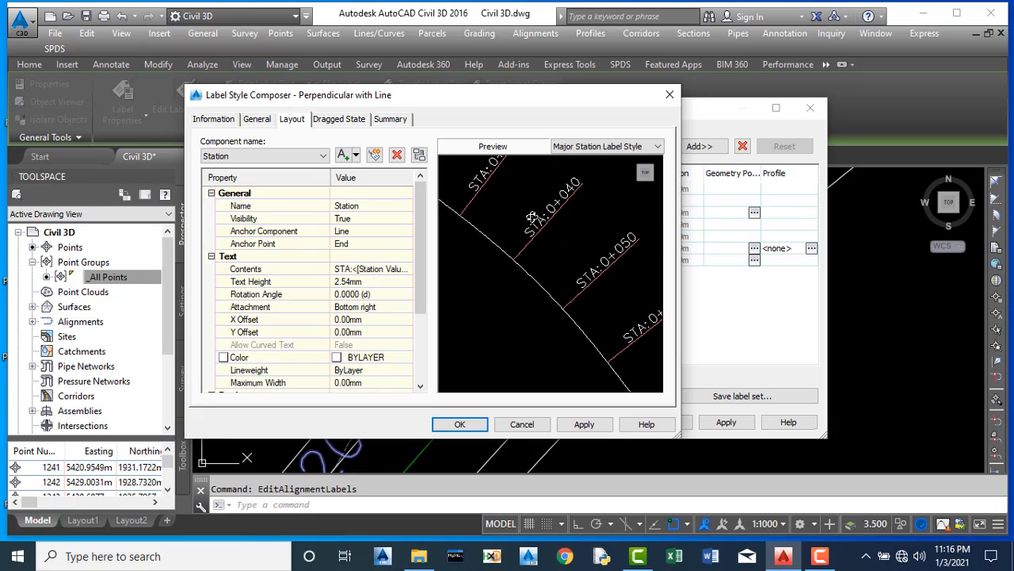
pyautogui.scroll(-1, 533, 218)
pyautogui.scroll(-1, 539, 222)
pyautogui.scroll(3, 545, 236)
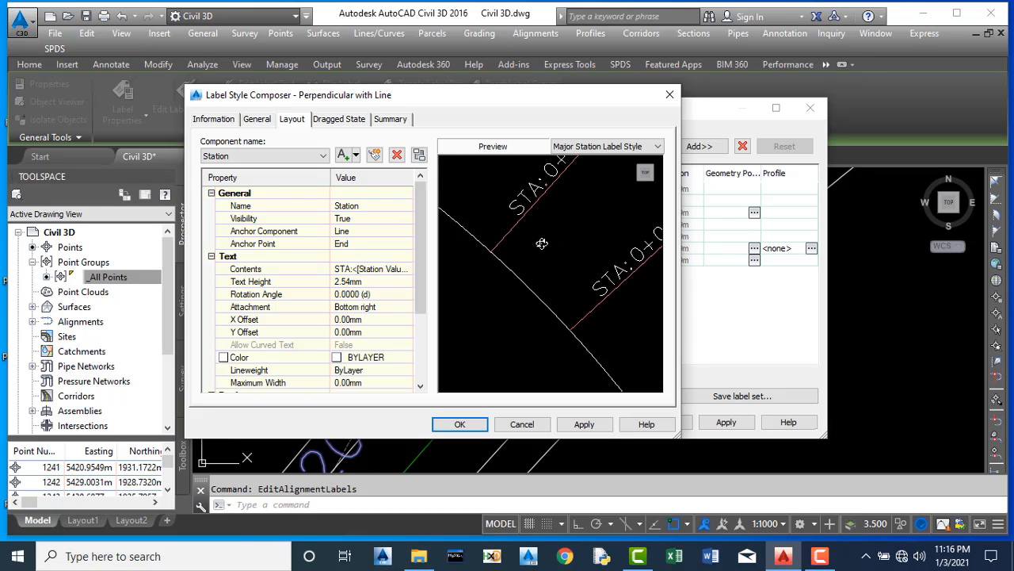
pyautogui.scroll(-1, 552, 263)
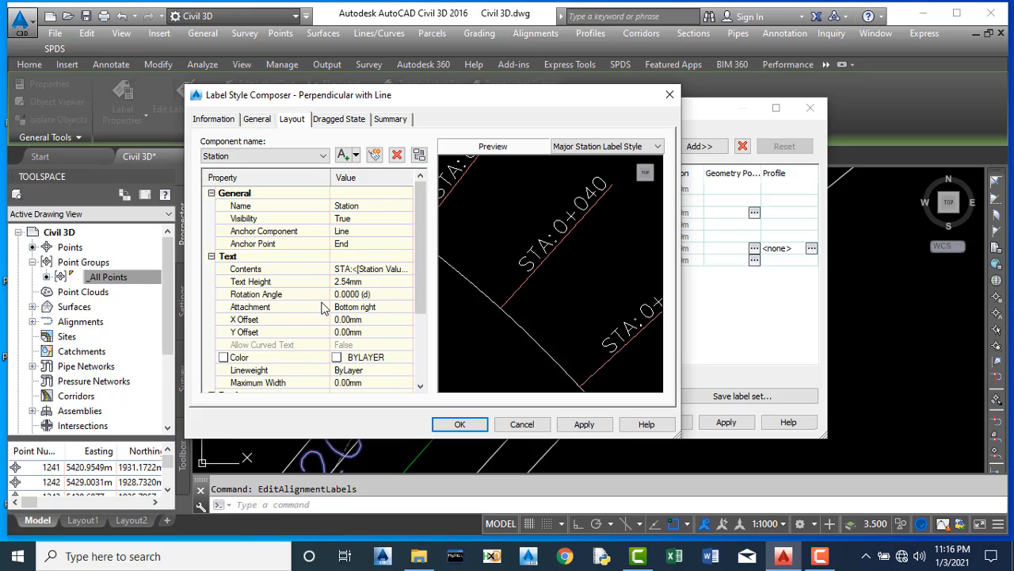
pyautogui.click(375, 271)
pyautogui.click(407, 271)
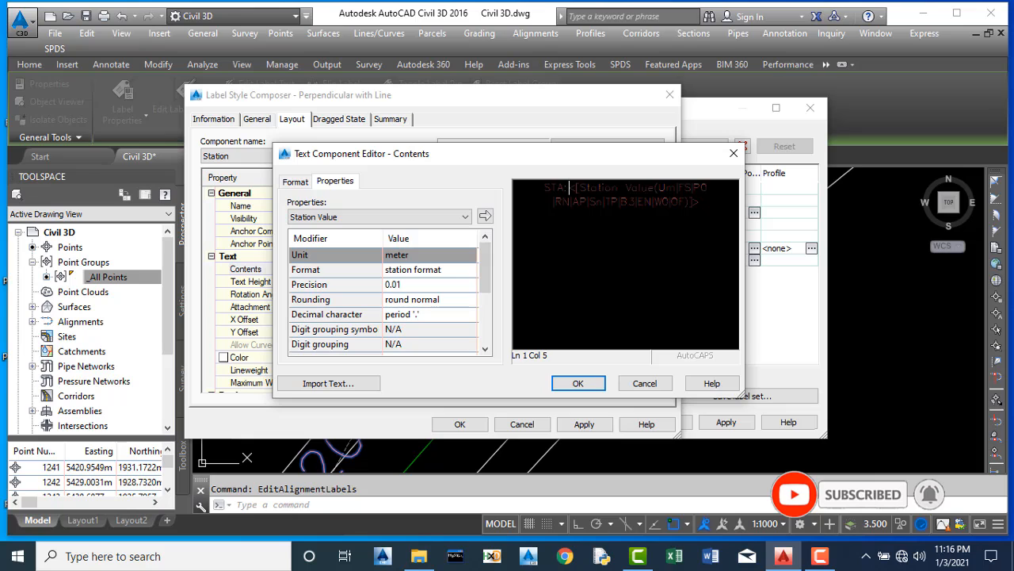
pyautogui.press('BackSpace')
pyautogui.press('BackSpace')
pyautogui.press('BackSpace')
pyautogui.press('BackSpace')
# Step: Format the whole Station text contents with Left justification and the Times New Roman font
pyautogui.moveTo(661, 202); pyautogui.dragTo(527, 182)
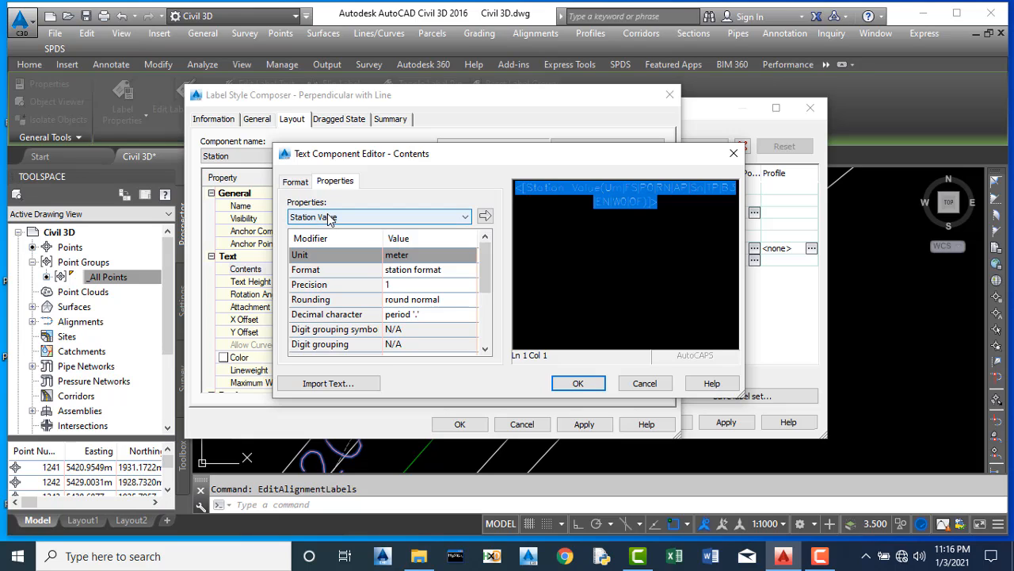
pyautogui.click(295, 182)
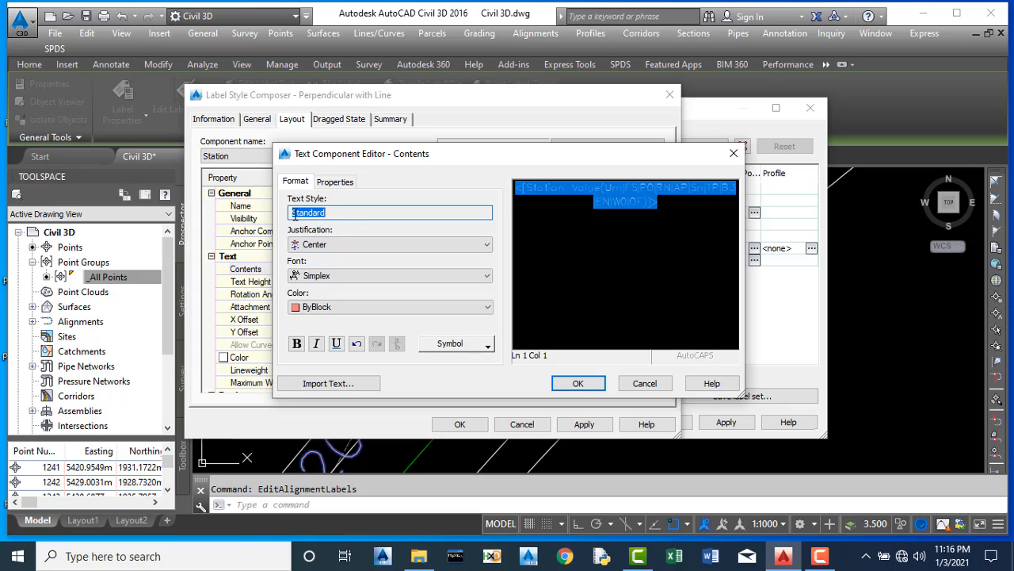
pyautogui.click(324, 248)
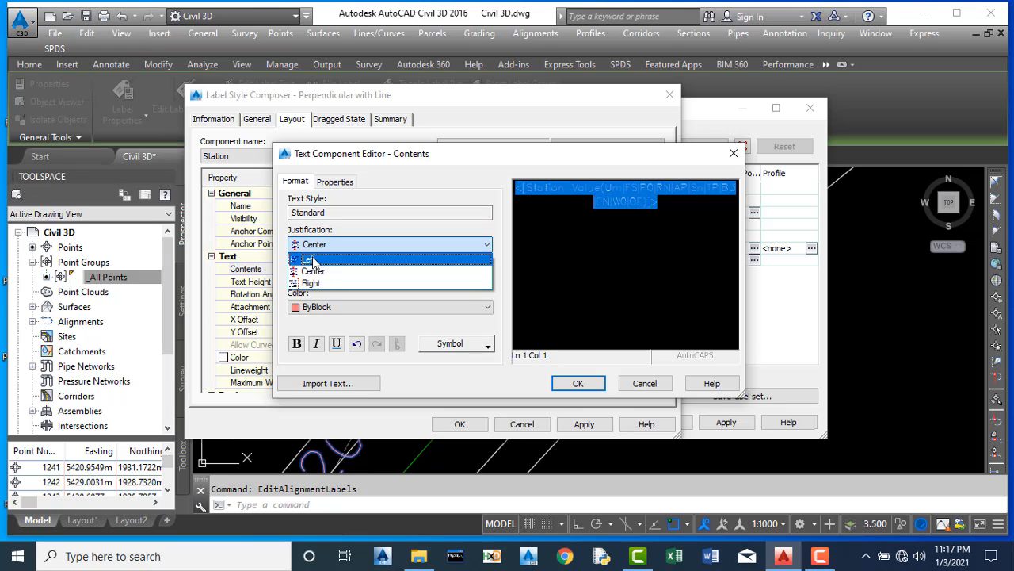
pyautogui.click(307, 260)
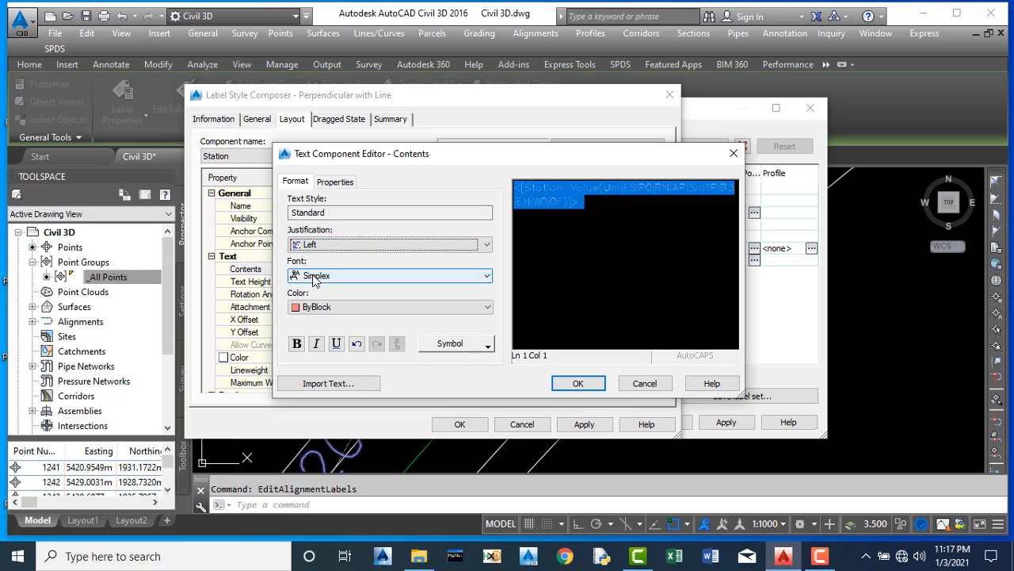
pyautogui.click(317, 276)
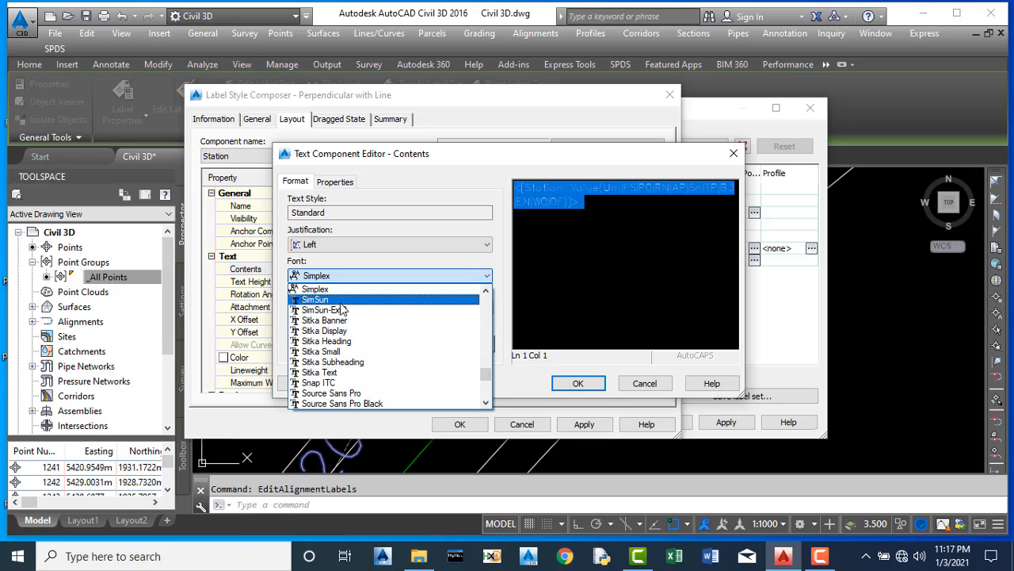
pyautogui.write('ti')
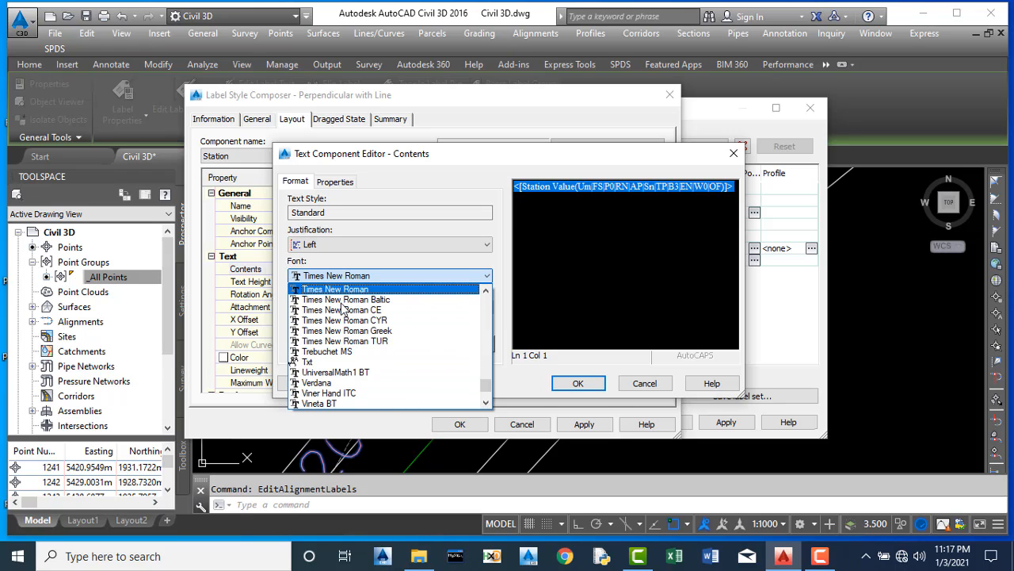
pyautogui.click(353, 289)
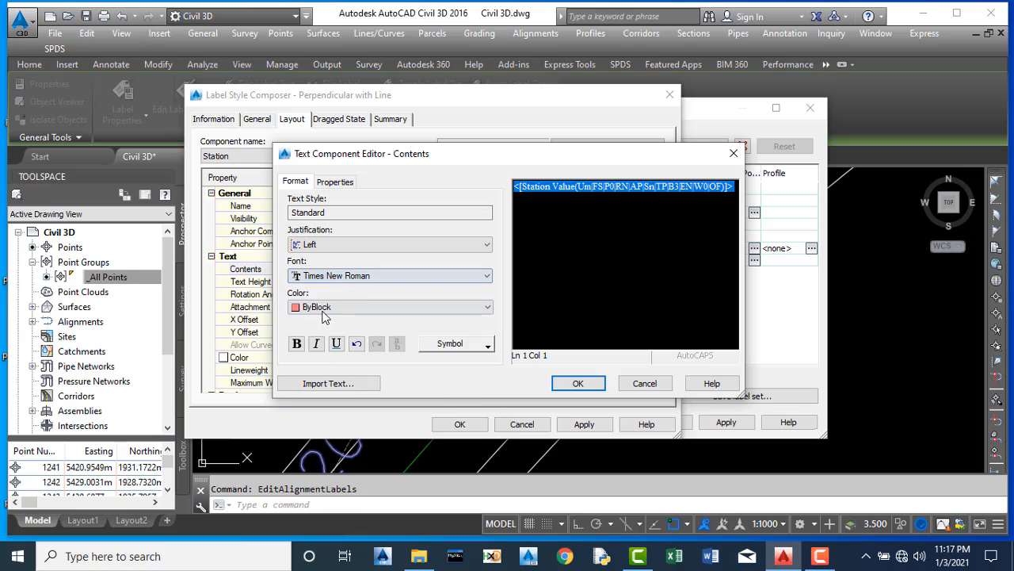
# Step: Make the Station text red and bold, and accept the edited text contents
pyautogui.click(318, 308)
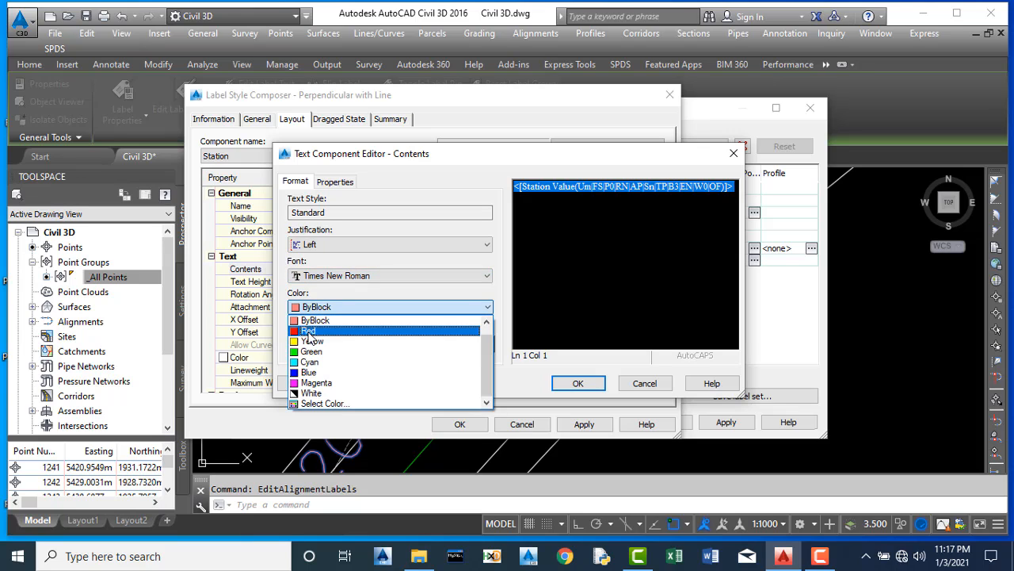
pyautogui.click(313, 339)
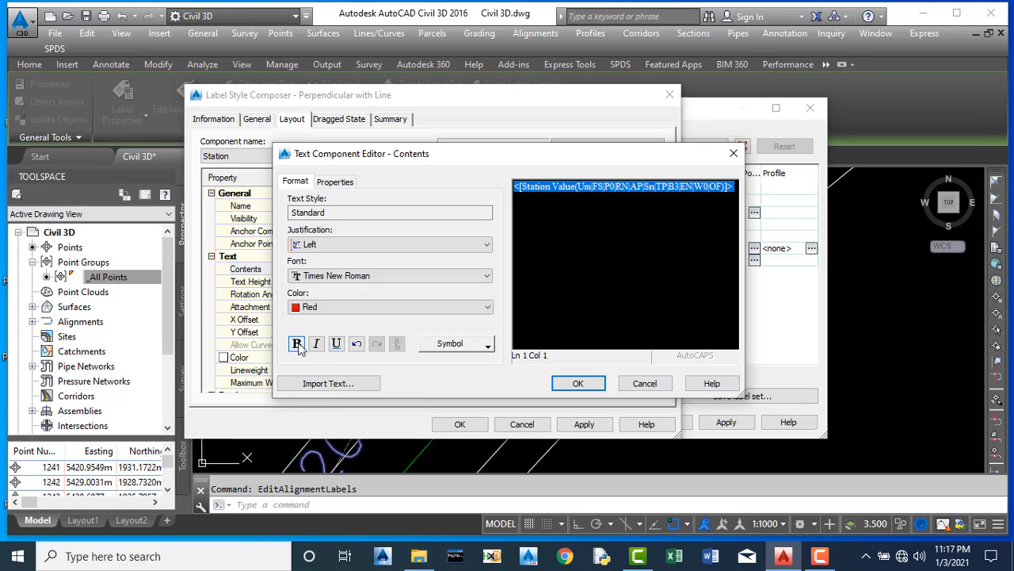
pyautogui.click(297, 343)
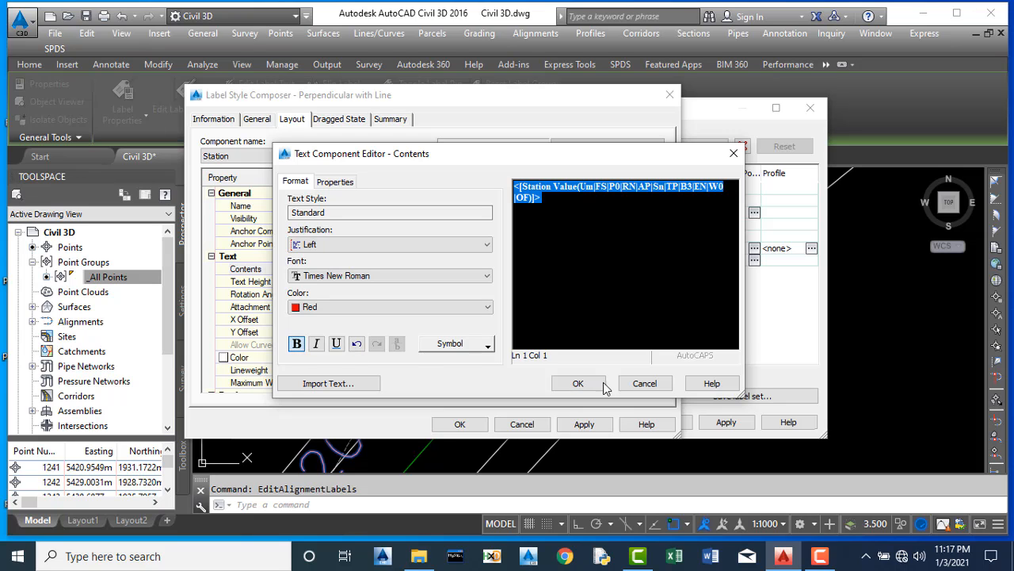
pyautogui.click(578, 384)
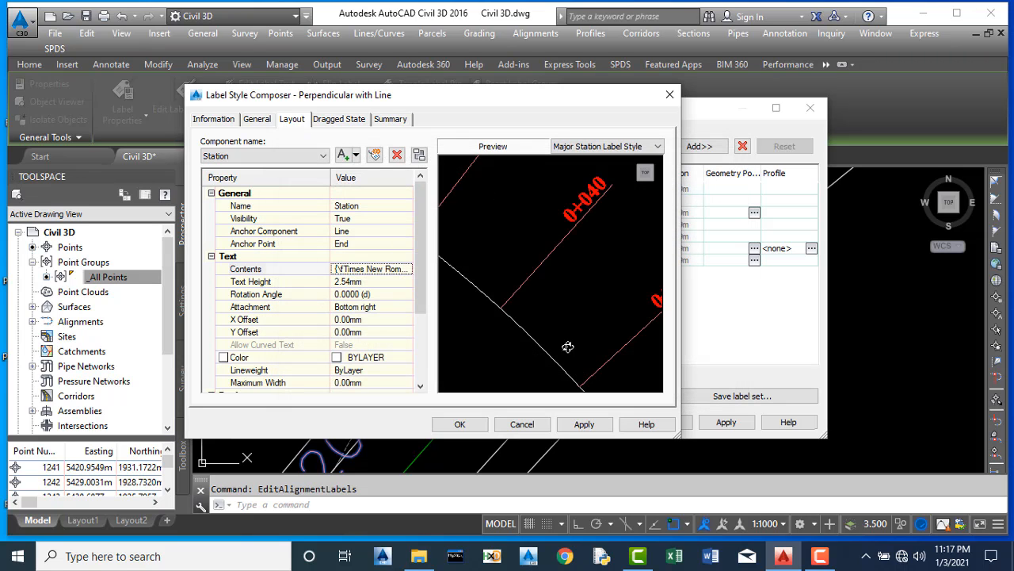
# Step: Delete the Line component from the Perpendicular with Line label style, even though the Station text is anchored to it
pyautogui.scroll(4, 572, 231)
pyautogui.scroll(-3, 570, 232)
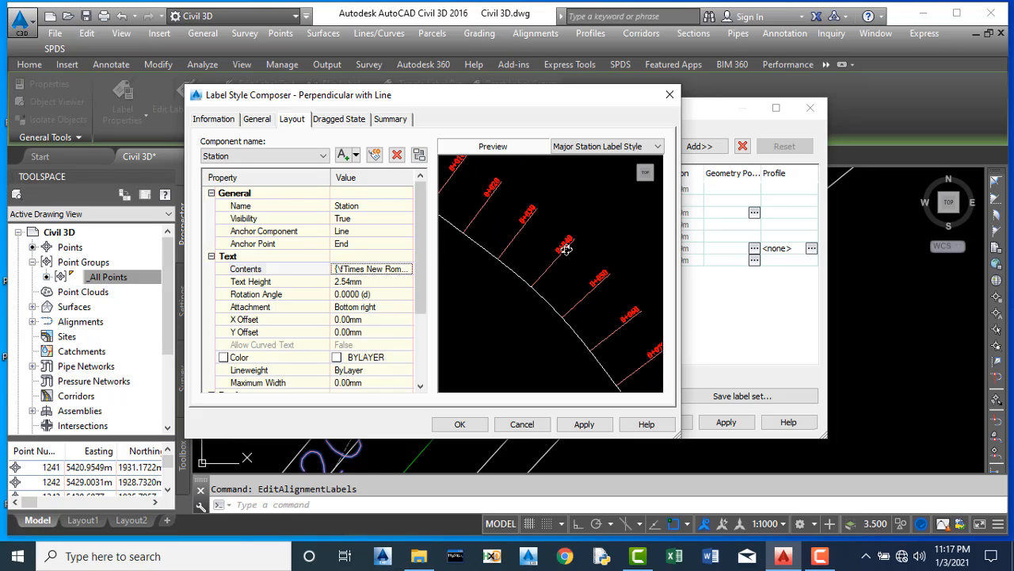
pyautogui.scroll(2, 546, 271)
pyautogui.scroll(-1, 539, 270)
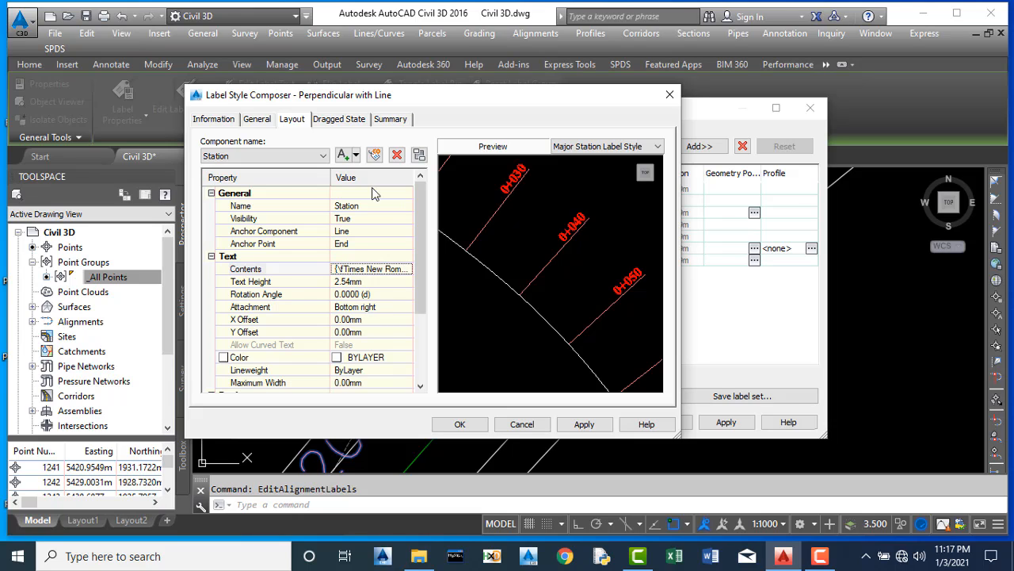
pyautogui.click(310, 159)
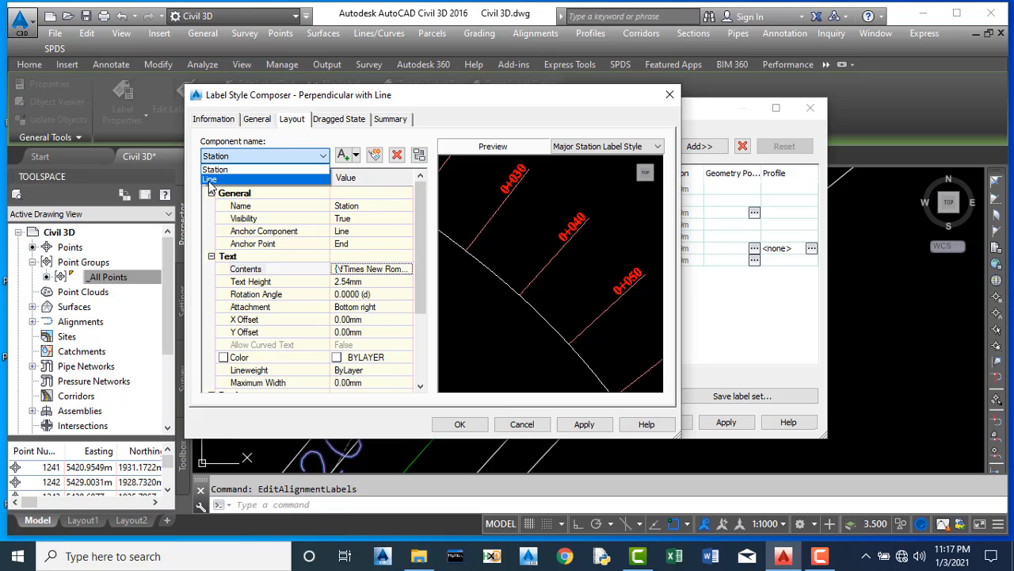
pyautogui.click(211, 180)
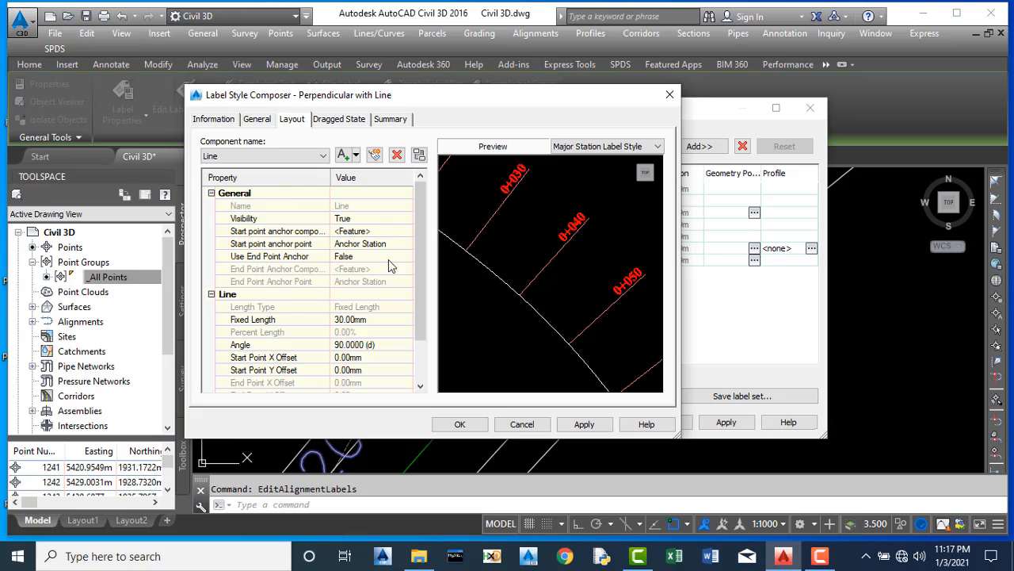
pyautogui.click(397, 155)
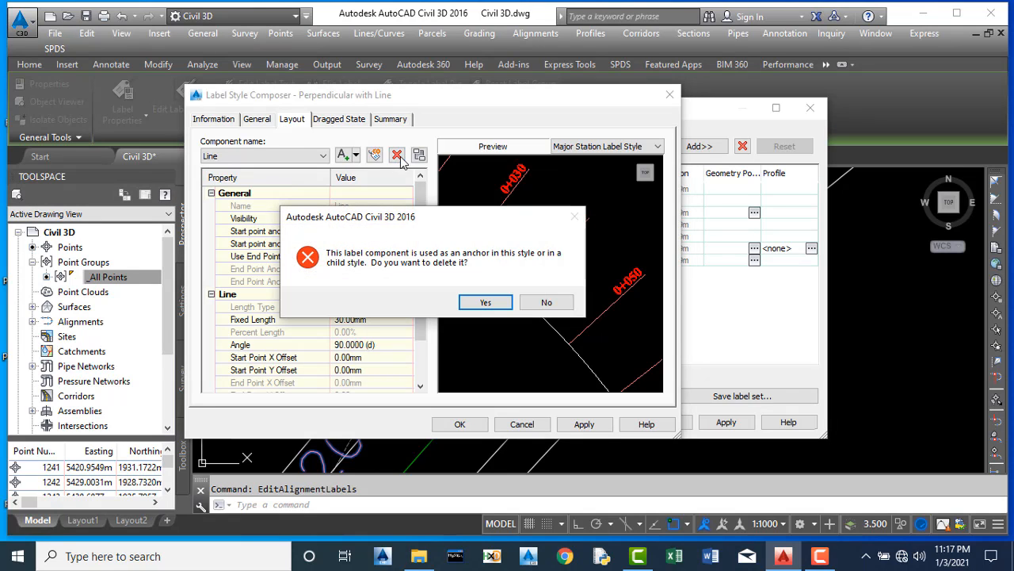
pyautogui.click(487, 304)
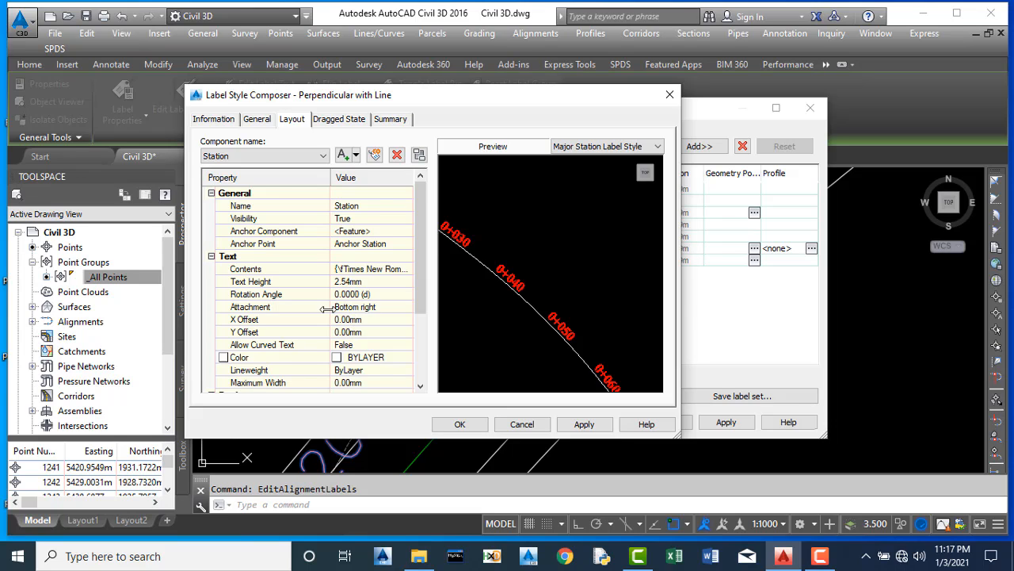
# Step: Set the Station text's rotation angle to 90 degrees and its text height to 3 mm
pyautogui.click(357, 295)
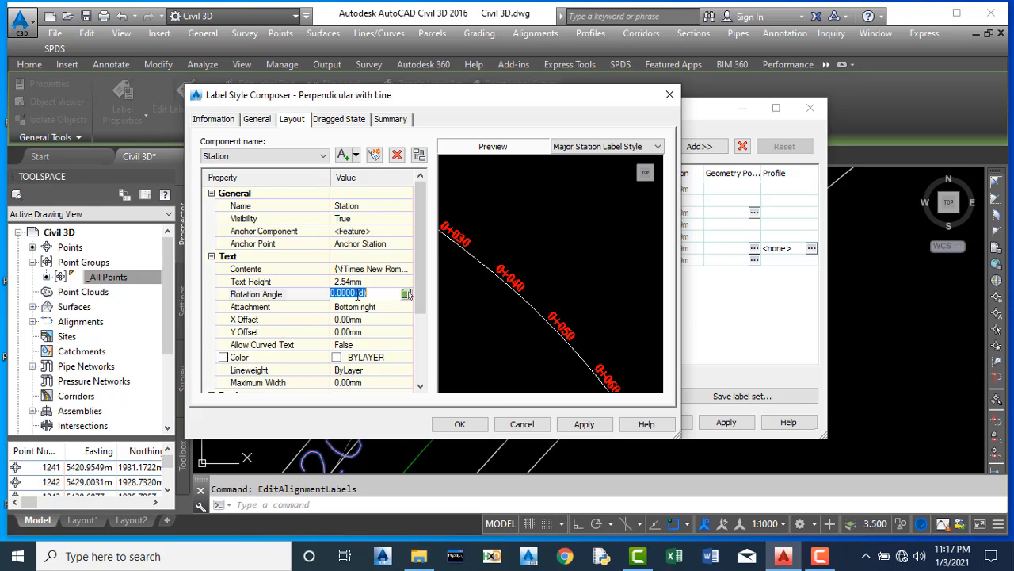
pyautogui.write('90')
pyautogui.press('Return')
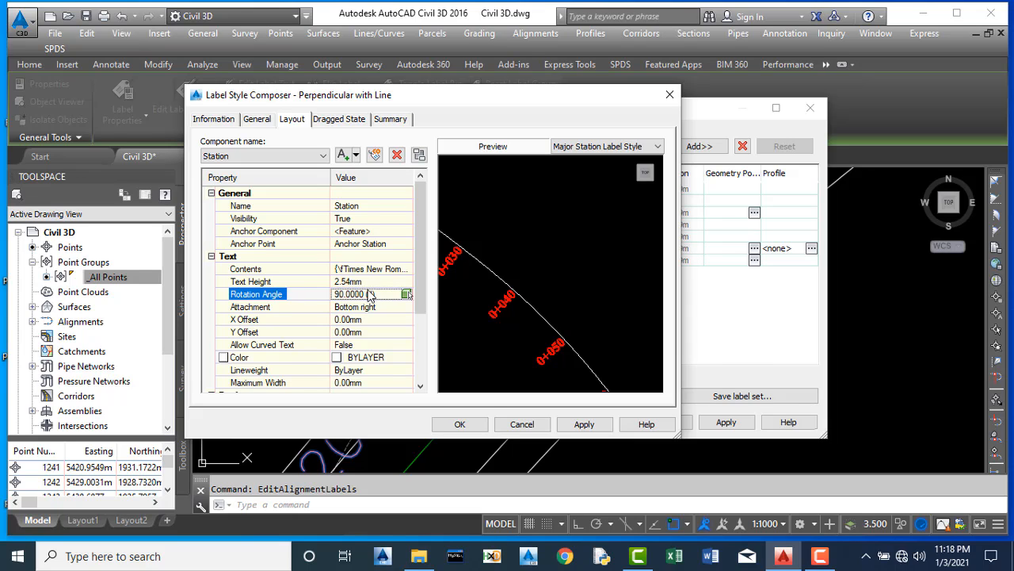
pyautogui.click(369, 282)
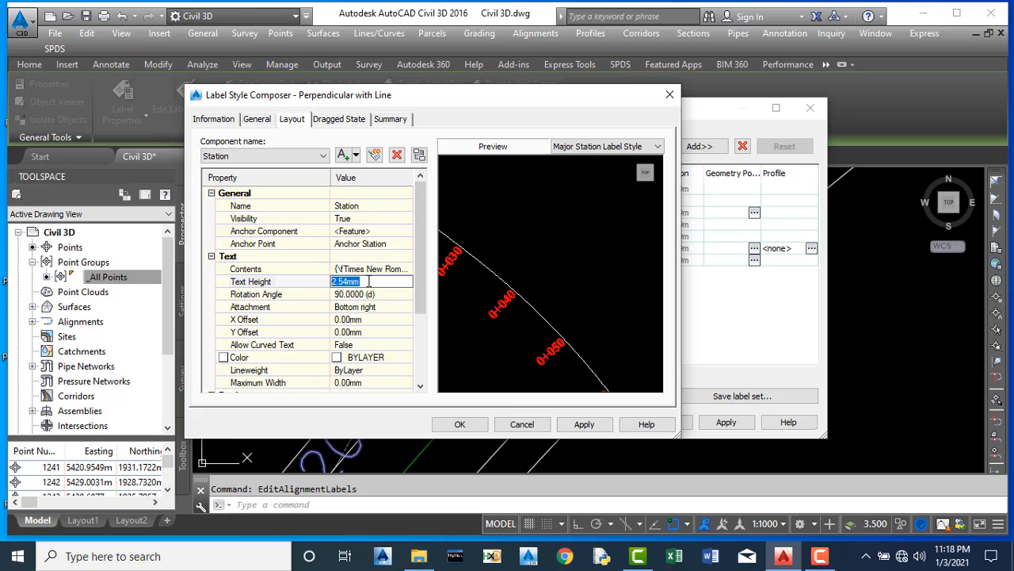
pyautogui.press('Return')
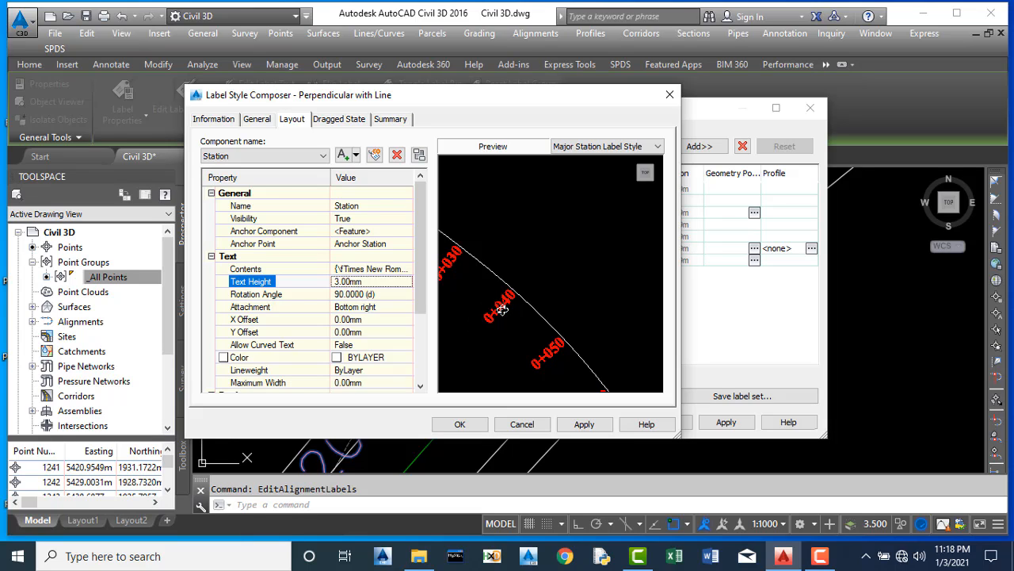
# Step: Try the Bottom left attachment for the Station text
pyautogui.click(370, 310)
pyautogui.click(370, 310)
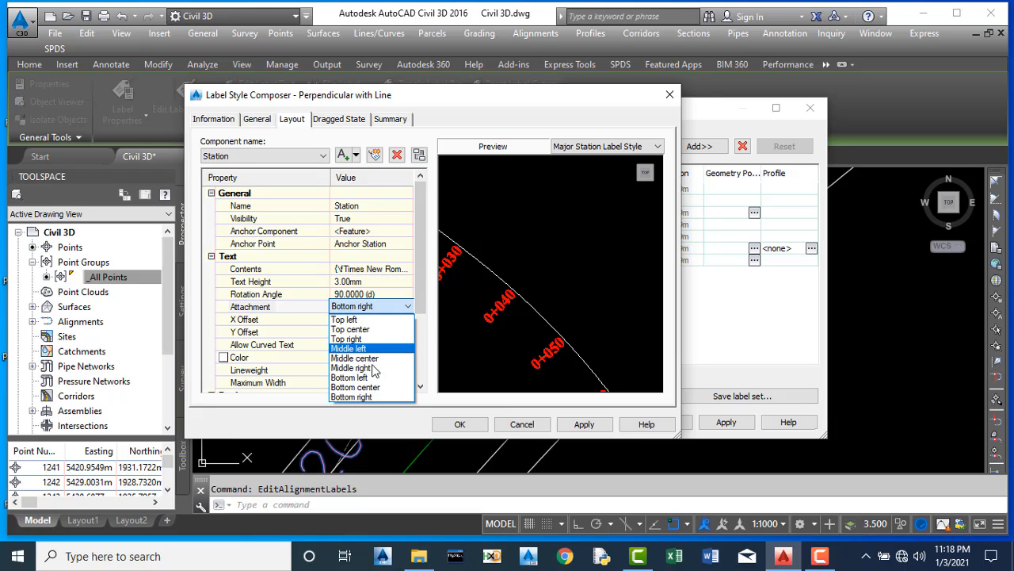
pyautogui.click(365, 378)
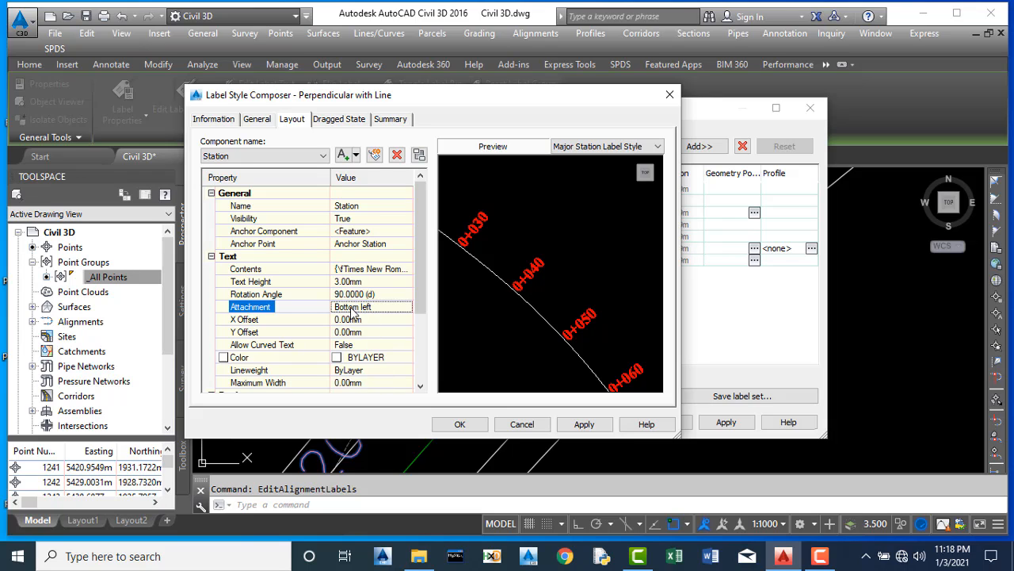
# Step: Set the Station text's attachment to Bottom center
pyautogui.click(354, 315)
pyautogui.click(354, 317)
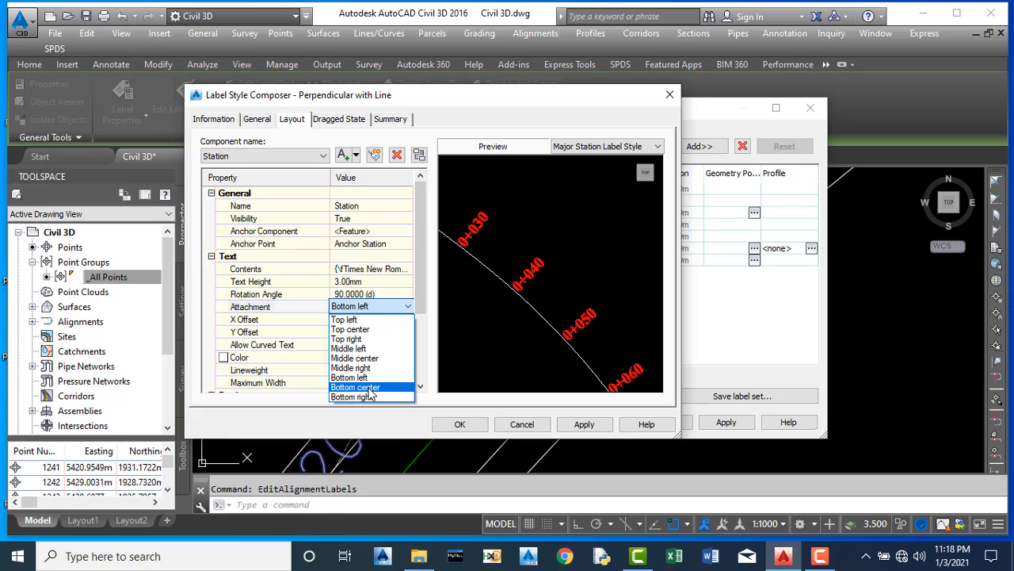
pyautogui.click(369, 388)
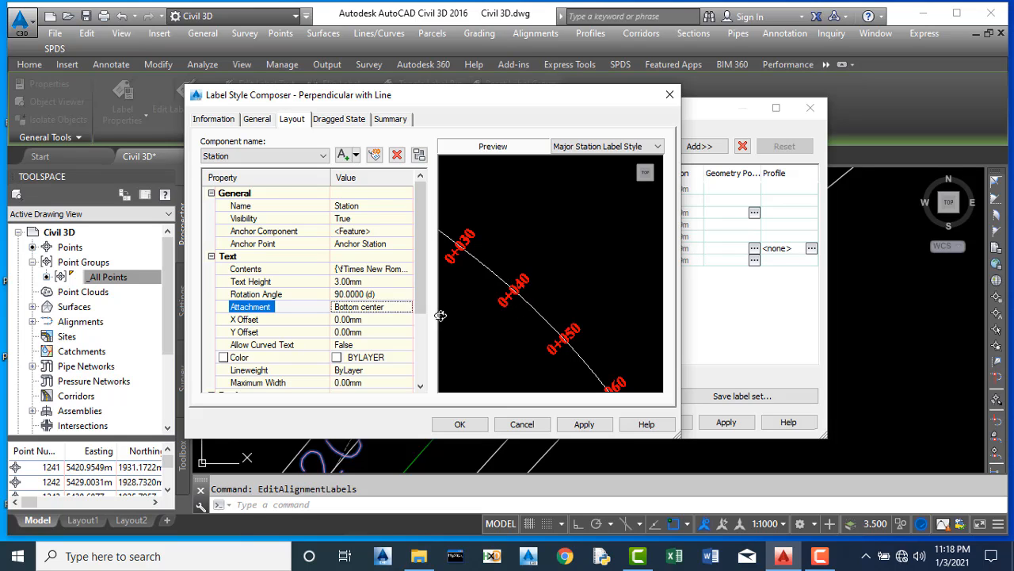
pyautogui.click(379, 315)
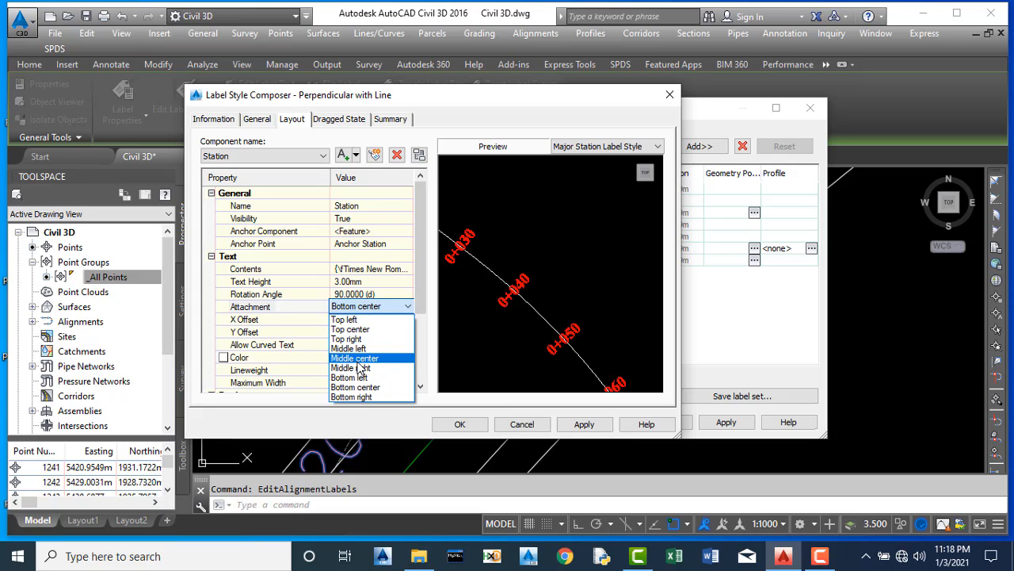
pyautogui.click(425, 276)
# Step: Apply the edited Perpendicular with Line style to My Alignment's major stations and accept the alignment label settings
pyautogui.click(586, 424)
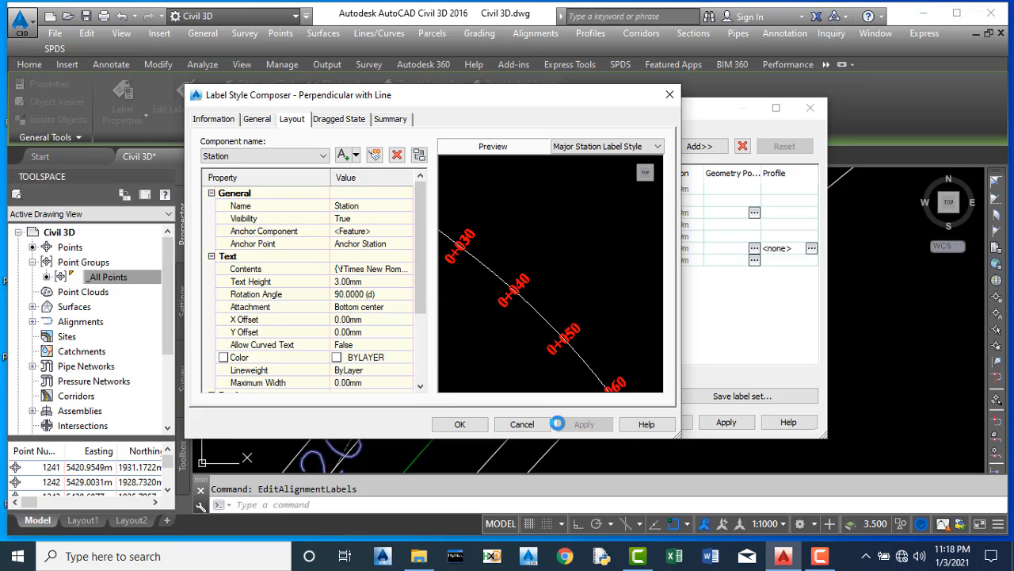
pyautogui.click(463, 425)
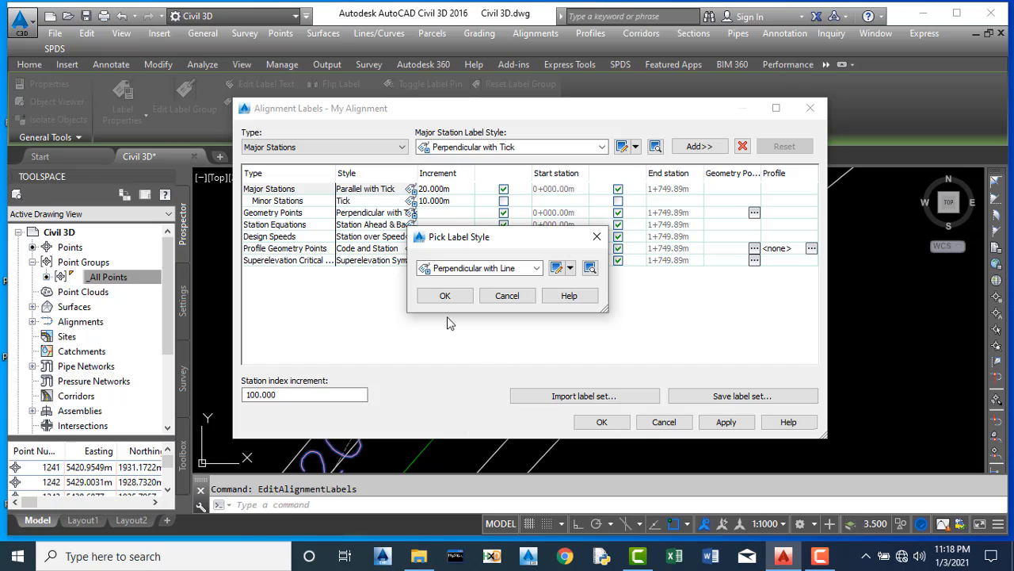
pyautogui.click(437, 298)
pyautogui.click(723, 422)
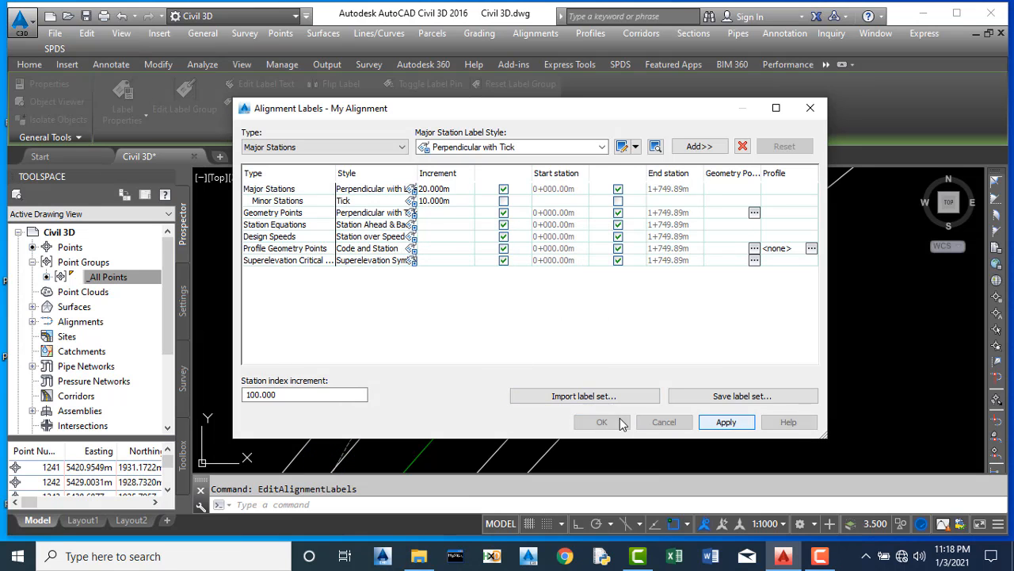
pyautogui.click(593, 419)
# Step: Set the Station text's attachment to Middle center in the Perpendicular with Line style of My Alignment's major stations
pyautogui.scroll(-3, 607, 290)
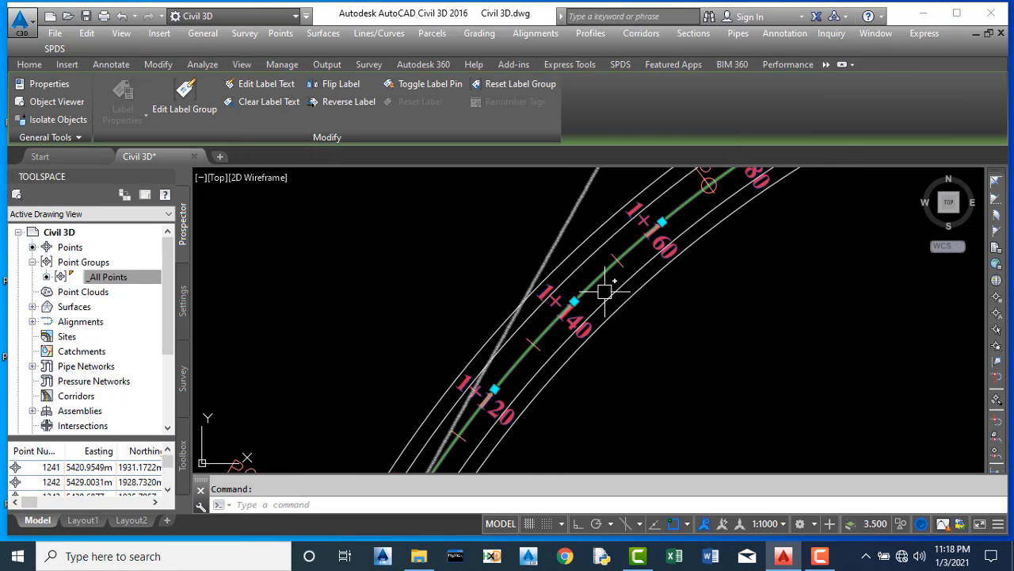
pyautogui.scroll(3, 650, 239)
pyautogui.scroll(2, 651, 239)
pyautogui.scroll(-2, 660, 261)
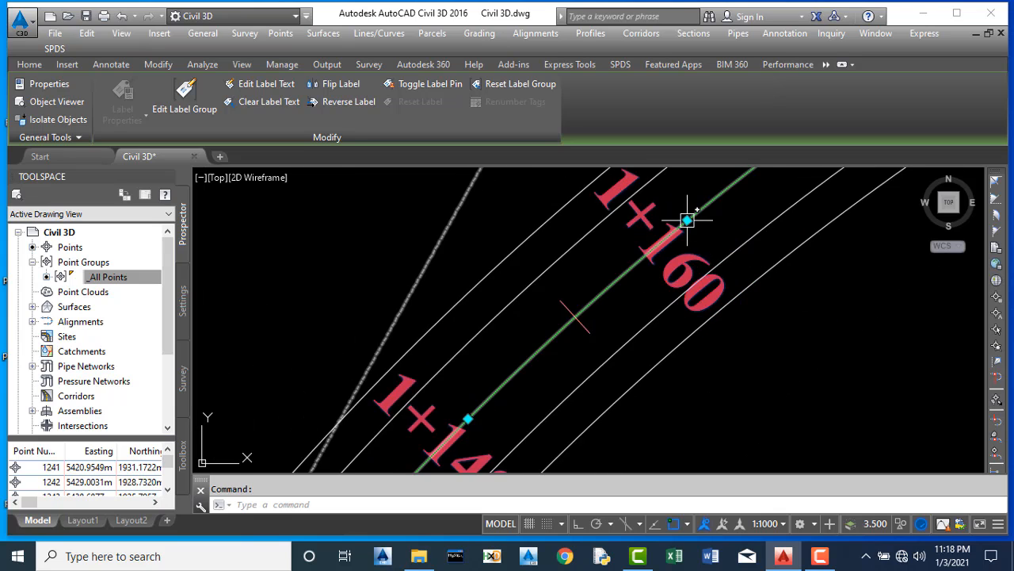
pyautogui.scroll(1, 690, 225)
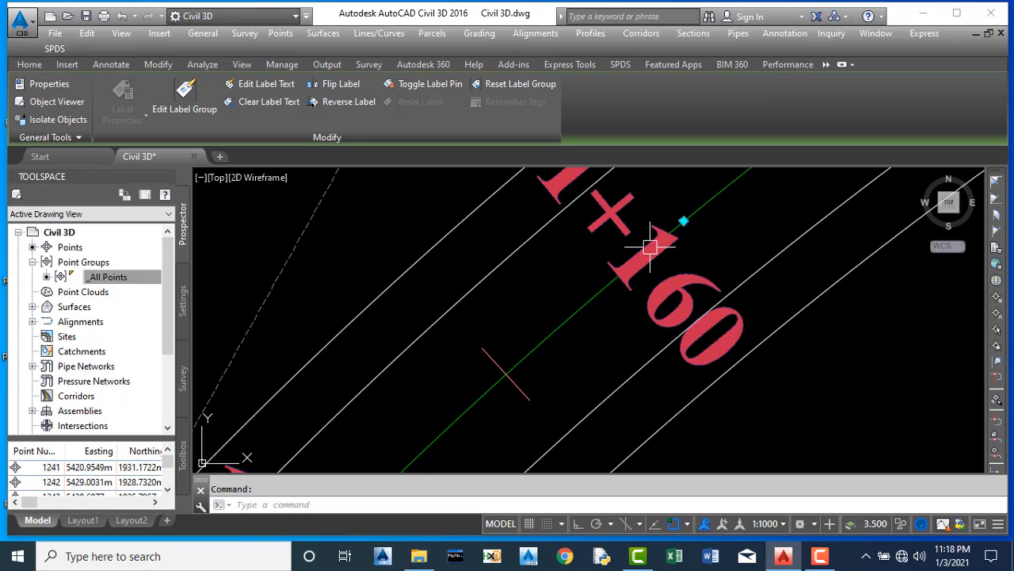
pyautogui.scroll(-1, 650, 248)
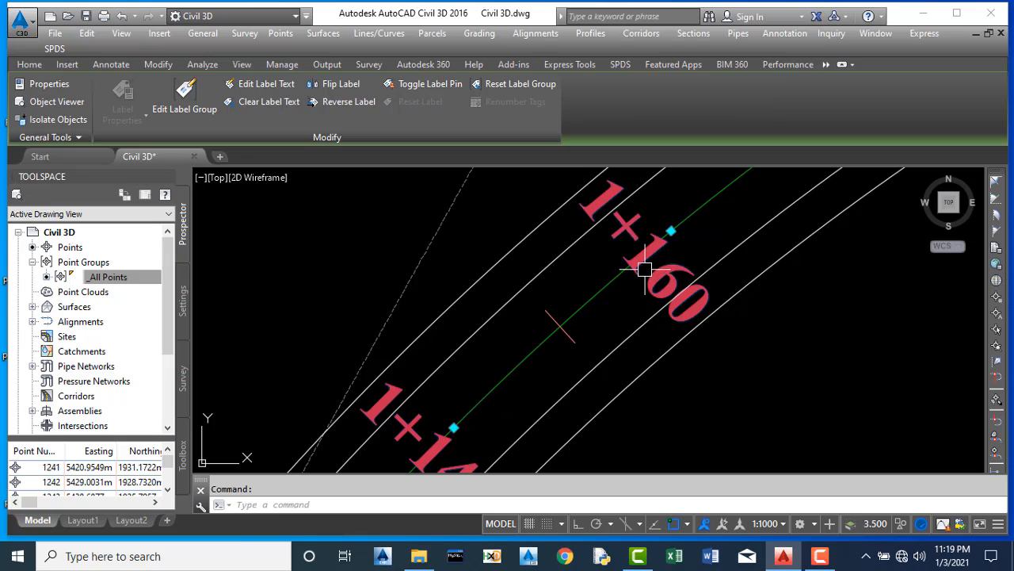
pyautogui.rightClick(631, 230)
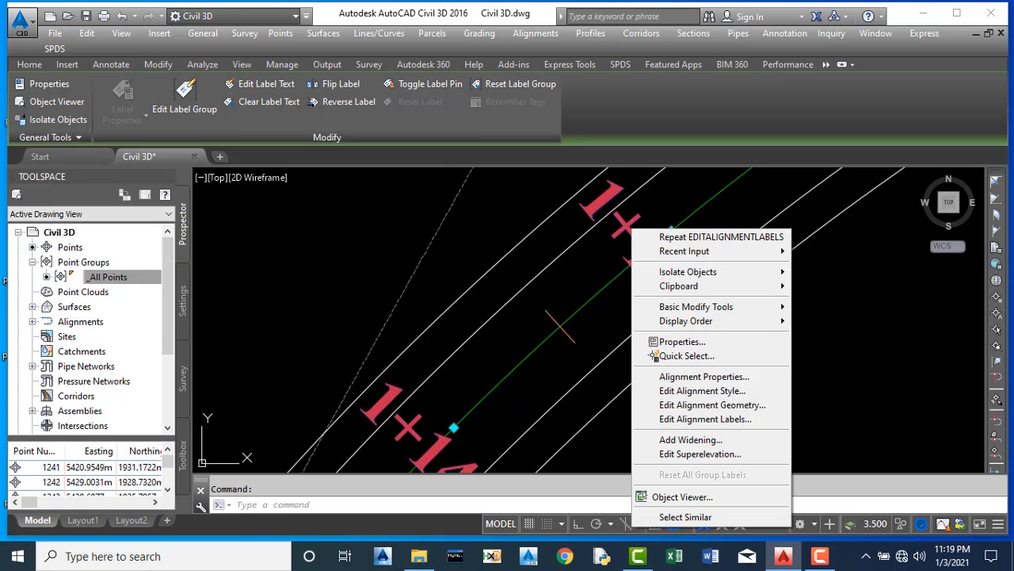
pyautogui.click(697, 419)
pyautogui.click(411, 189)
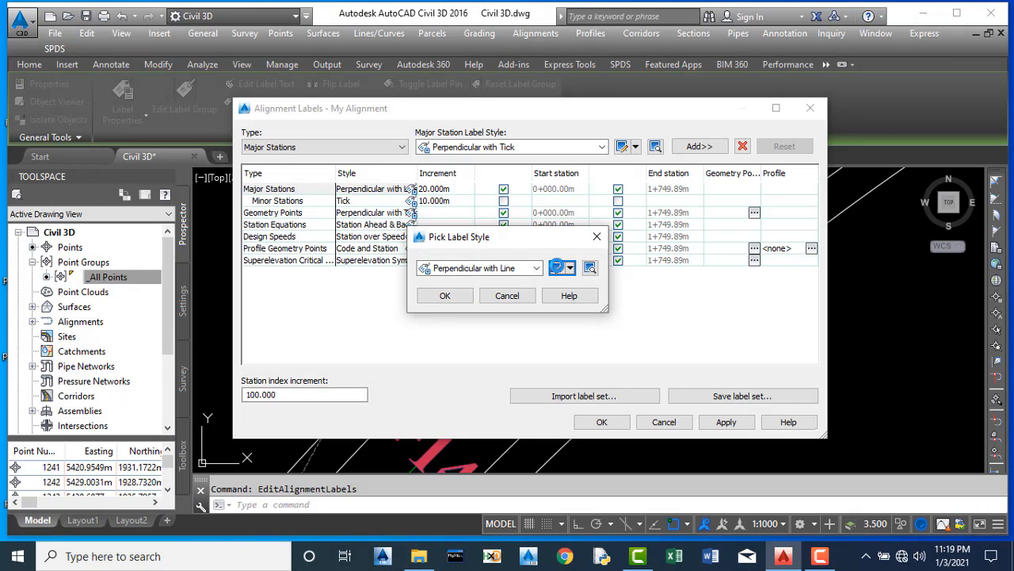
pyautogui.click(557, 267)
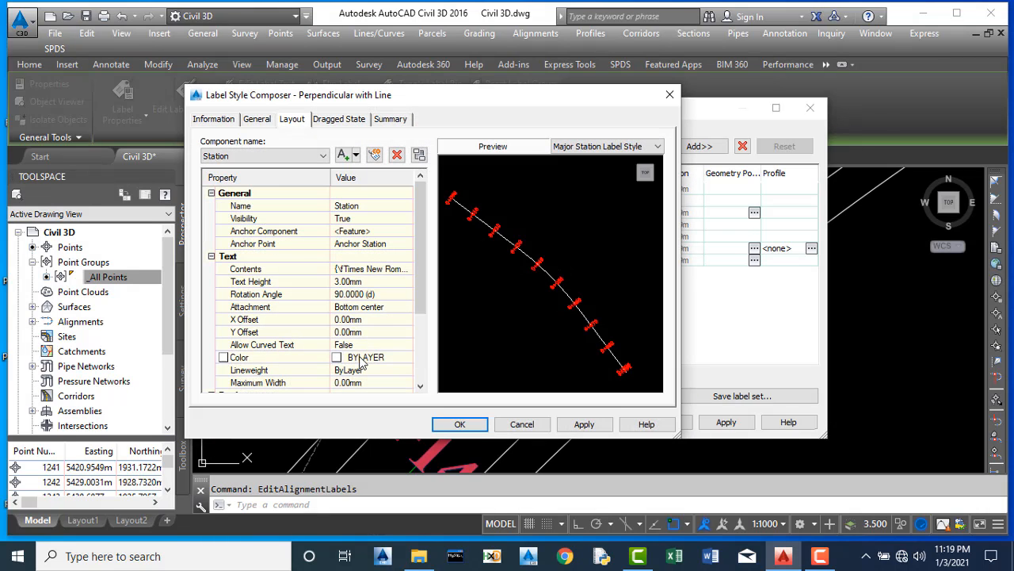
pyautogui.click(369, 308)
pyautogui.click(369, 309)
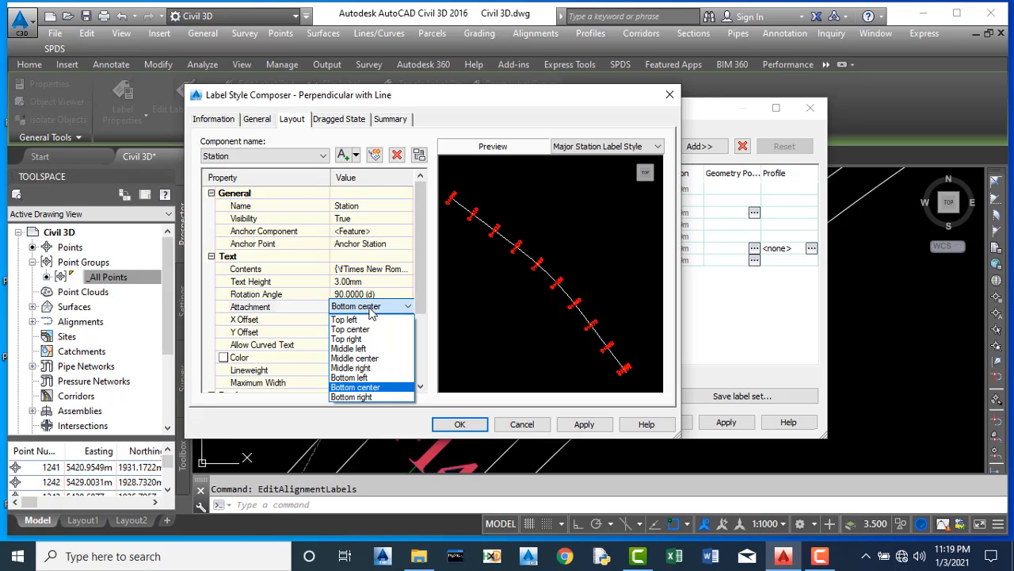
pyautogui.click(364, 358)
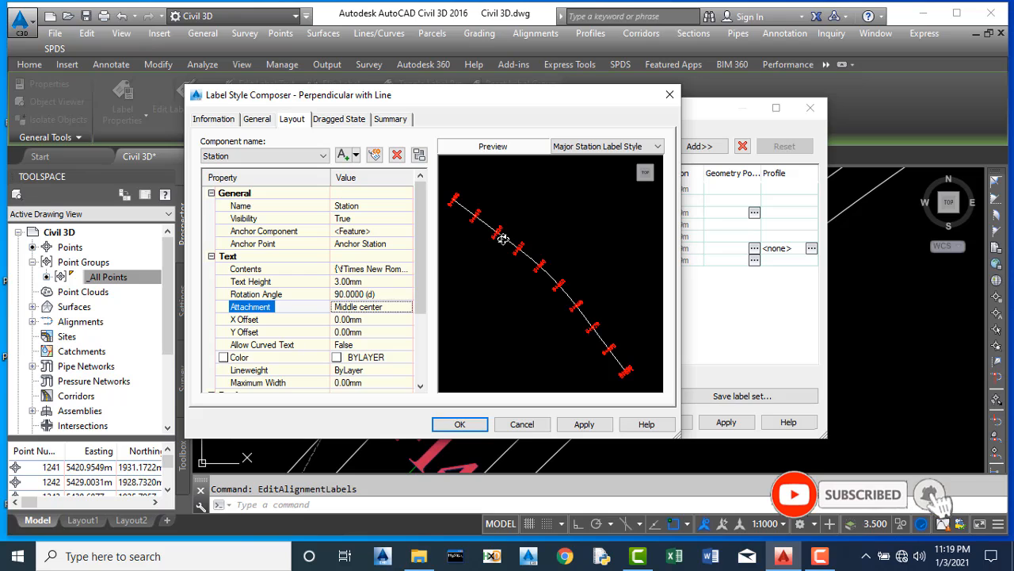
# Step: Apply the restyled Perpendicular with Line labels to My Alignment's major stations and accept the alignment label settings
pyautogui.click(584, 424)
pyautogui.click(459, 424)
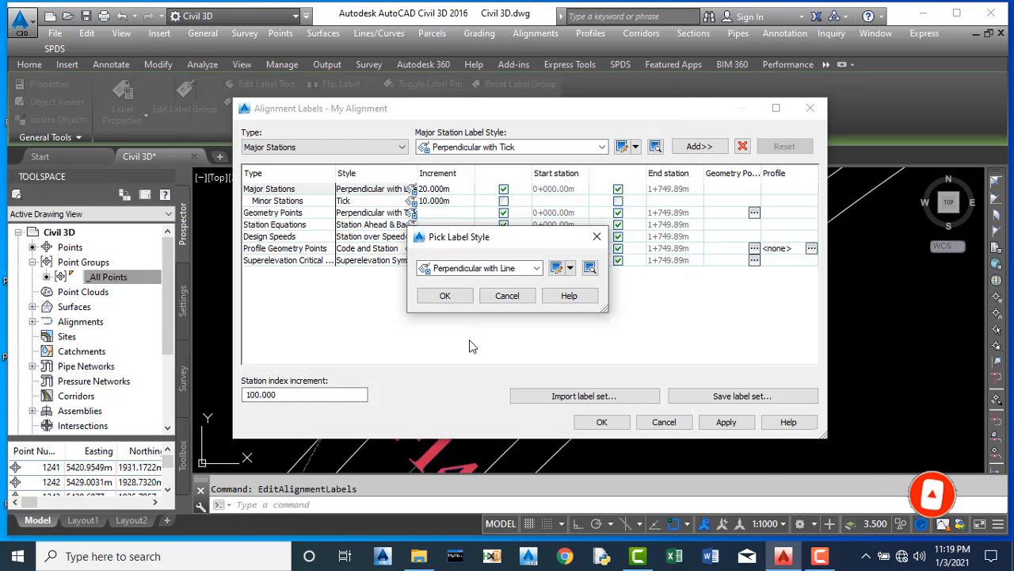
pyautogui.click(445, 296)
pyautogui.click(724, 421)
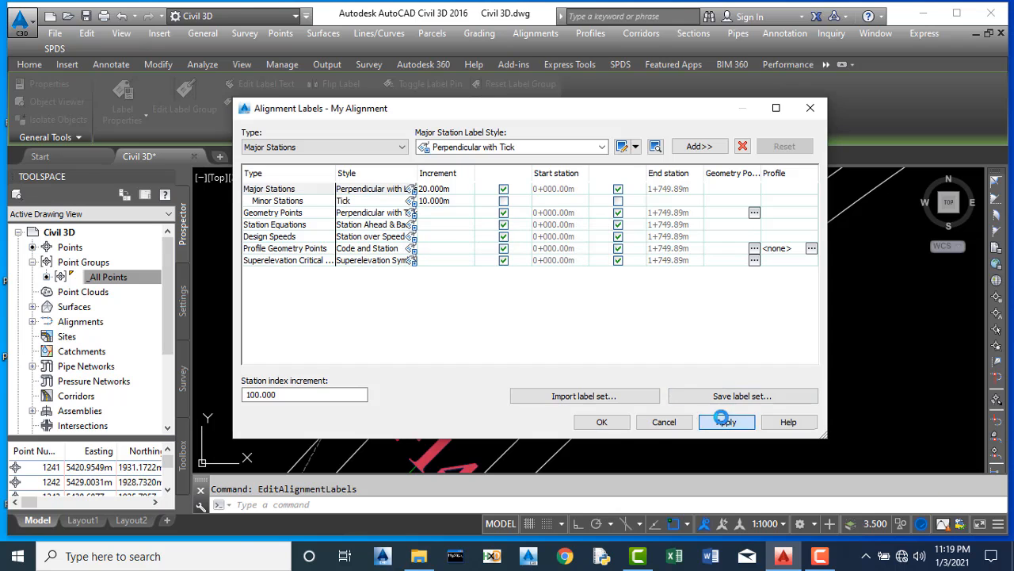
pyautogui.click(601, 421)
# Step: Examine how the major station labels from 1+140 down to 1+080 sit on the alignment's centerline
pyautogui.scroll(2, 437, 442)
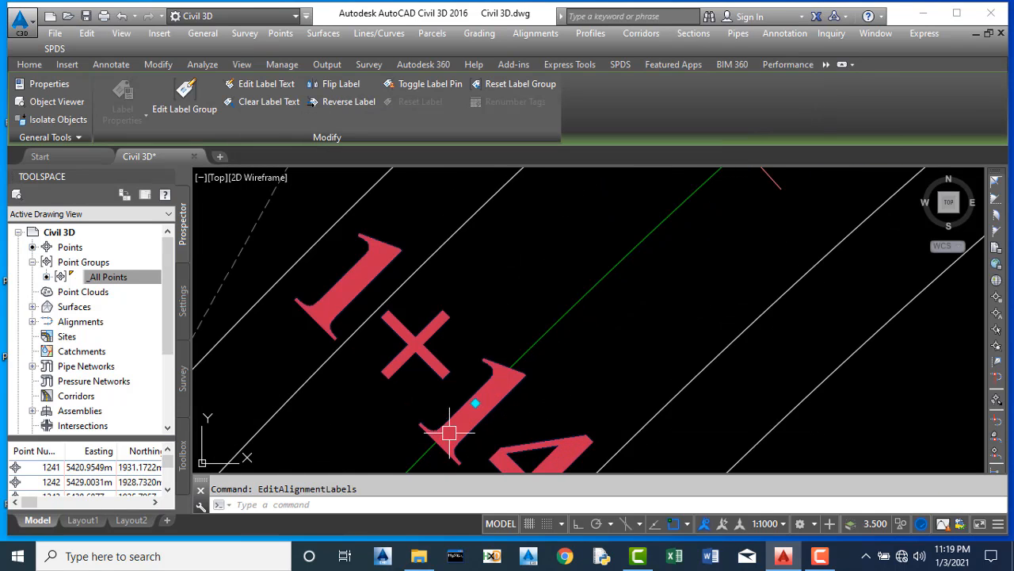
pyautogui.scroll(-2, 512, 340)
pyautogui.scroll(4, 512, 344)
pyautogui.scroll(-3, 542, 319)
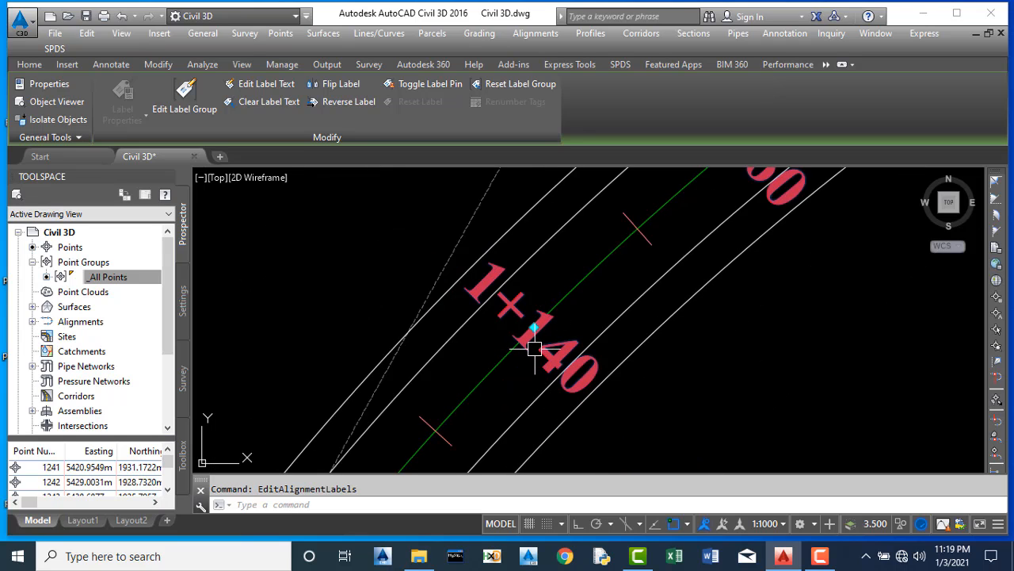
pyautogui.scroll(-2, 531, 344)
pyautogui.scroll(2, 525, 337)
pyautogui.scroll(-3, 531, 341)
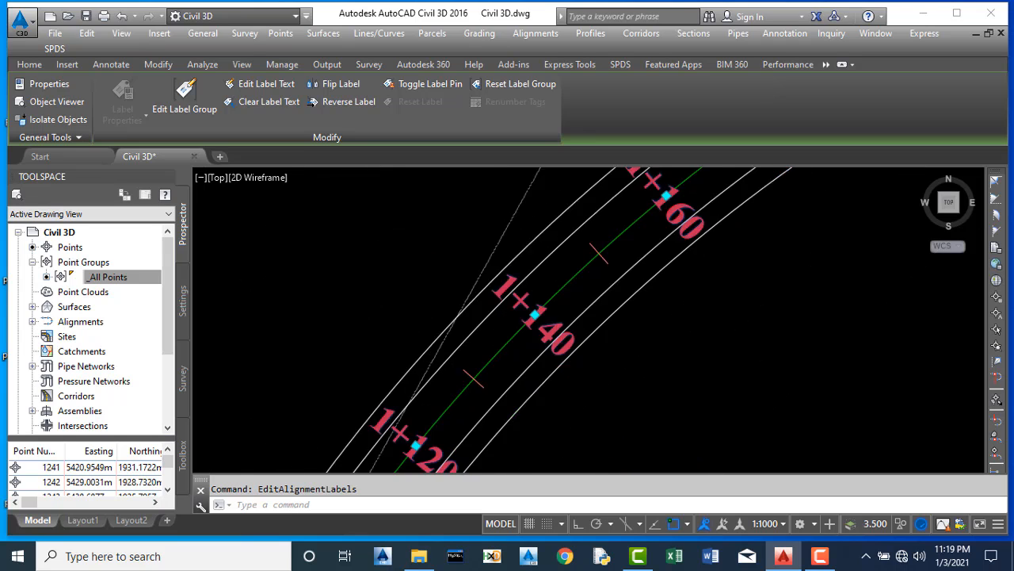
pyautogui.scroll(2, 472, 372)
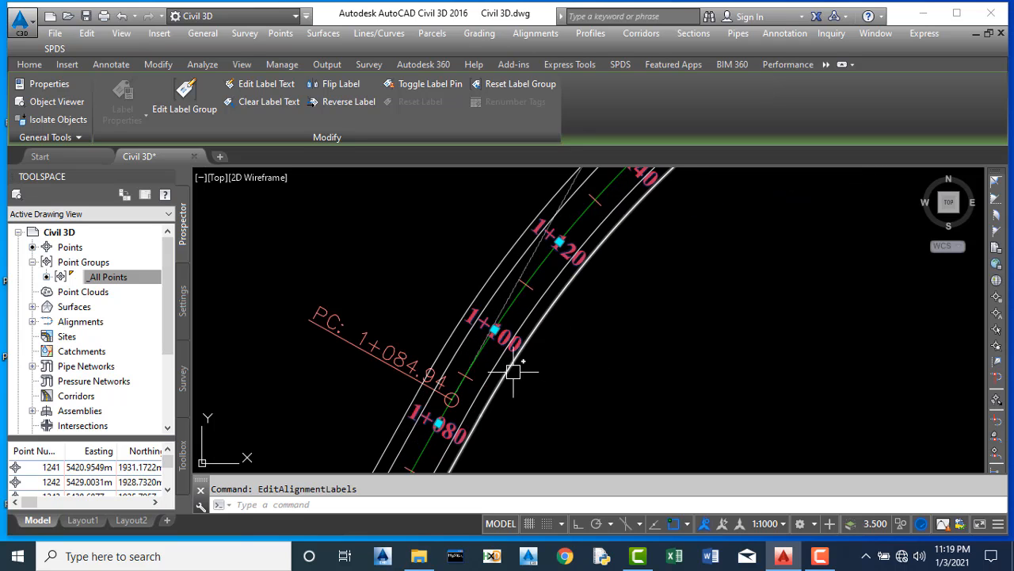
pyautogui.scroll(3, 485, 336)
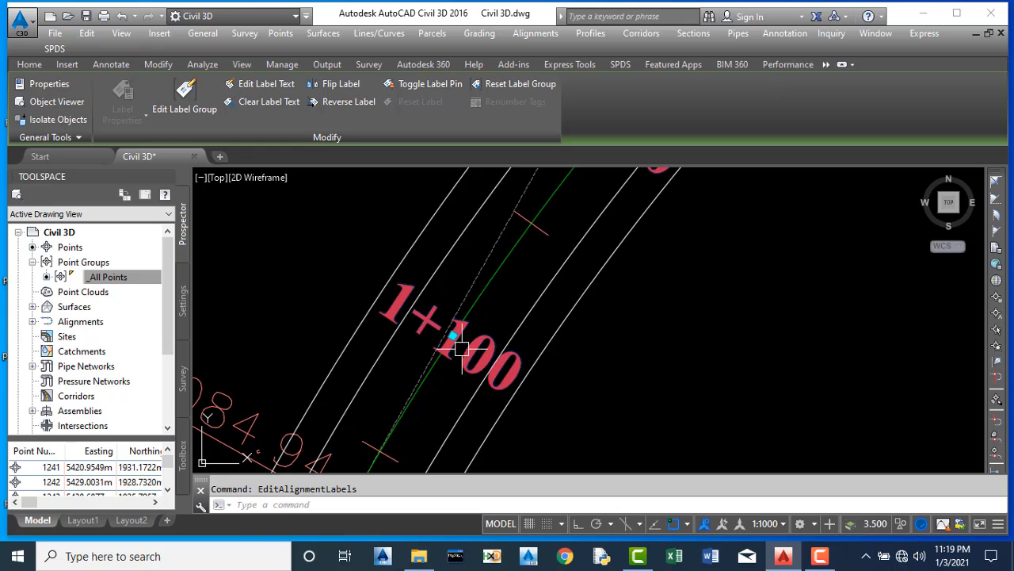
# Step: Set the Station text's Y offset to 15 mm in the major stations' Perpendicular with Line style
pyautogui.rightClick(474, 352)
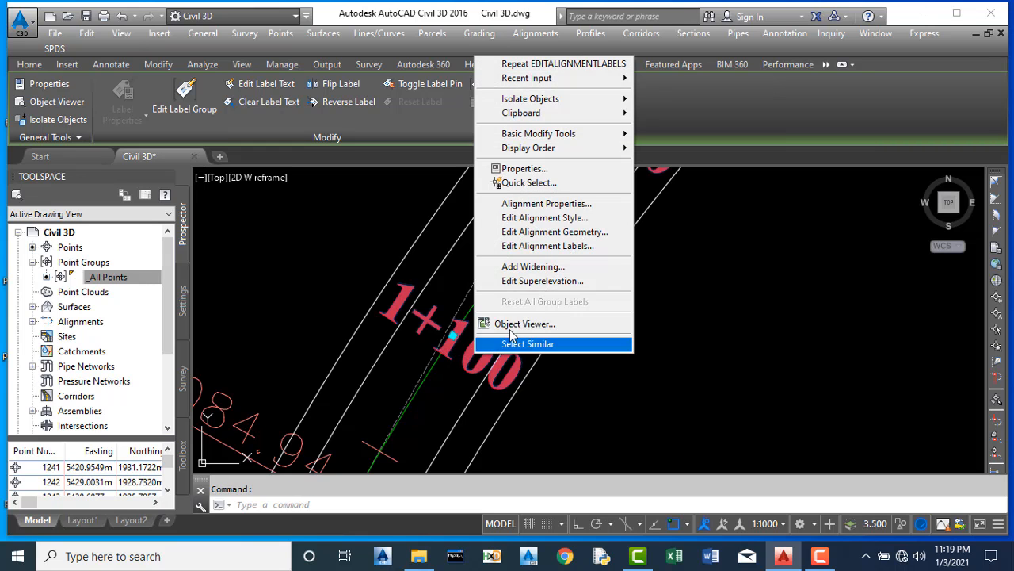
pyautogui.click(555, 246)
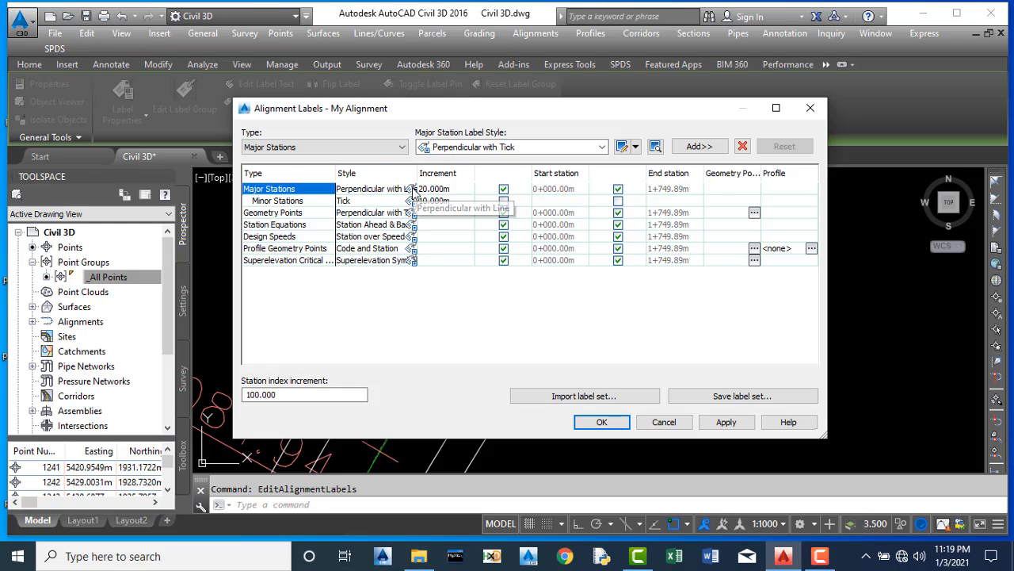
pyautogui.click(417, 193)
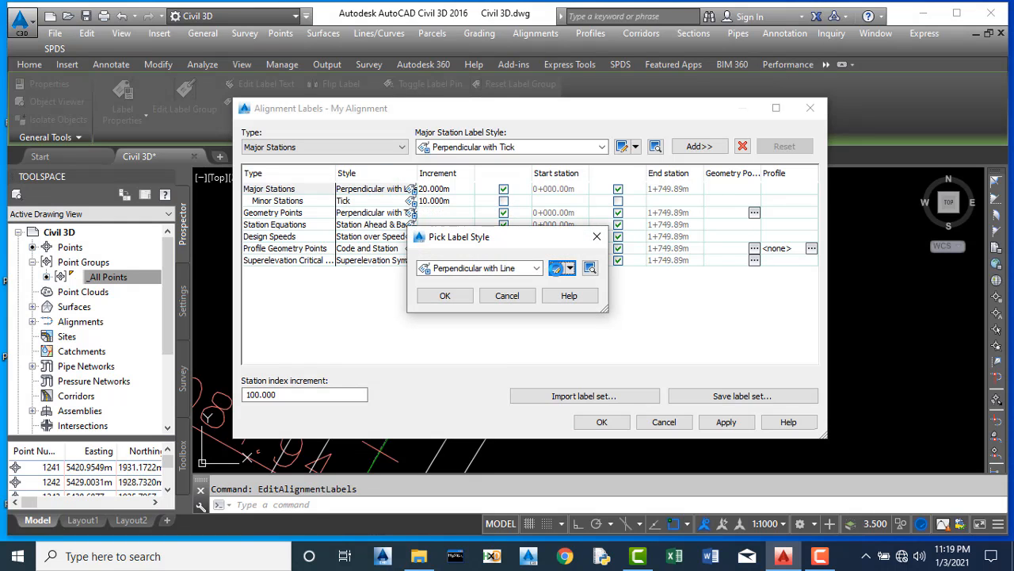
pyautogui.click(557, 270)
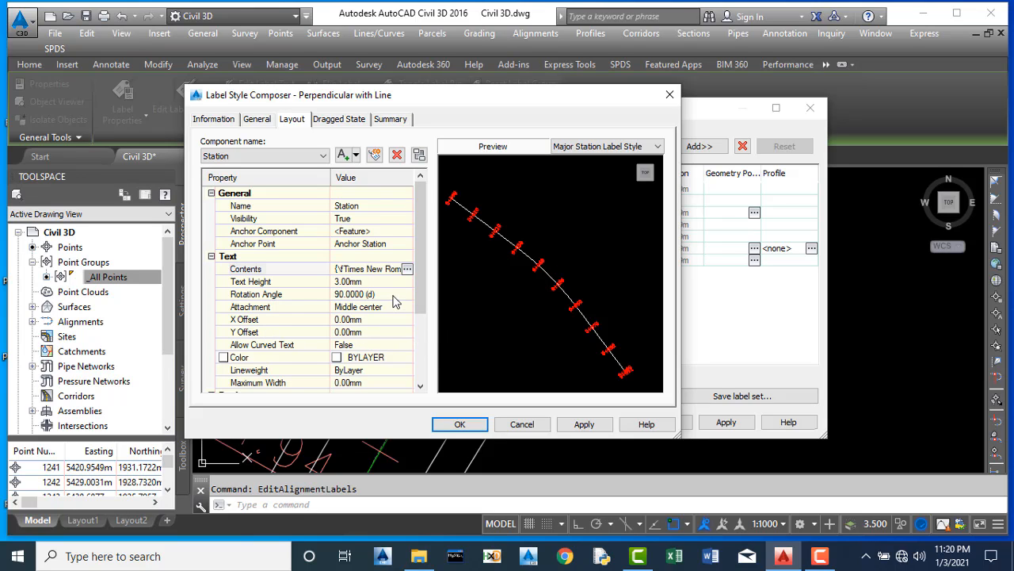
pyautogui.click(346, 332)
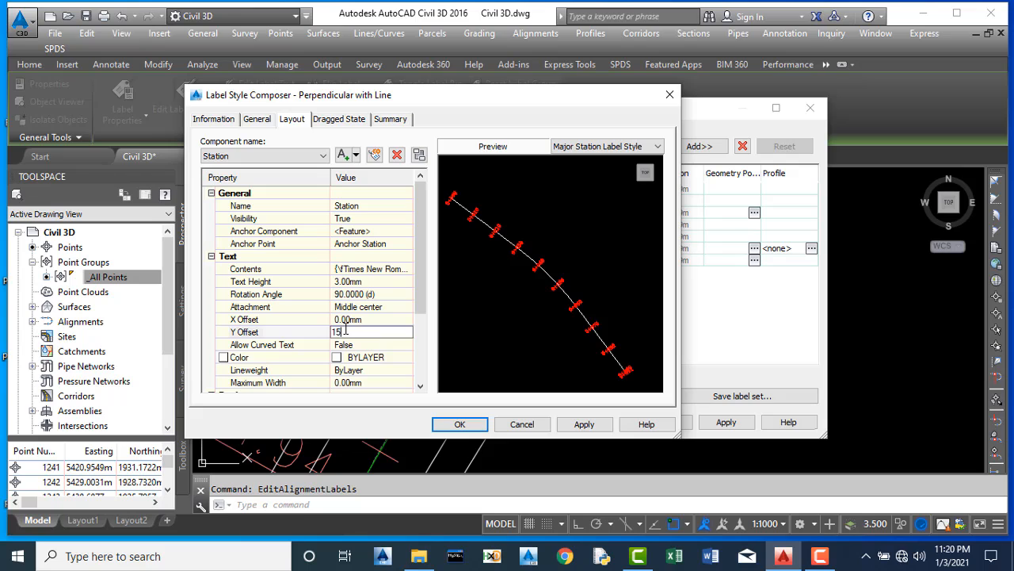
pyautogui.press('Return')
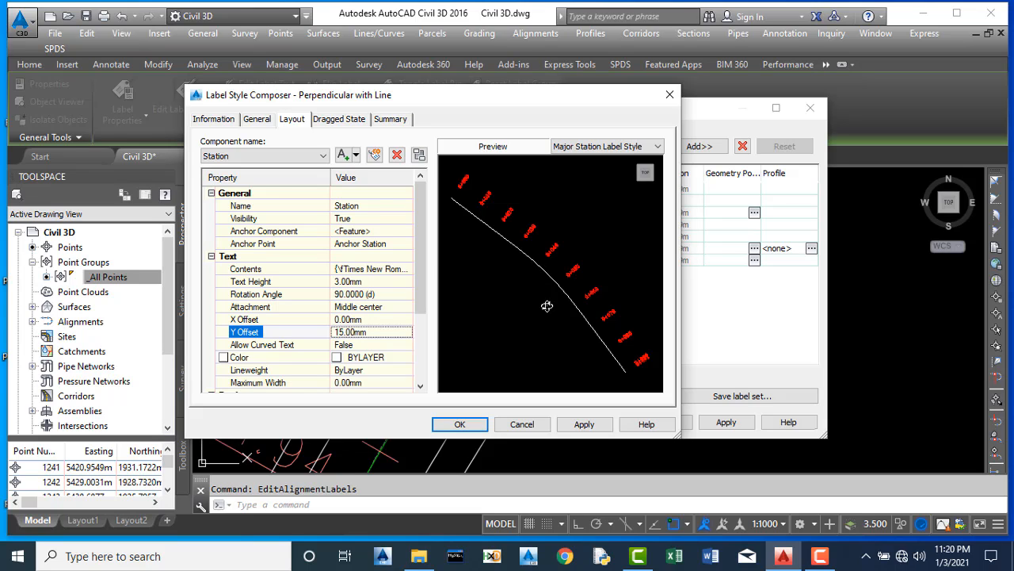
# Step: Save the offset Perpendicular with Line style and accept the label settings for My Alignment
pyautogui.click(584, 424)
pyautogui.click(588, 424)
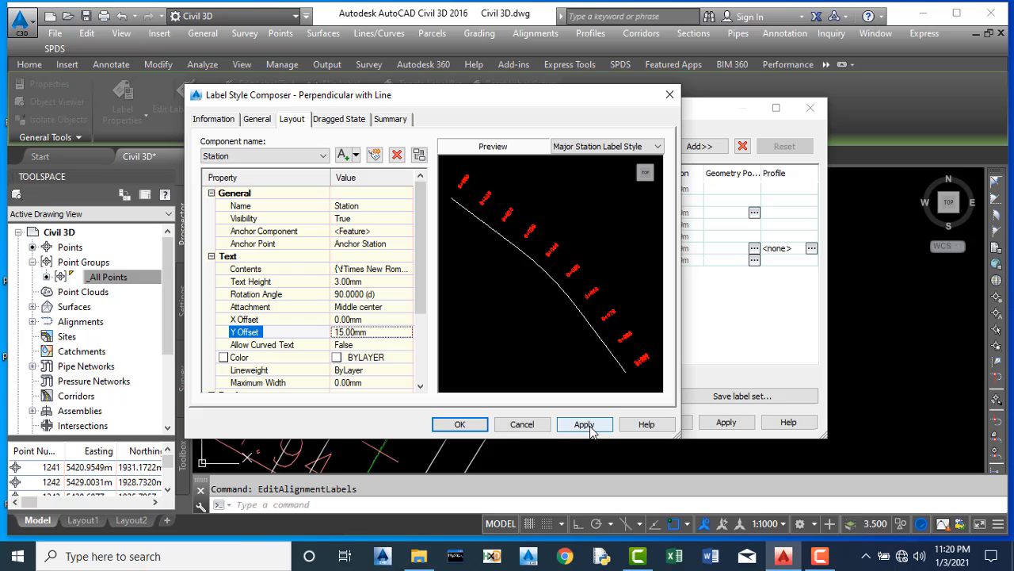
pyautogui.click(459, 424)
pyautogui.click(446, 296)
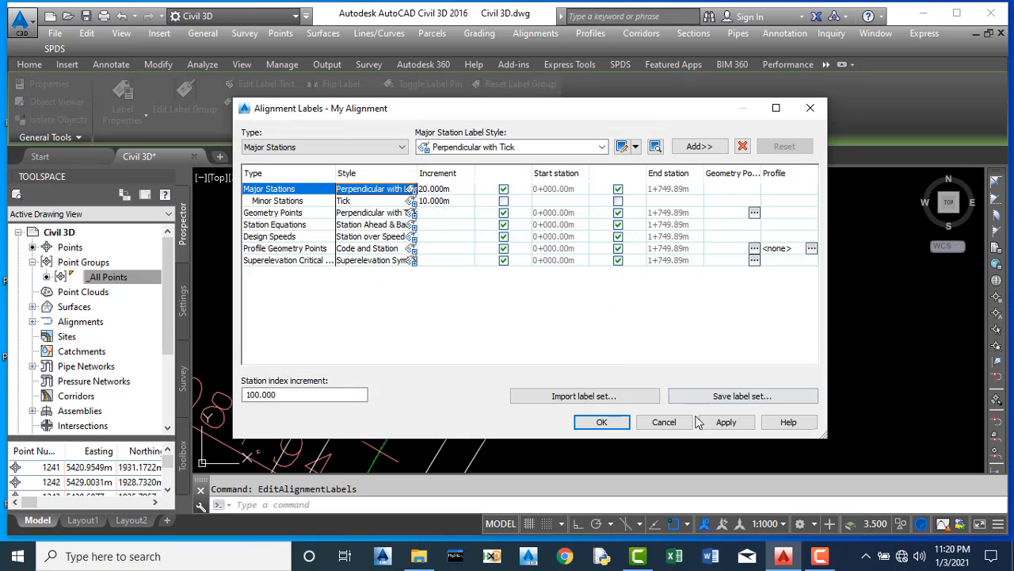
pyautogui.click(600, 424)
# Step: Inspect the offset major station labels along the curve, including their placement beside the PC, Mid and PT geometry point labels
pyautogui.scroll(-6, 586, 396)
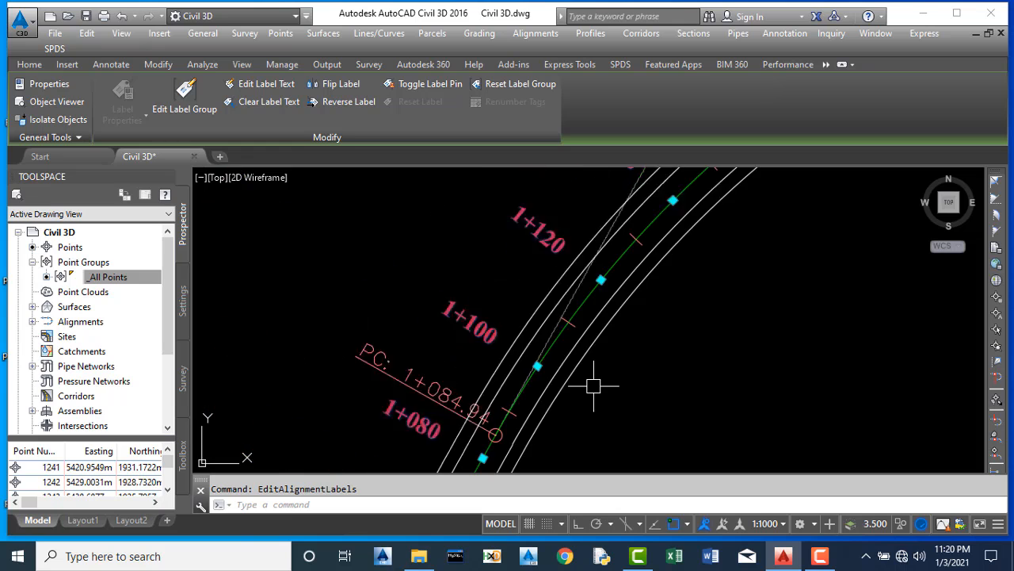
pyautogui.scroll(3, 573, 288)
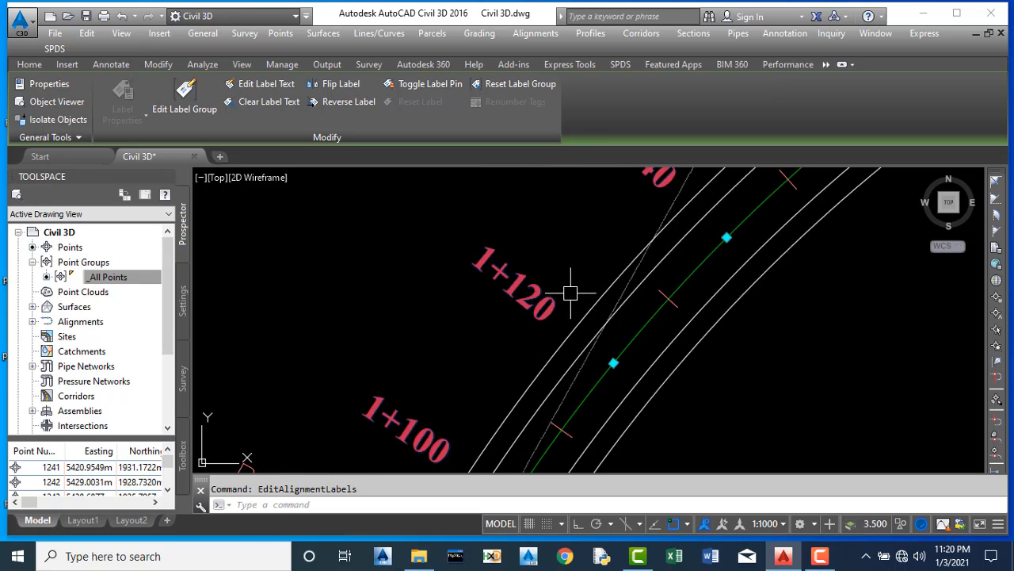
pyautogui.scroll(-3, 534, 325)
pyautogui.scroll(5, 528, 317)
pyautogui.scroll(-4, 542, 285)
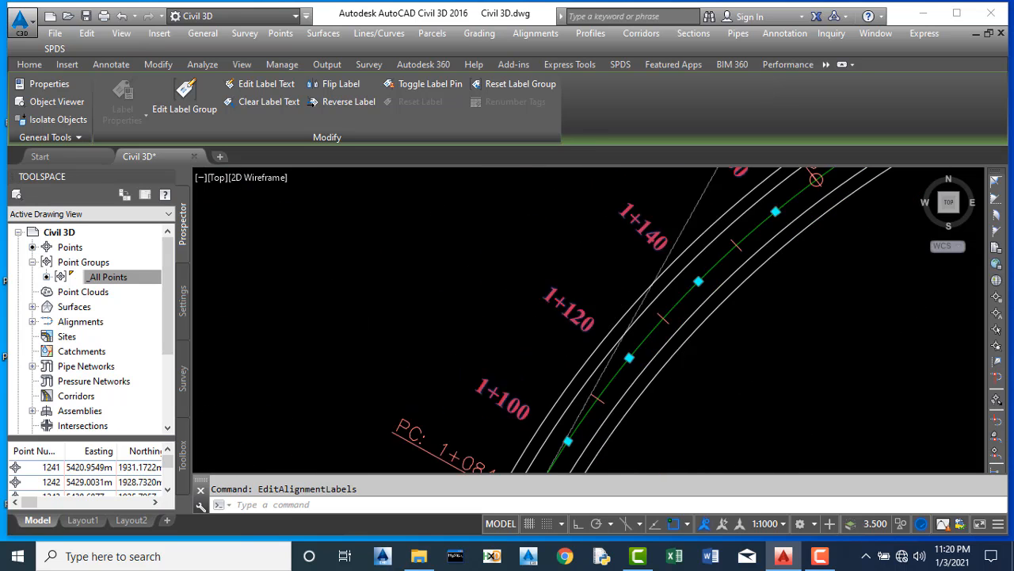
pyautogui.scroll(4, 616, 276)
pyautogui.scroll(-2, 618, 290)
pyautogui.scroll(-3, 618, 290)
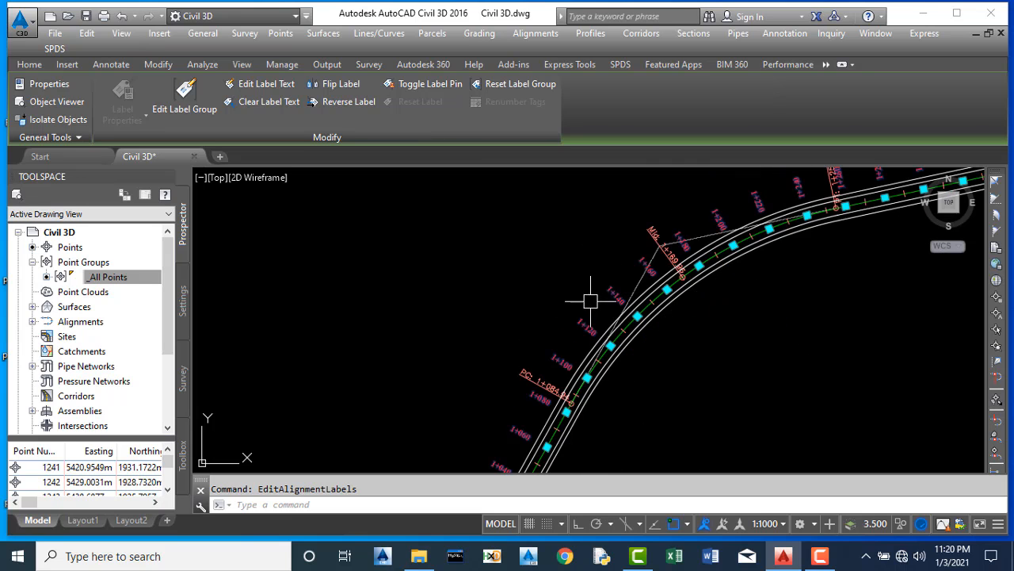
pyautogui.scroll(5, 652, 278)
pyautogui.scroll(-3, 645, 301)
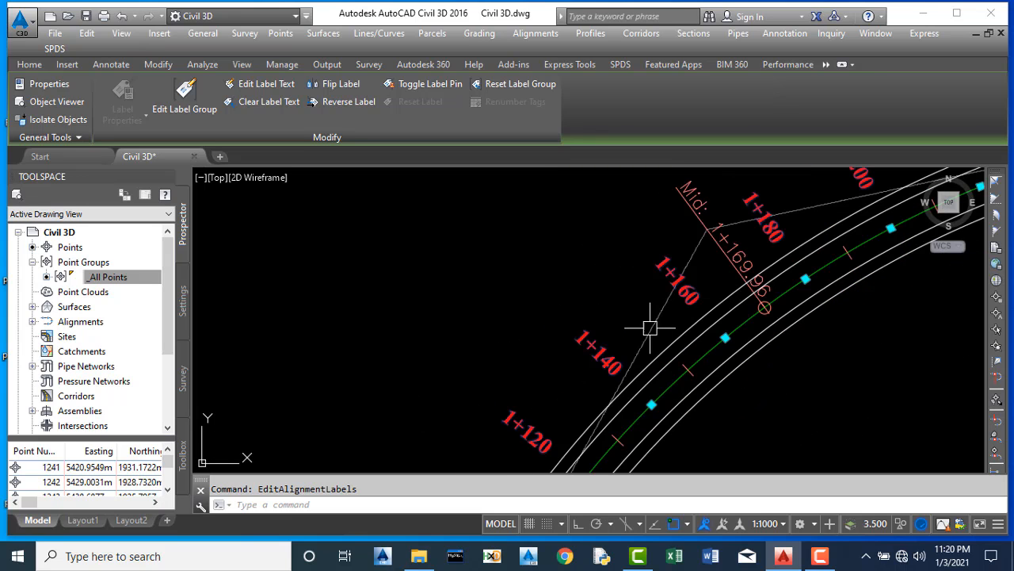
pyautogui.scroll(3, 587, 343)
pyautogui.scroll(-3, 567, 317)
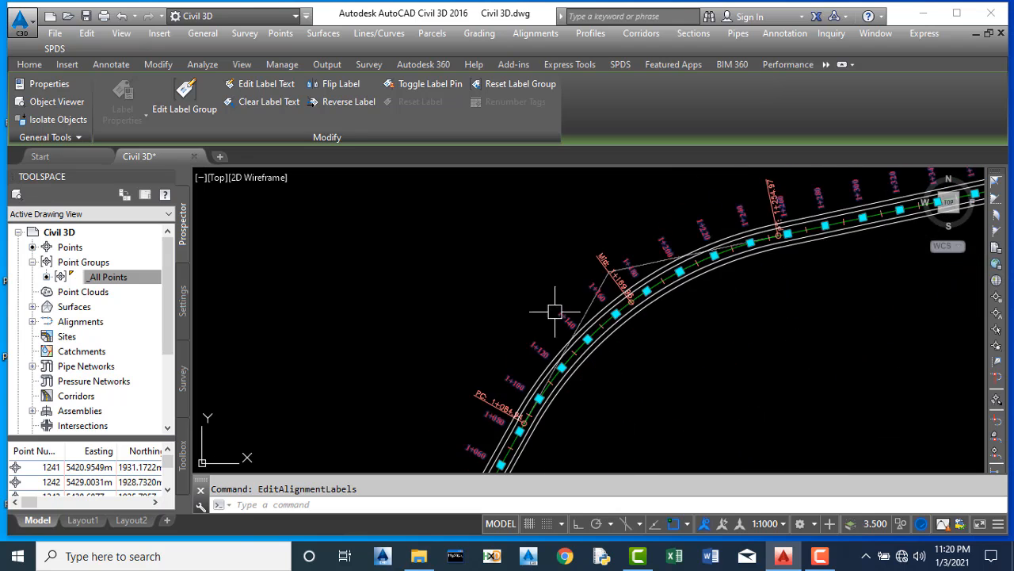
pyautogui.scroll(2, 595, 277)
pyautogui.scroll(-1, 581, 298)
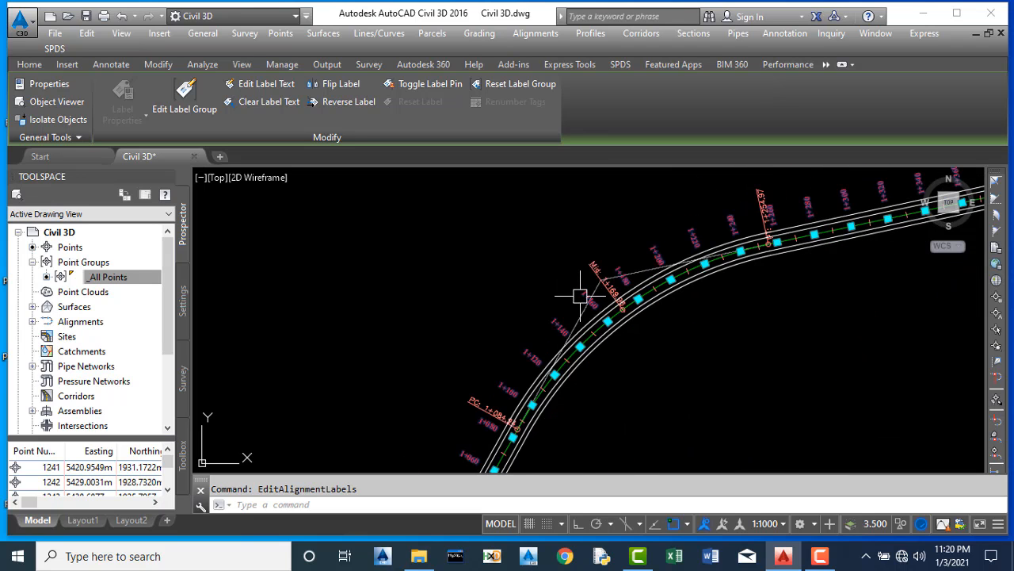
pyautogui.scroll(-2, 618, 339)
pyautogui.scroll(3, 692, 277)
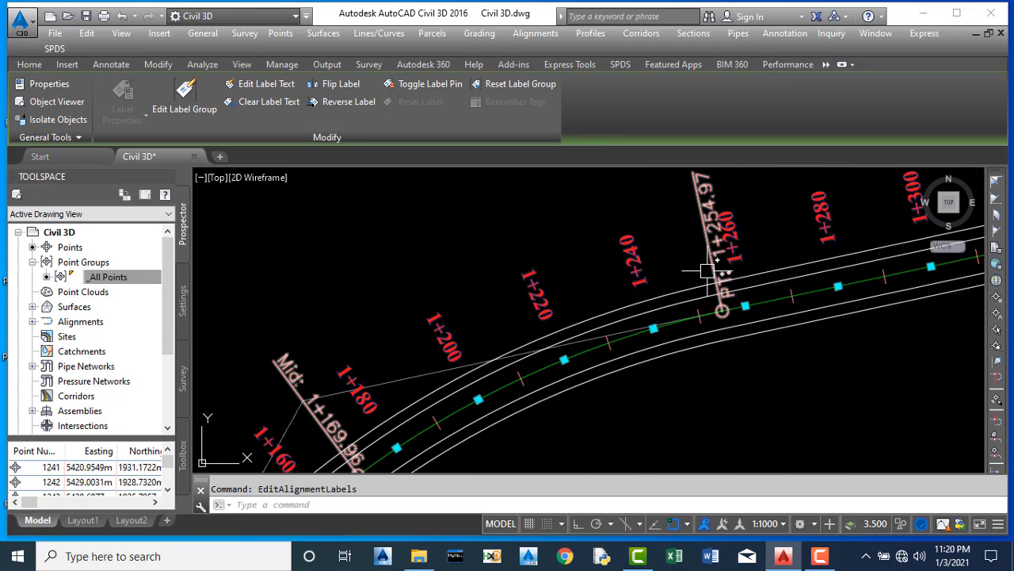
pyautogui.scroll(-3, 471, 344)
pyautogui.scroll(4, 566, 288)
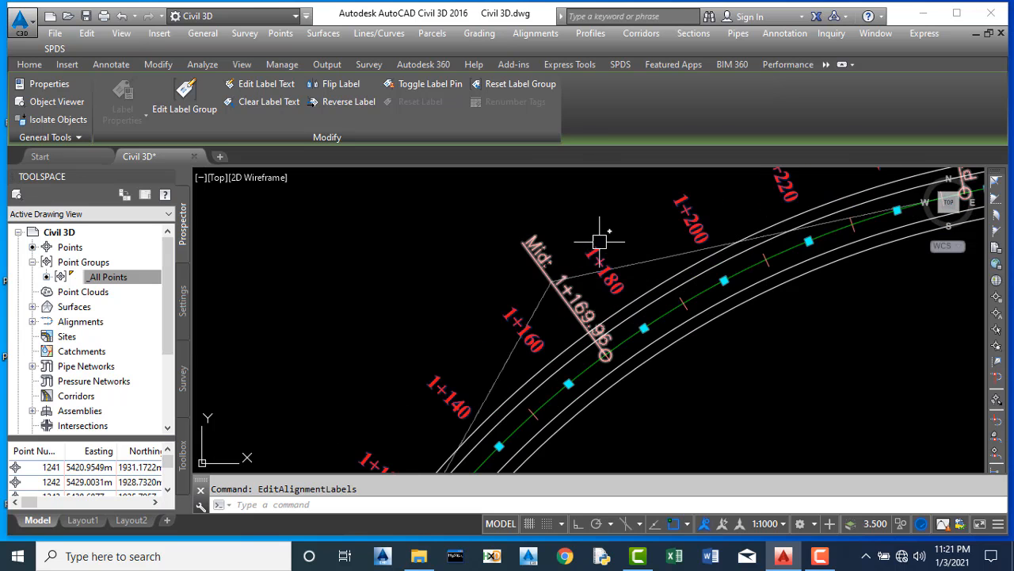
pyautogui.scroll(-4, 600, 240)
pyautogui.scroll(6, 594, 242)
pyautogui.scroll(-5, 602, 270)
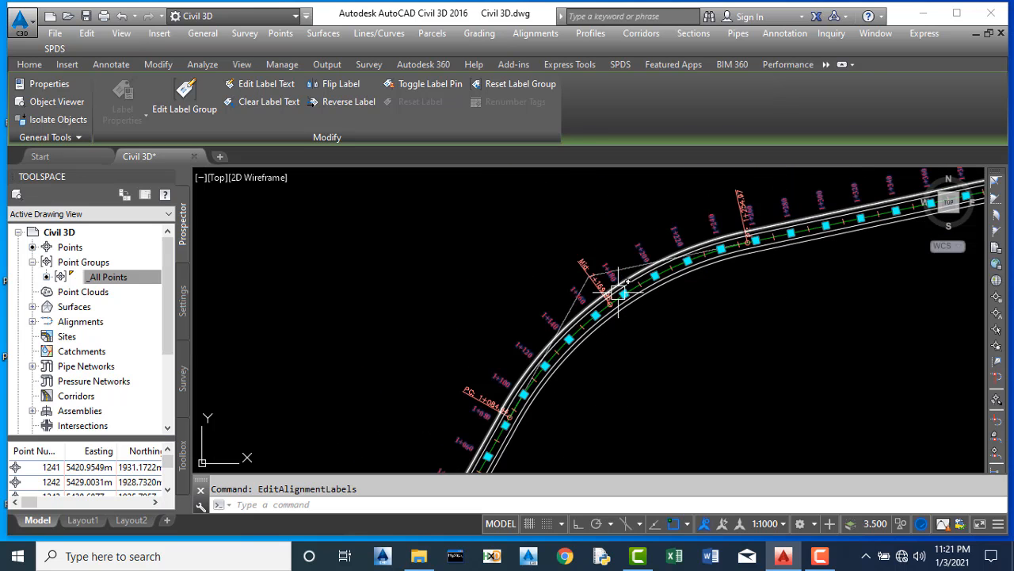
pyautogui.scroll(4, 729, 237)
pyautogui.scroll(-5, 728, 247)
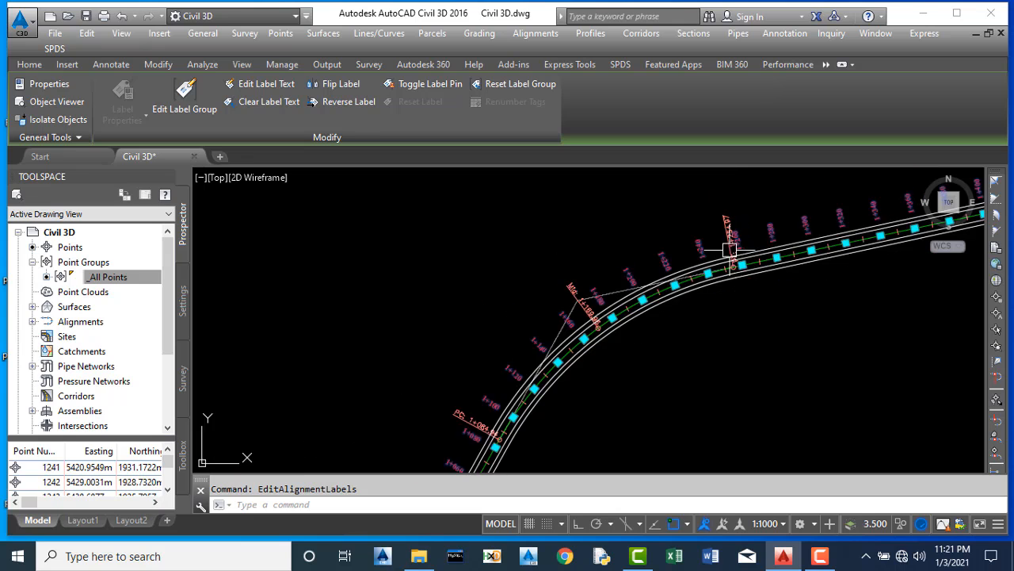
# Step: Examine how the PT geometry point label sits against the 1+260 station label, and check the Mid and PC labels along the curve
pyautogui.scroll(6, 713, 237)
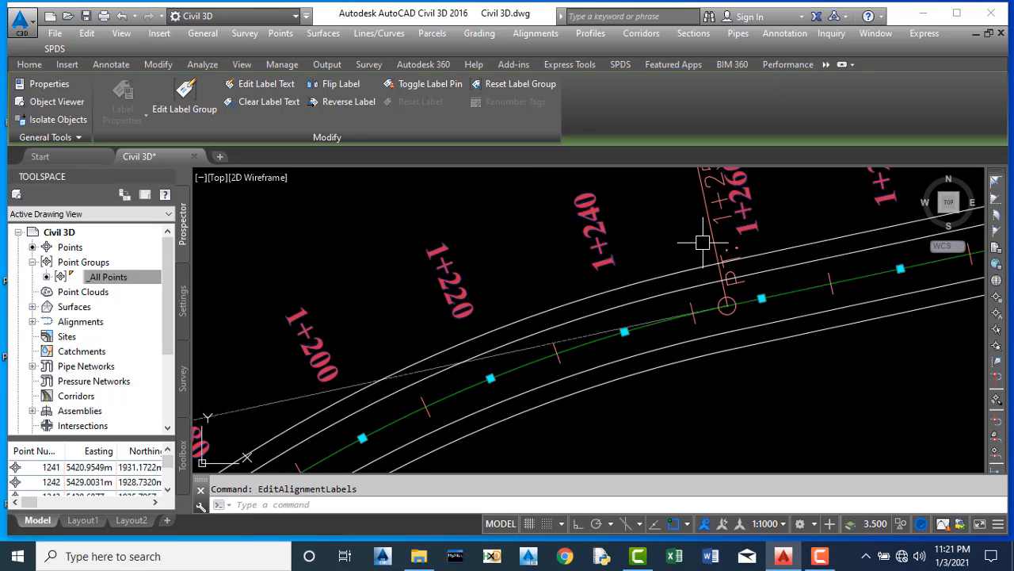
pyautogui.scroll(-4, 727, 281)
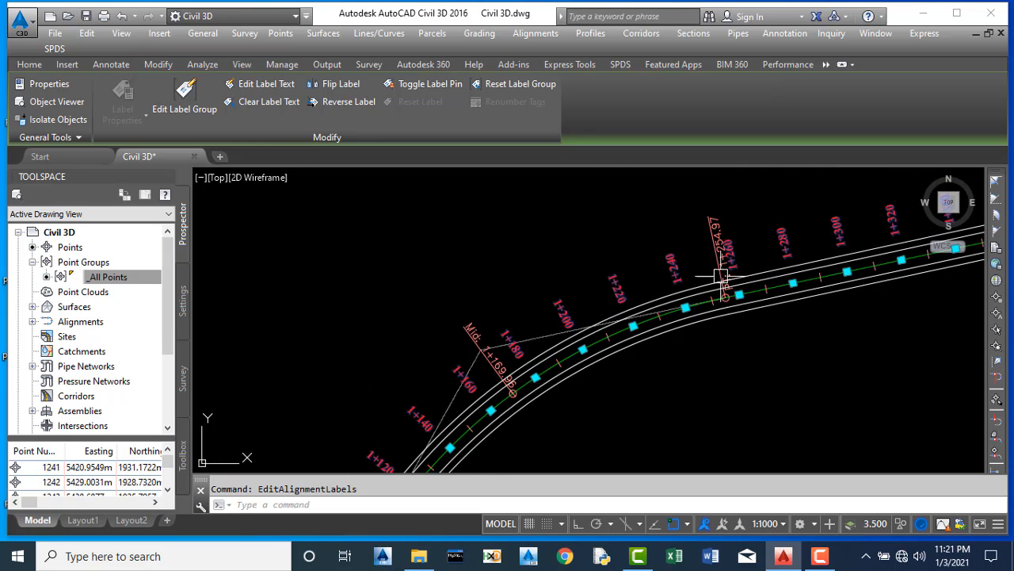
pyautogui.scroll(4, 712, 249)
pyautogui.scroll(-3, 714, 254)
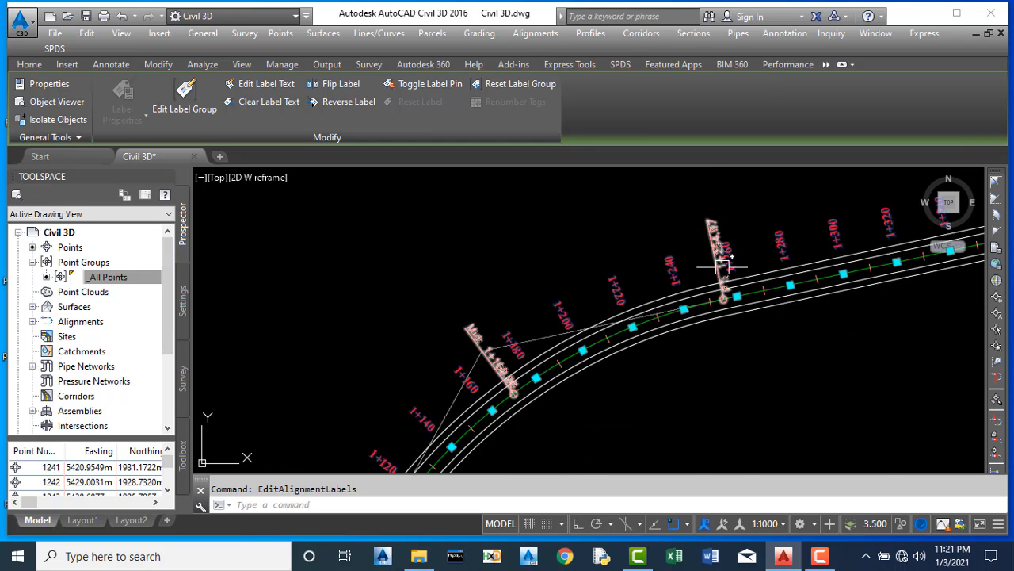
pyautogui.scroll(5, 723, 285)
pyautogui.scroll(-4, 723, 274)
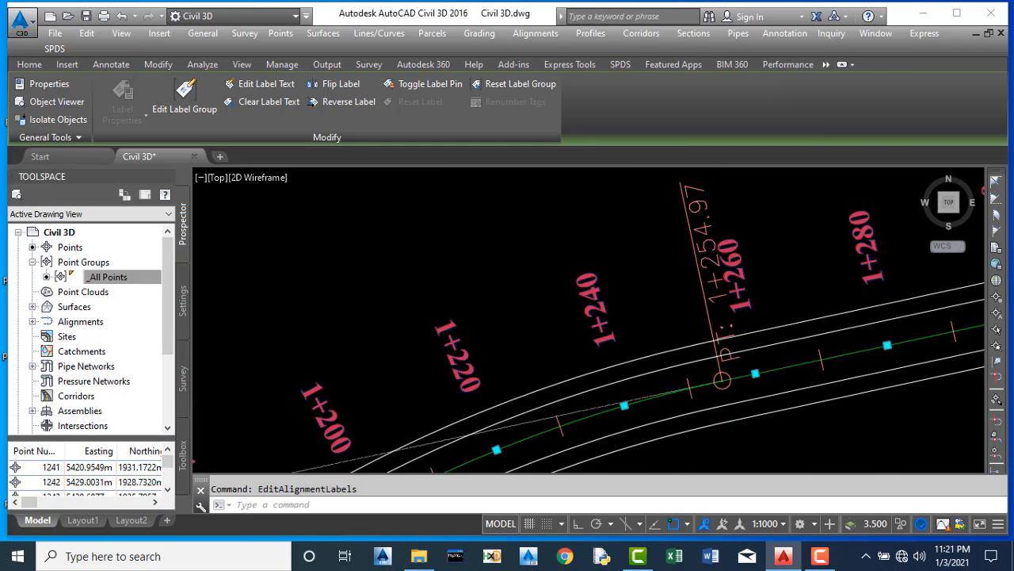
pyautogui.scroll(4, 709, 263)
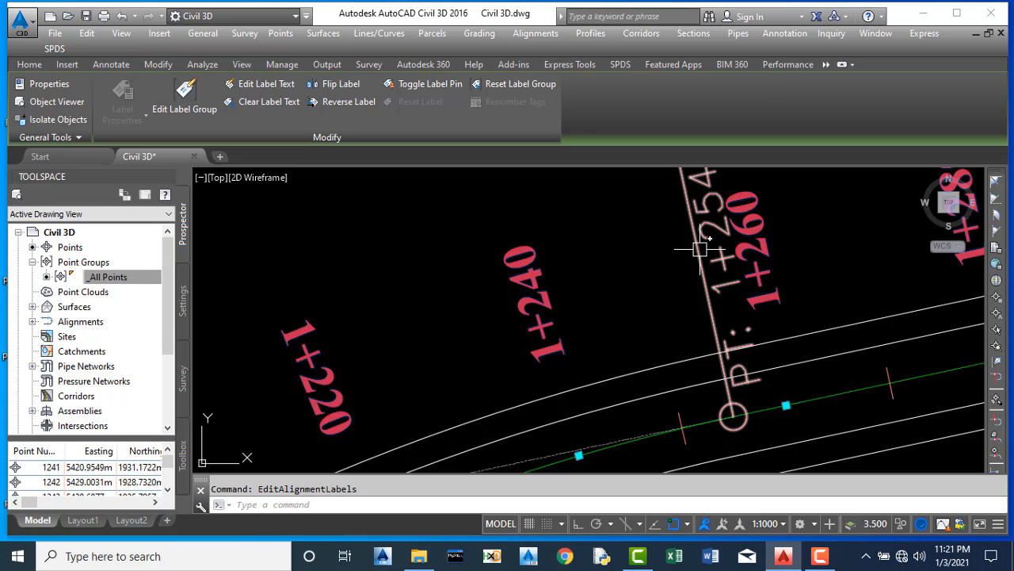
pyautogui.scroll(-6, 714, 246)
pyautogui.scroll(2, 559, 349)
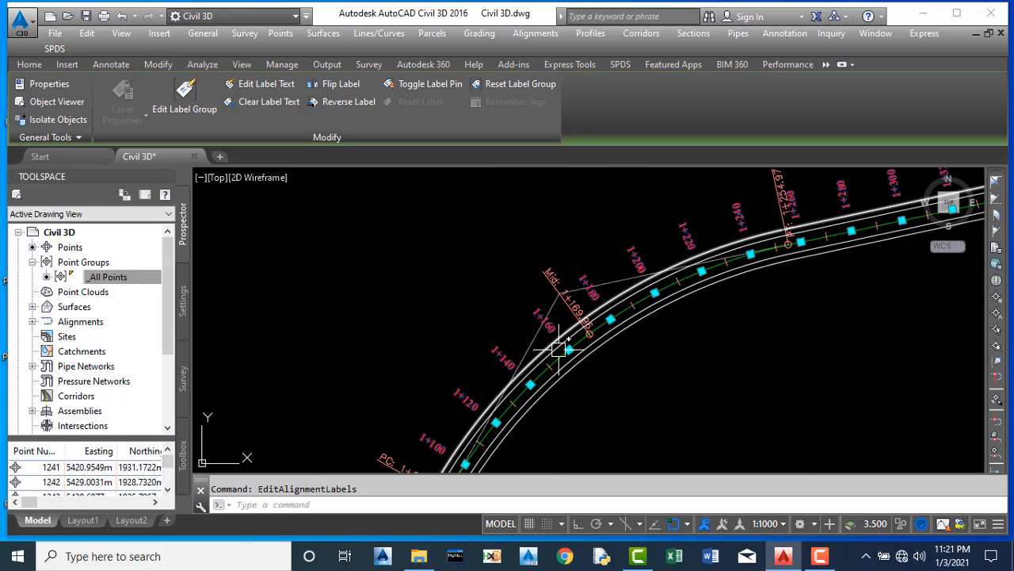
pyautogui.scroll(-2, 636, 254)
pyautogui.scroll(2, 637, 254)
pyautogui.scroll(2, 570, 318)
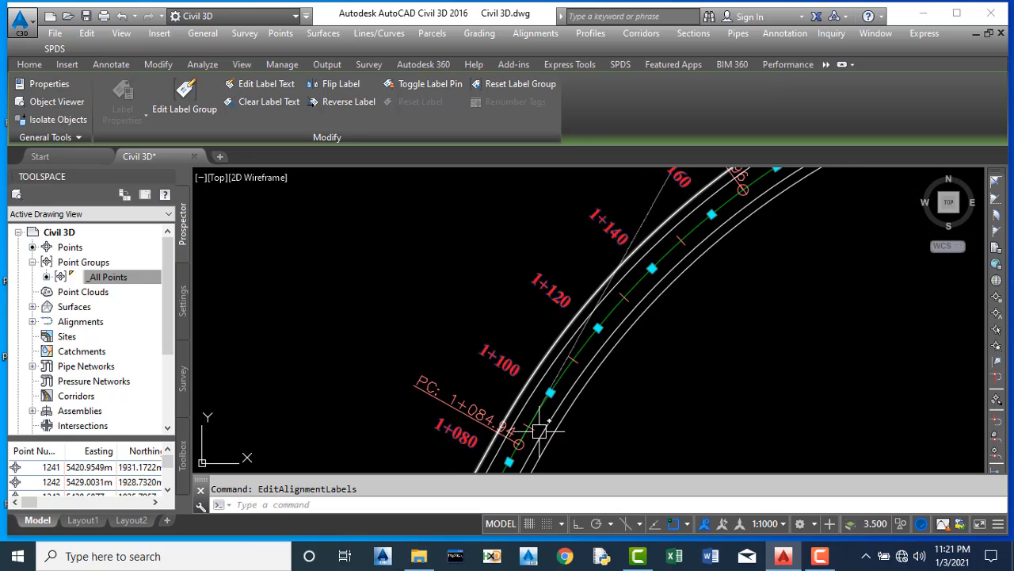
# Step: Open My Alignment's label settings from the PC label and exclude Curve Mid Point from the labeled geometry points
pyautogui.click(484, 424)
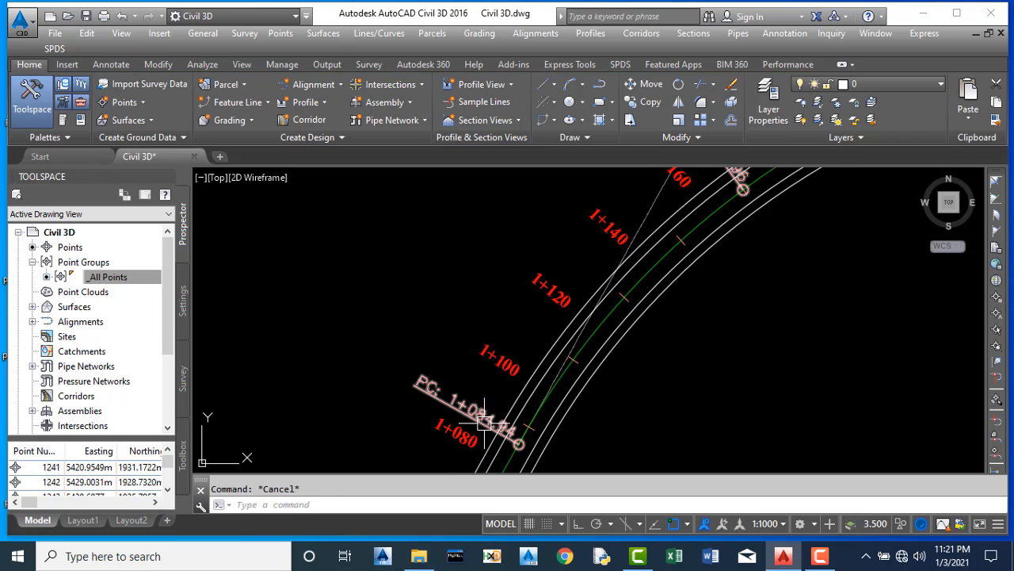
pyautogui.rightClick(483, 424)
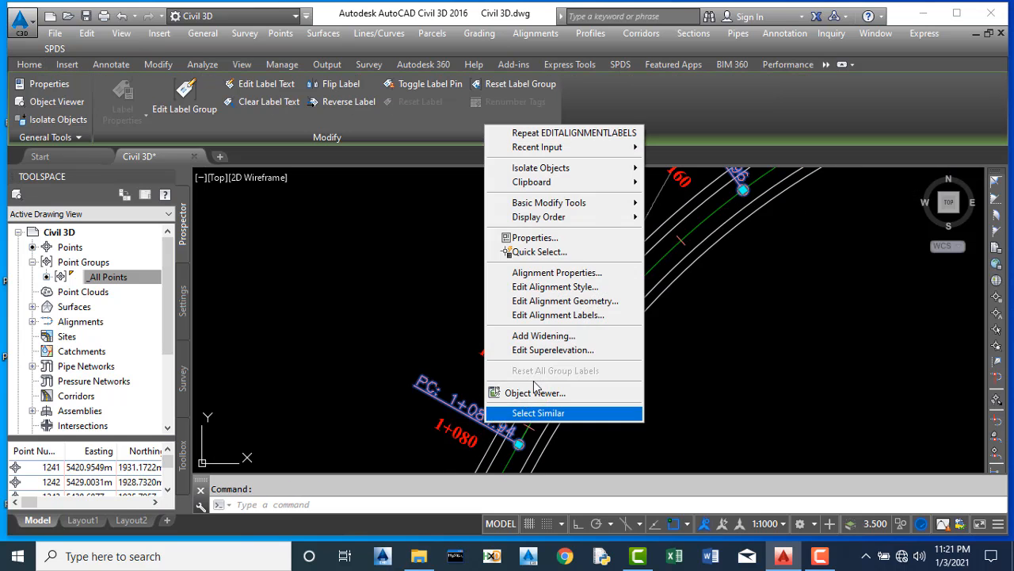
pyautogui.click(553, 315)
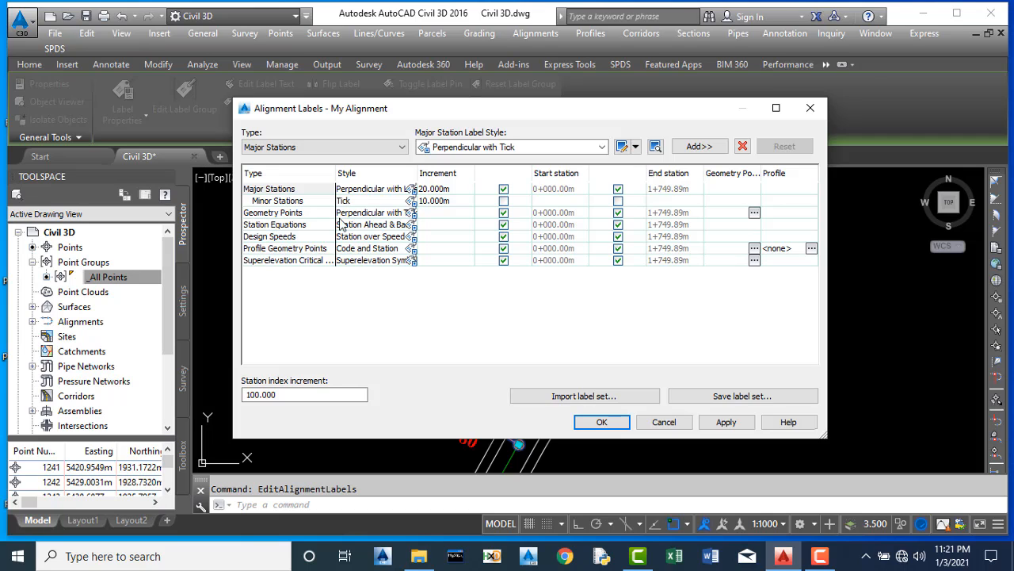
pyautogui.click(754, 213)
pyautogui.click(754, 212)
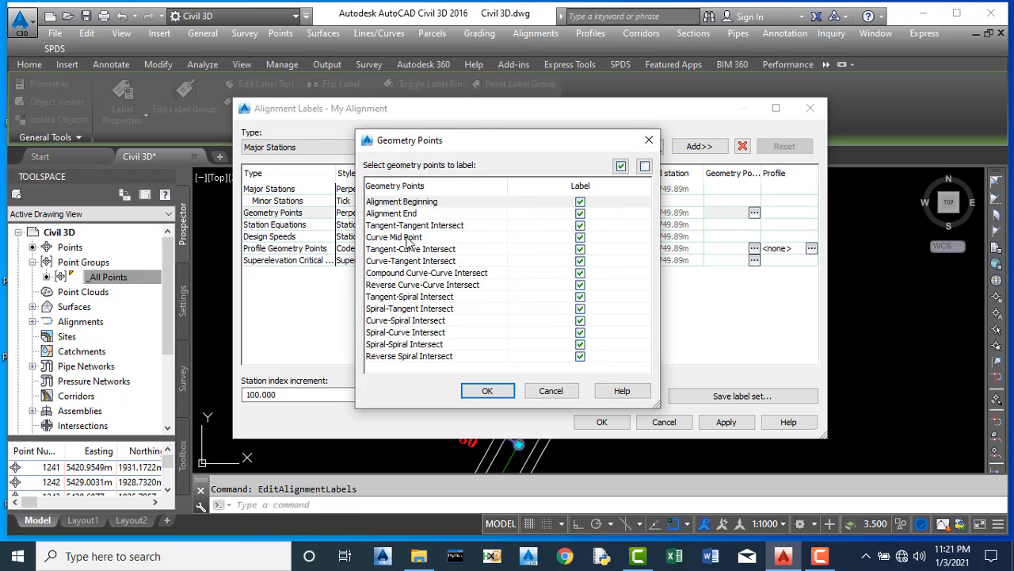
pyautogui.click(581, 237)
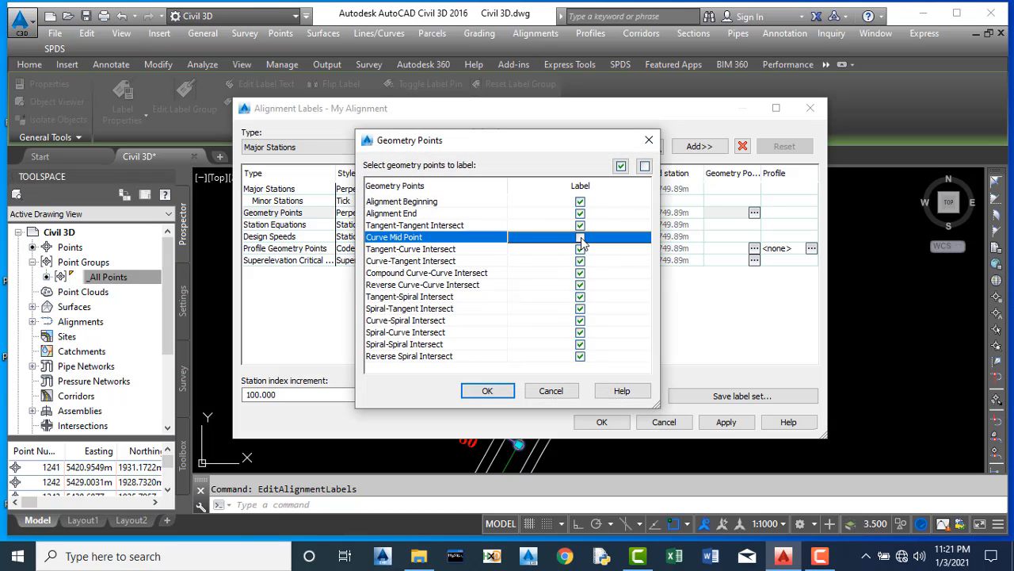
pyautogui.click(488, 391)
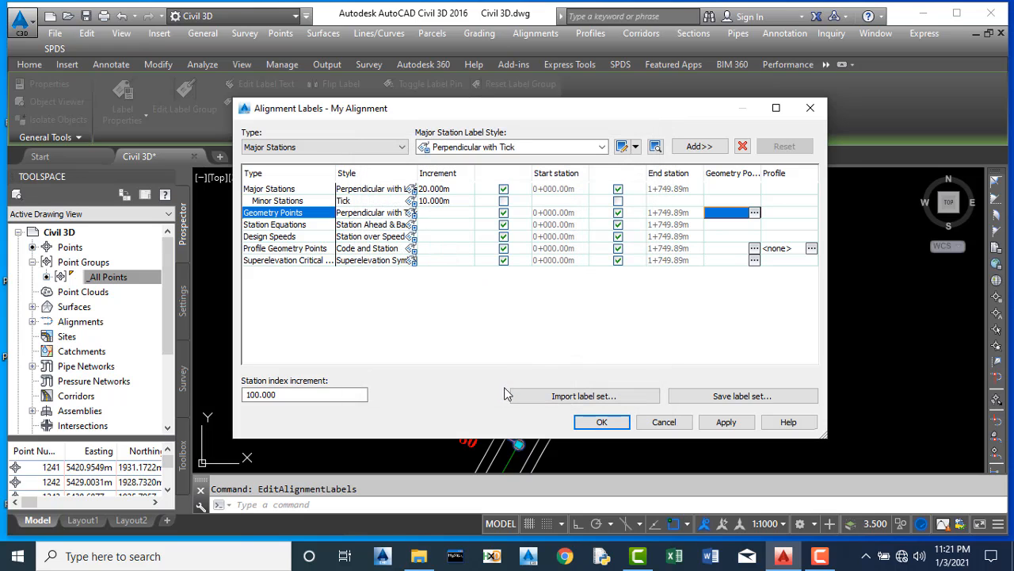
# Step: Set the Geometry Point & Station text height to 3 mm in the geometry points' Perpendicular with Tick and Line style
pyautogui.click(410, 213)
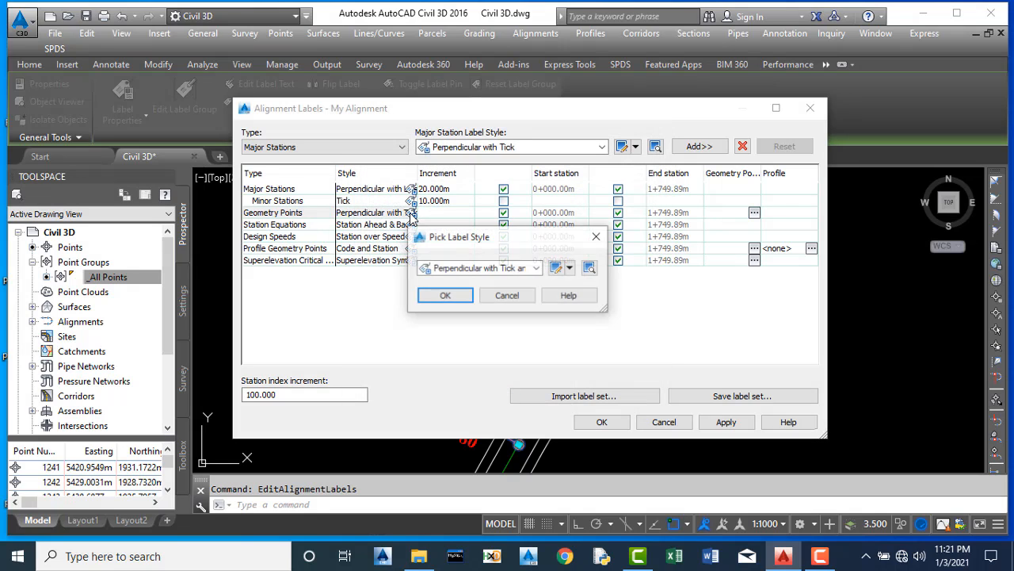
pyautogui.click(557, 268)
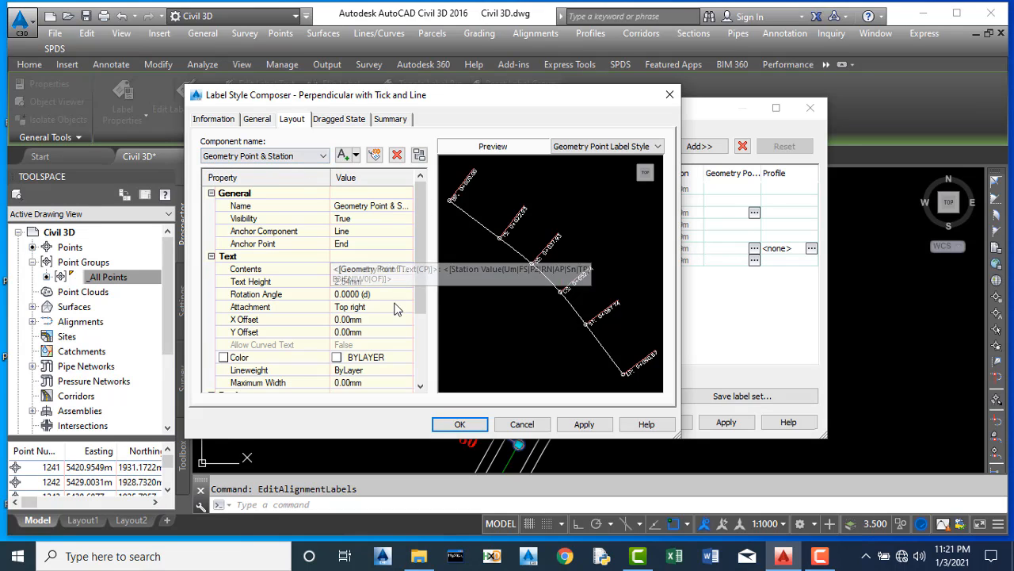
pyautogui.click(361, 282)
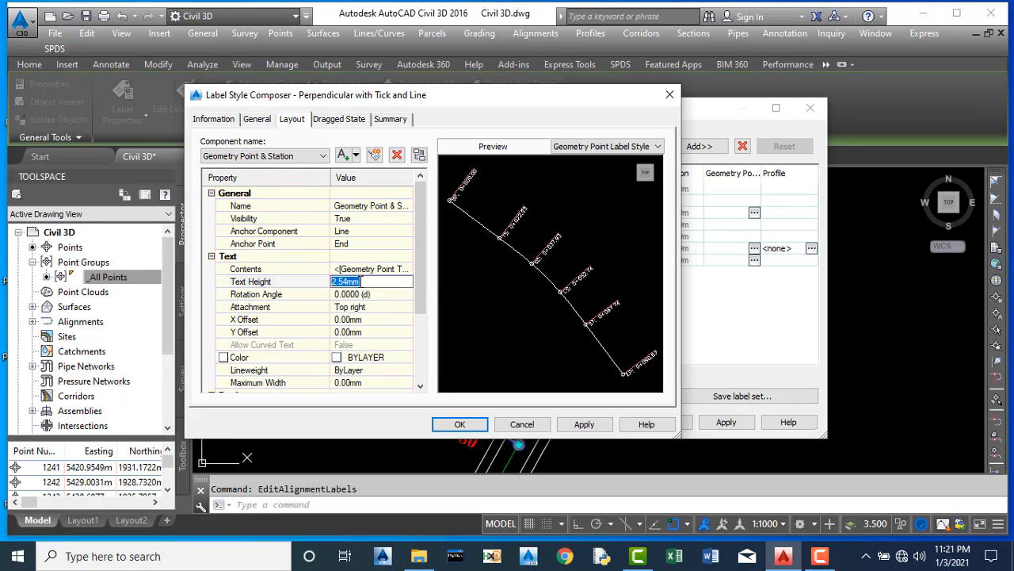
pyautogui.write('3')
pyautogui.press('Return')
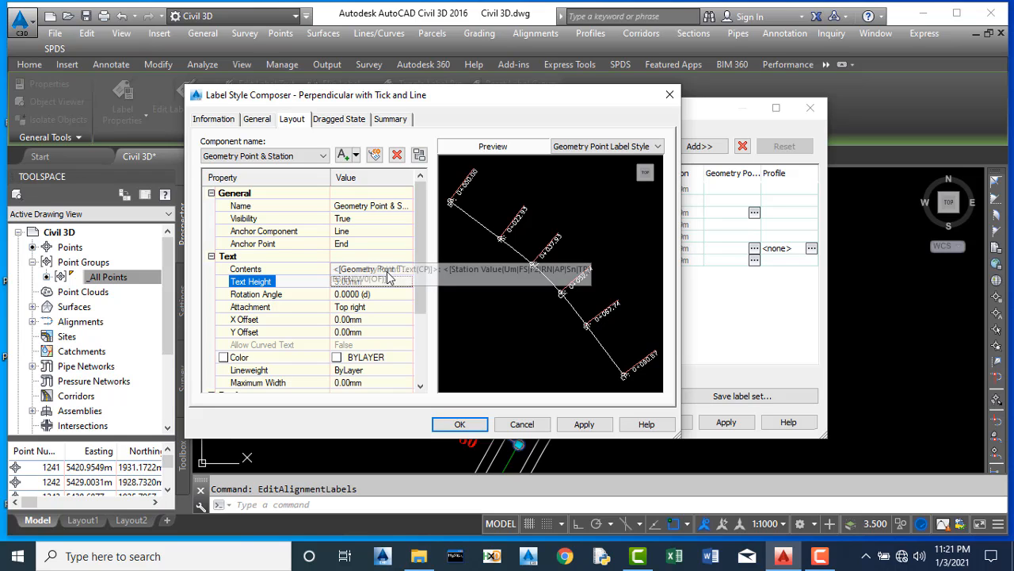
# Step: Set the Station Value precision to 0.001 in the Geometry Point & Station text contents and update the expression
pyautogui.click(388, 269)
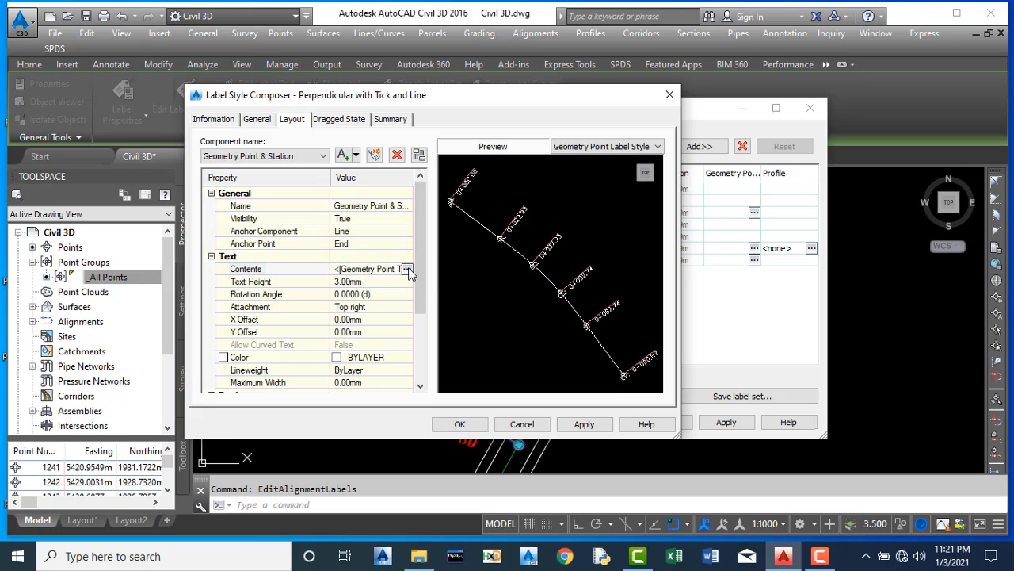
pyautogui.click(407, 269)
pyautogui.click(607, 195)
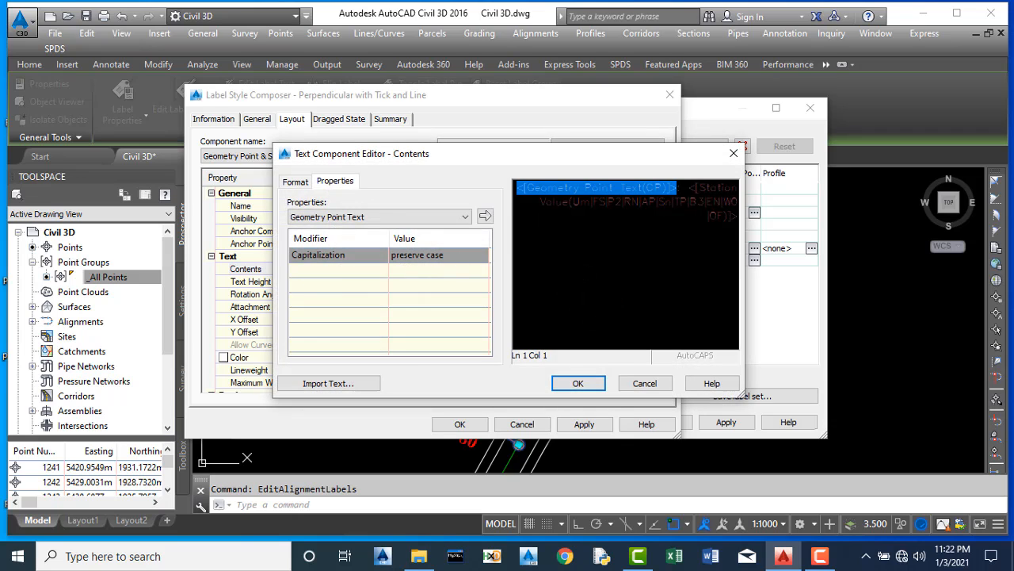
pyautogui.click(686, 201)
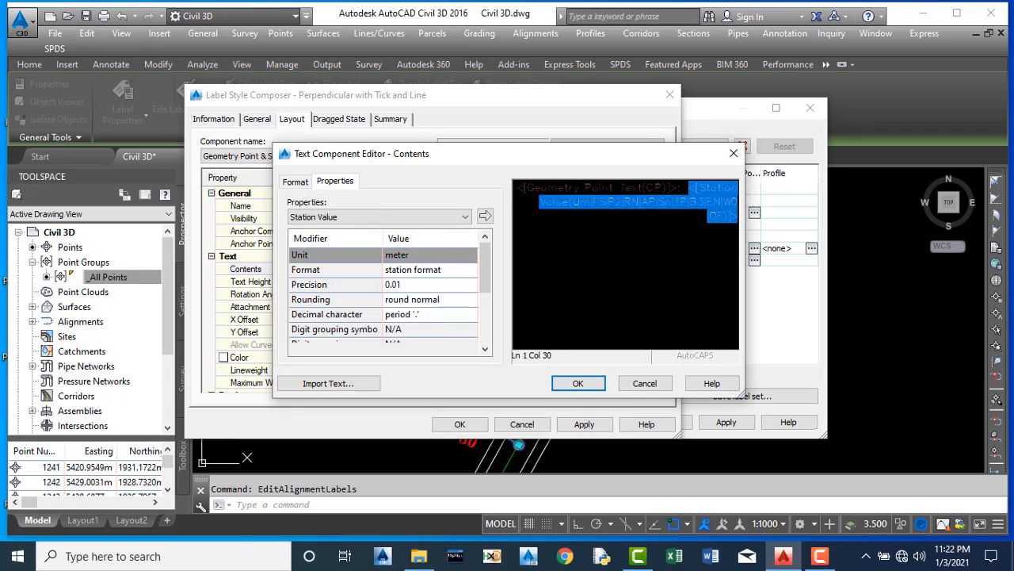
pyautogui.click(737, 217)
pyautogui.click(698, 203)
pyautogui.click(407, 287)
pyautogui.click(407, 285)
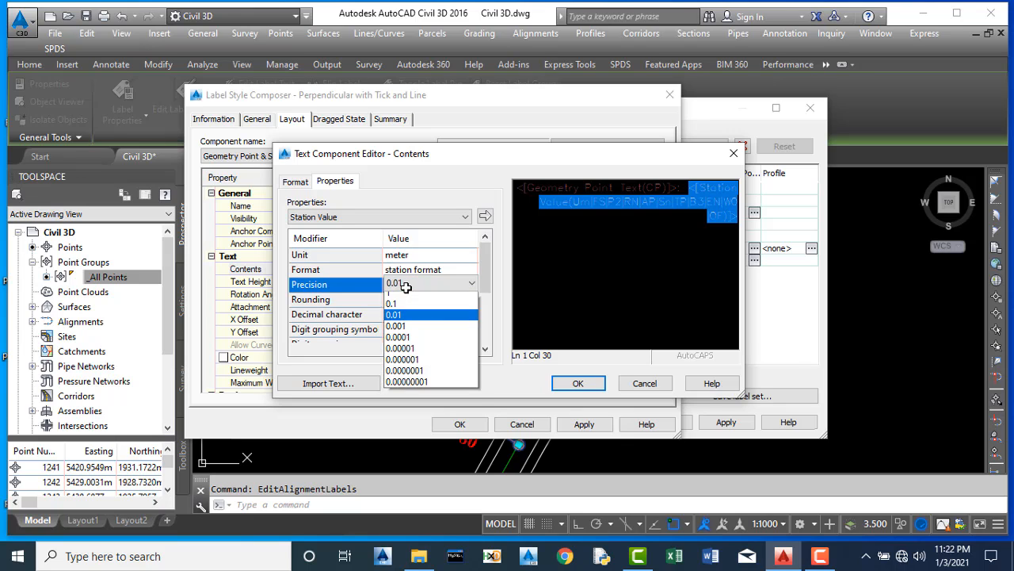
pyautogui.click(400, 331)
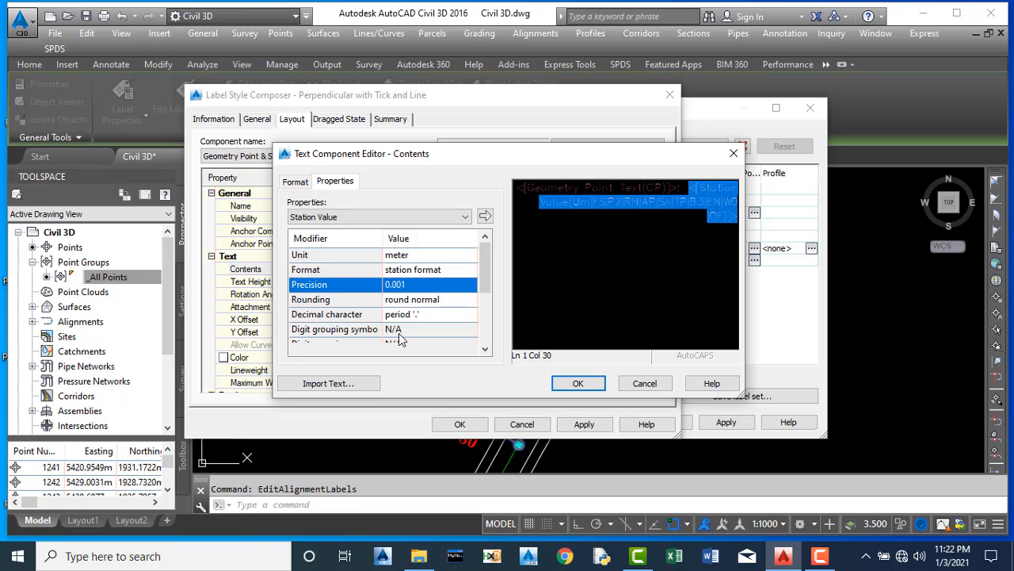
pyautogui.click(485, 216)
# Step: Change the font of the entire geometry point and station text to Arial
pyautogui.click(588, 188)
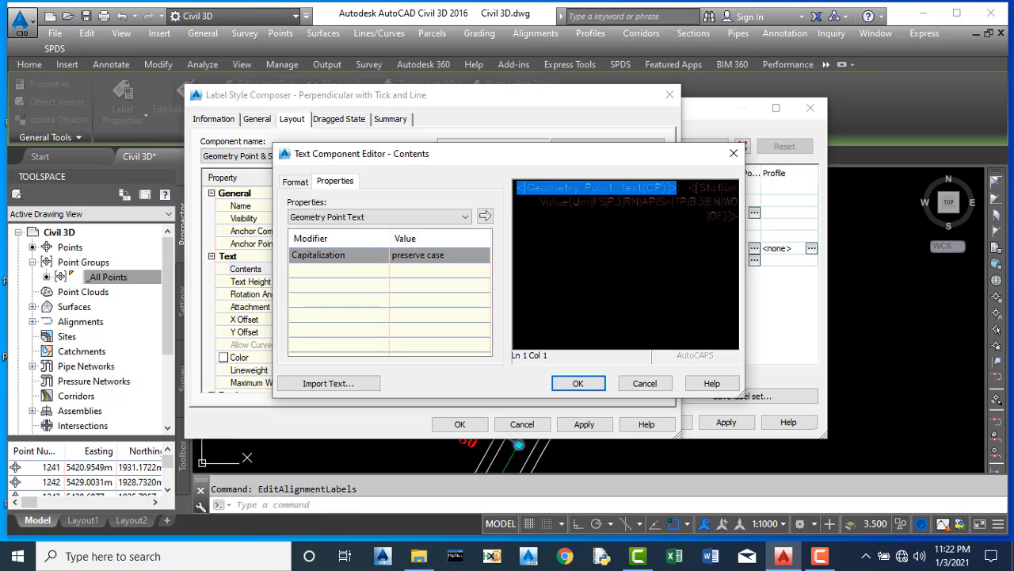
pyautogui.moveTo(739, 218); pyautogui.dragTo(507, 184)
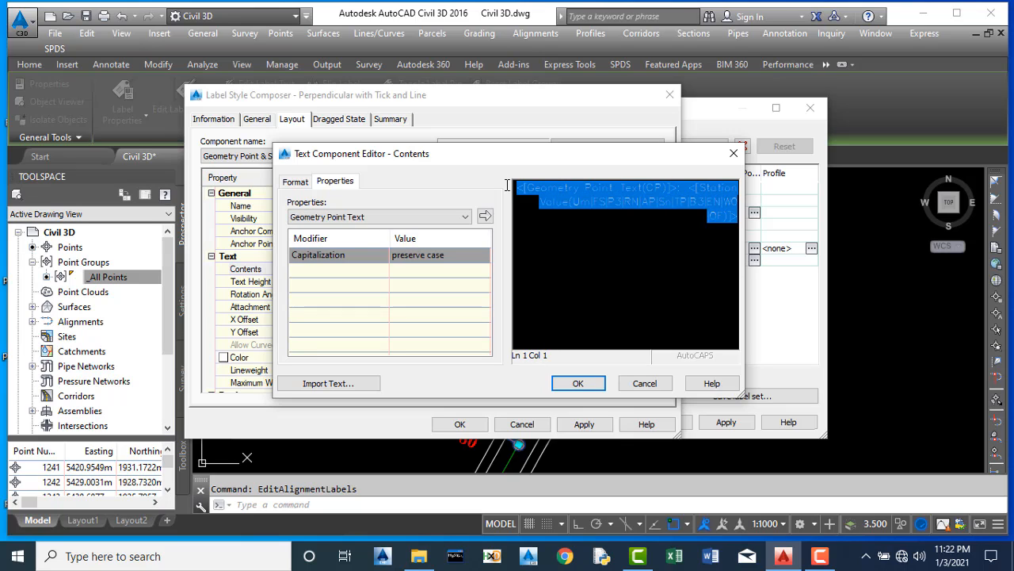
pyautogui.click(295, 182)
pyautogui.click(310, 243)
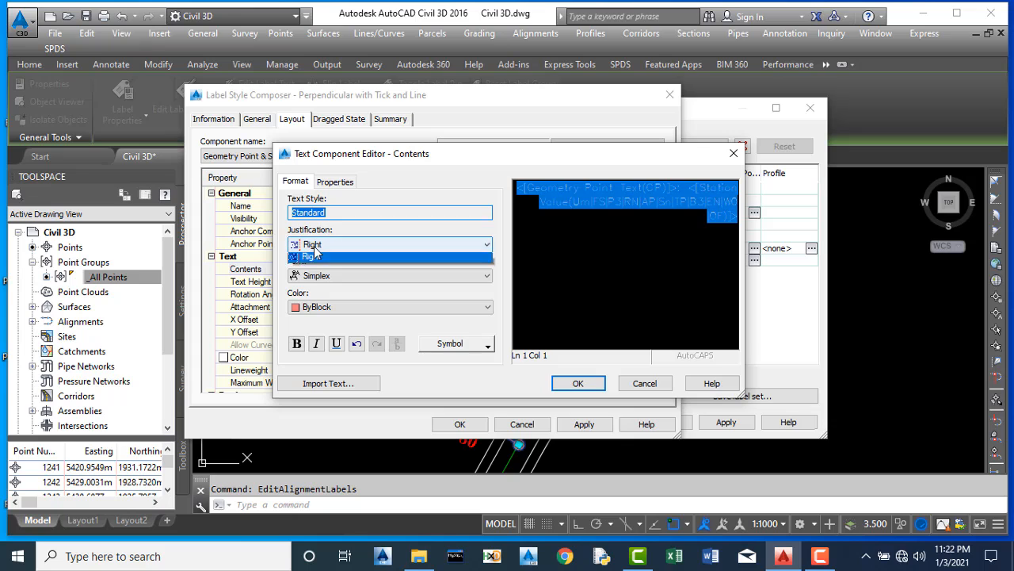
pyautogui.click(314, 246)
pyautogui.click(315, 247)
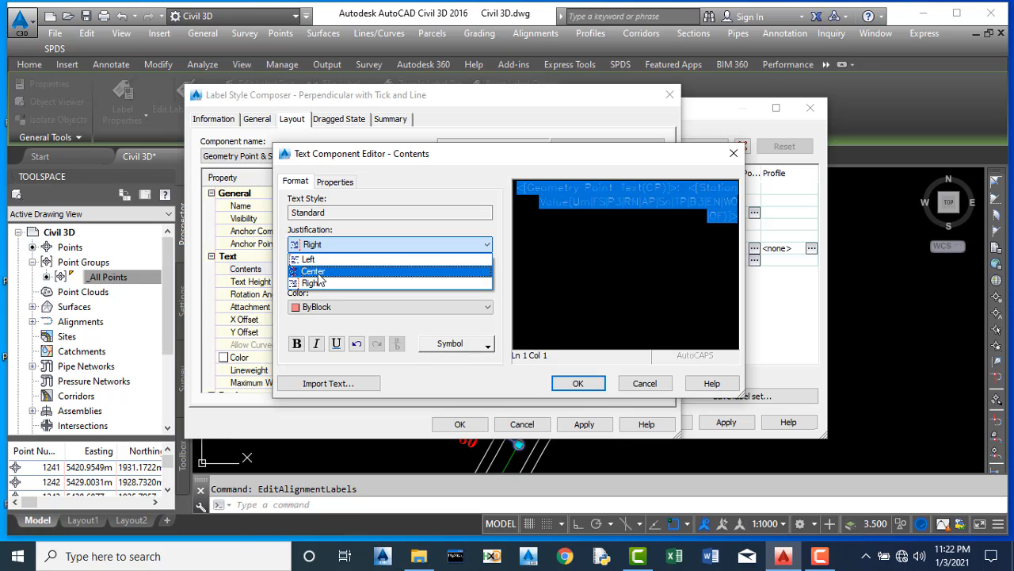
pyautogui.click(362, 317)
pyautogui.click(332, 277)
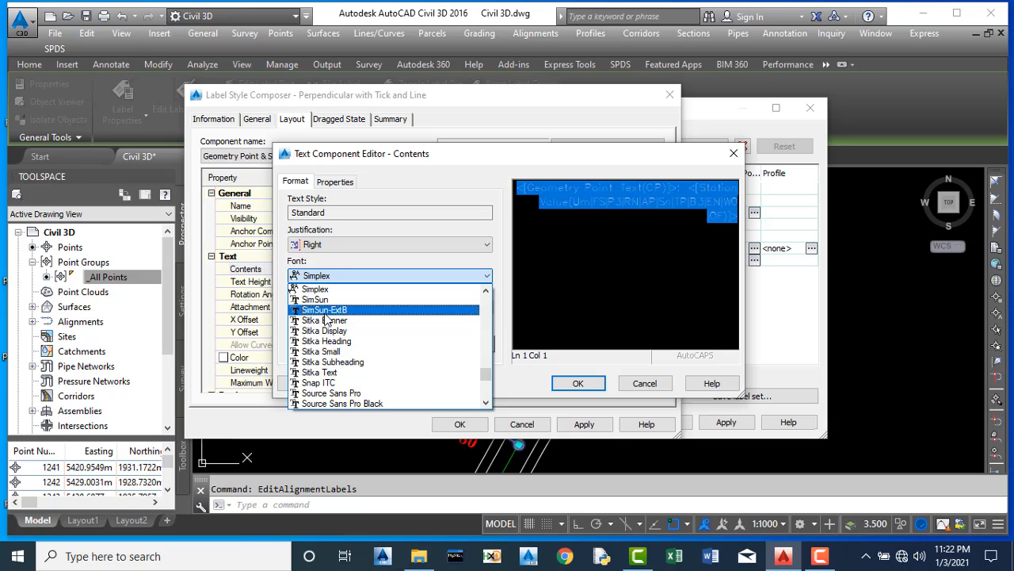
pyautogui.write('ari')
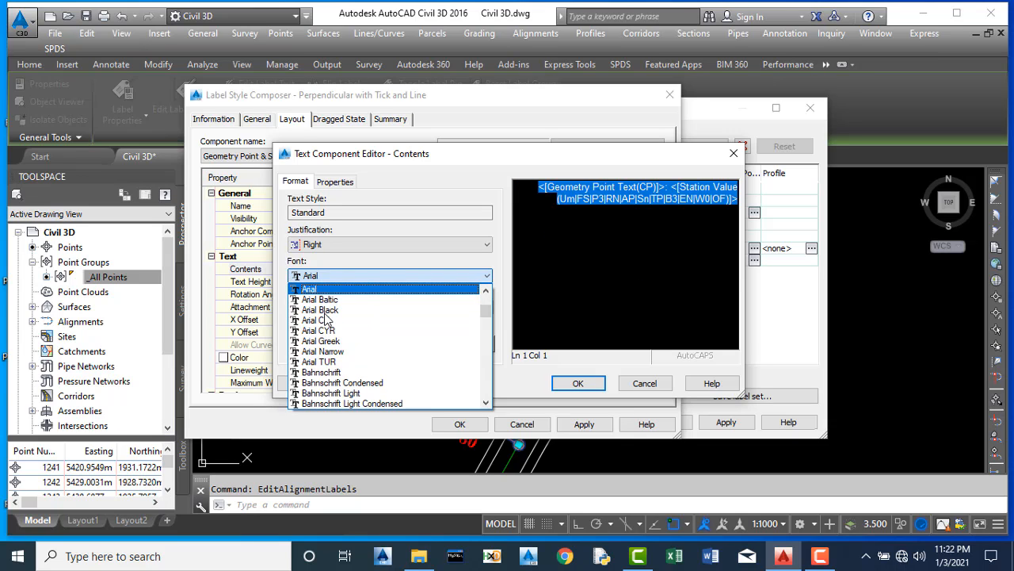
pyautogui.click(317, 290)
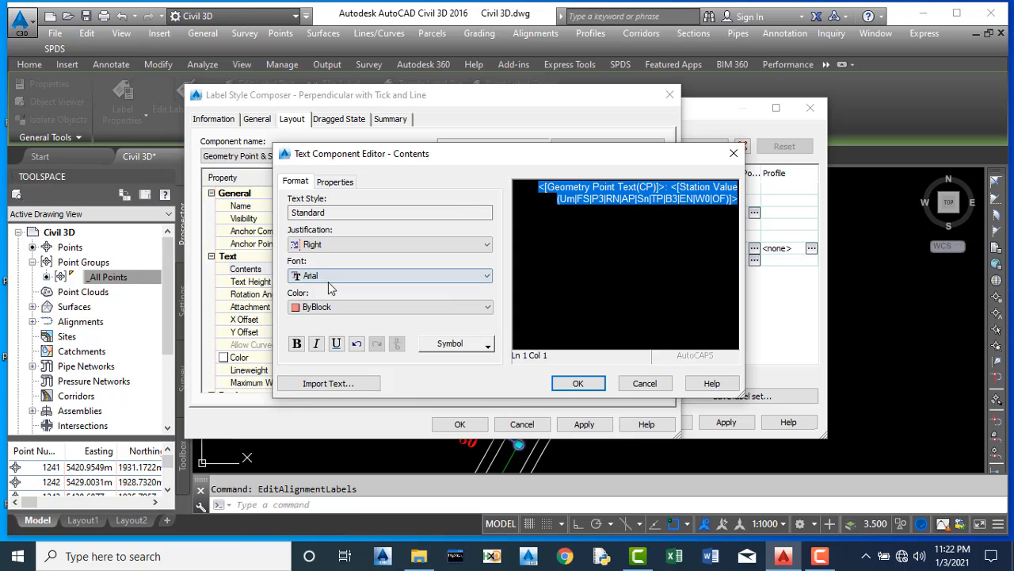
# Step: Format the whole geometry point and station text as left-justified, green and bold, and accept the edited contents
pyautogui.click(317, 245)
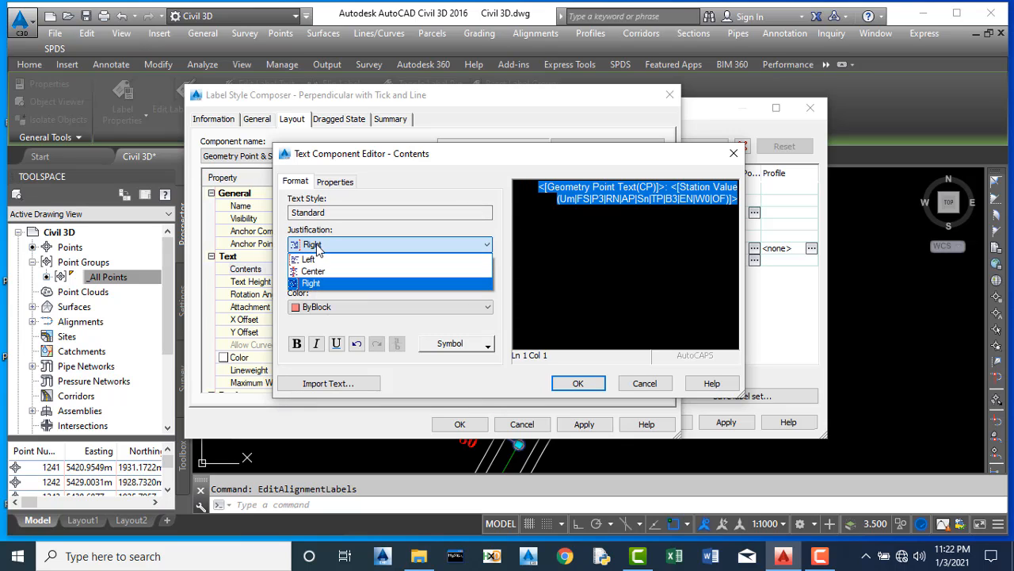
pyautogui.click(315, 260)
pyautogui.click(313, 307)
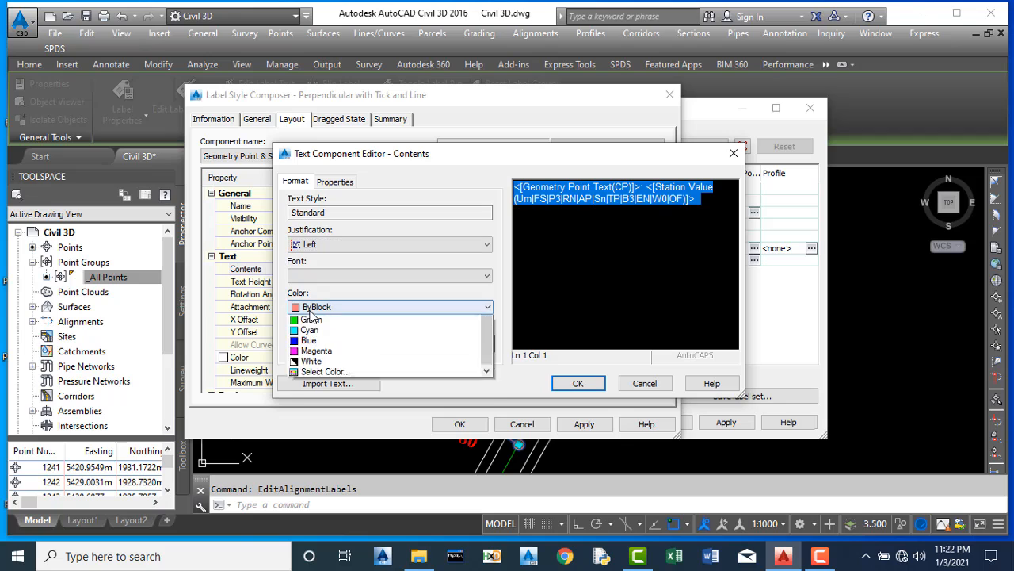
pyautogui.click(305, 352)
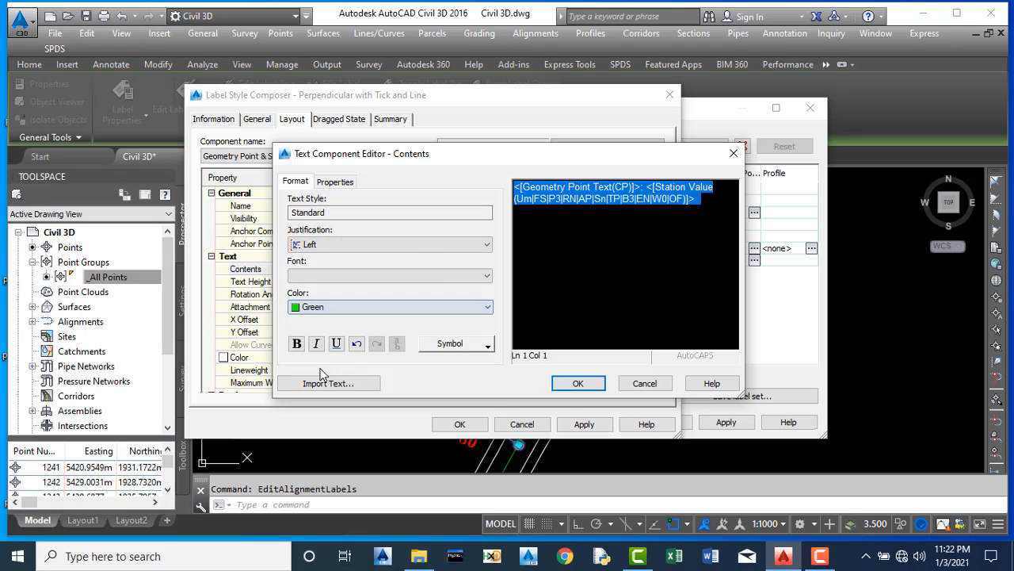
pyautogui.click(296, 343)
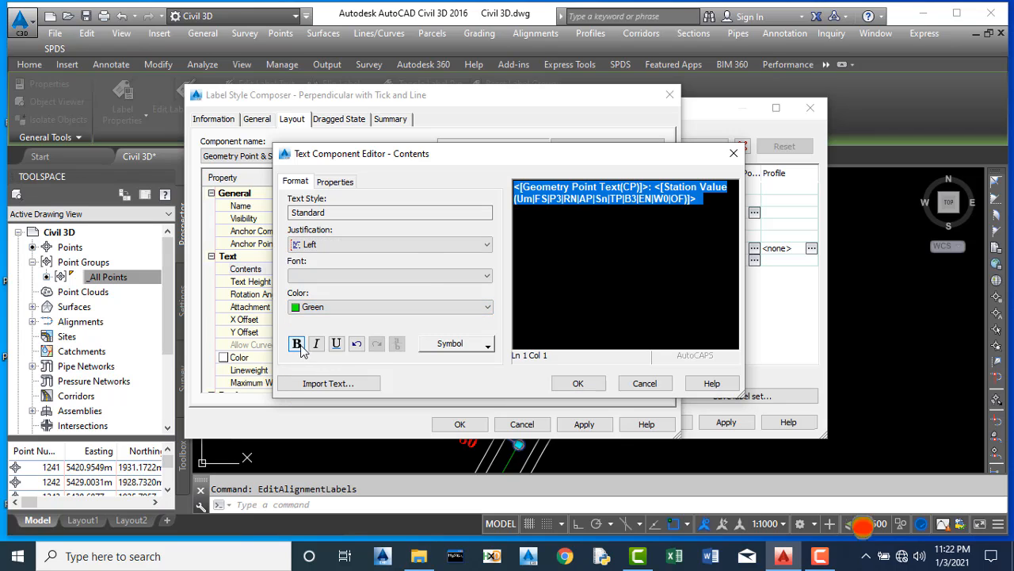
pyautogui.click(578, 383)
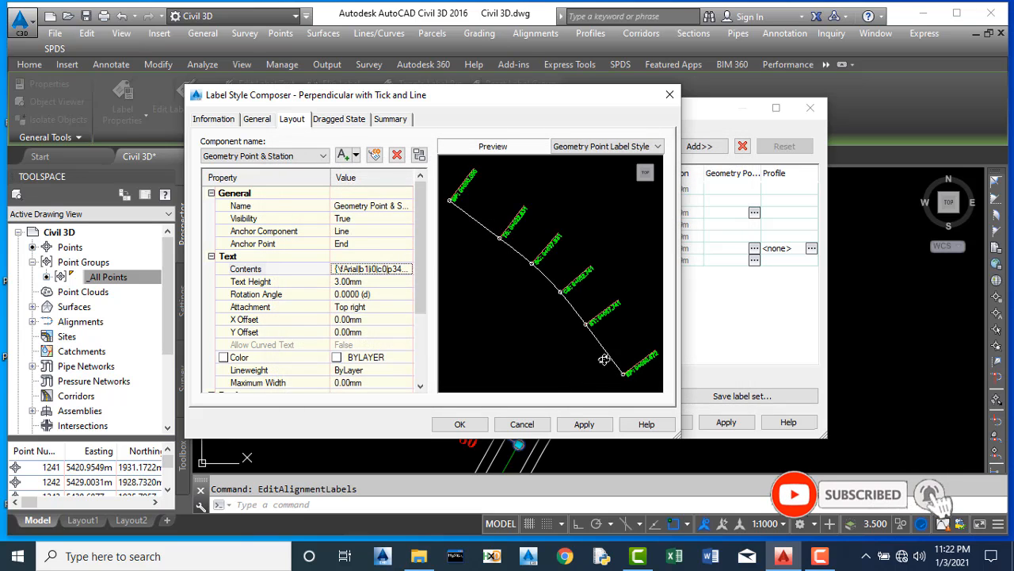
pyautogui.scroll(2, 516, 244)
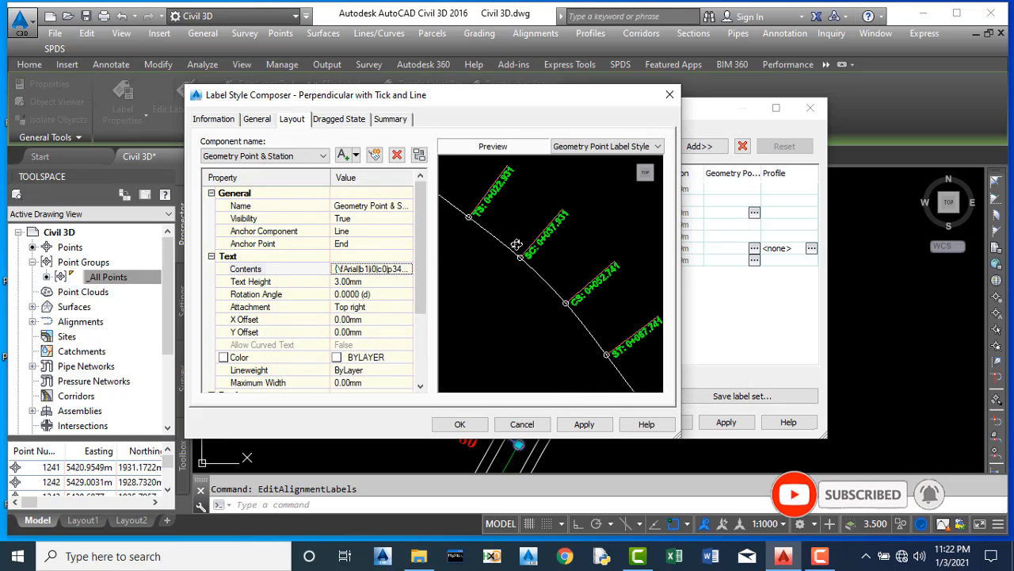
# Step: Set the Line component's fixed length to 50 mm in the Perpendicular with Tick and Line style and accept the style
pyautogui.scroll(3, 487, 231)
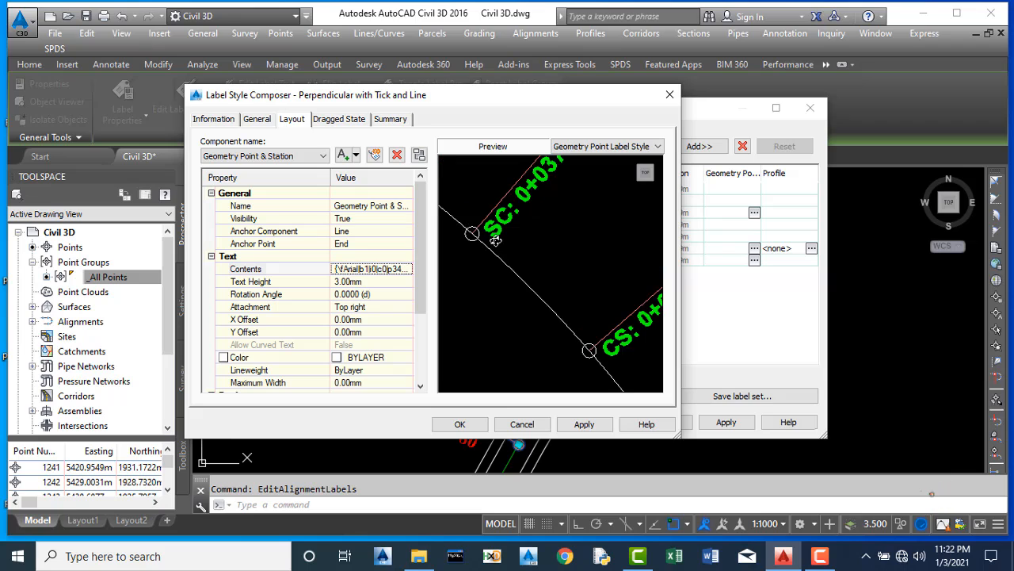
pyautogui.scroll(-3, 490, 243)
pyautogui.scroll(-2, 503, 270)
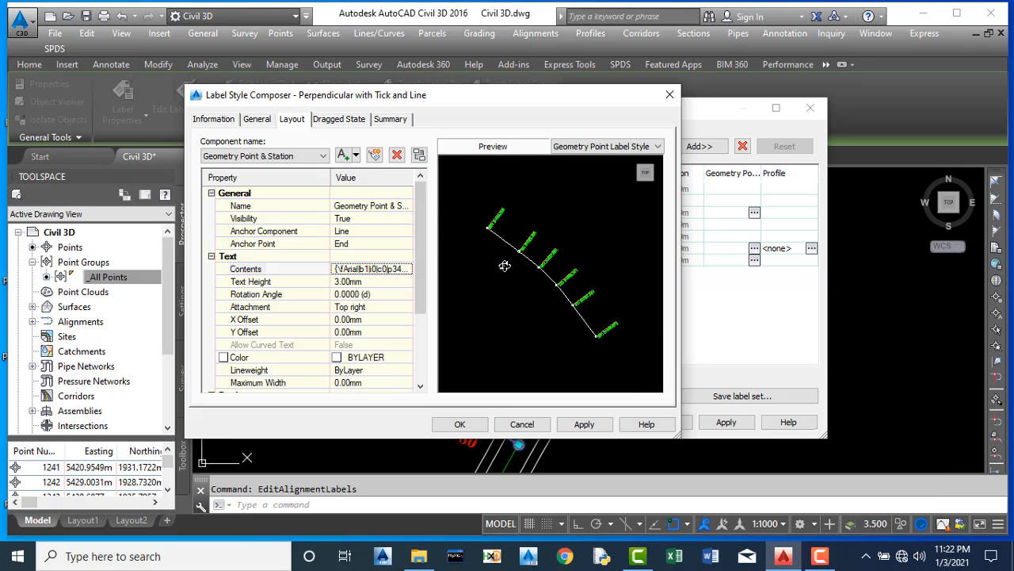
pyautogui.scroll(2, 536, 238)
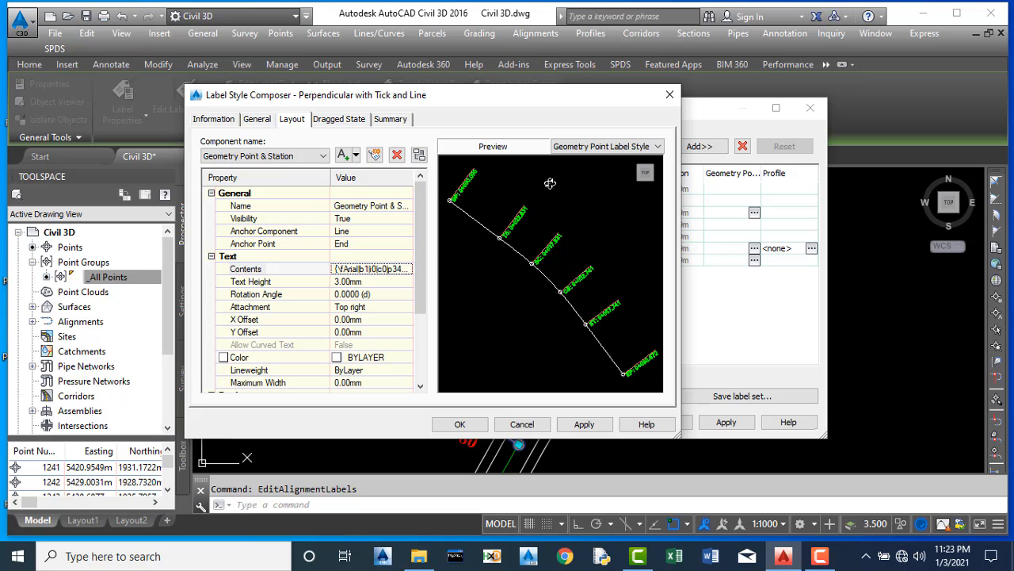
pyautogui.click(258, 157)
pyautogui.click(209, 180)
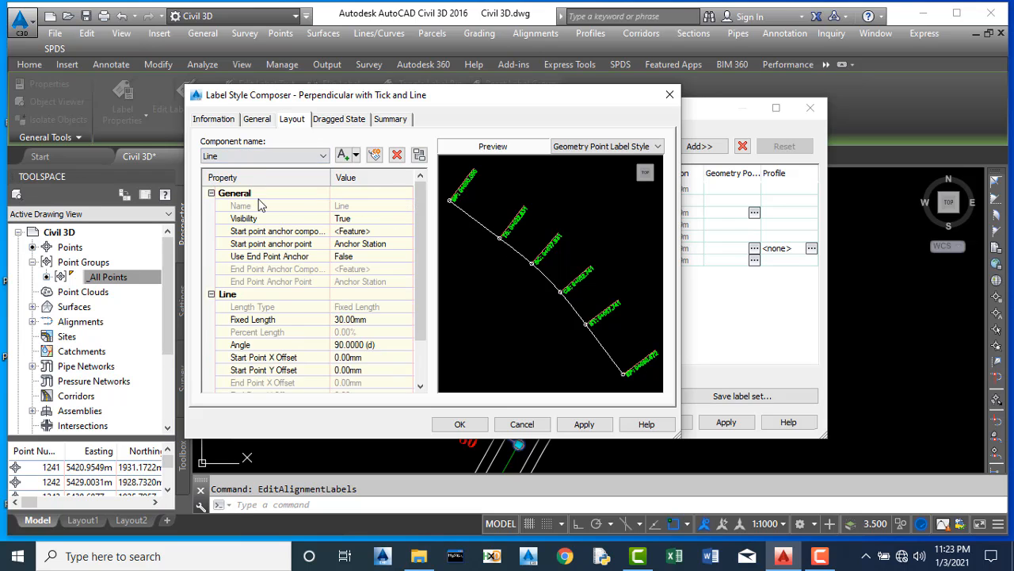
pyautogui.click(358, 318)
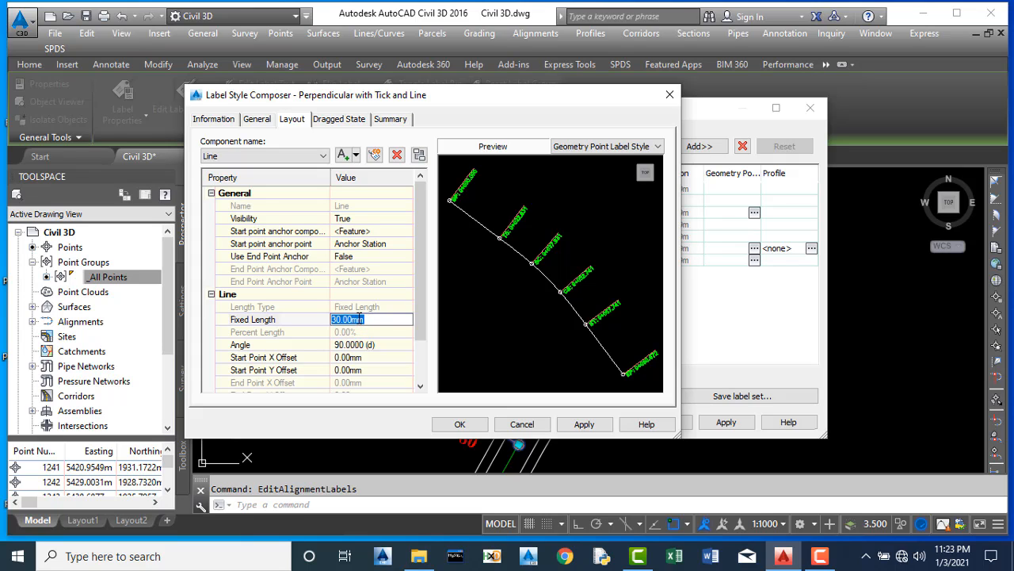
pyautogui.write('50')
pyautogui.press('Return')
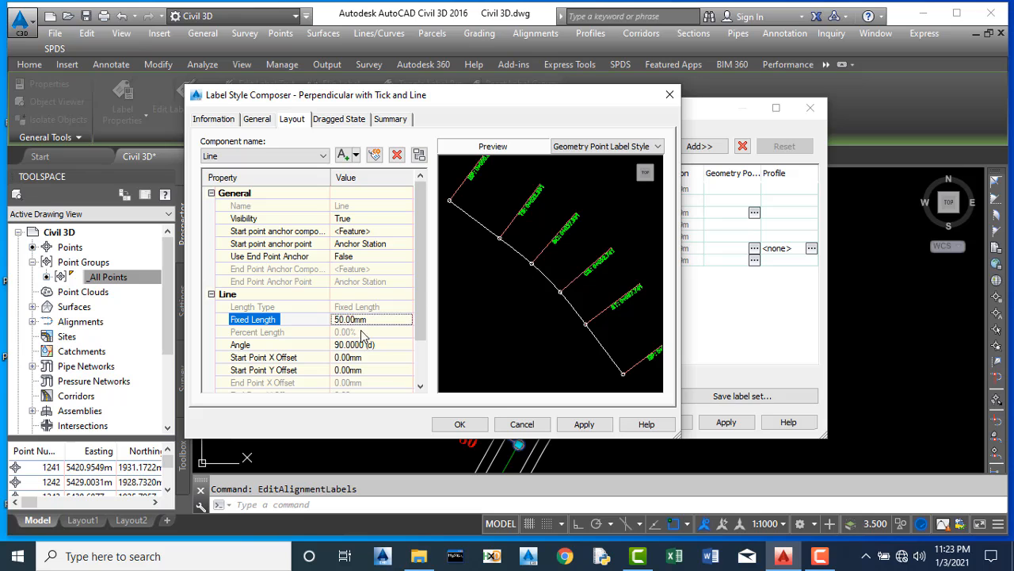
pyautogui.click(583, 426)
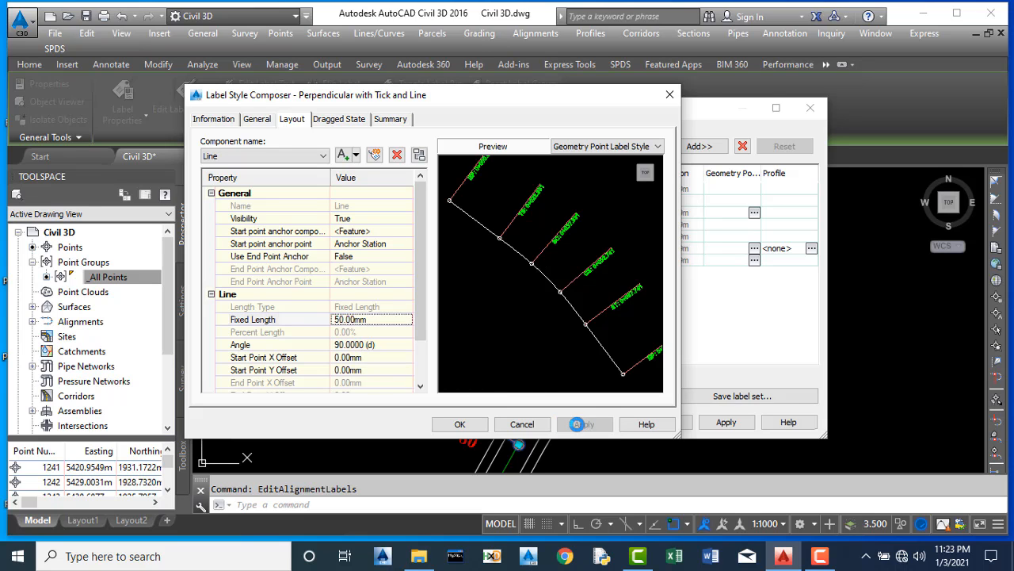
pyautogui.click(462, 427)
# Step: Apply the updated label settings to My Alignment and finish editing its alignment labels
pyautogui.click(454, 301)
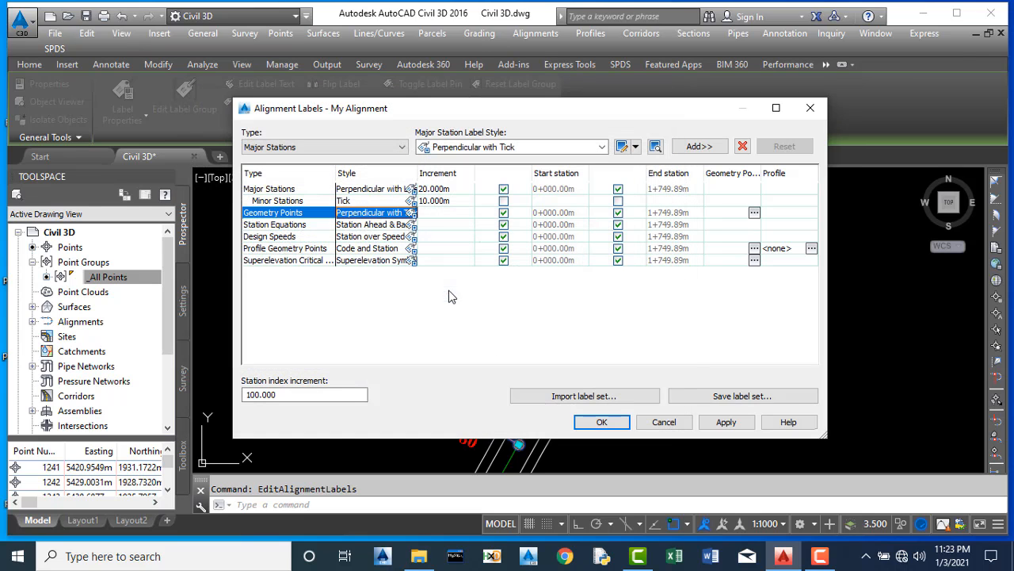
pyautogui.click(723, 422)
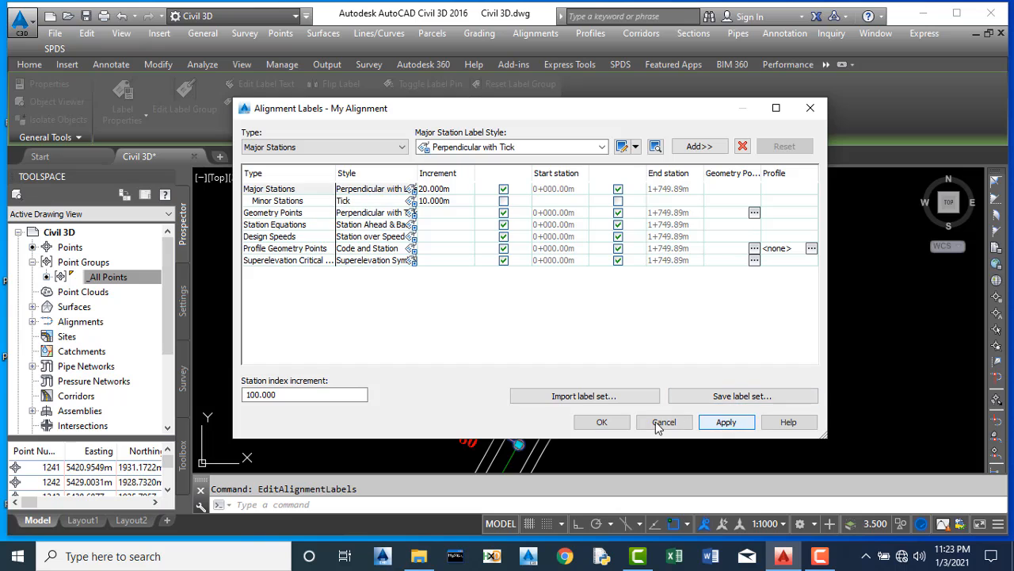
pyautogui.click(602, 422)
# Step: Examine the restyled geometry point labels at the start and end of the curve, along with the neighbouring station labels
pyautogui.scroll(-3, 501, 317)
pyautogui.scroll(5, 501, 317)
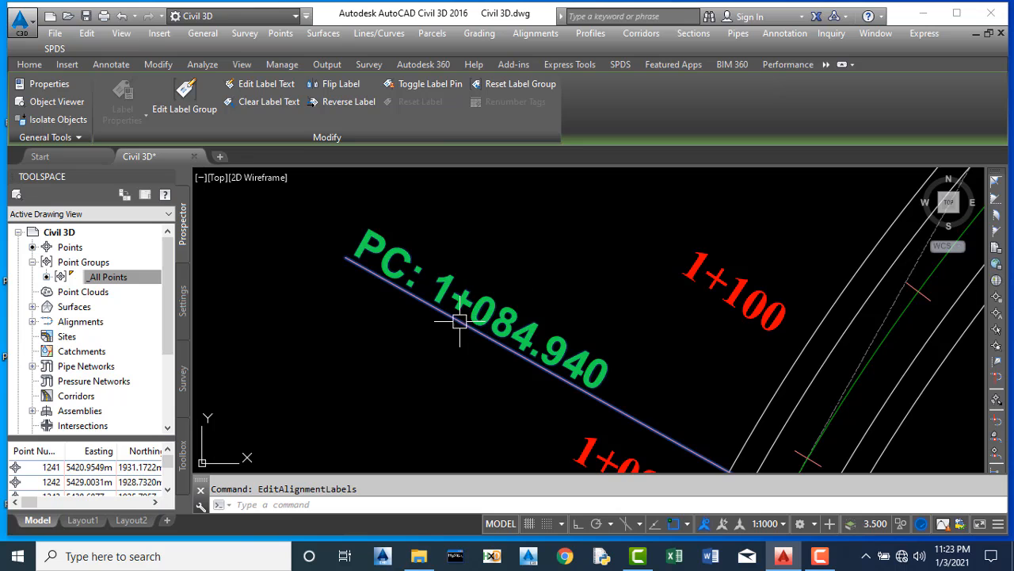
pyautogui.scroll(-2, 460, 313)
pyautogui.scroll(2, 471, 318)
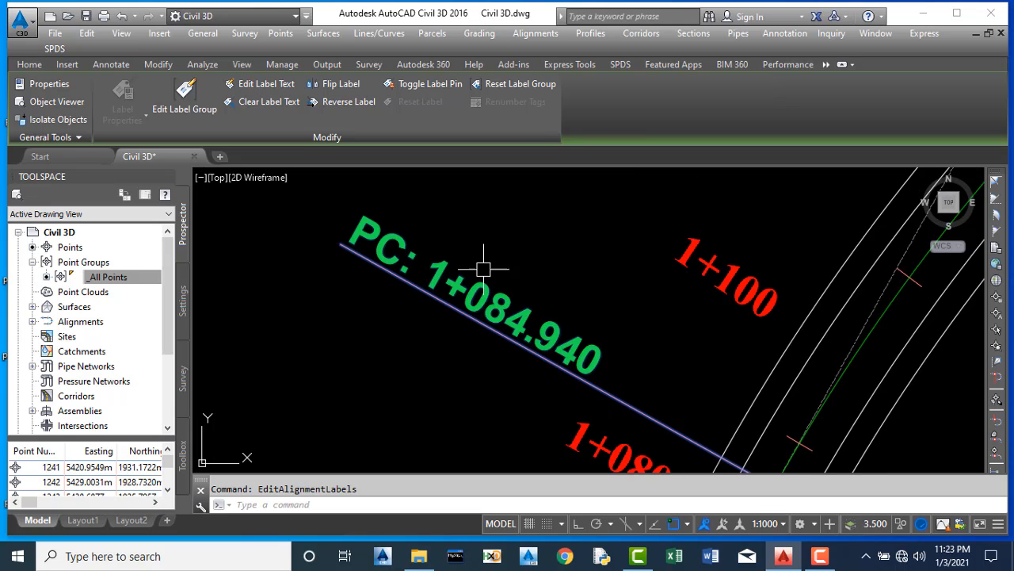
pyautogui.scroll(-3, 593, 348)
pyautogui.scroll(-2, 584, 337)
pyautogui.scroll(2, 587, 333)
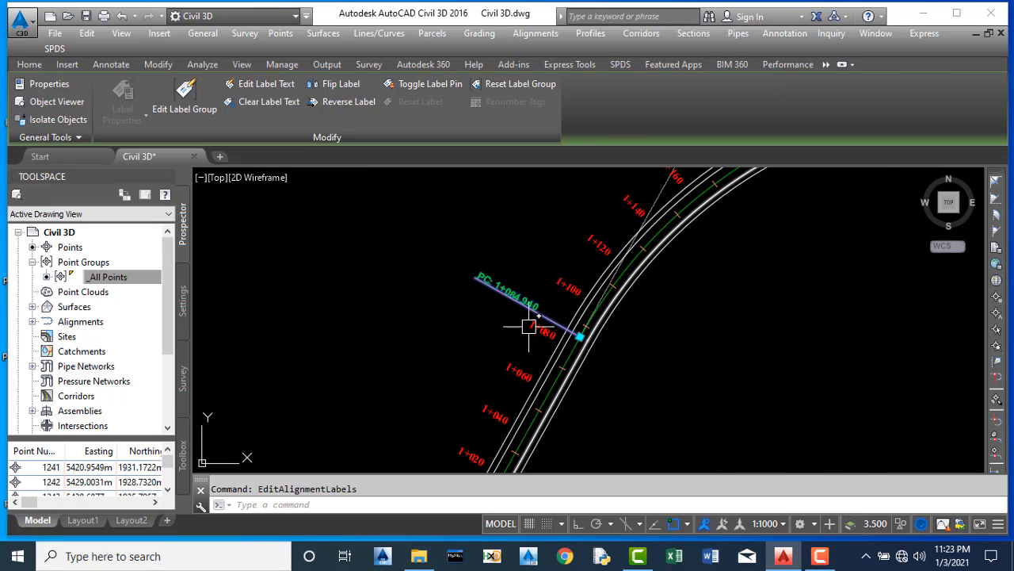
pyautogui.scroll(-4, 526, 322)
pyautogui.scroll(4, 673, 207)
pyautogui.scroll(-2, 656, 242)
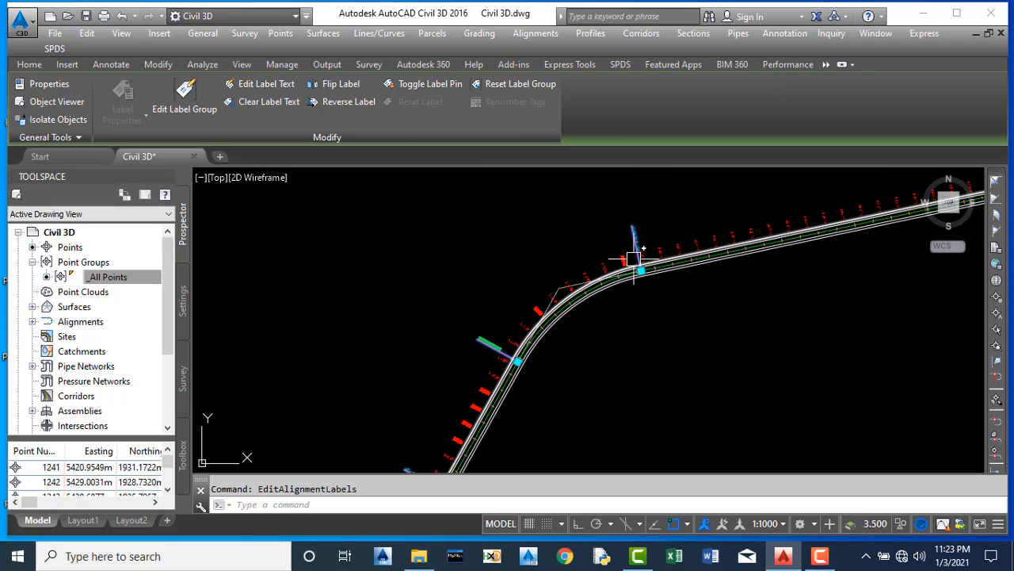
pyautogui.scroll(4, 634, 252)
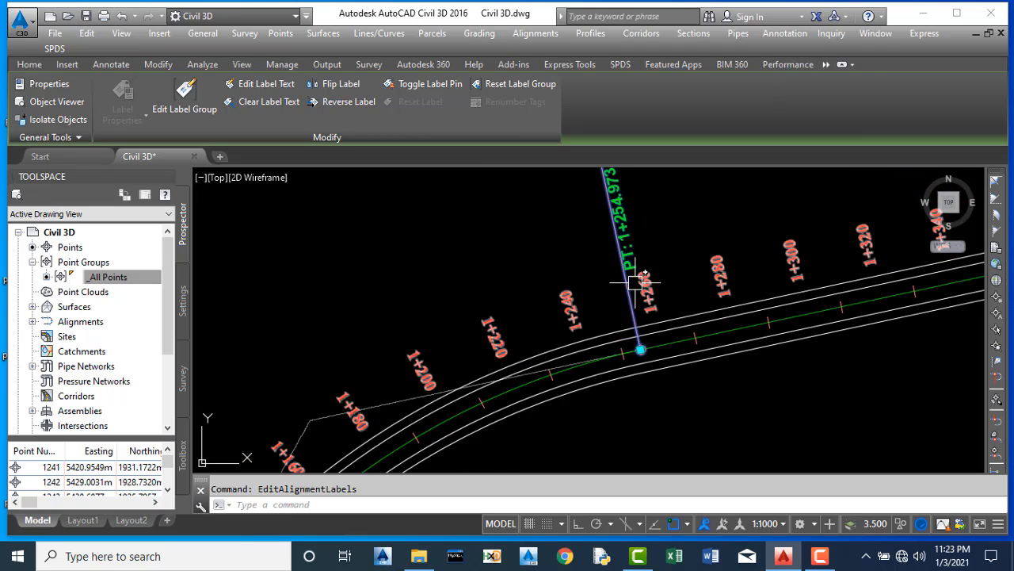
pyautogui.scroll(-3, 611, 263)
pyautogui.scroll(3, 645, 327)
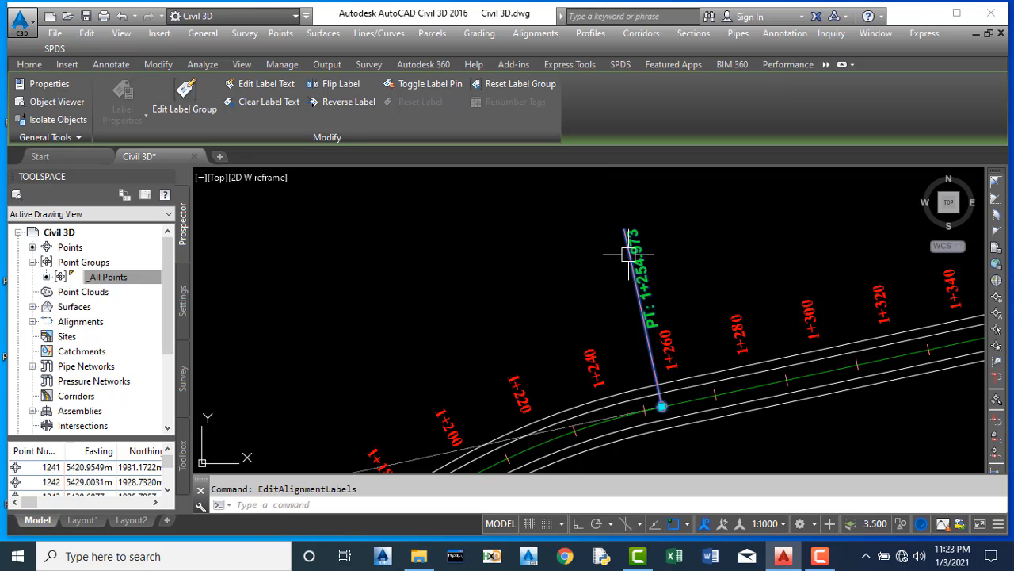
pyautogui.scroll(-3, 640, 277)
pyautogui.scroll(3, 626, 265)
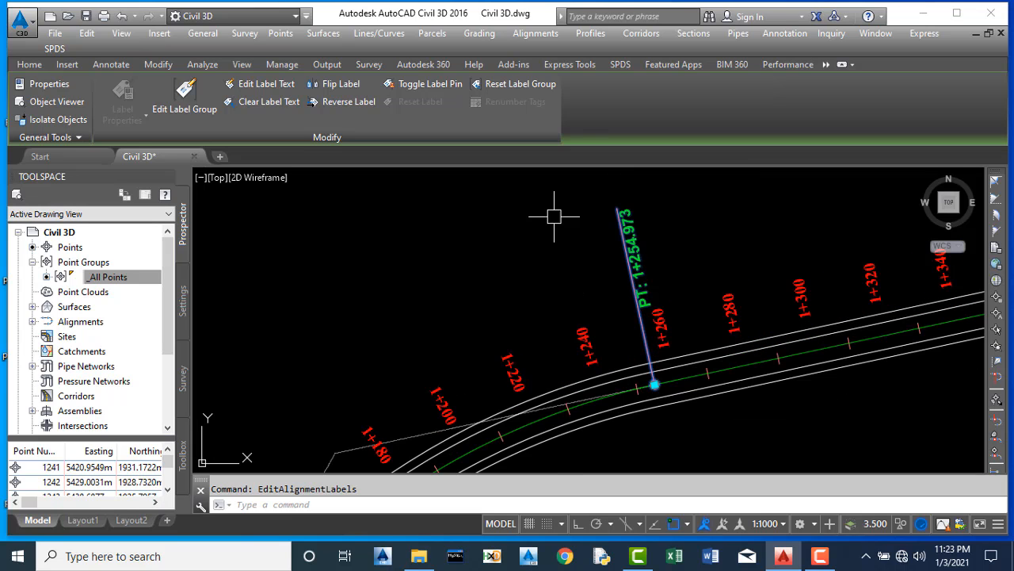
pyautogui.scroll(-3, 568, 222)
pyautogui.scroll(5, 491, 302)
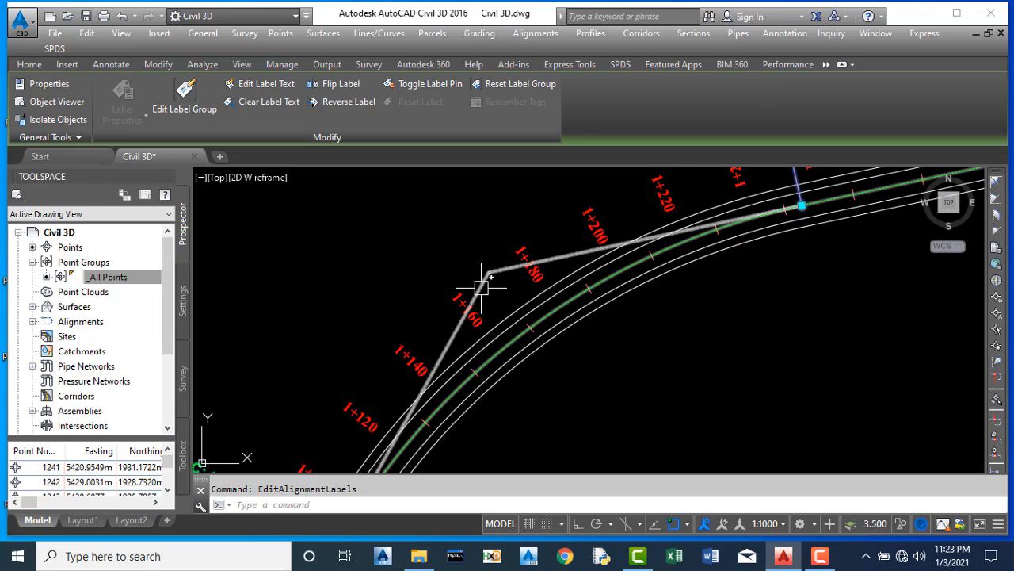
# Step: Deselect the labels, select My Alignment and start adding alignment labels with the Multiple Segment label type
pyautogui.moveTo(483, 283)
pyautogui.press('Escape')
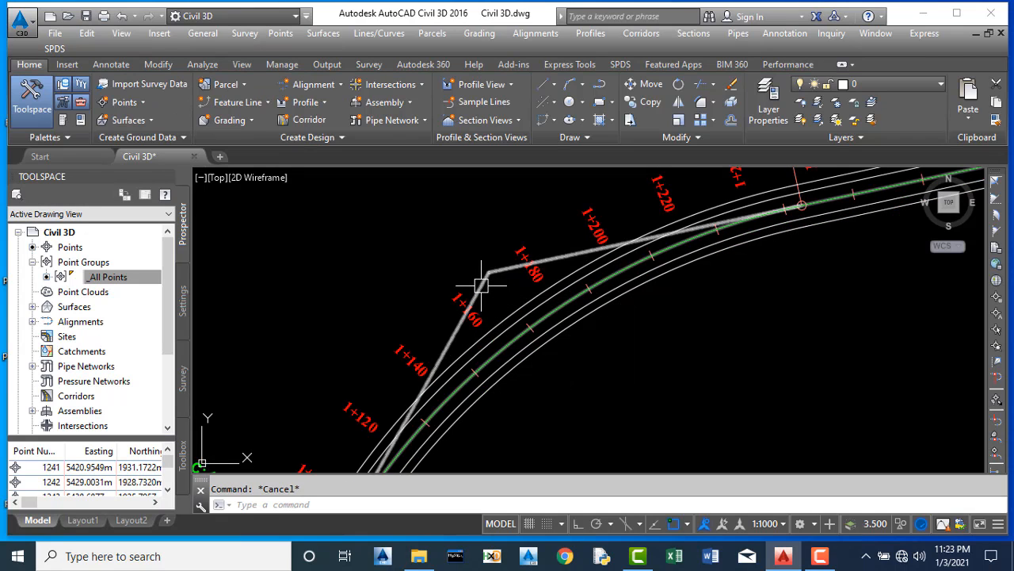
pyautogui.click(481, 285)
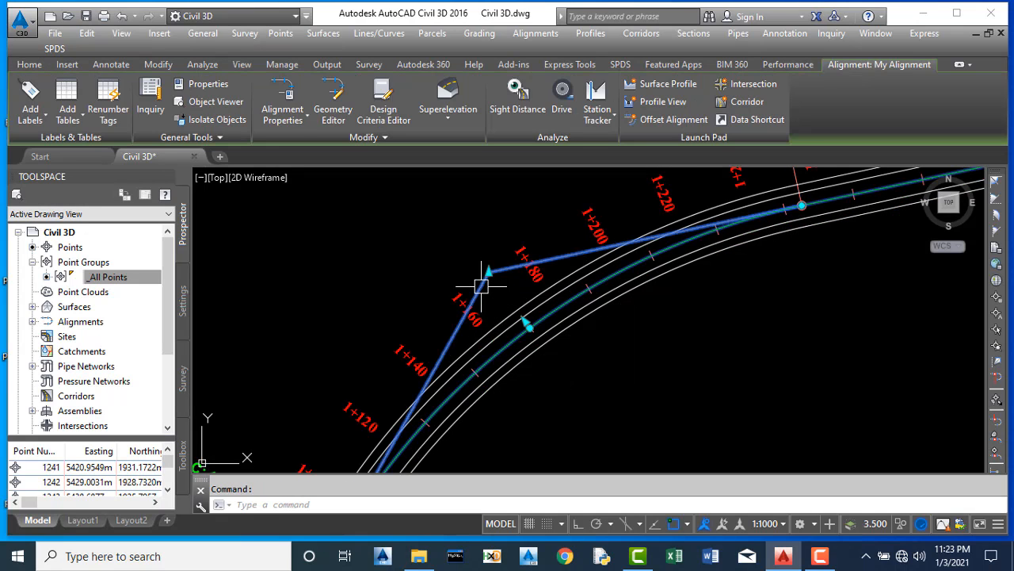
pyautogui.click(44, 118)
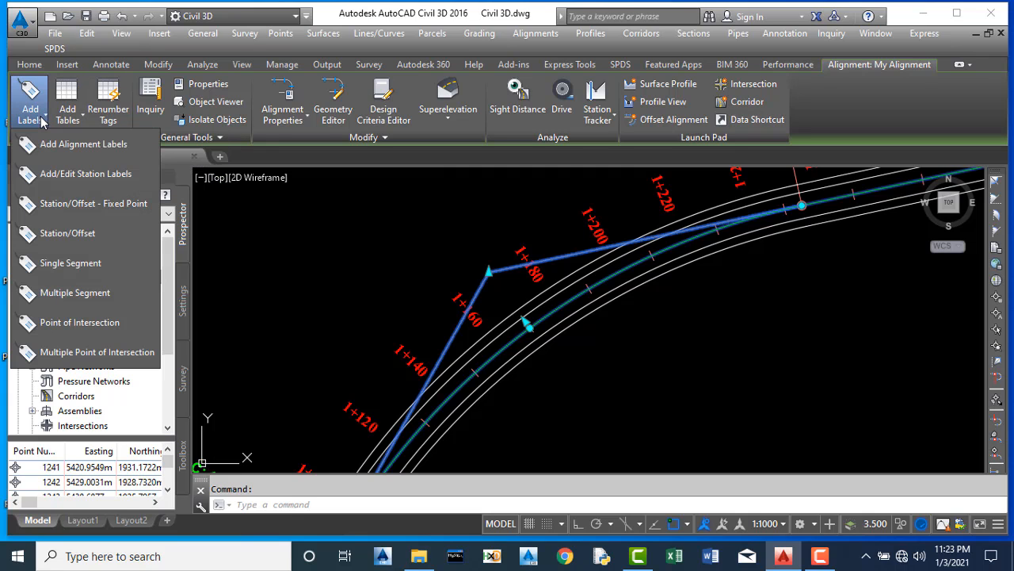
pyautogui.click(64, 144)
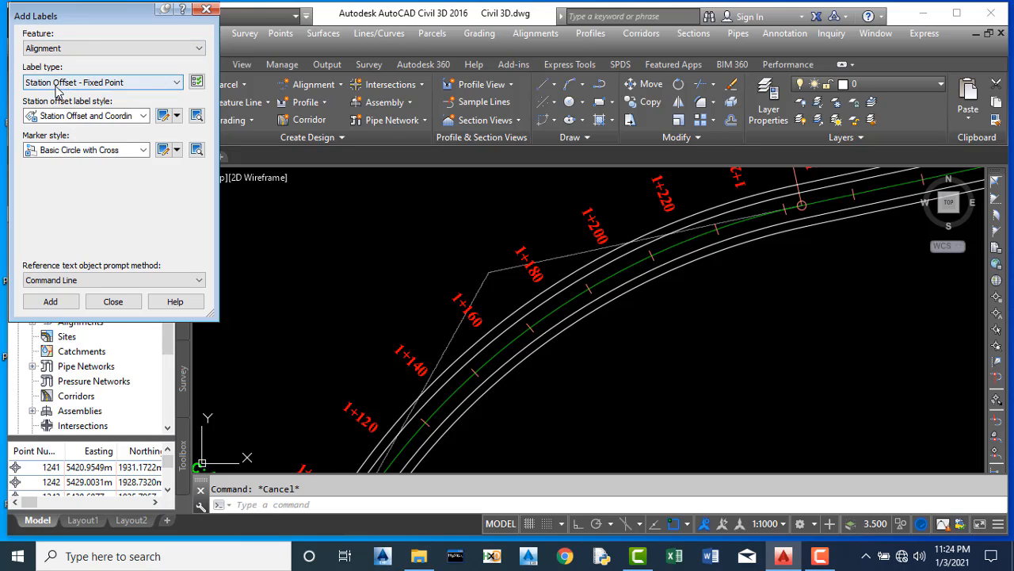
pyautogui.click(63, 86)
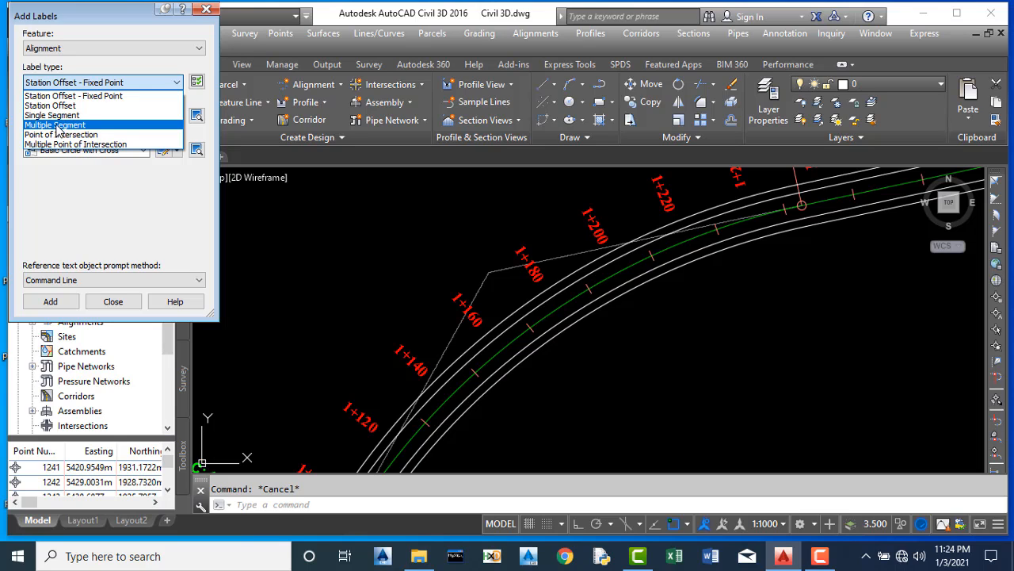
pyautogui.click(58, 125)
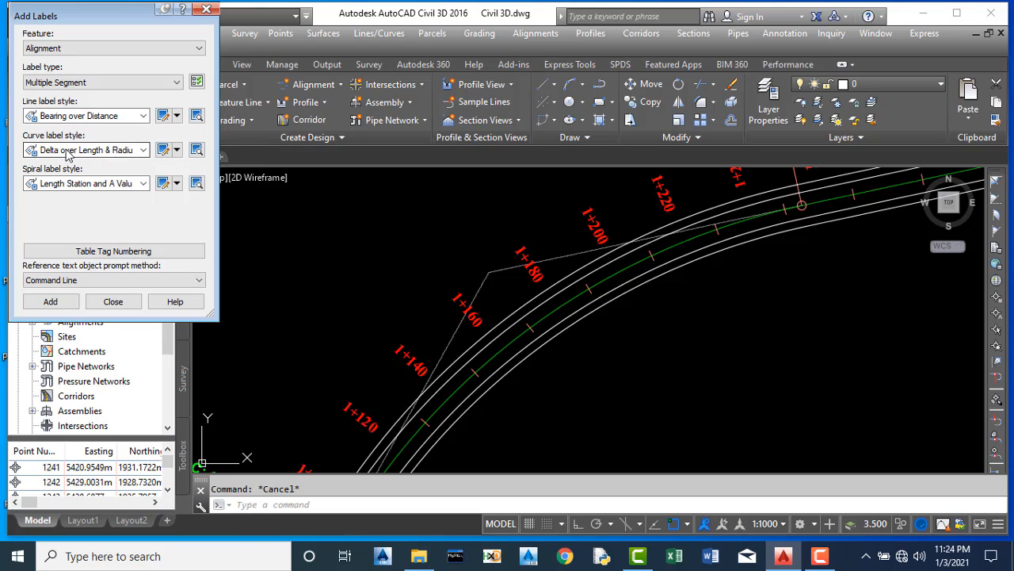
# Step: Look through the curve label styles available for the multiple segment labels
pyautogui.click(144, 150)
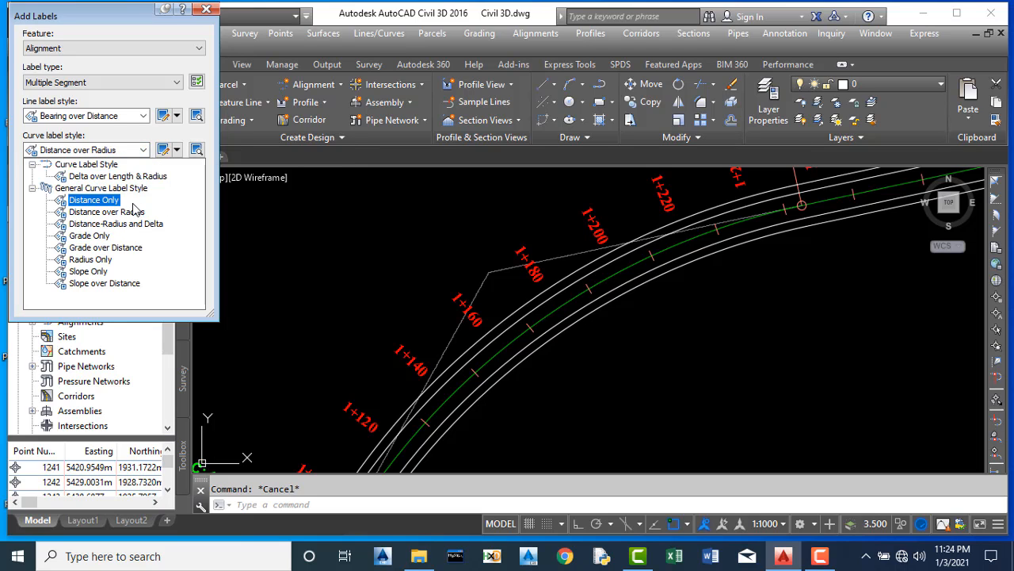
pyautogui.click(82, 176)
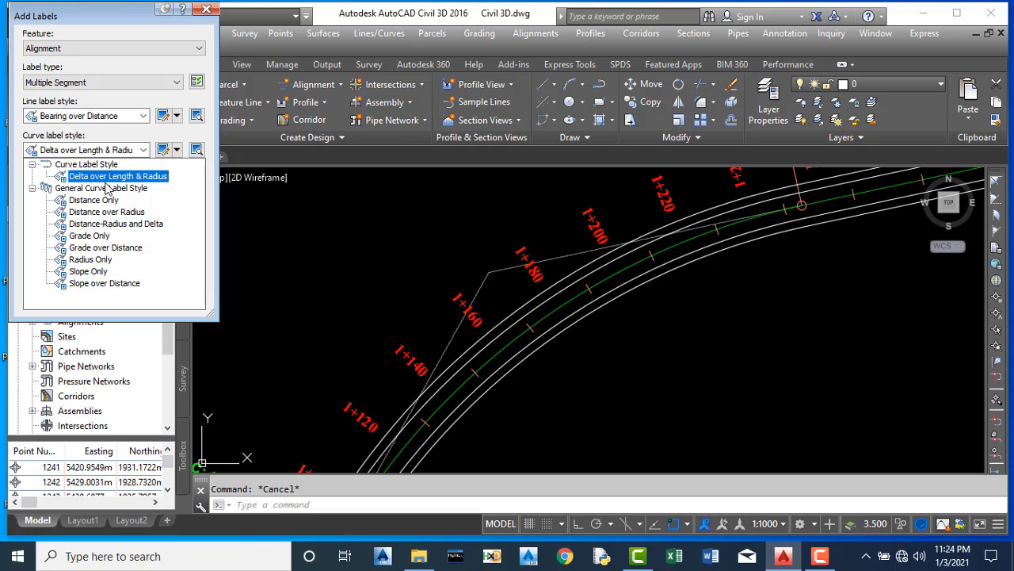
pyautogui.click(112, 199)
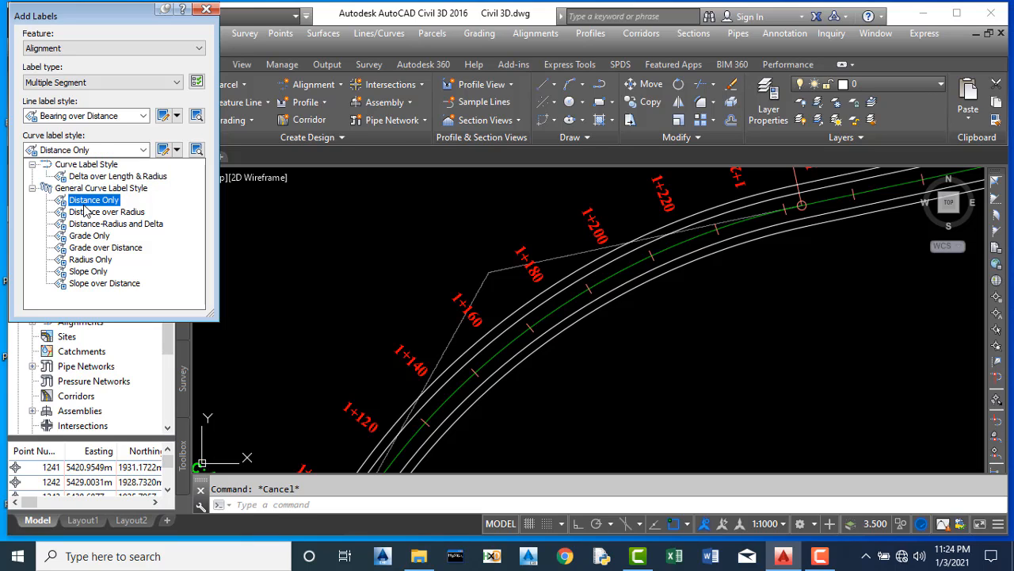
pyautogui.click(91, 212)
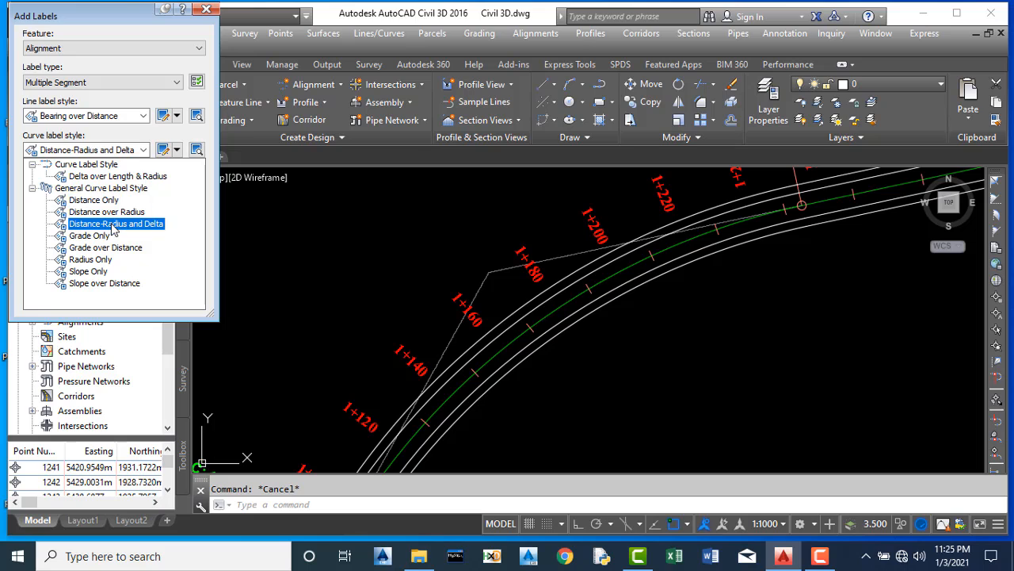
pyautogui.click(180, 153)
# Step: Create a new curve label style named Curve Label
pyautogui.click(179, 153)
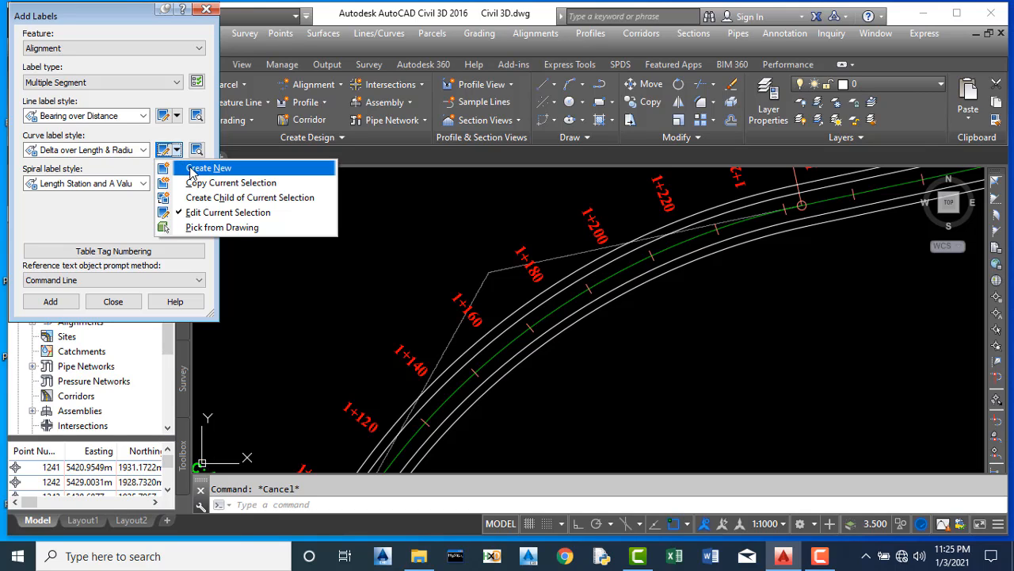
pyautogui.click(191, 169)
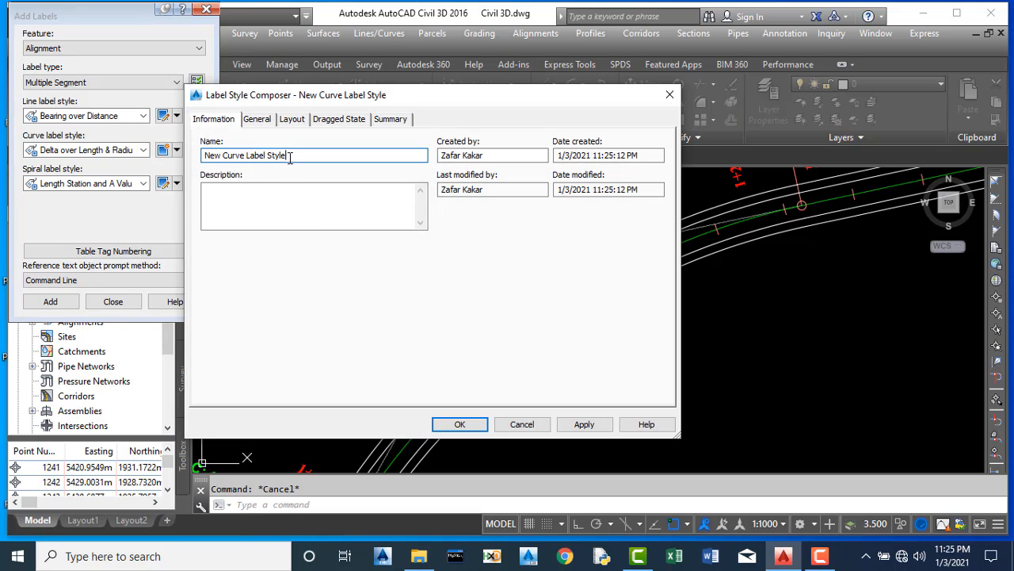
pyautogui.moveTo(287, 156); pyautogui.dragTo(265, 158)
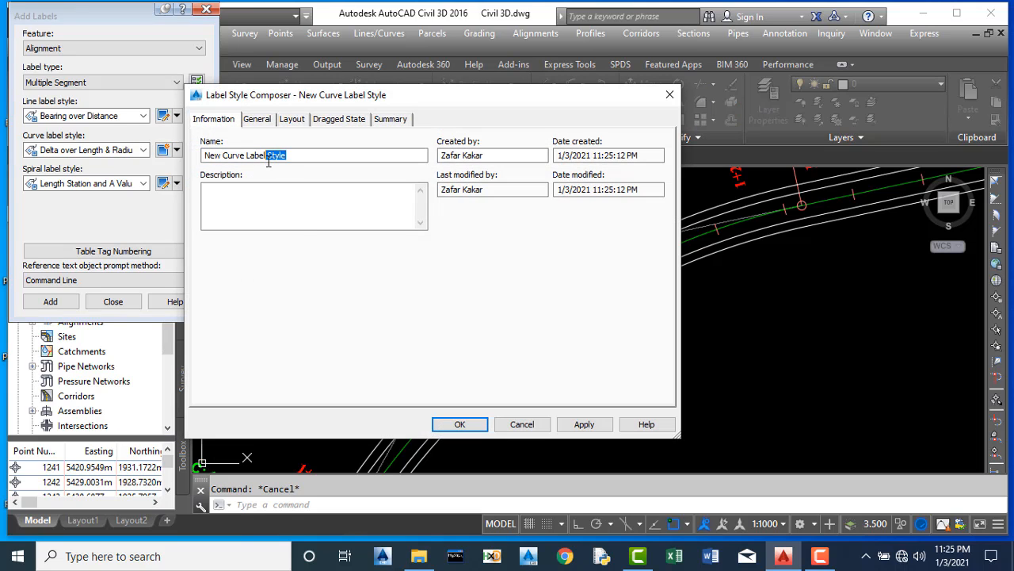
pyautogui.press('BackSpace')
pyautogui.click(223, 157)
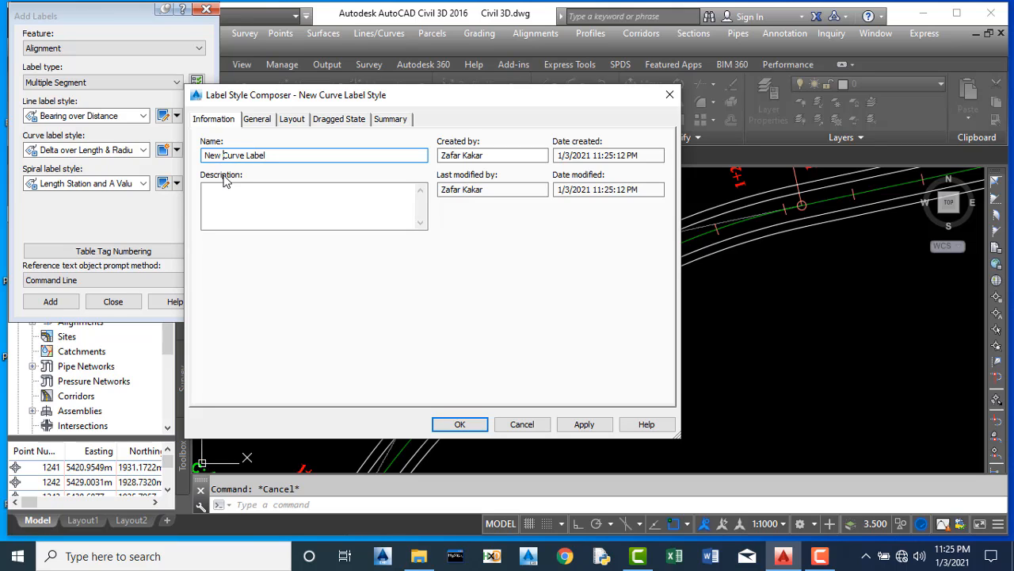
pyautogui.press('BackSpace')
pyautogui.press('BackSpace')
pyautogui.press('BackSpace')
pyautogui.press('BackSpace')
# Step: Remove the Delta and the Distance and Radius components from the Curve Label style's layout
pyautogui.click(292, 119)
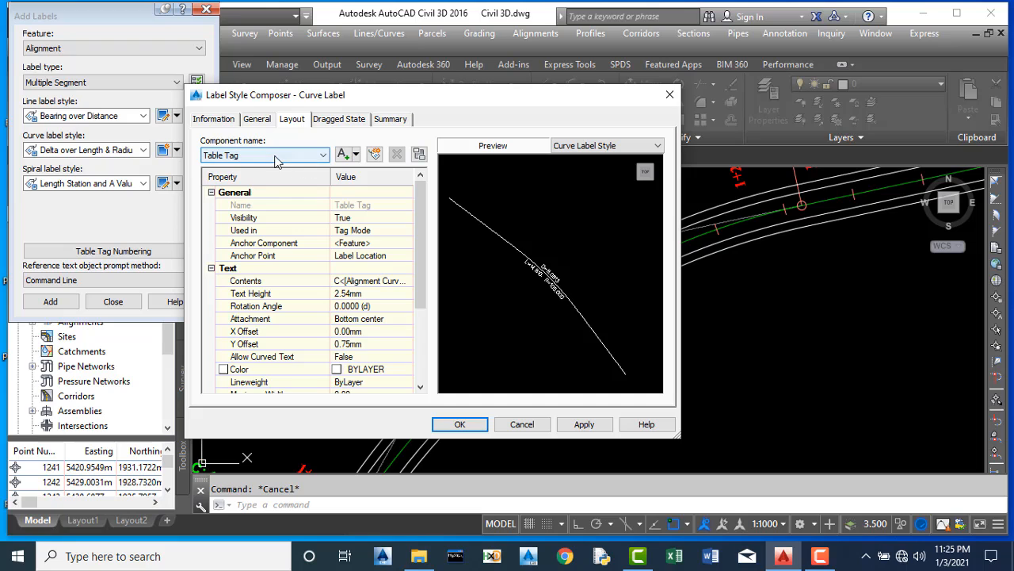
pyautogui.click(244, 157)
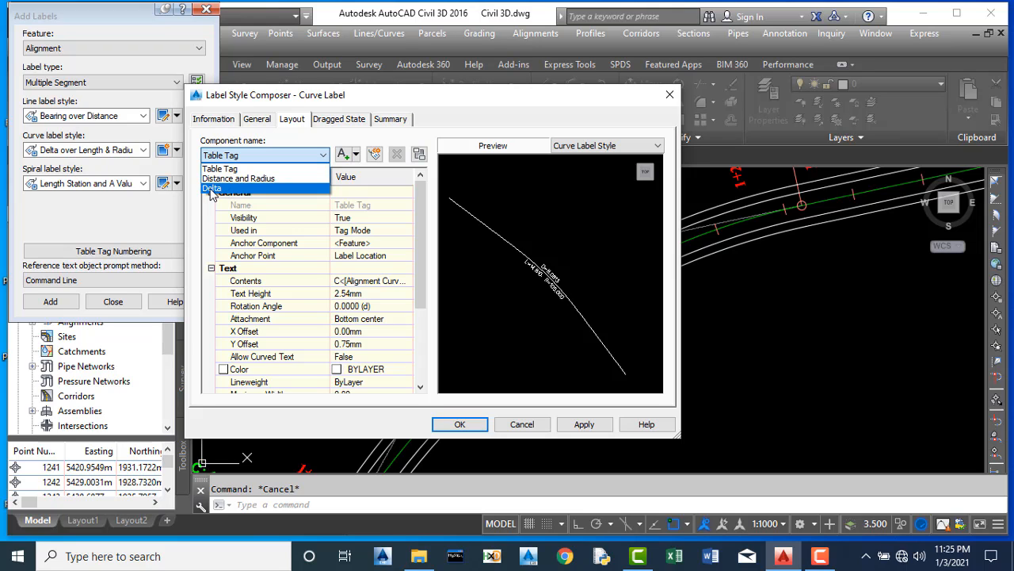
pyautogui.click(216, 188)
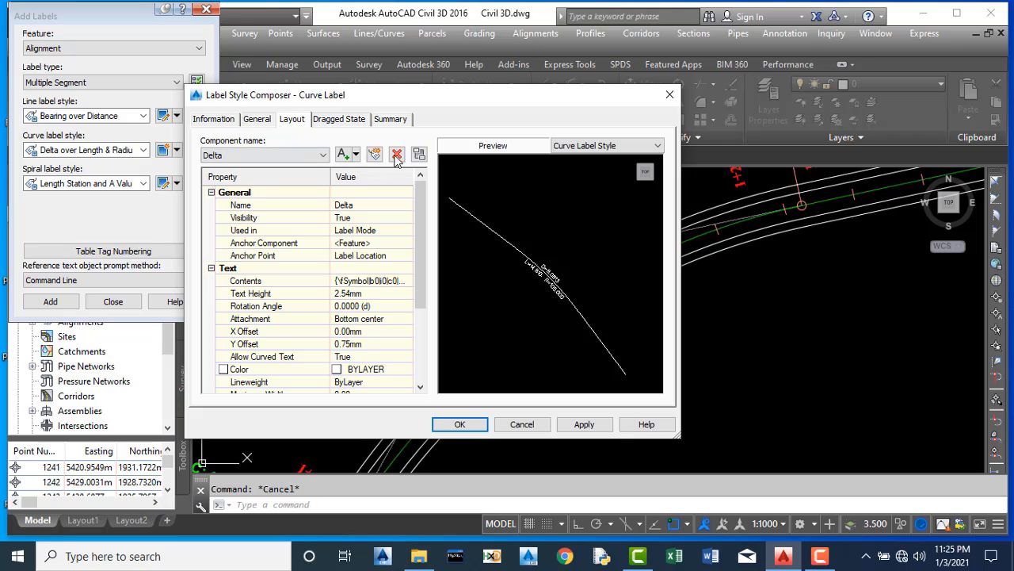
pyautogui.scroll(2, 543, 289)
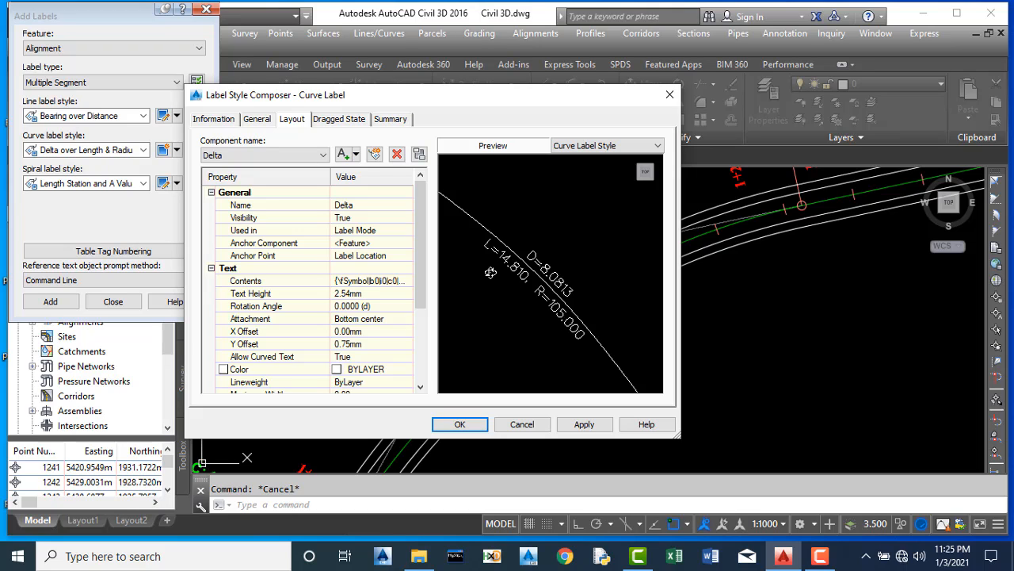
pyautogui.click(396, 156)
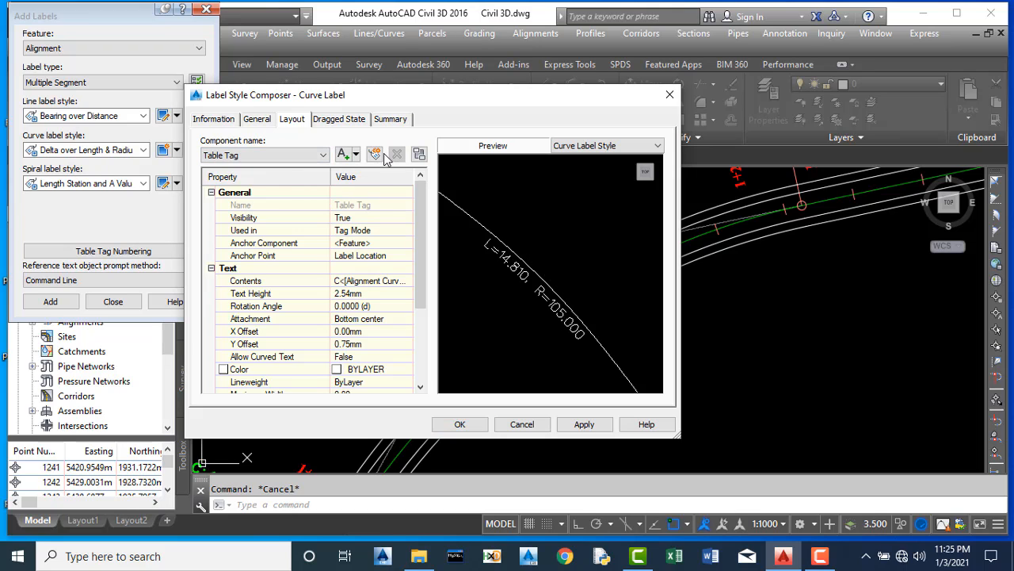
pyautogui.click(321, 156)
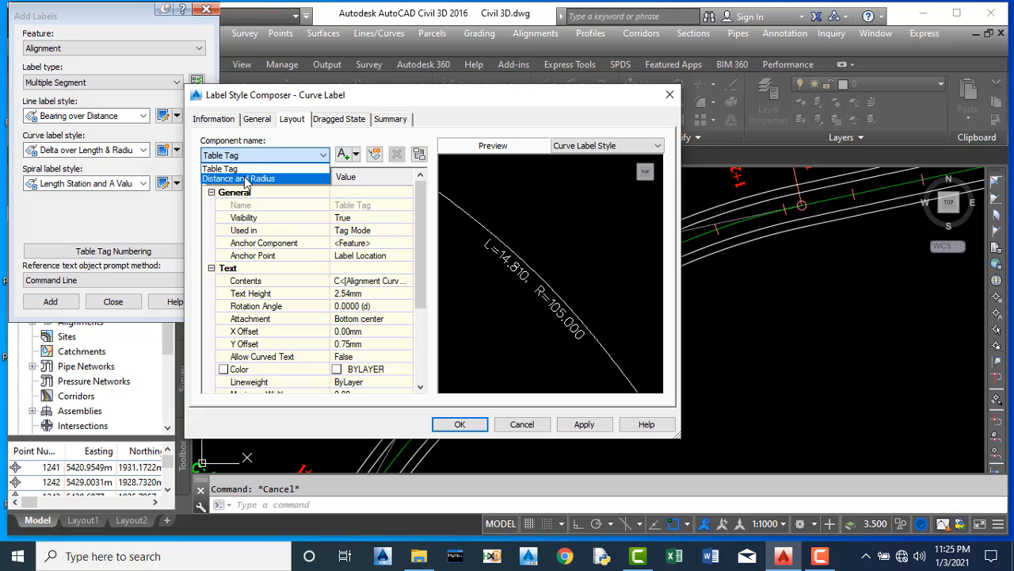
pyautogui.click(257, 178)
pyautogui.click(396, 156)
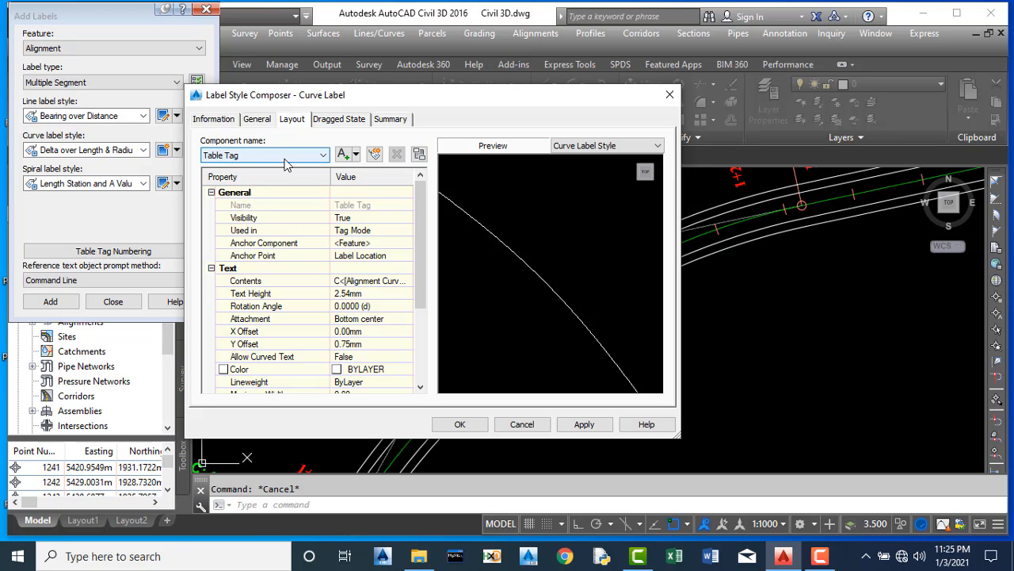
# Step: Add a text component named Curve data to the label layout and set its text height to 3 mm
pyautogui.click(356, 155)
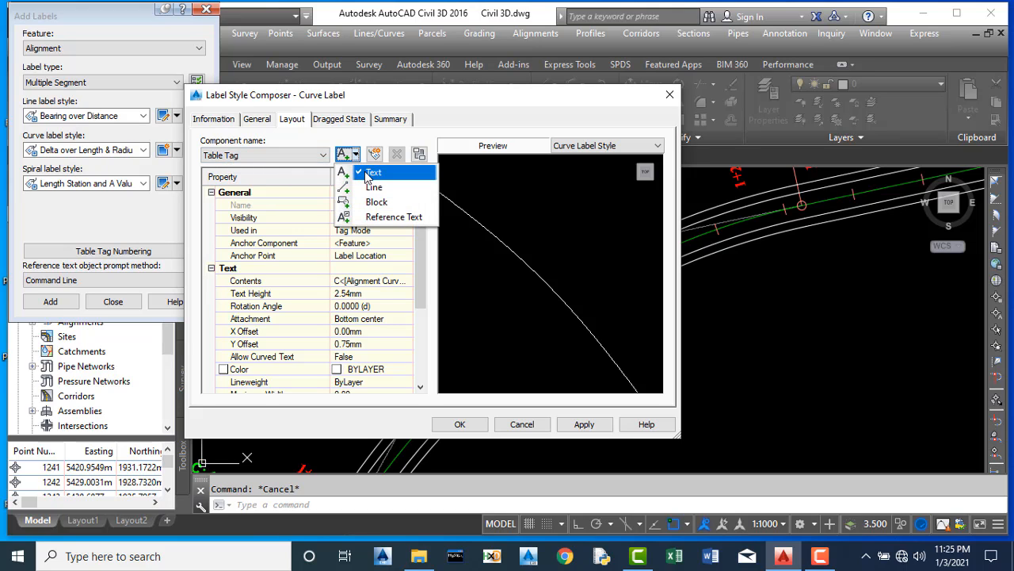
pyautogui.click(369, 173)
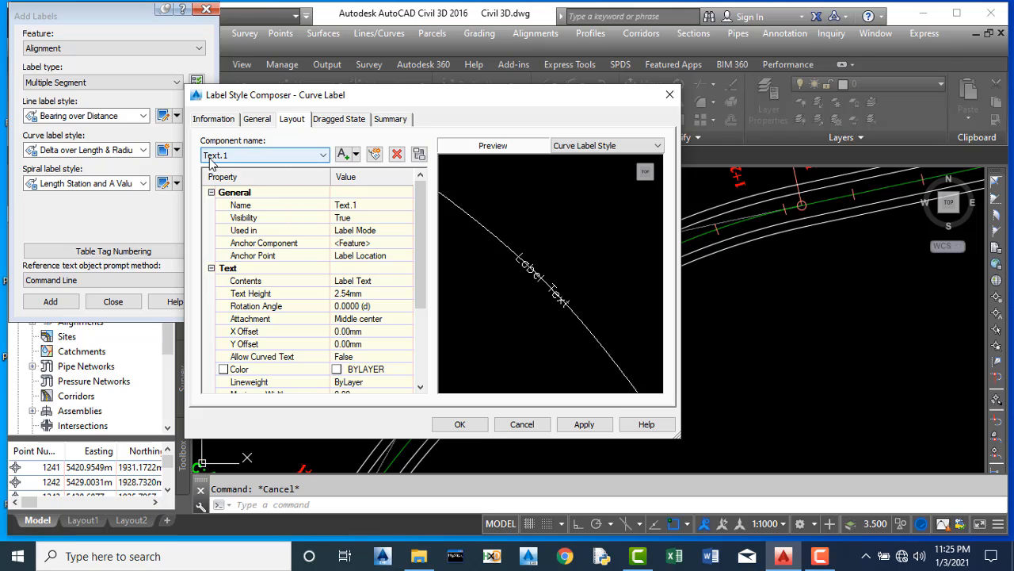
pyautogui.click(361, 206)
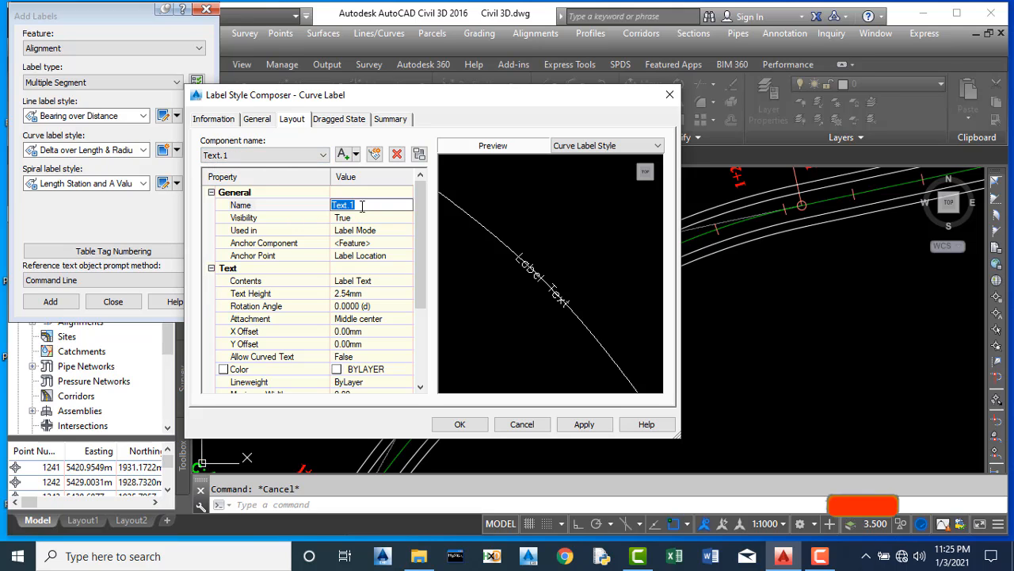
pyautogui.write('Cu')
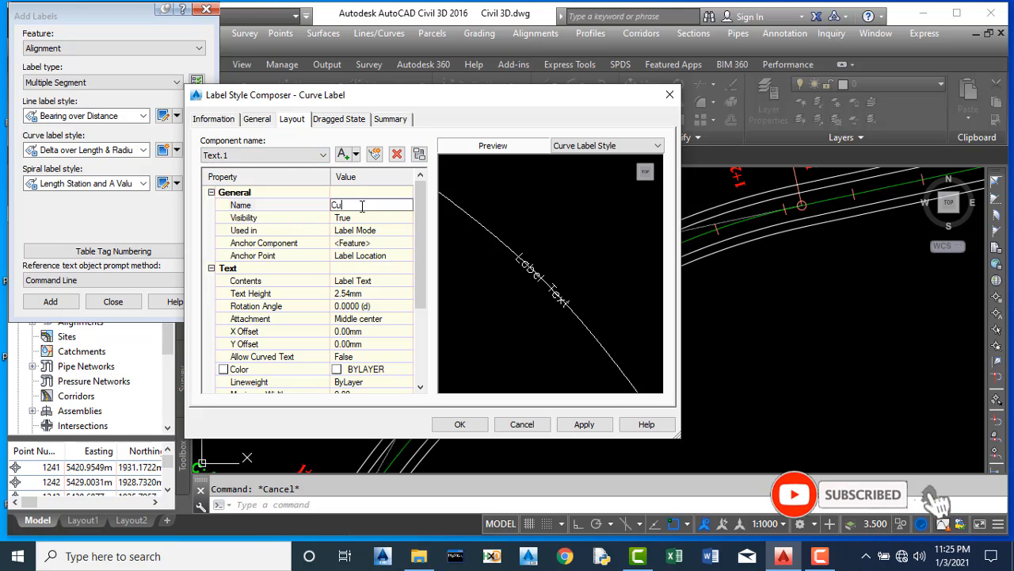
pyautogui.write('rve data')
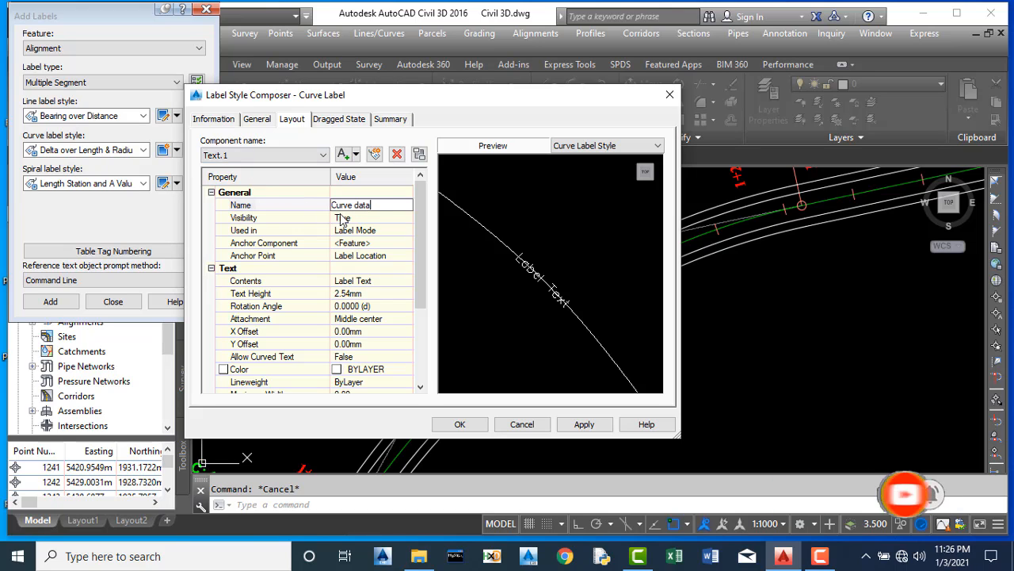
pyautogui.press('Return')
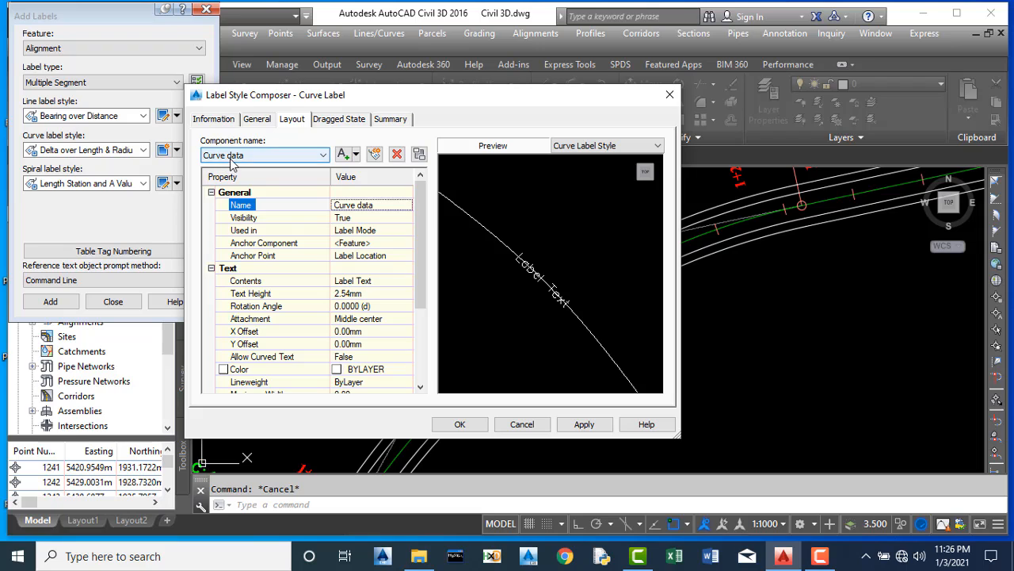
pyautogui.click(361, 293)
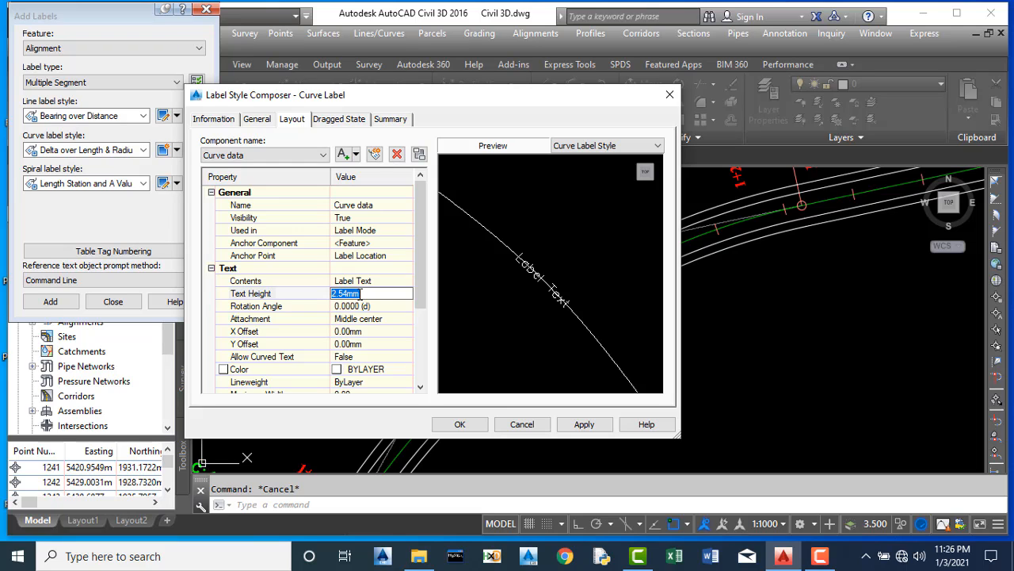
pyautogui.write('3')
pyautogui.press('Return')
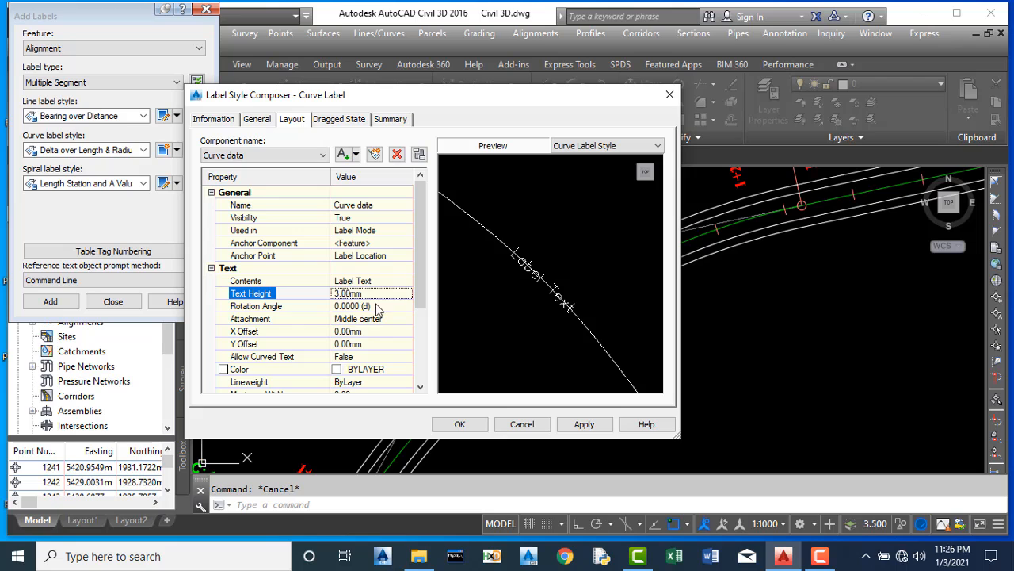
# Step: Replace the default contents of the Curve data component with the text "PI Sta="
pyautogui.click(399, 283)
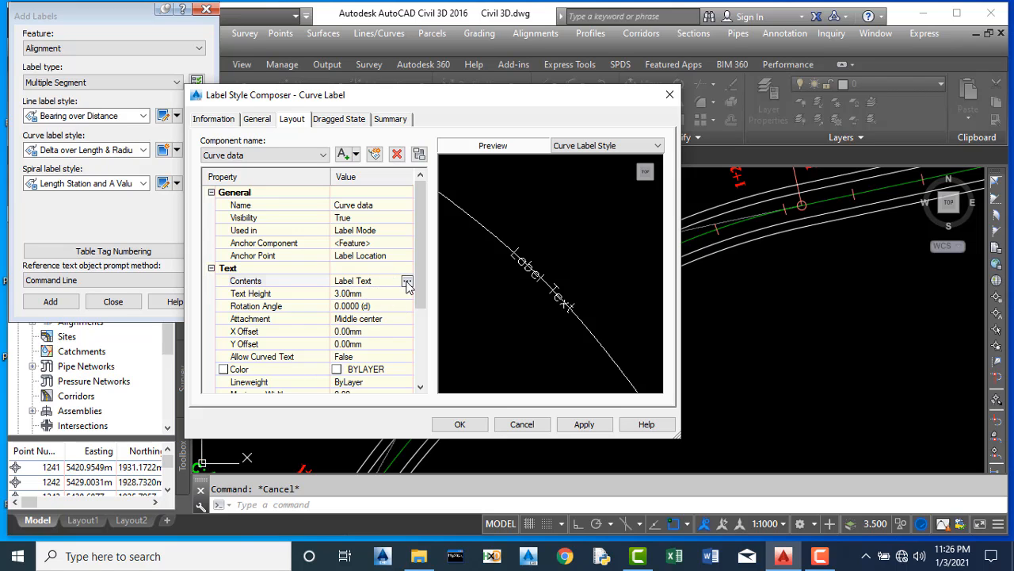
pyautogui.click(406, 282)
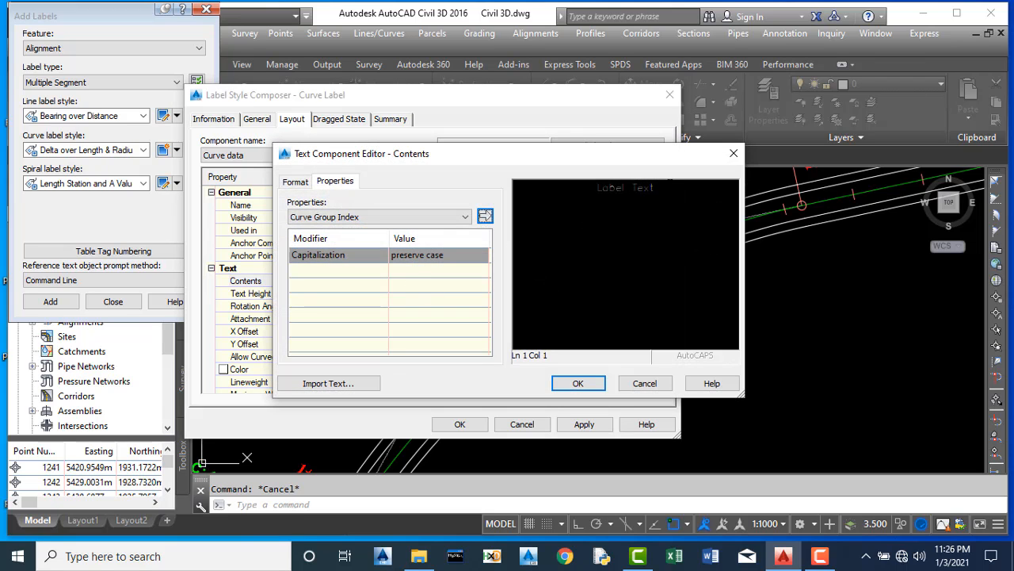
pyautogui.moveTo(669, 187); pyautogui.dragTo(356, 168)
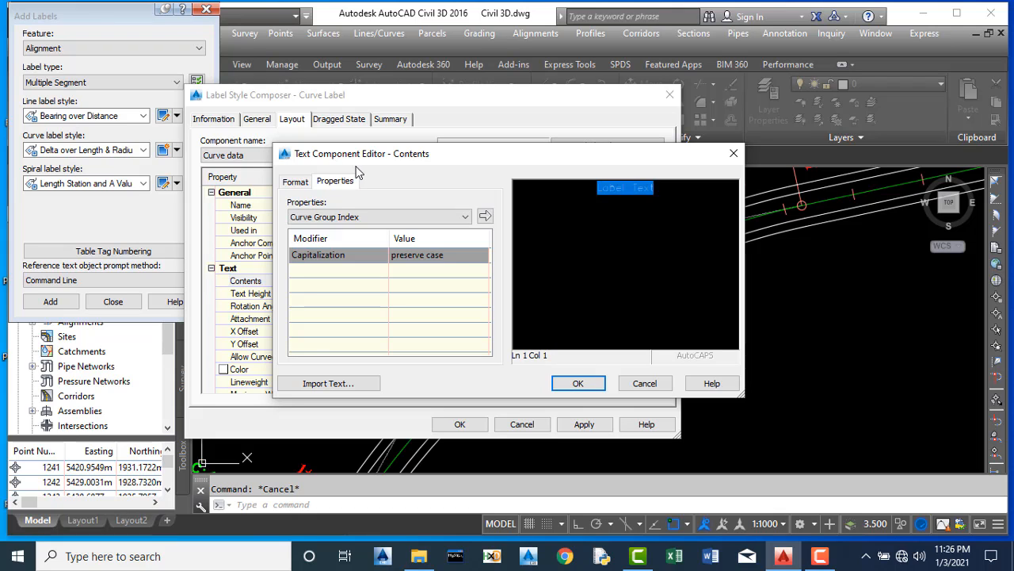
pyautogui.press('Delete')
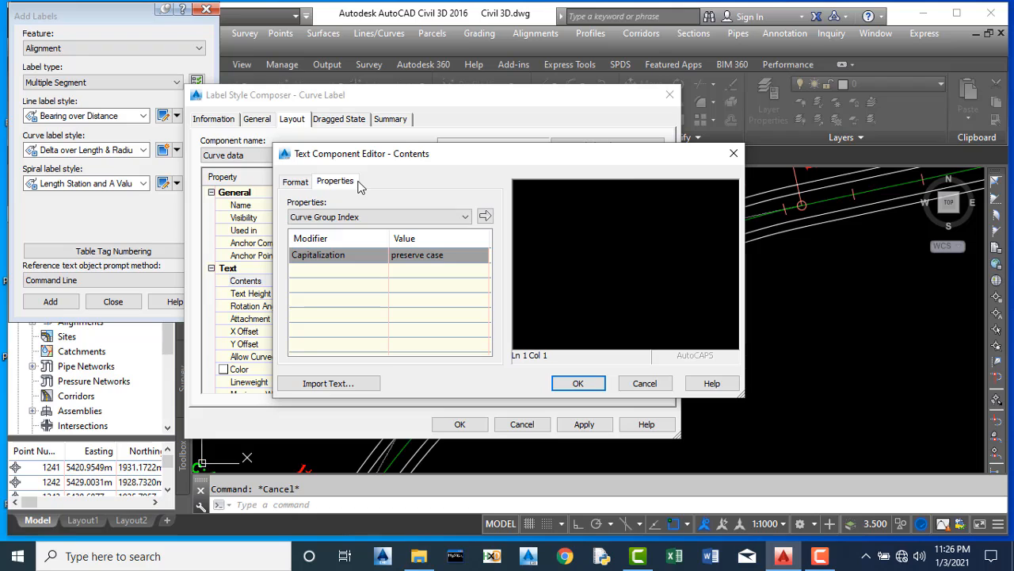
pyautogui.write('PI Sta=')
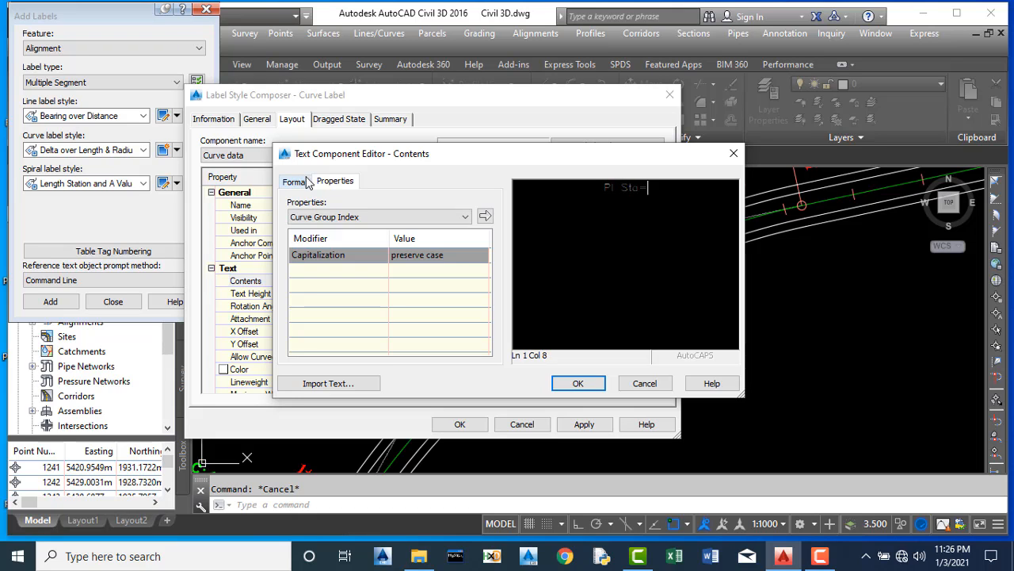
# Step: Insert the PI Extended Station property with 0.001 precision after "PI Sta=" and start a new line below it
pyautogui.click(327, 219)
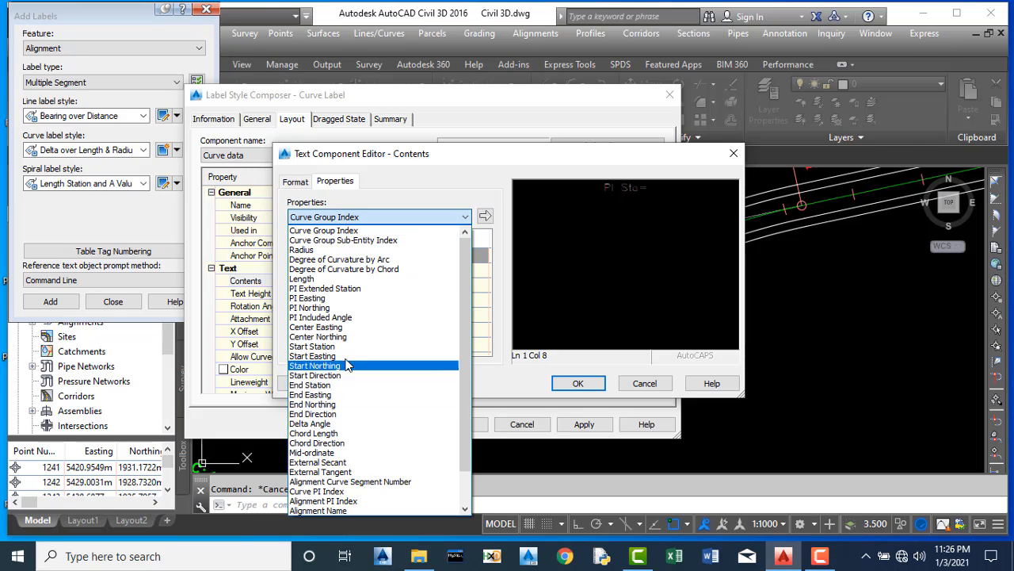
pyautogui.click(329, 290)
pyautogui.click(402, 285)
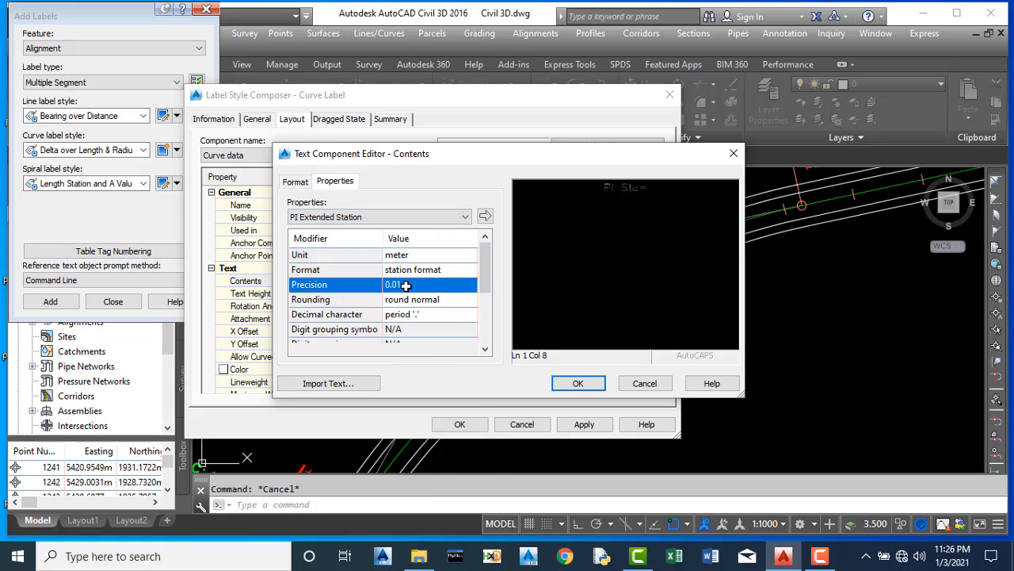
pyautogui.click(402, 285)
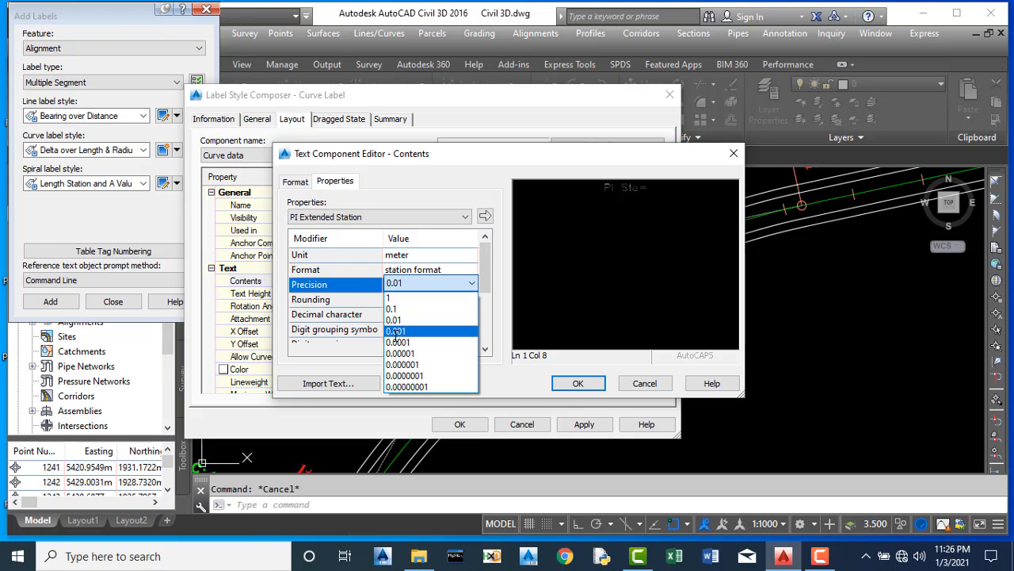
pyautogui.click(394, 336)
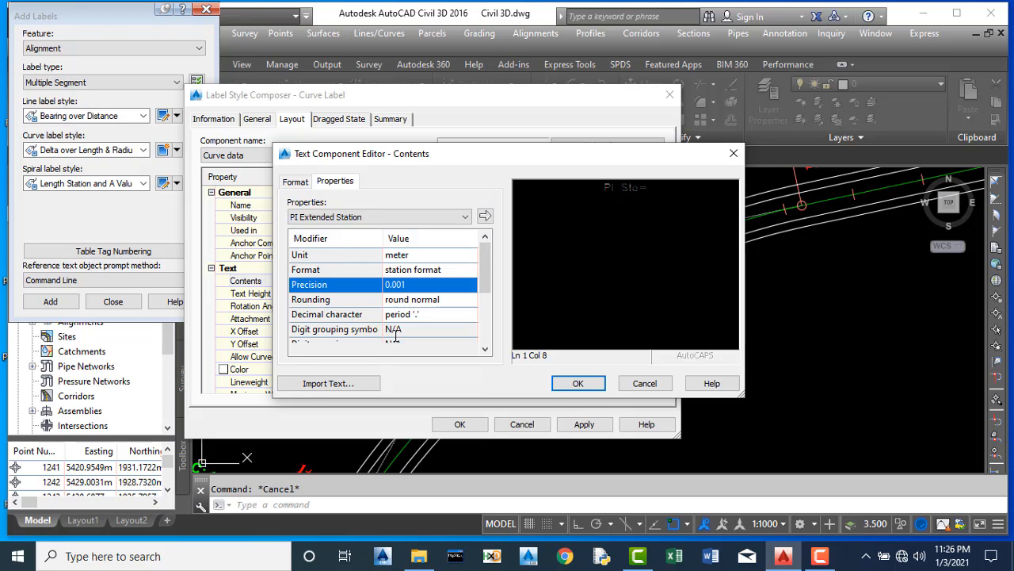
pyautogui.click(485, 216)
pyautogui.click(702, 204)
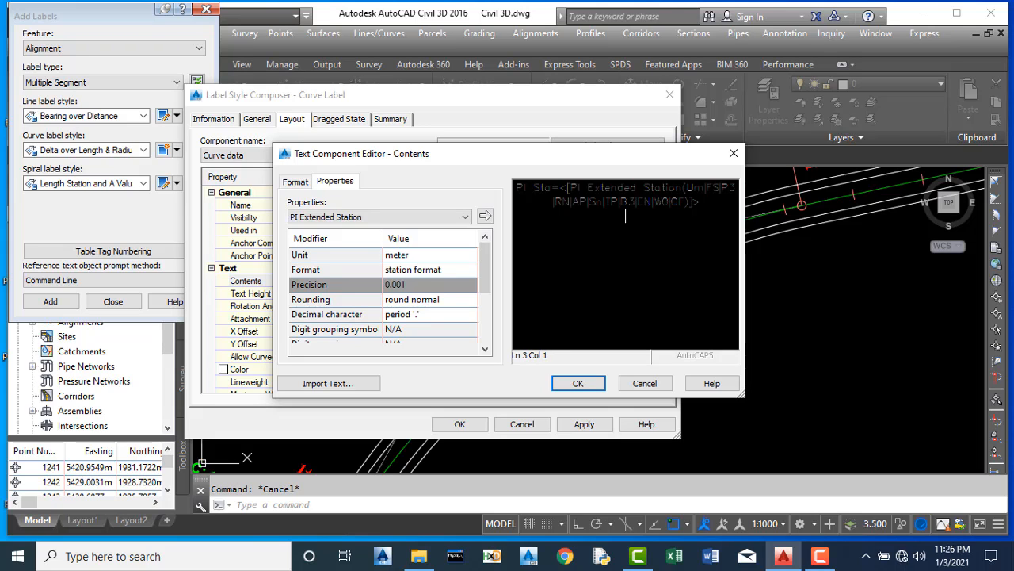
# Step: Add a second line reading "PI E=" followed by the PI Easting property at 0.001 precision
pyautogui.write('E=')
pyautogui.press('Home')
pyautogui.write('PI')
pyautogui.press('End')
pyautogui.click(339, 219)
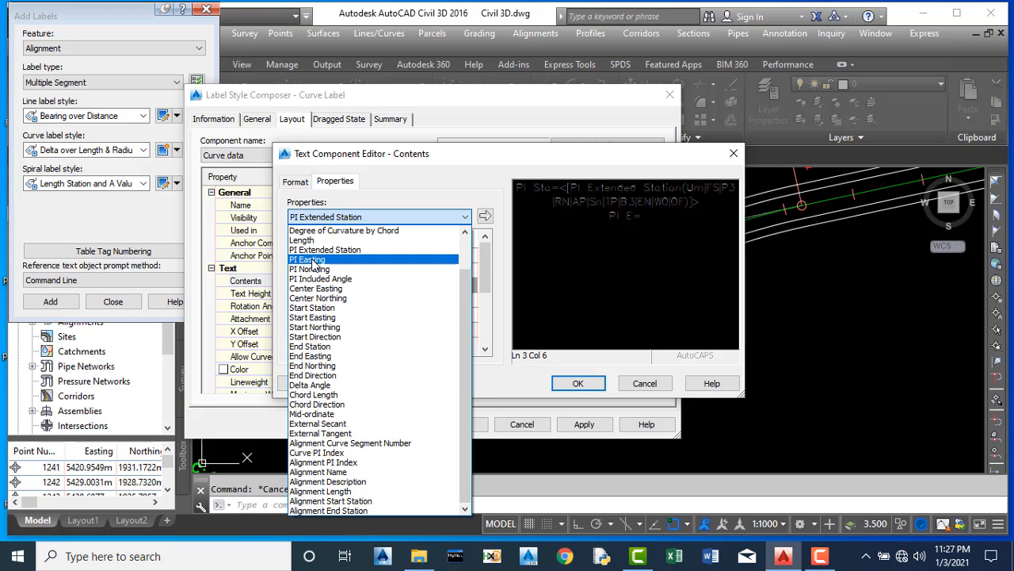
pyautogui.click(314, 261)
pyautogui.click(404, 270)
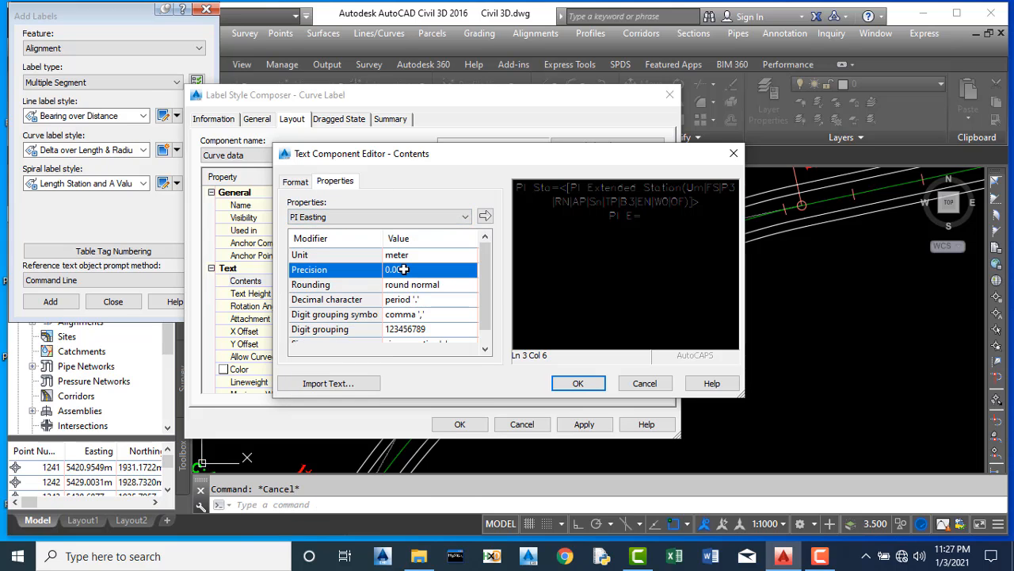
pyautogui.click(402, 270)
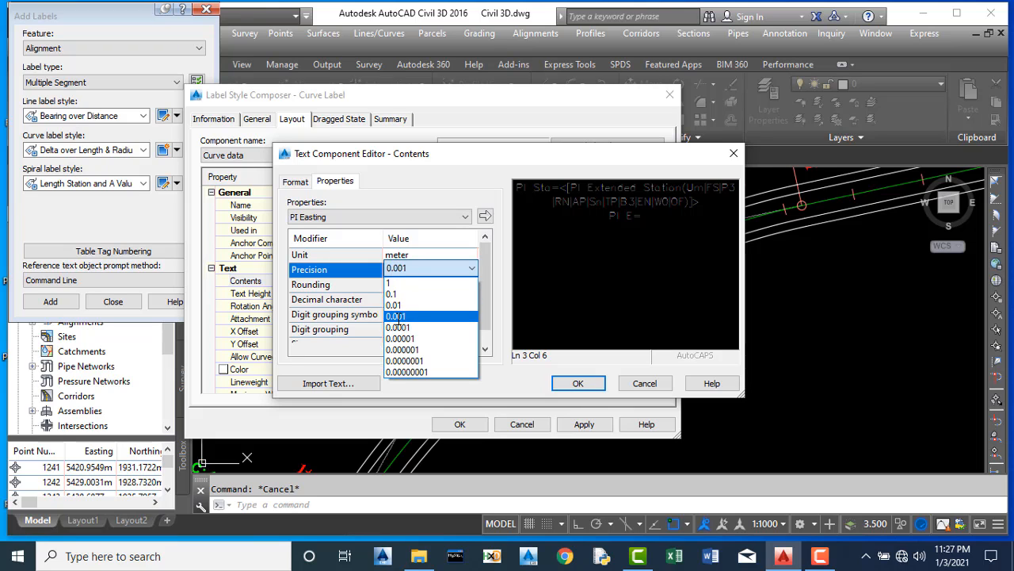
pyautogui.click(396, 316)
pyautogui.click(485, 216)
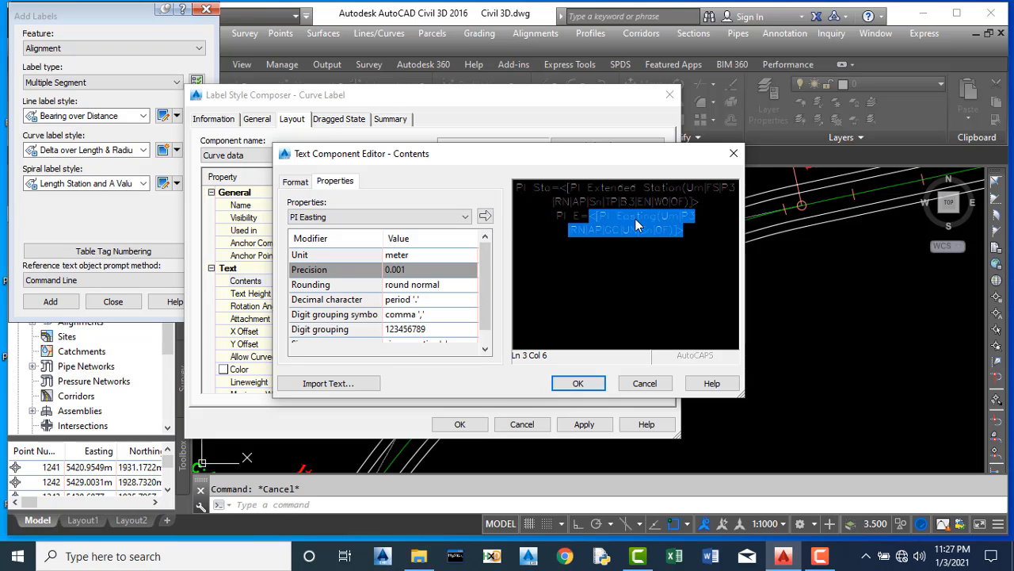
pyautogui.click(686, 231)
# Step: Add a third line reading "PI N=" followed by the PI Northing property at 0.001 precision
pyautogui.press('Return')
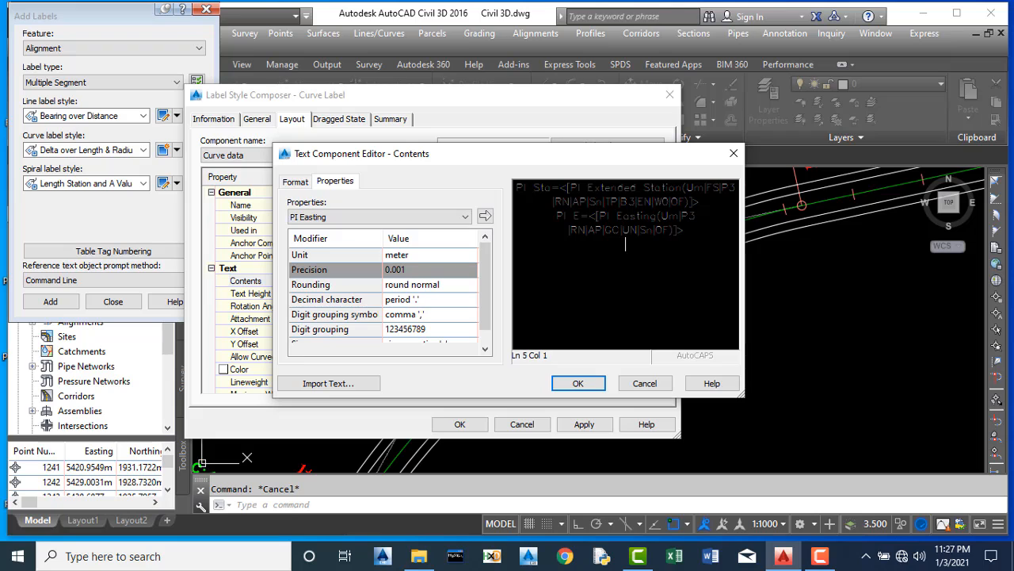
pyautogui.write('PI N=')
pyautogui.click(325, 217)
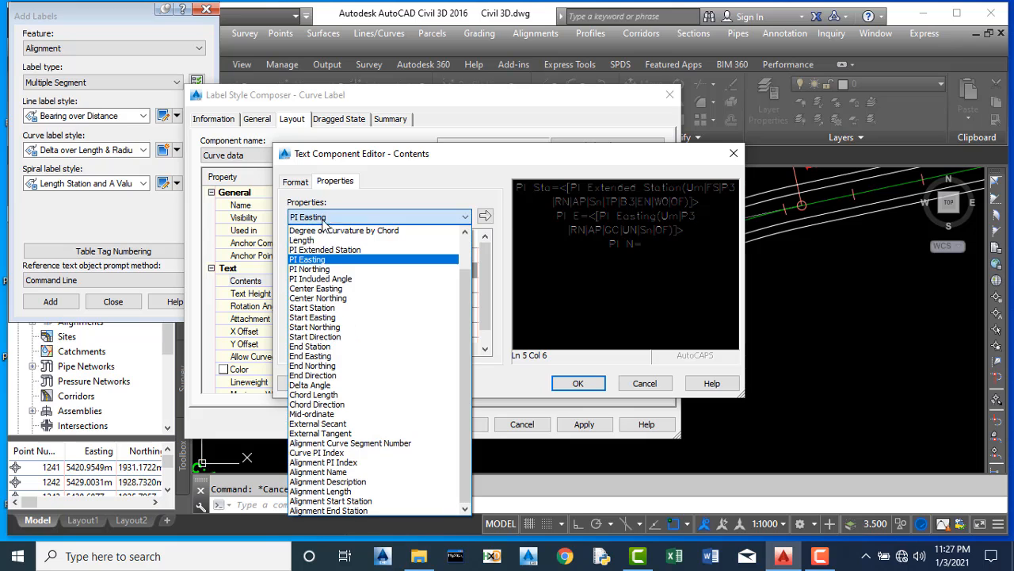
pyautogui.click(321, 270)
pyautogui.click(419, 269)
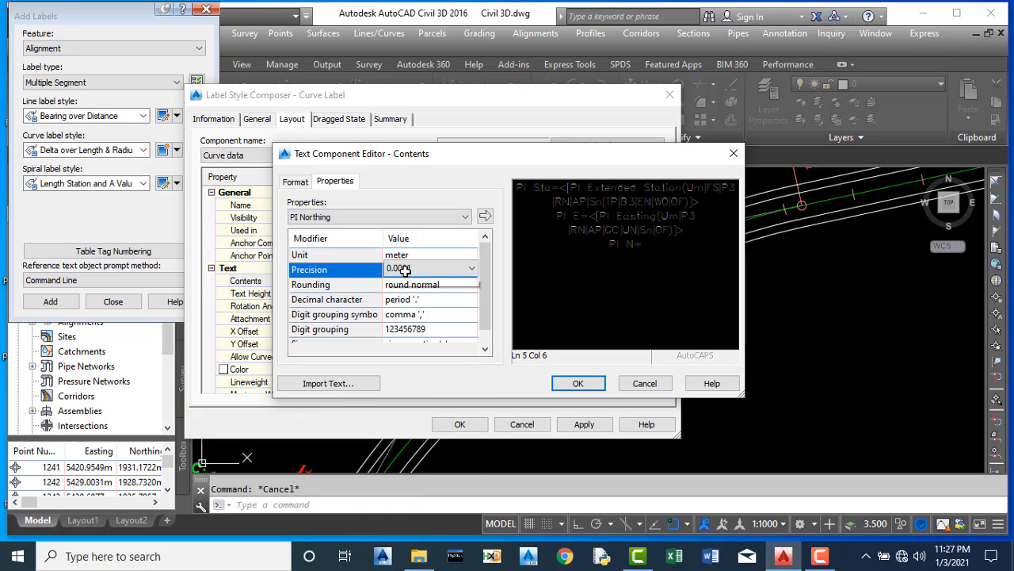
pyautogui.click(430, 269)
pyautogui.click(395, 316)
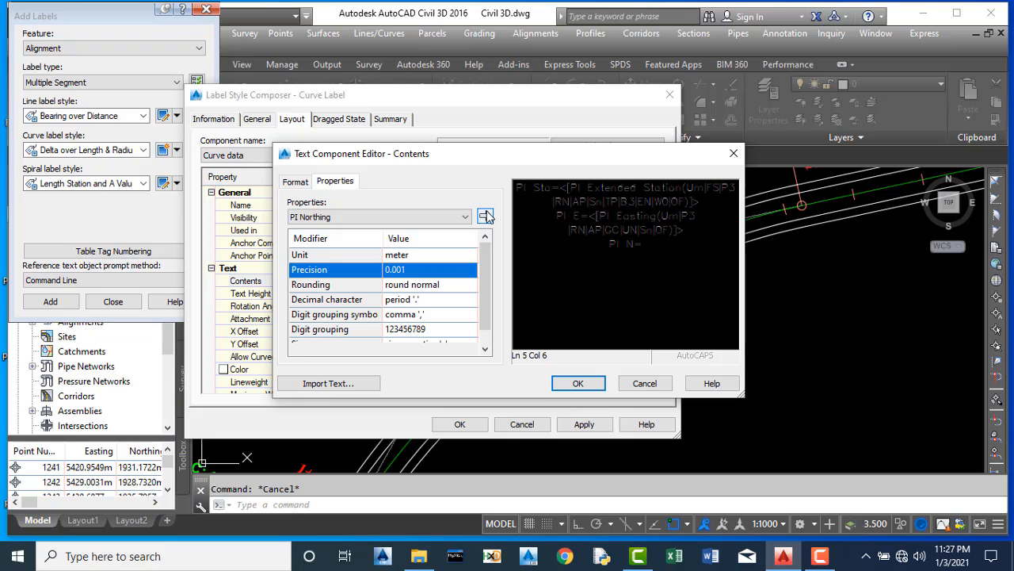
pyautogui.click(485, 216)
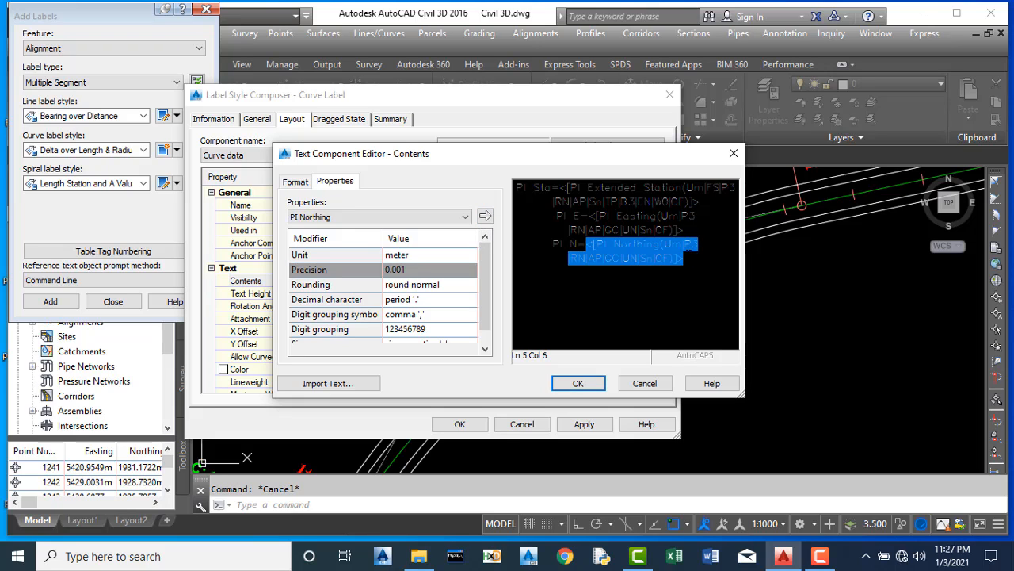
pyautogui.click(691, 258)
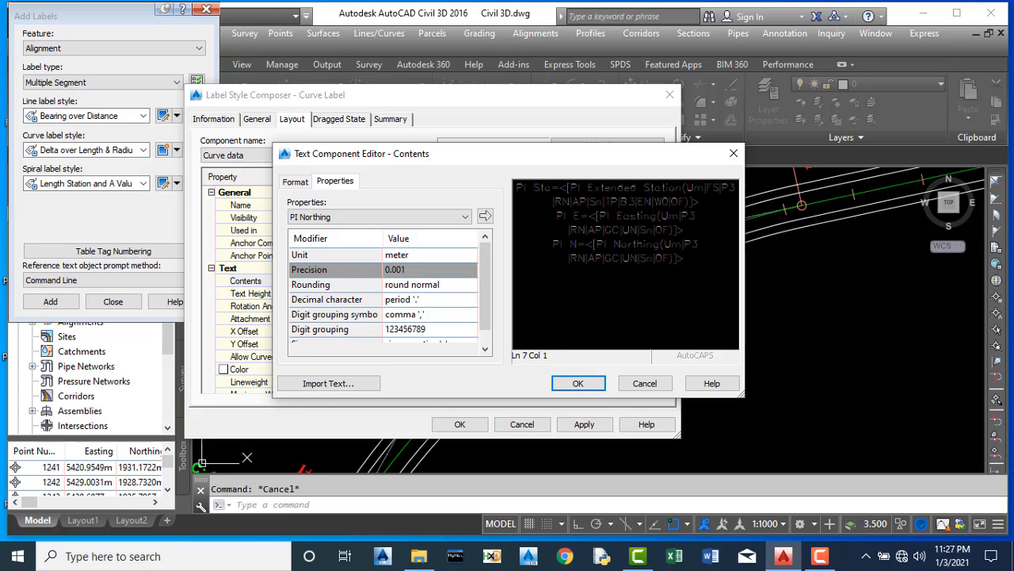
# Step: Add a fourth line to the Curve data contents reading "R=" followed by the Radius property
pyautogui.write('R=')
pyautogui.click(317, 216)
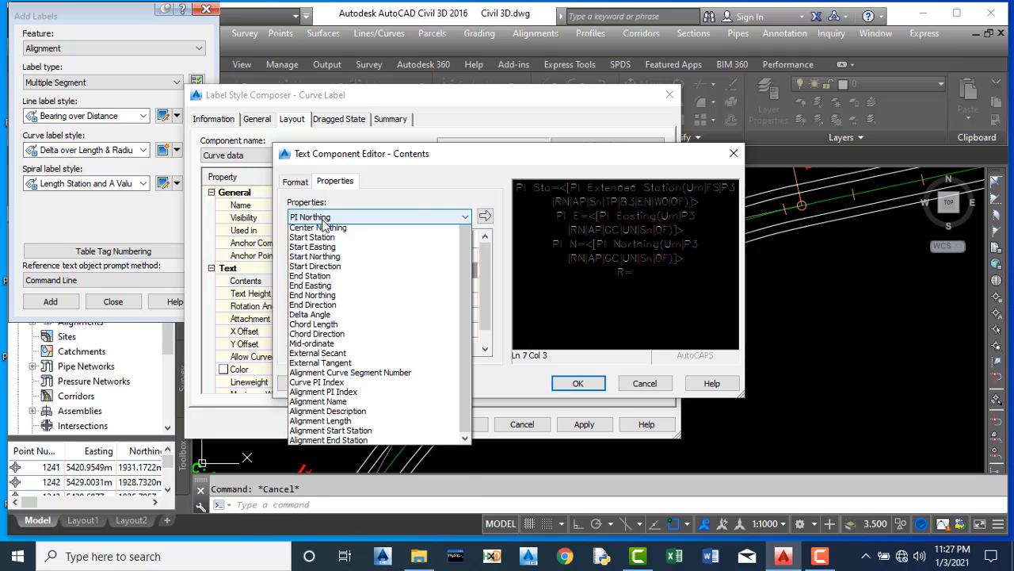
pyautogui.scroll(3, 309, 262)
pyautogui.click(309, 251)
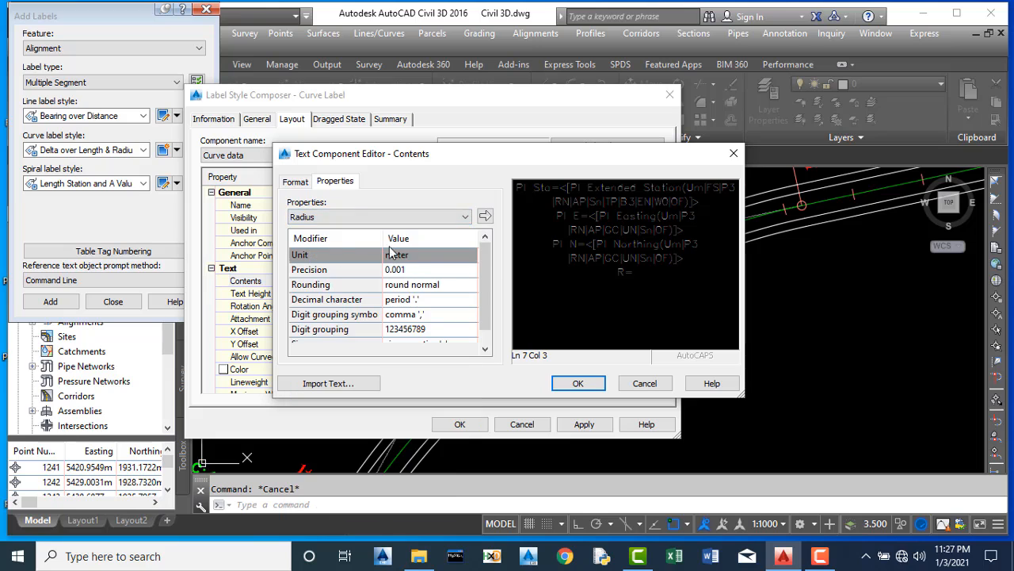
pyautogui.click(485, 215)
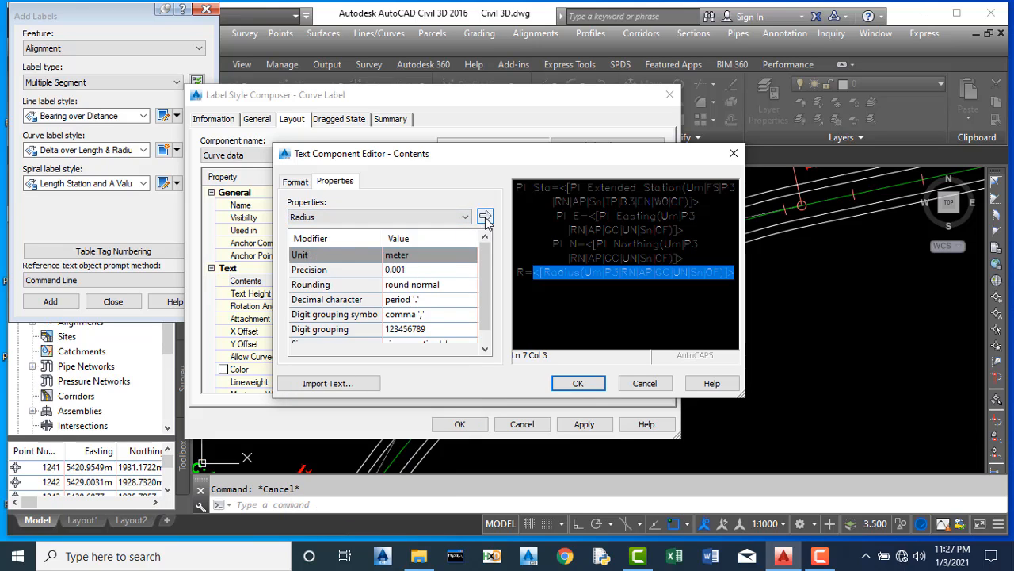
# Step: Start a new line below the radius reading "L=" followed by the Length property
pyautogui.click(739, 271)
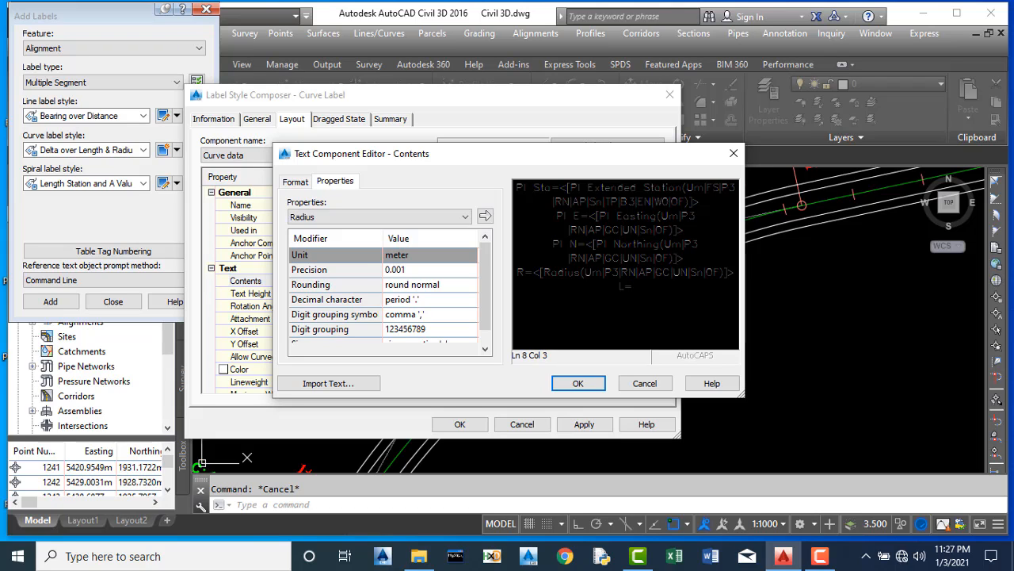
pyautogui.click(317, 217)
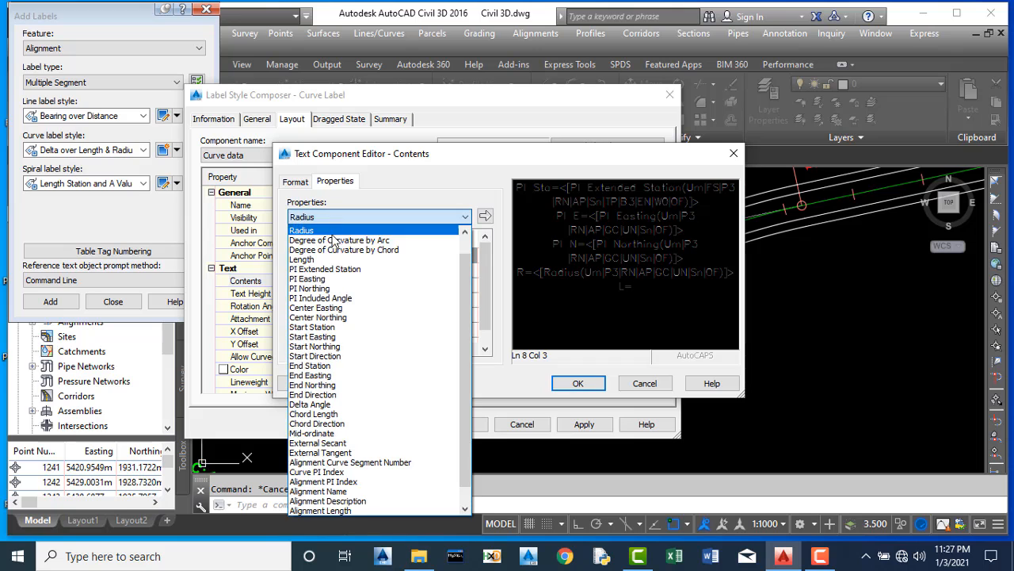
pyautogui.scroll(1, 330, 267)
pyautogui.click(315, 276)
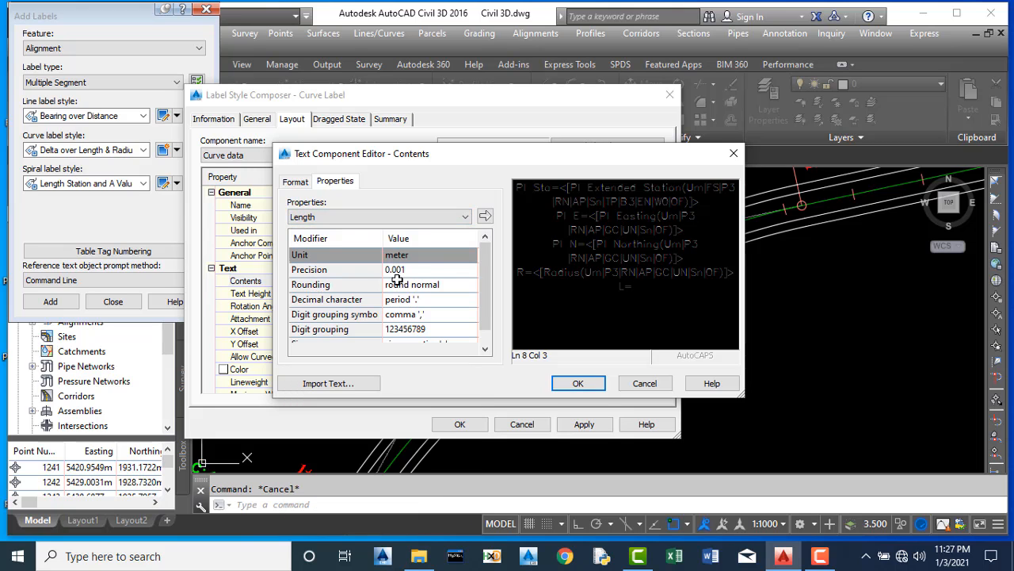
pyautogui.click(485, 217)
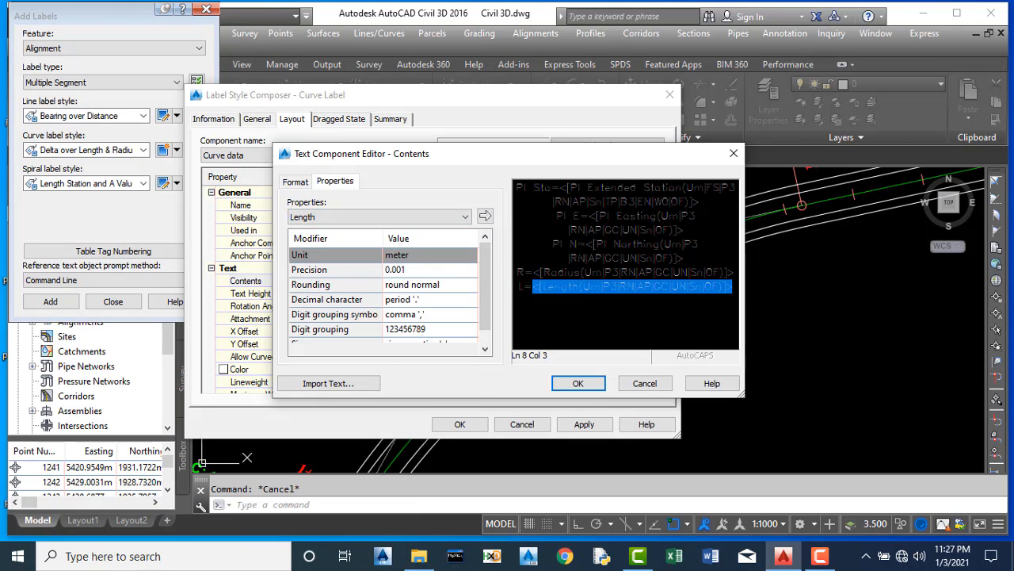
# Step: Add another line below the length reading "C=" followed by the Chord Length property
pyautogui.click(733, 286)
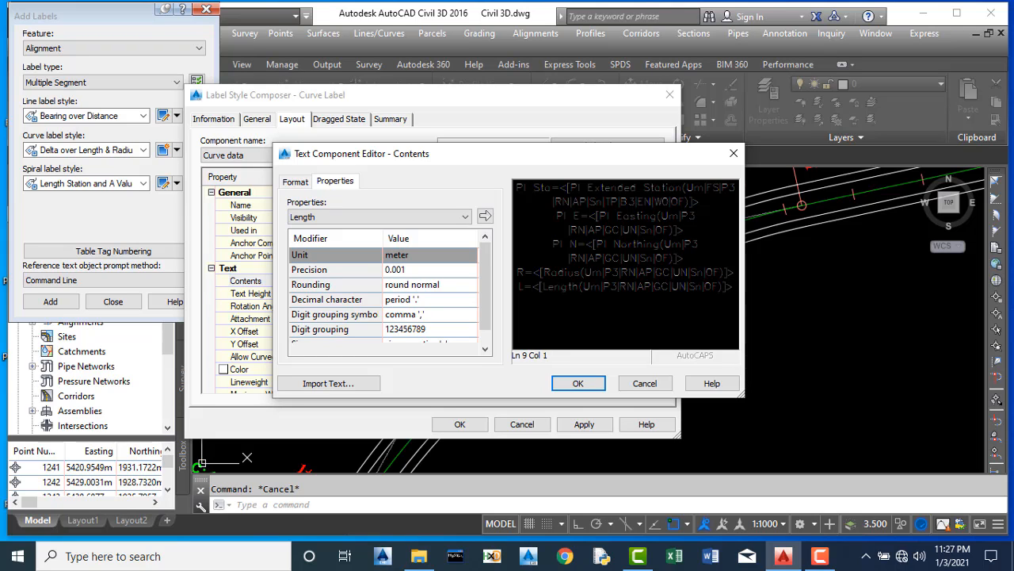
pyautogui.write('C=')
pyautogui.click(313, 217)
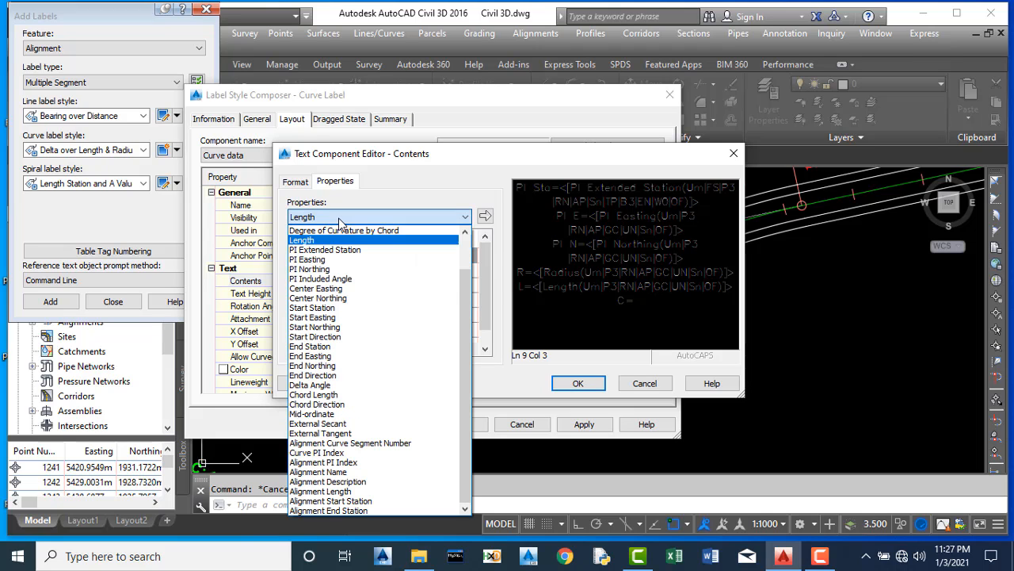
pyautogui.click(324, 395)
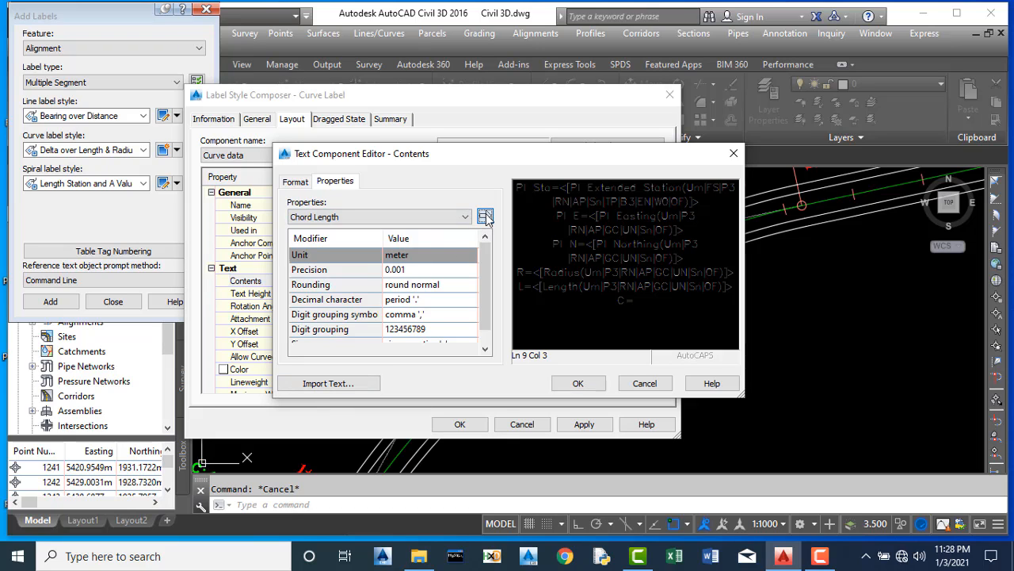
pyautogui.click(485, 217)
# Step: Add a final line reading "Dif=" followed by the Delta Angle property in DD°MM'SS.SS" format with 0.01 seconds precision
pyautogui.click(683, 314)
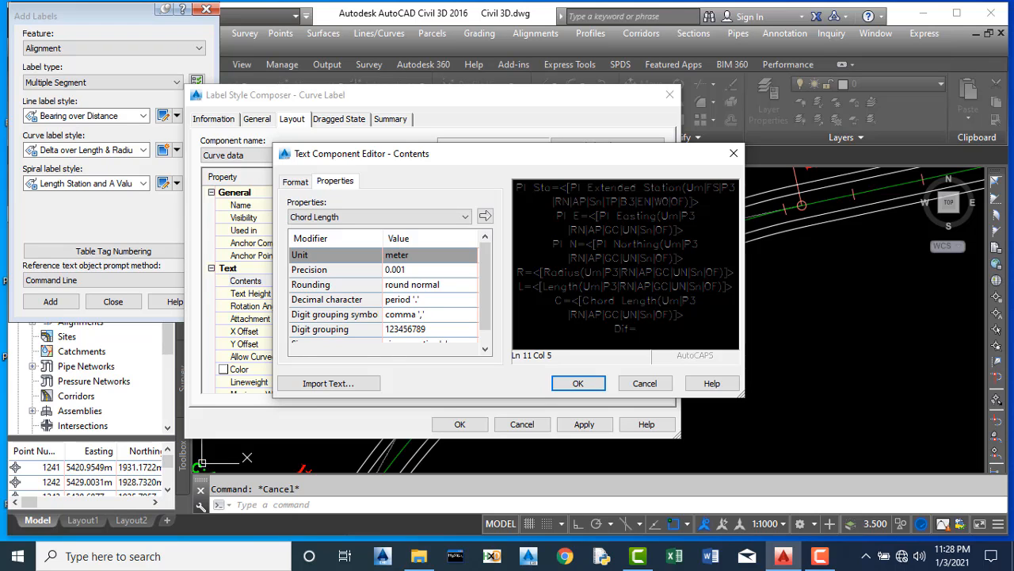
pyautogui.click(333, 217)
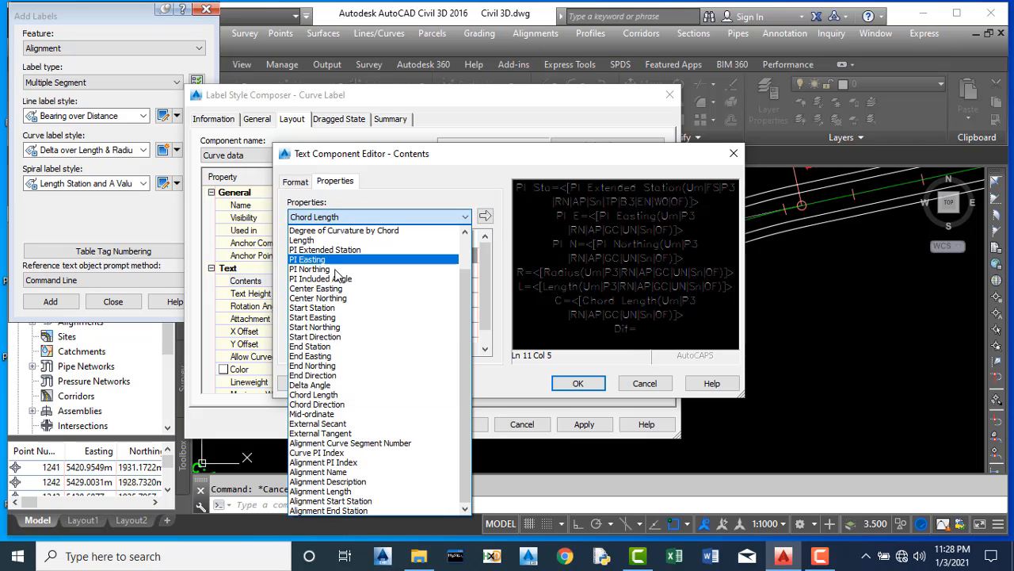
pyautogui.click(314, 385)
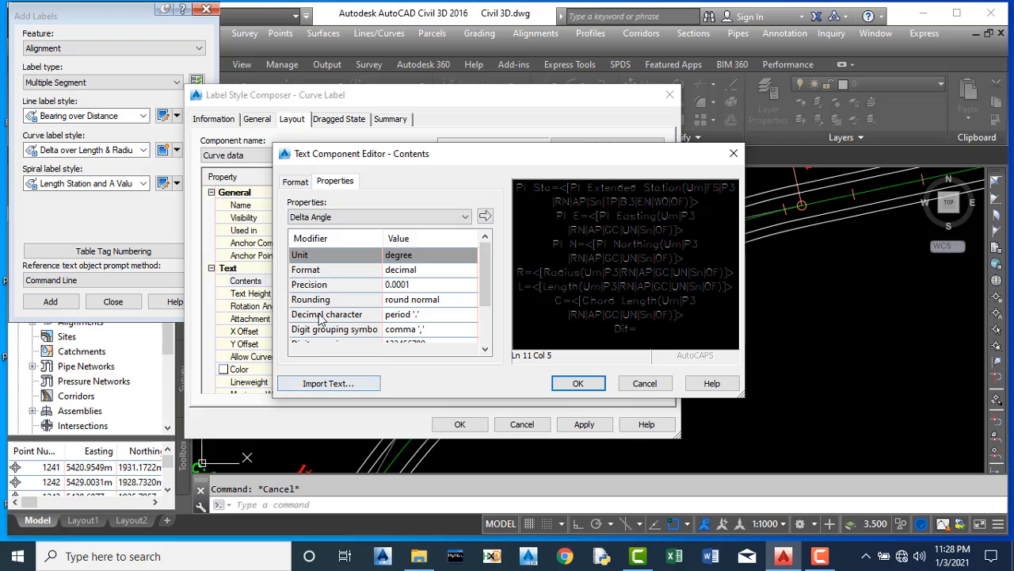
pyautogui.click(405, 271)
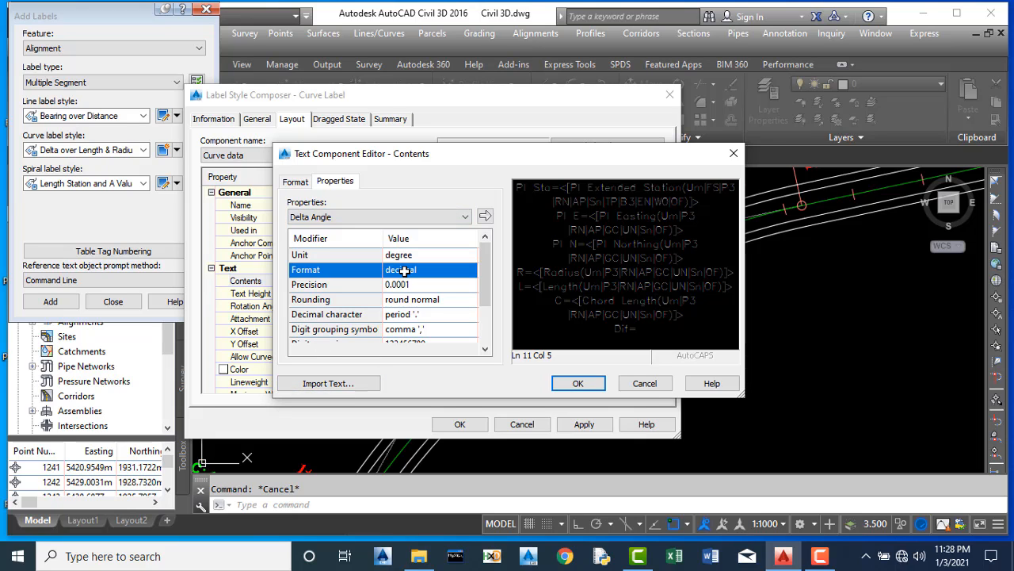
pyautogui.click(404, 270)
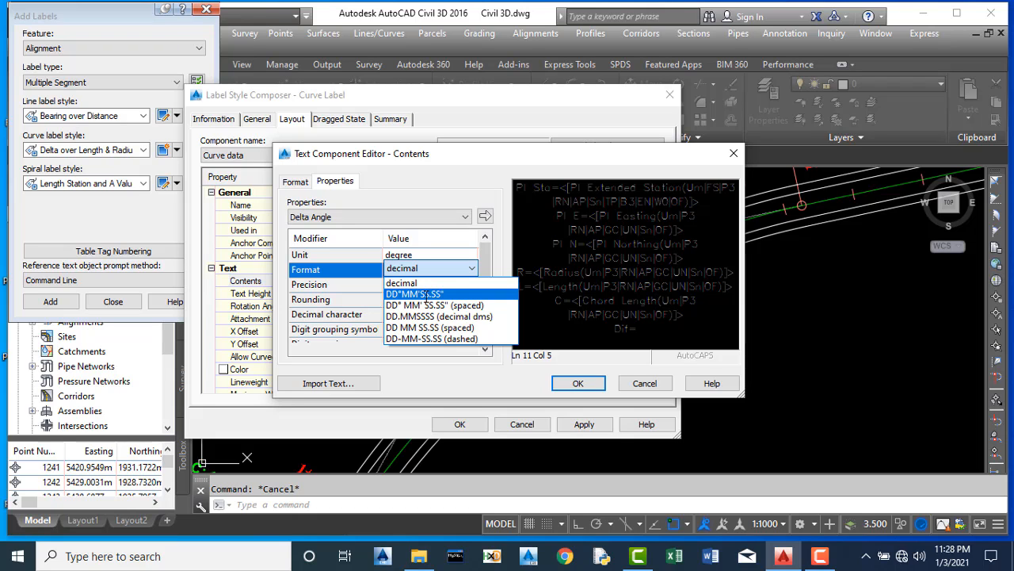
pyautogui.click(427, 294)
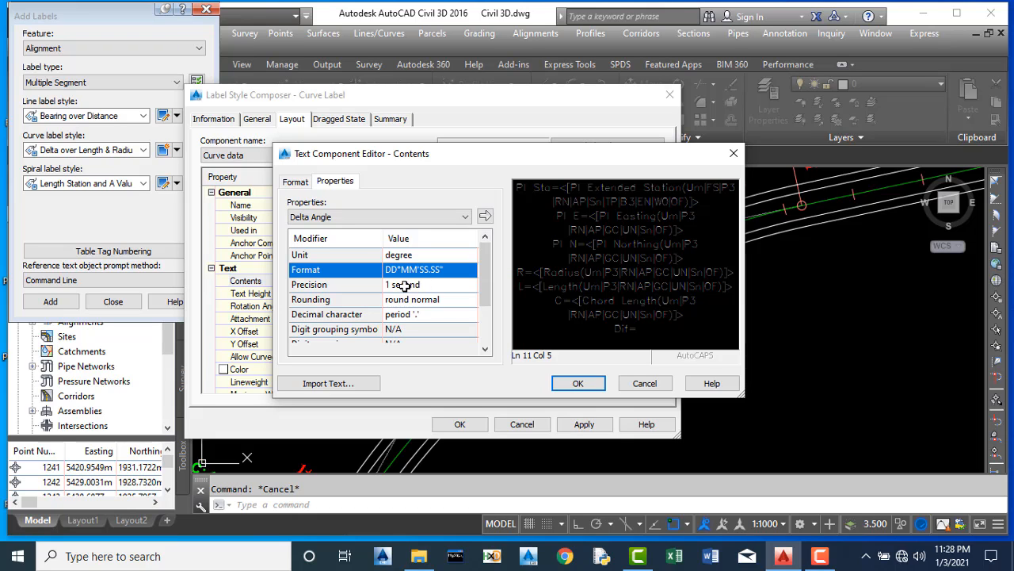
pyautogui.click(403, 285)
pyautogui.click(404, 285)
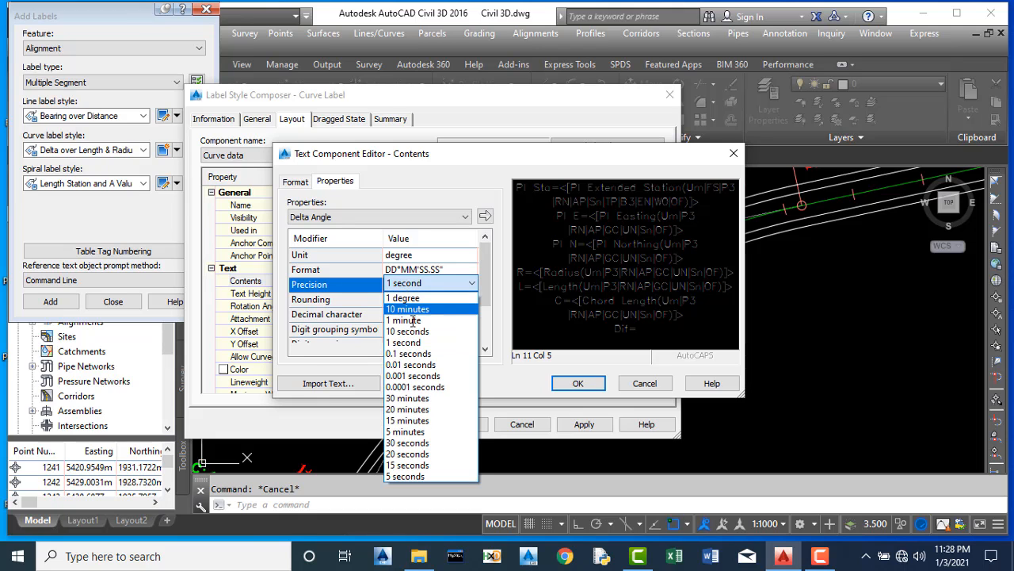
pyautogui.click(412, 365)
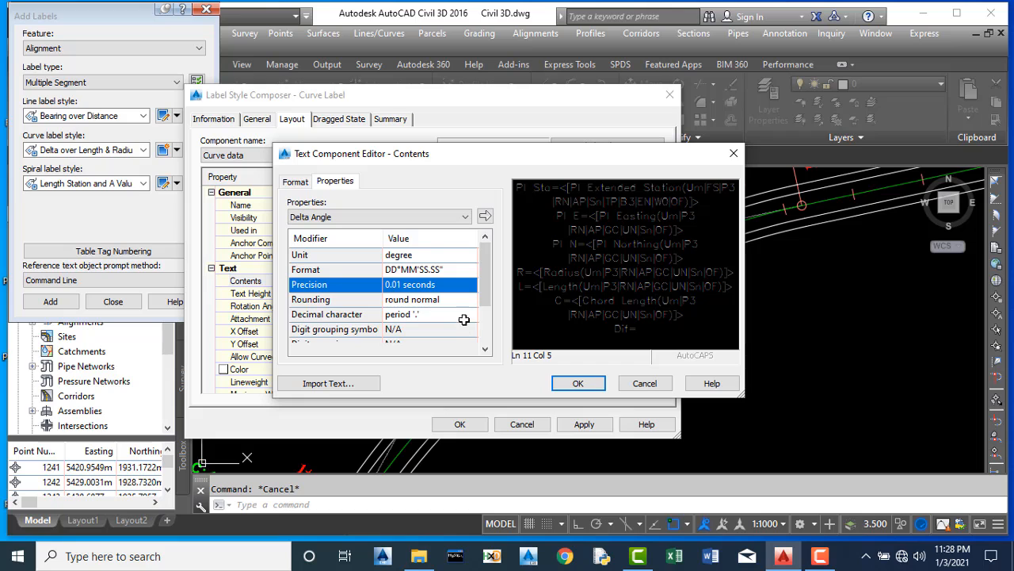
pyautogui.click(485, 217)
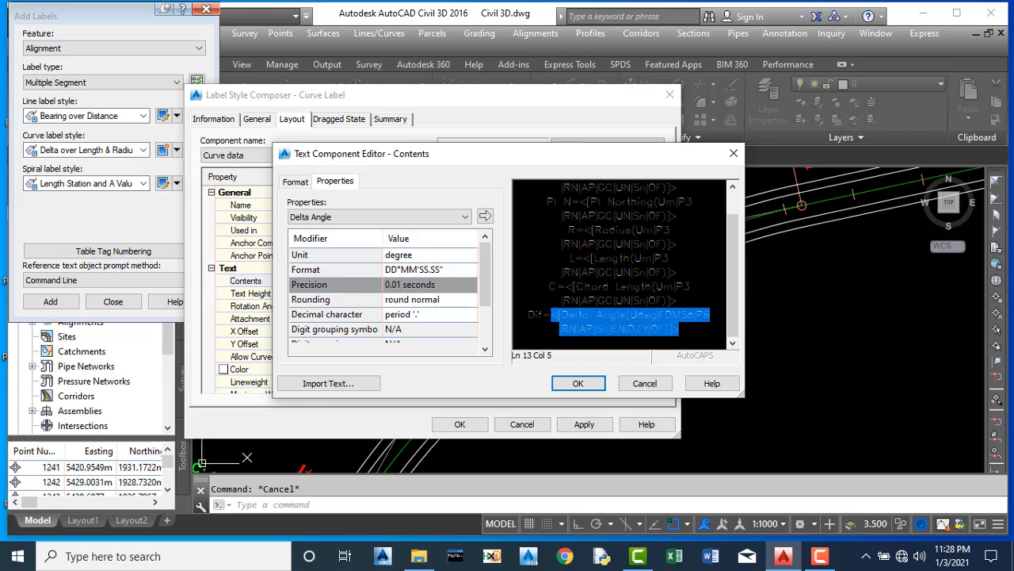
# Step: Left-justify all of the Curve data contents text and set its font to Times New Roman
pyautogui.moveTo(683, 331); pyautogui.dragTo(522, 173)
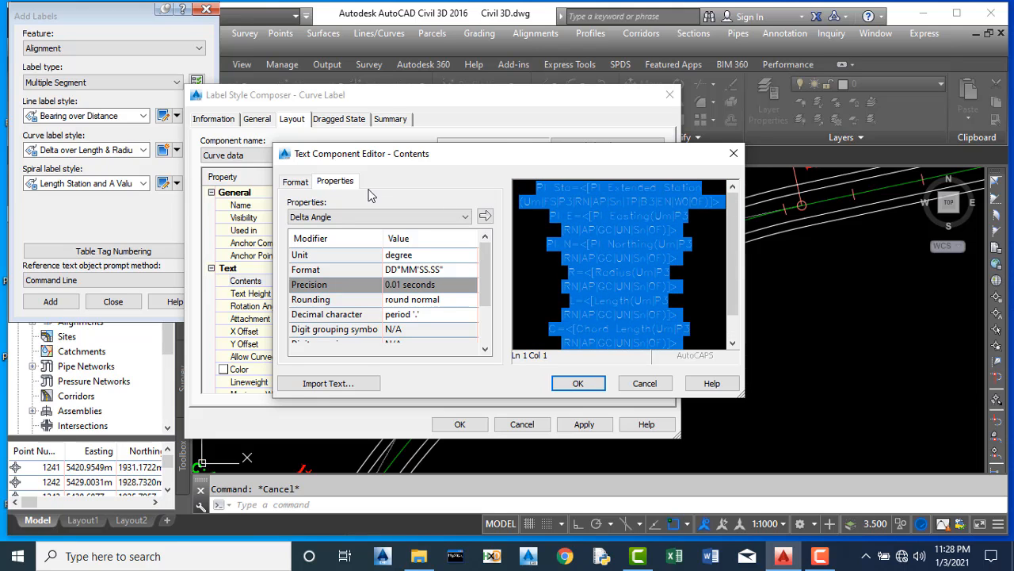
pyautogui.click(300, 182)
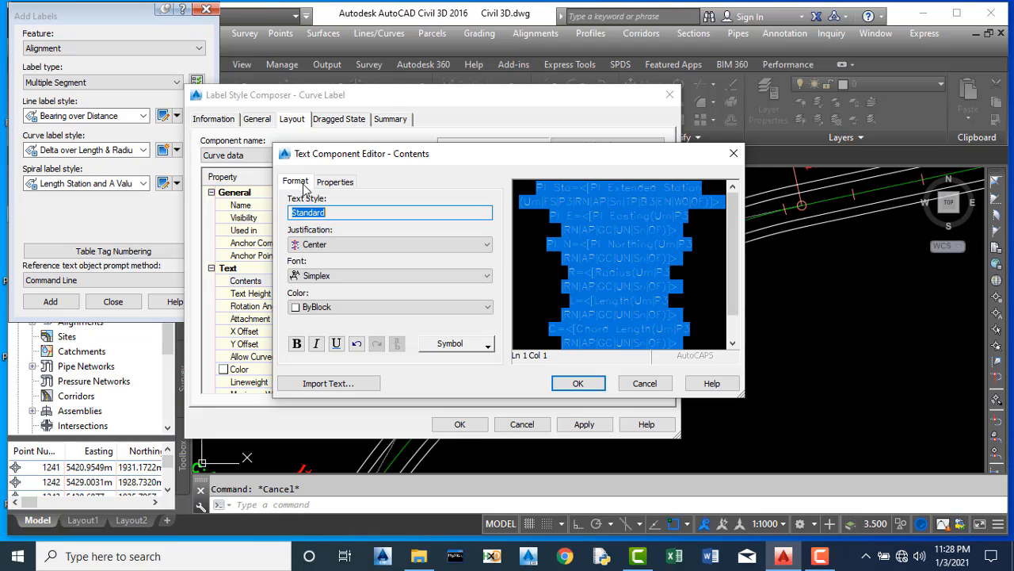
pyautogui.click(310, 246)
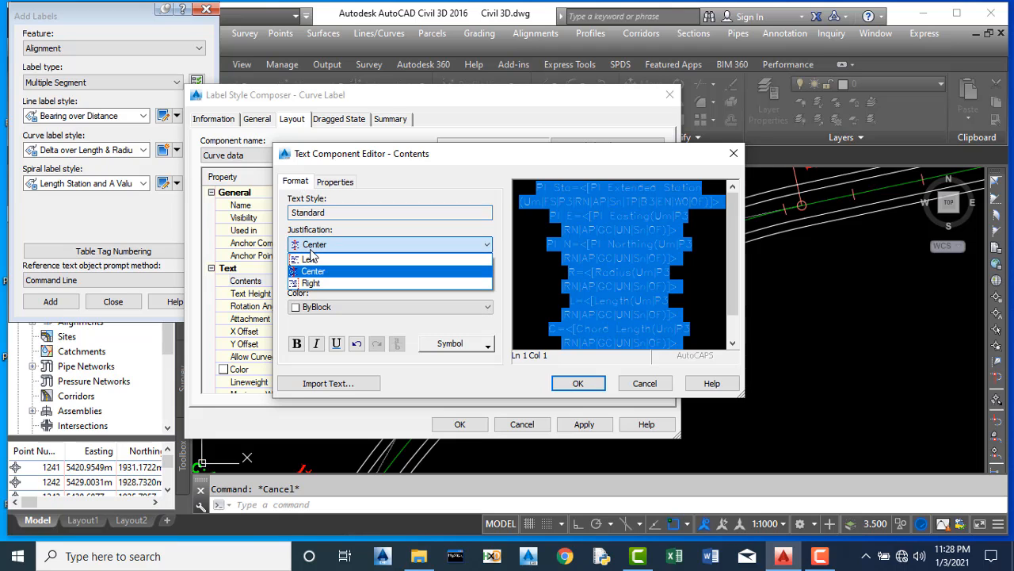
pyautogui.click(309, 260)
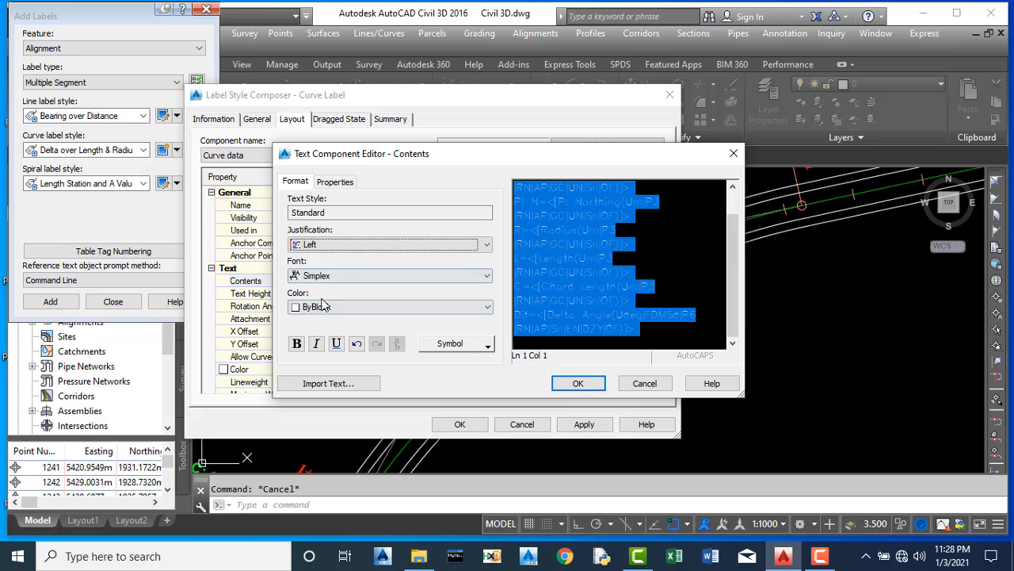
pyautogui.click(320, 277)
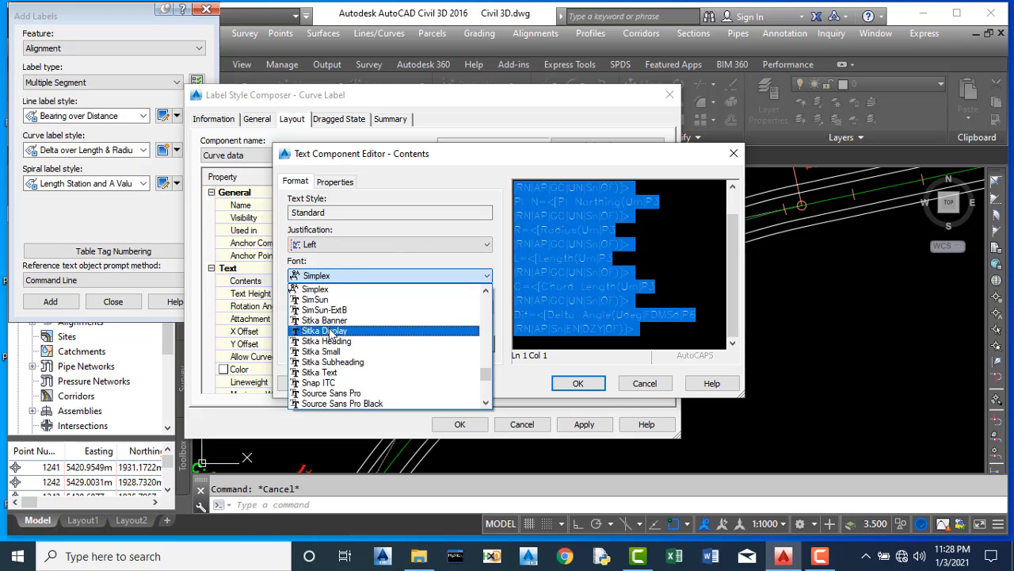
pyautogui.write('ti')
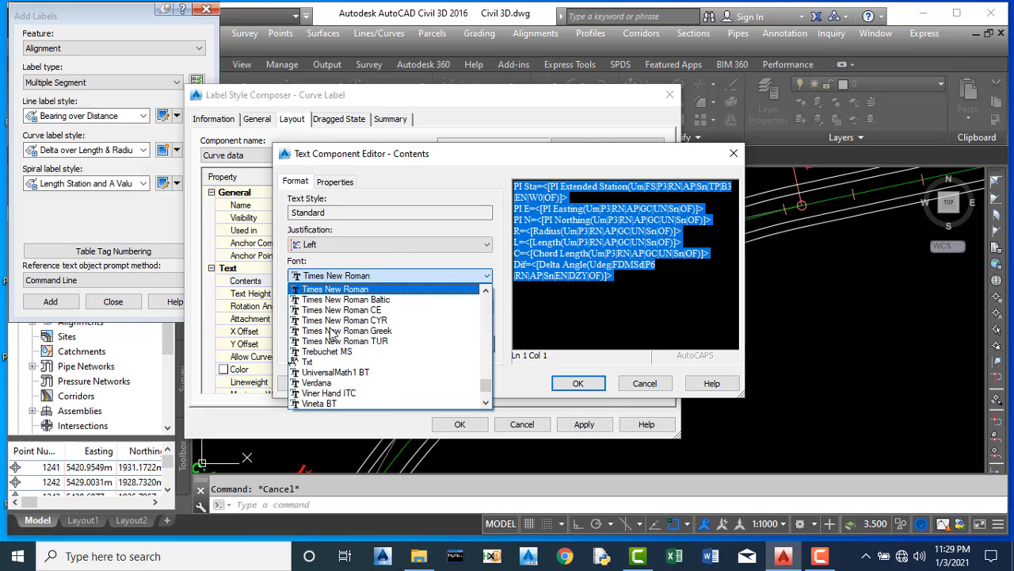
pyautogui.click(355, 288)
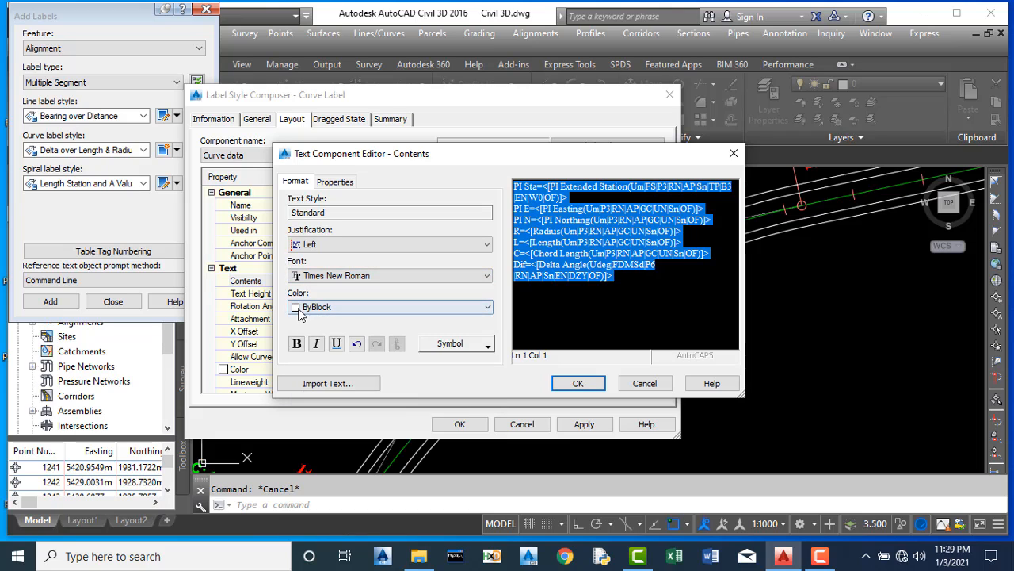
# Step: Make all of the contents text cyan and bold, and accept the edited contents
pyautogui.click(299, 312)
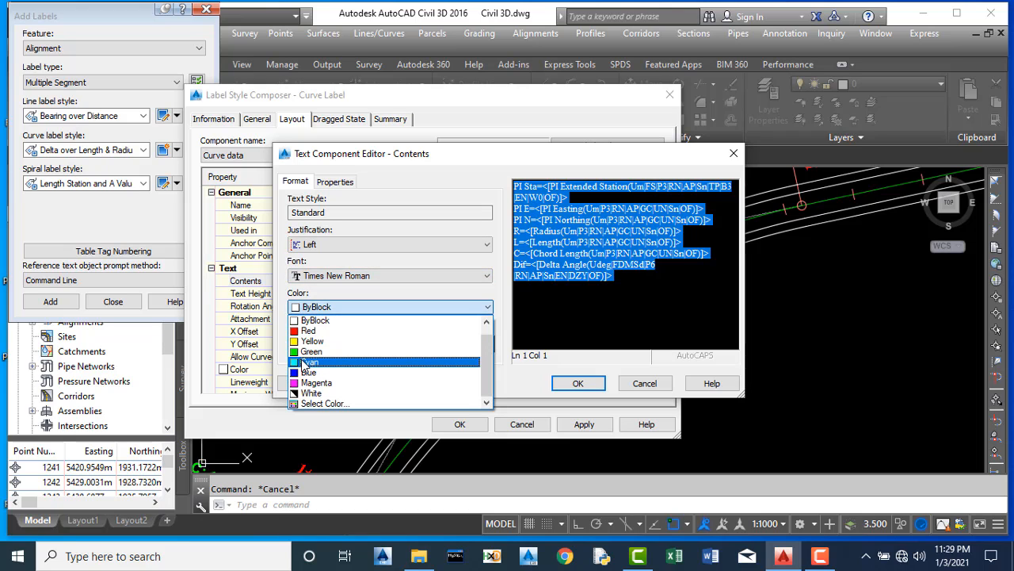
pyautogui.click(298, 362)
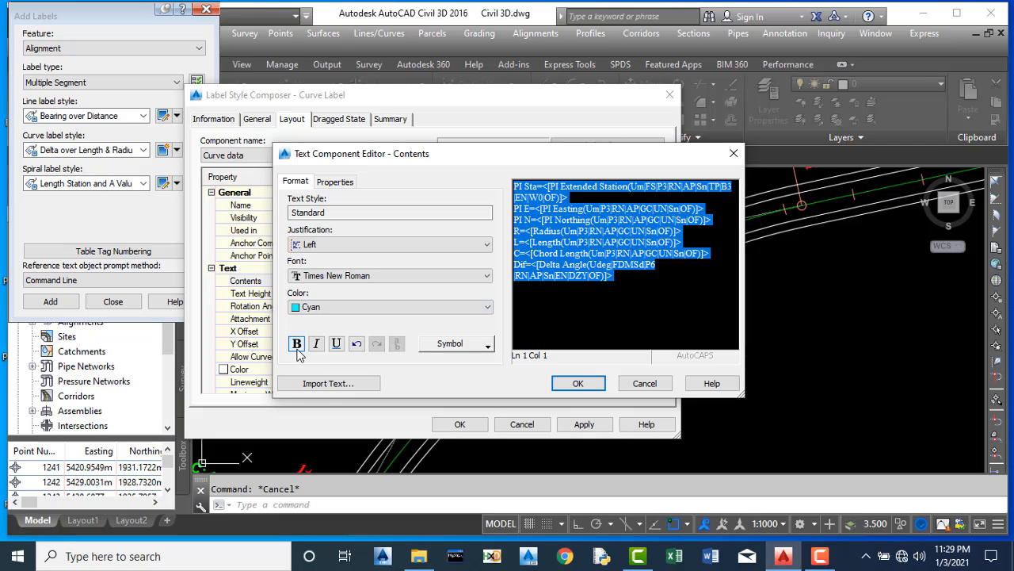
pyautogui.click(296, 343)
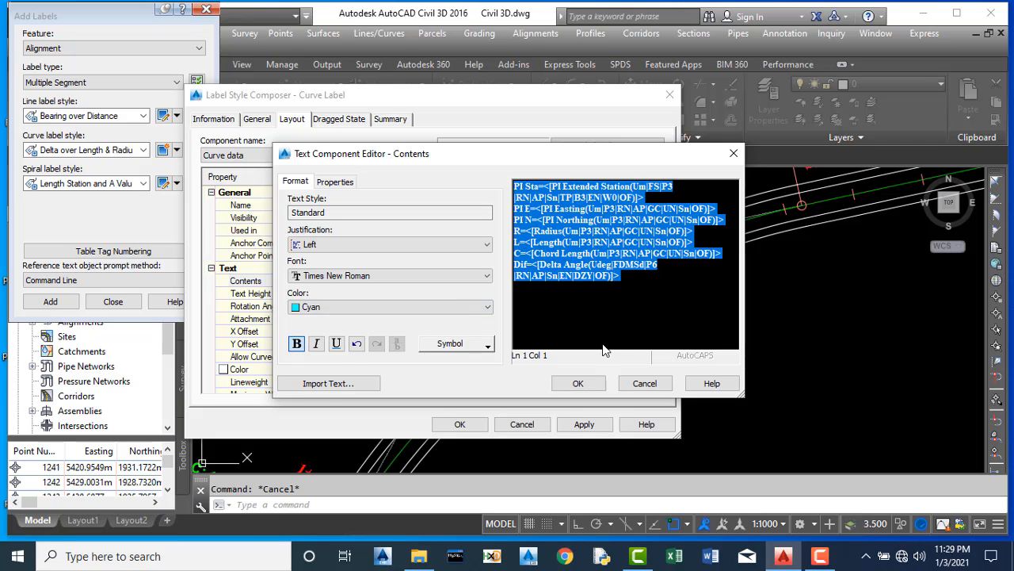
pyautogui.click(578, 383)
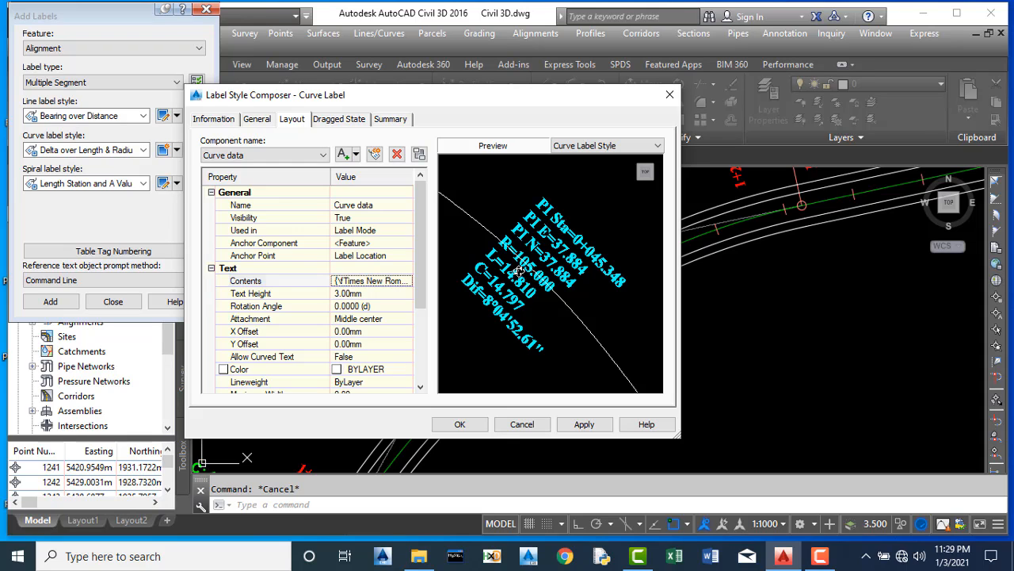
# Step: Set the Y offset of the Curve data text component to -40 mm
pyautogui.click(371, 344)
pyautogui.click(366, 344)
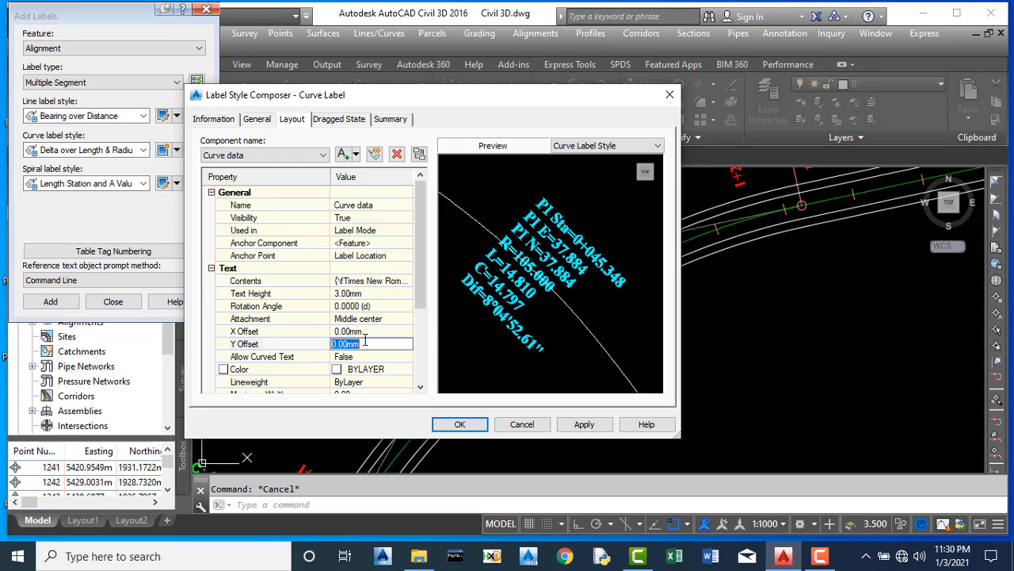
pyautogui.write('-40')
pyautogui.press('Return')
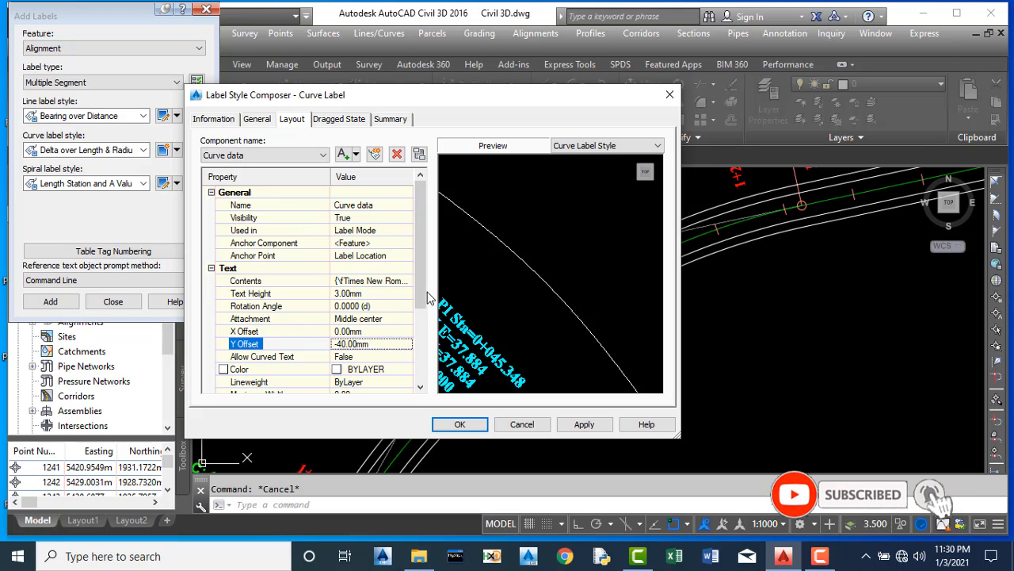
# Step: Turn on the border visibility for the Curve data text component
pyautogui.scroll(-1, 421, 297)
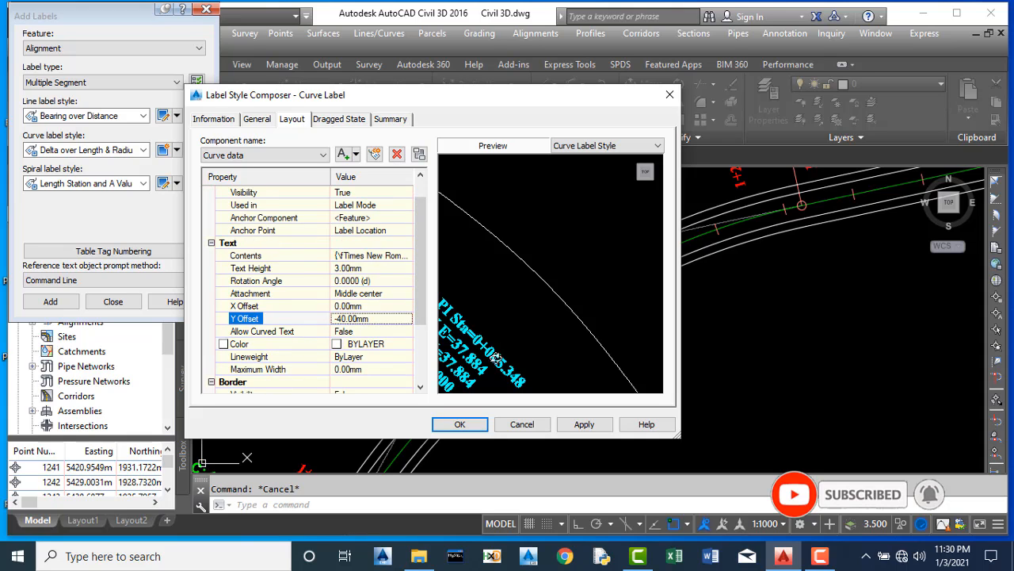
pyautogui.scroll(-1, 428, 313)
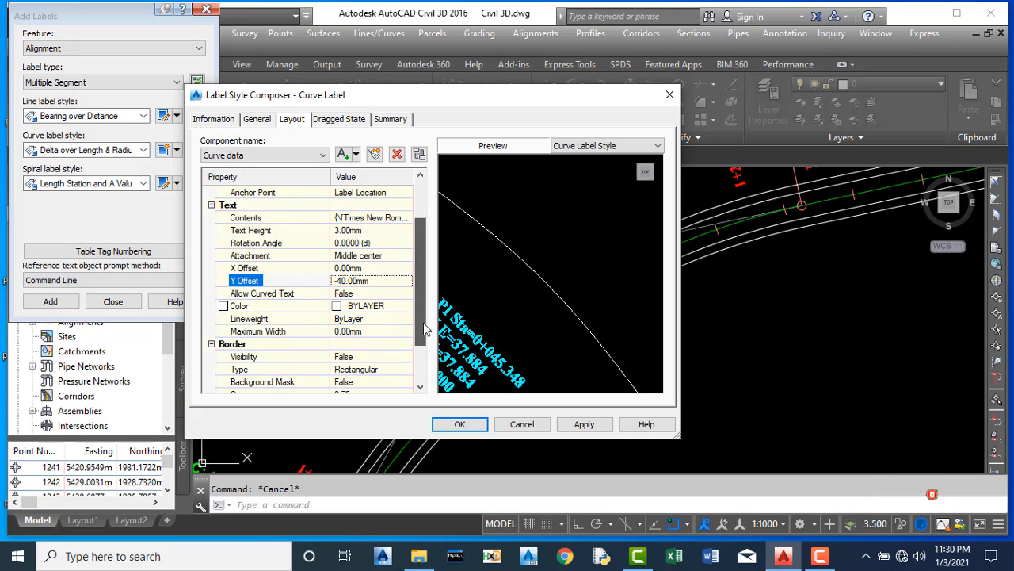
pyautogui.click(346, 358)
pyautogui.scroll(-2, 547, 266)
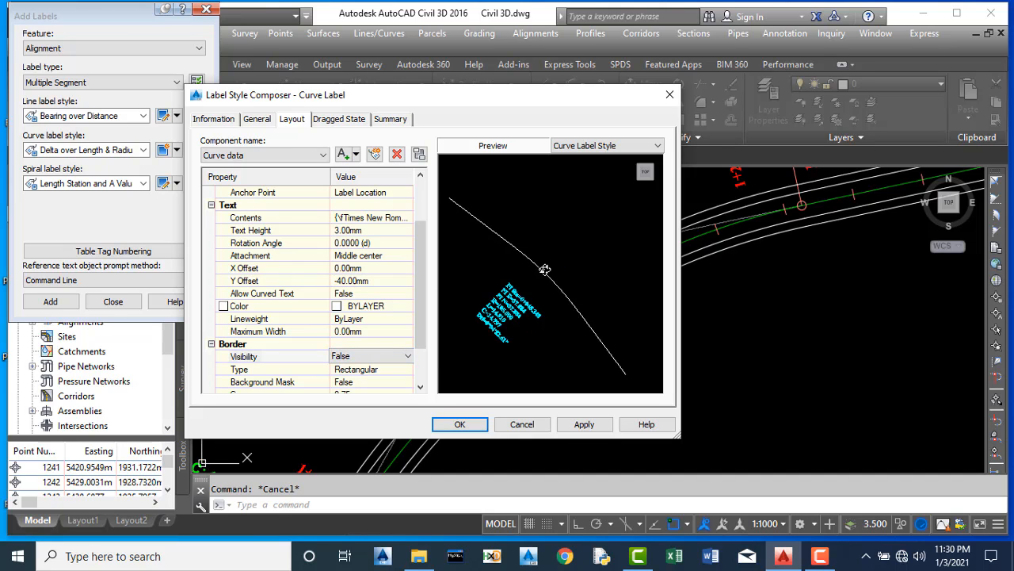
pyautogui.scroll(1, 386, 357)
pyautogui.scroll(-1, 355, 363)
pyautogui.doubleClick(354, 358)
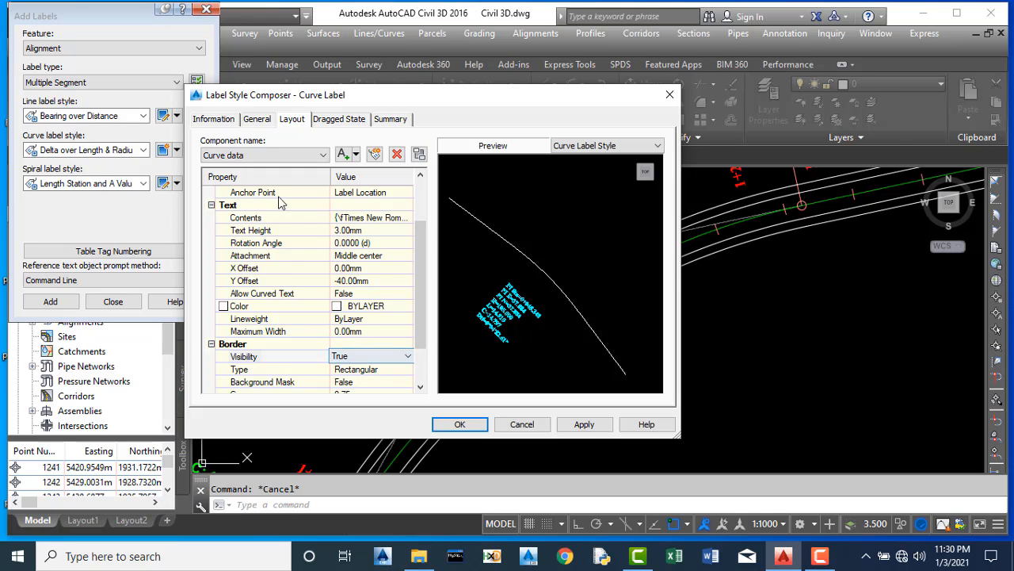
pyautogui.click(360, 358)
pyautogui.click(349, 380)
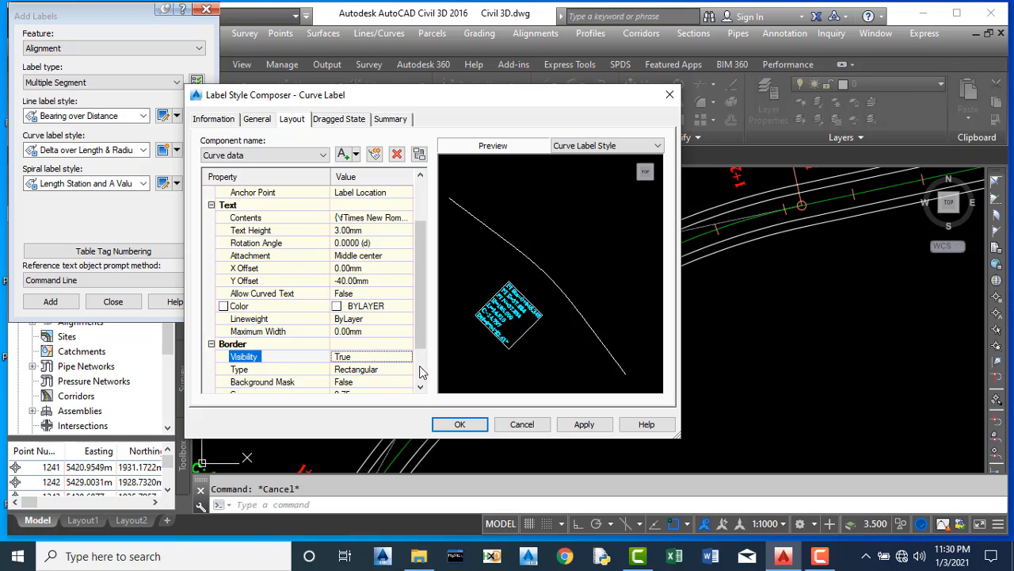
# Step: Set the border color of the Curve data component to cyan
pyautogui.scroll(-2, 420, 372)
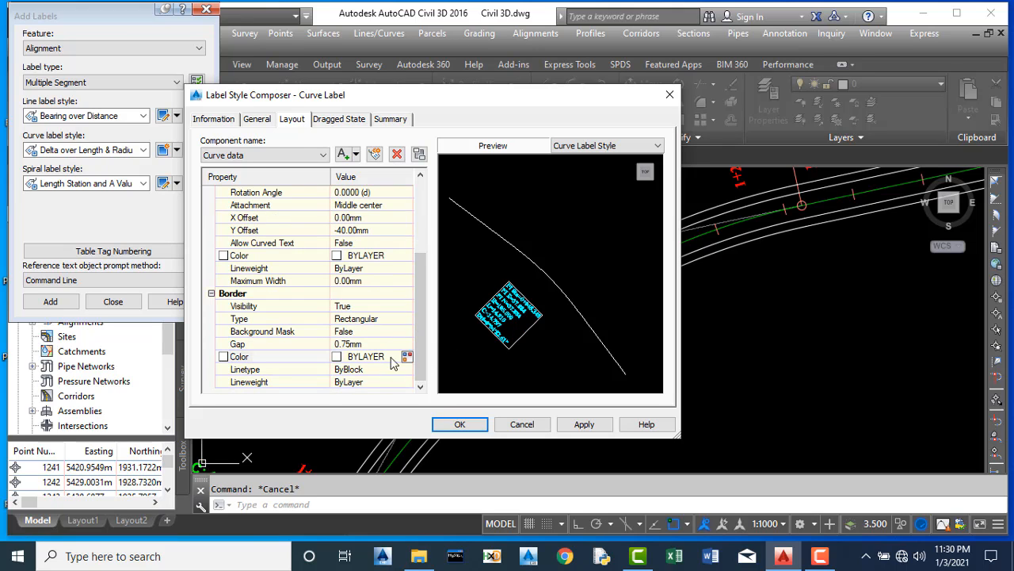
pyautogui.click(406, 357)
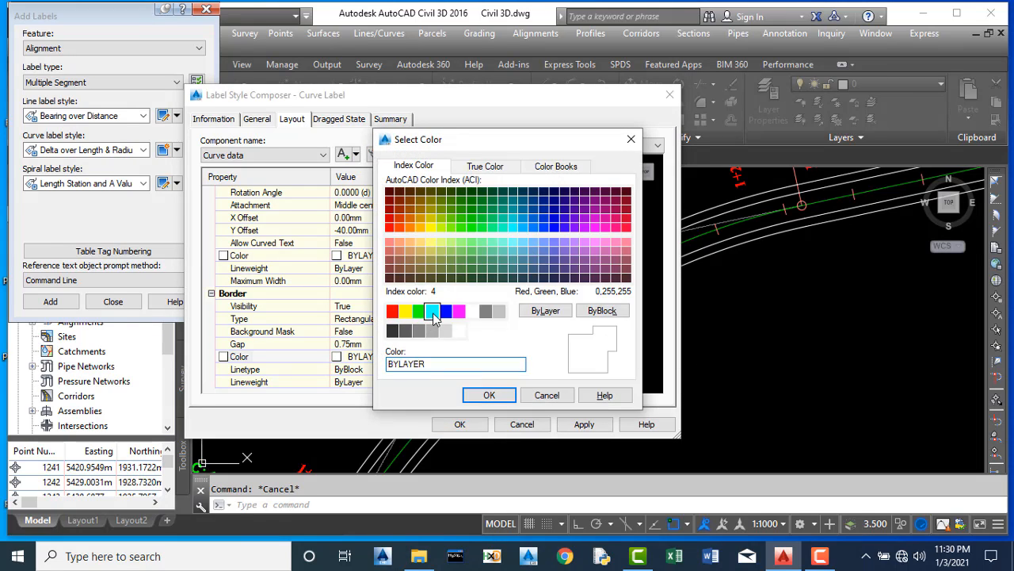
pyautogui.click(432, 311)
pyautogui.click(485, 394)
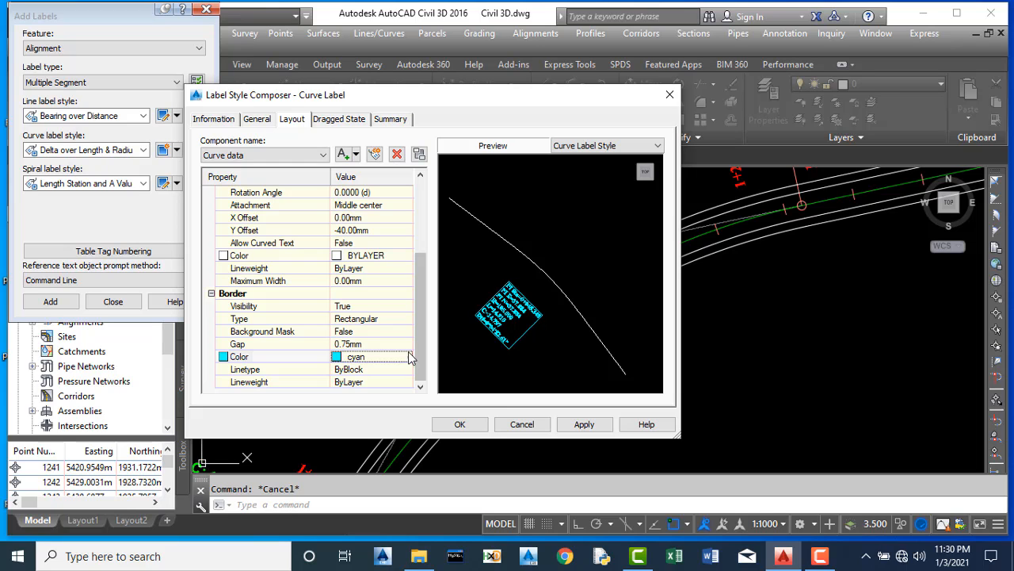
# Step: Set the border gap of the Curve data component to 2 mm
pyautogui.click(360, 343)
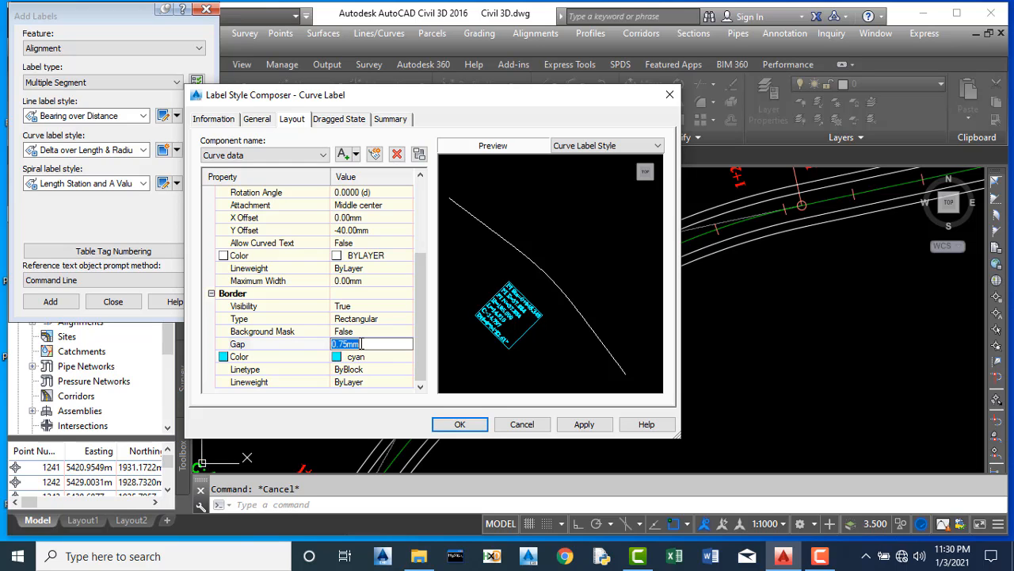
pyautogui.write('2')
pyautogui.press('Return')
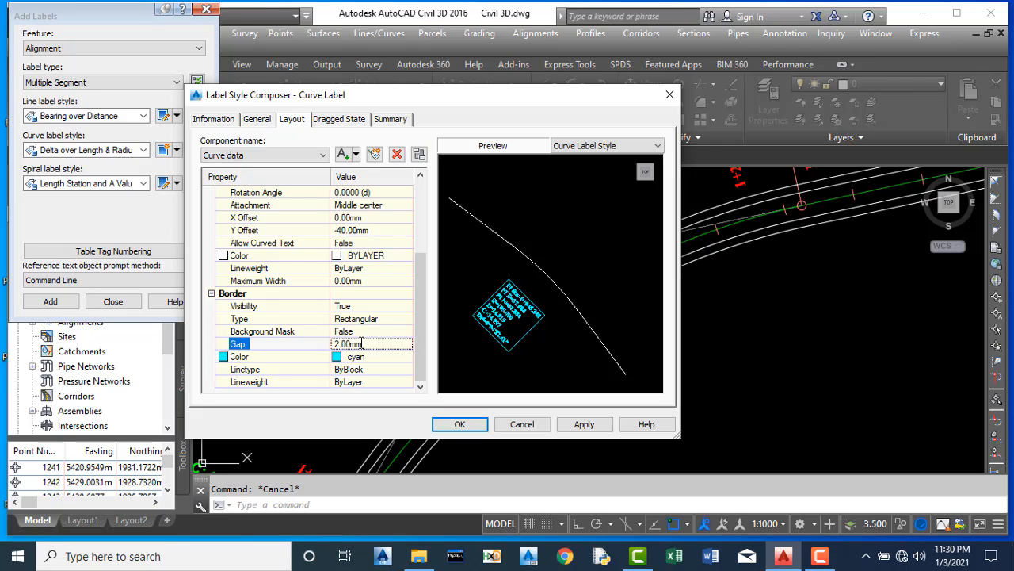
# Step: Save the Curve Label style changes and add multiple-segment labels to the alignment using that curve style
pyautogui.click(584, 425)
pyautogui.click(460, 424)
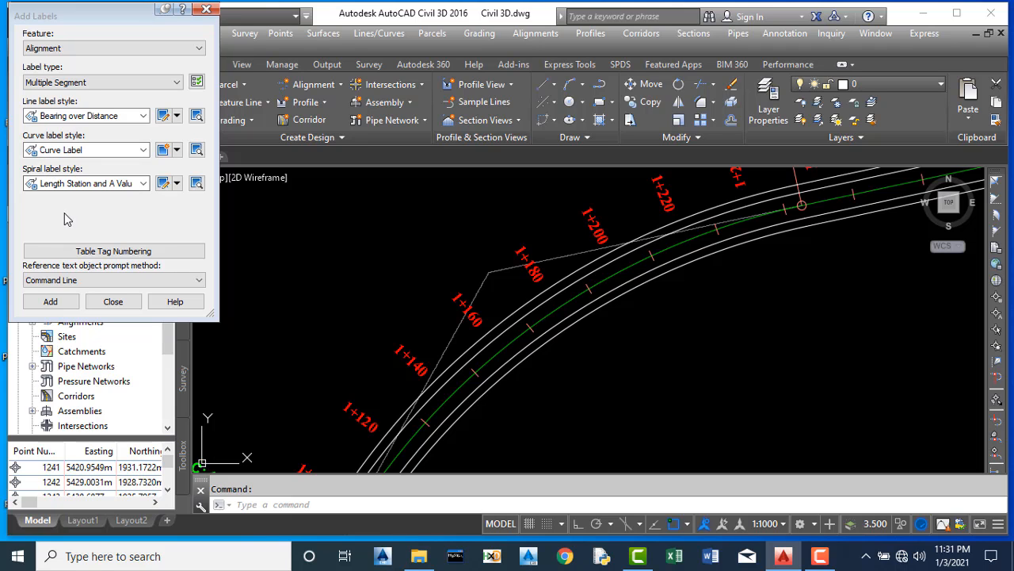
pyautogui.scroll(-6, 569, 233)
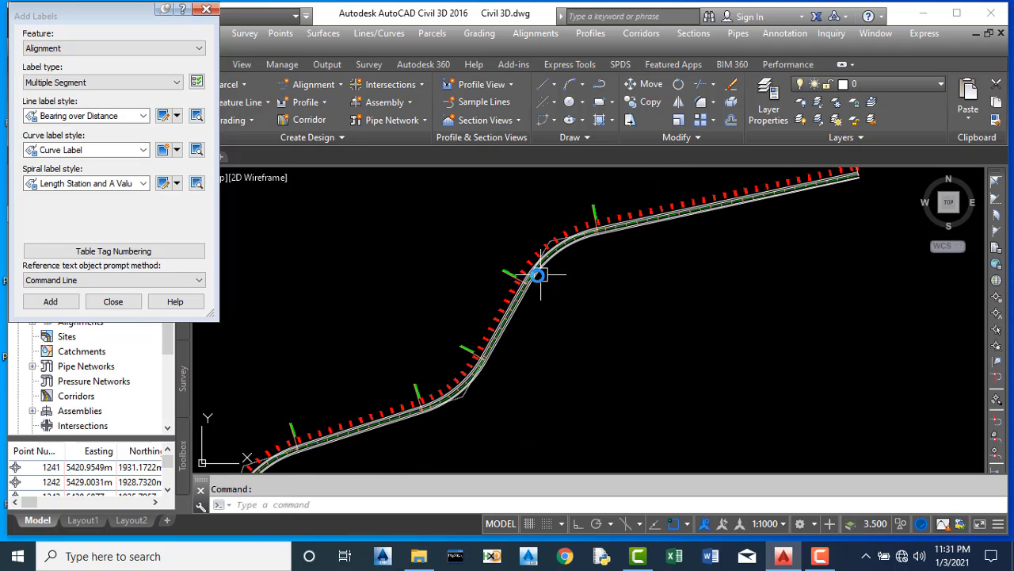
pyautogui.scroll(2, 546, 274)
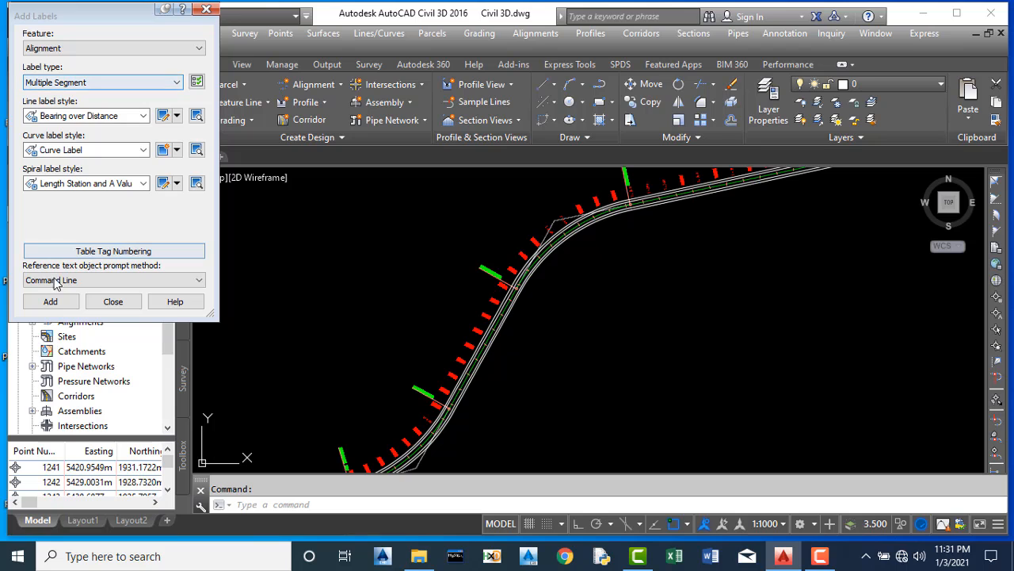
pyautogui.click(50, 301)
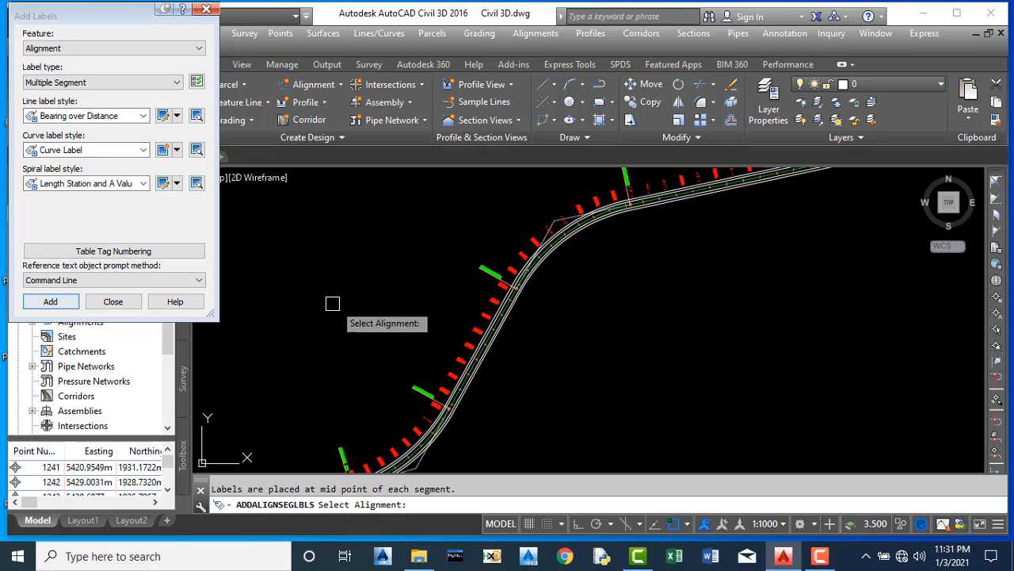
pyautogui.scroll(3, 559, 239)
pyautogui.click(578, 240)
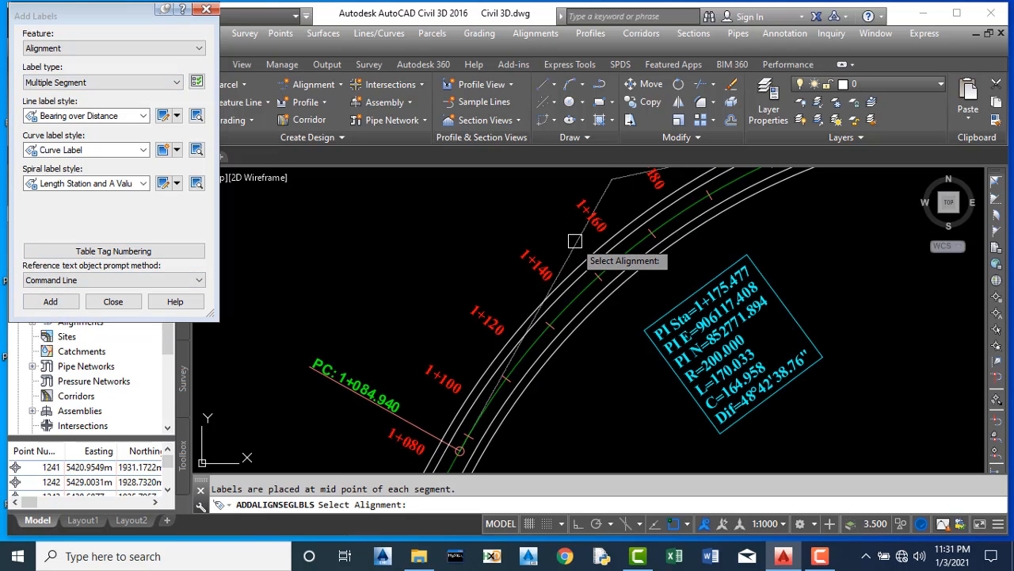
# Step: Check the new curve data boxes along the alignment, end label placement and close the Add Labels dialog
pyautogui.scroll(-2, 601, 286)
pyautogui.scroll(-2, 679, 253)
pyautogui.scroll(3, 646, 287)
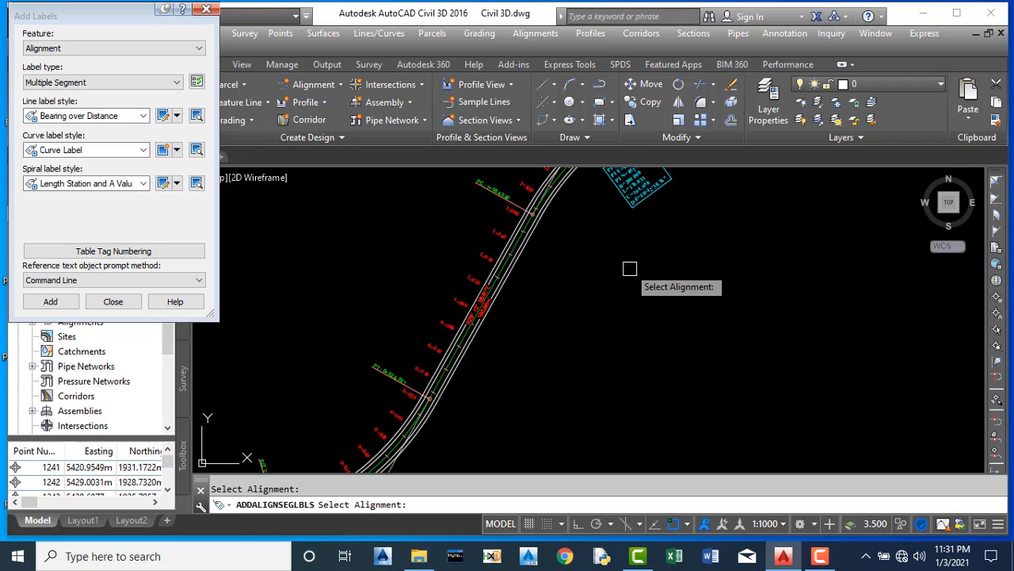
pyautogui.scroll(-3, 640, 225)
pyautogui.scroll(5, 498, 313)
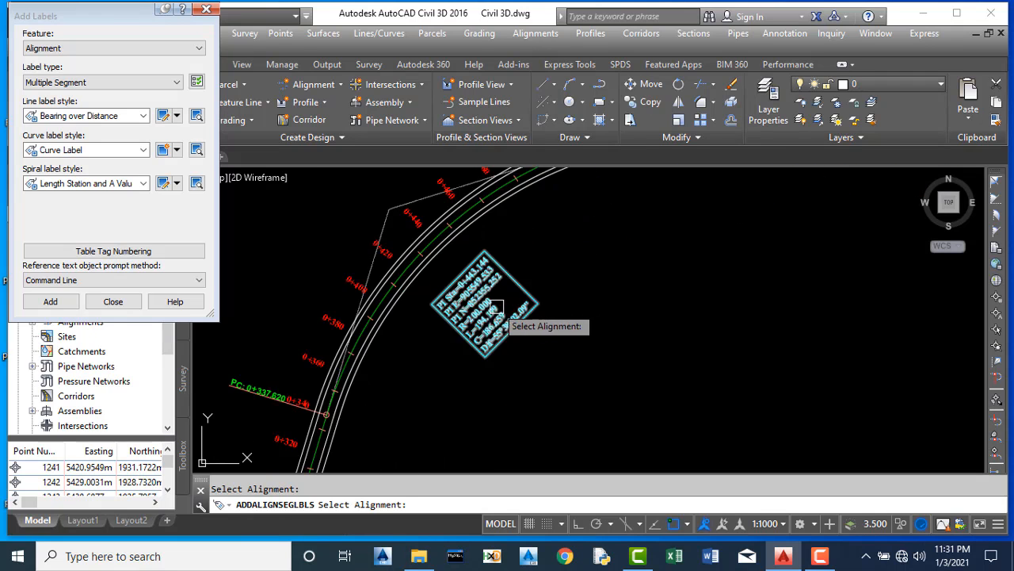
pyautogui.scroll(-5, 411, 325)
pyautogui.press('Escape')
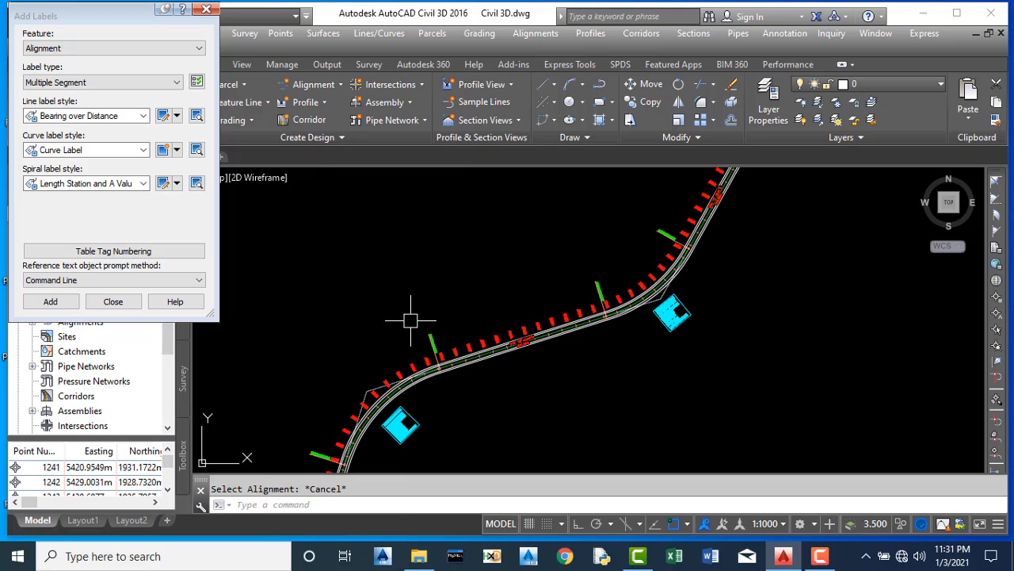
pyautogui.click(113, 303)
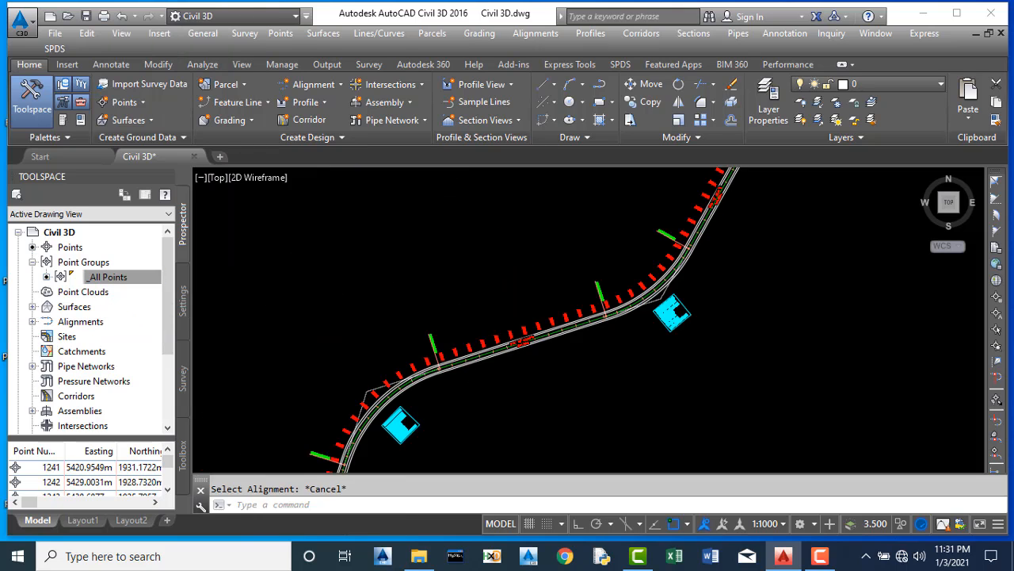
# Step: Examine the segment and curve labels along the whole alignment
pyautogui.scroll(-2, 507, 278)
pyautogui.scroll(2, 491, 277)
pyautogui.scroll(2, 475, 281)
pyautogui.scroll(-3, 447, 283)
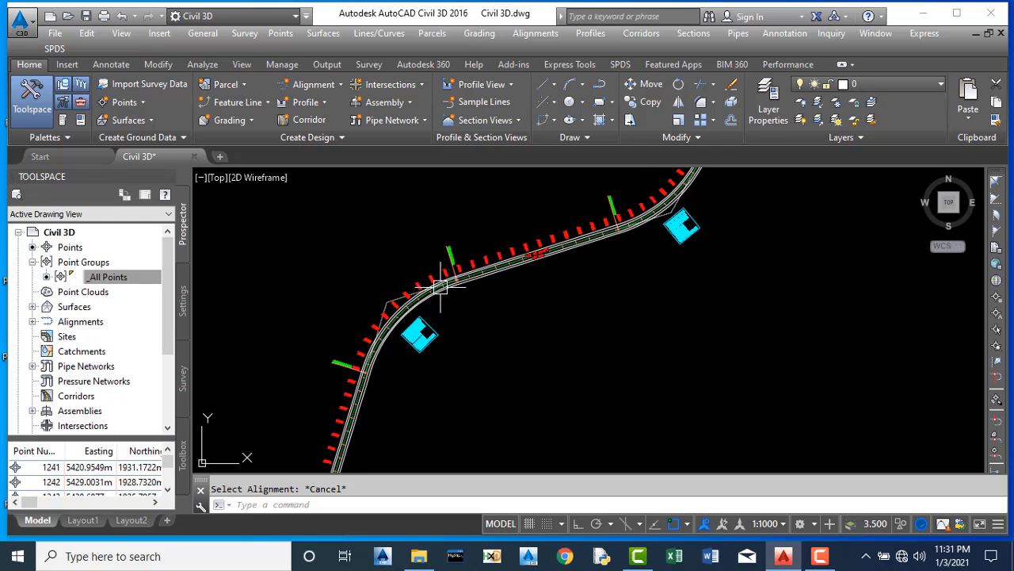
pyautogui.scroll(3, 507, 261)
pyautogui.scroll(-3, 466, 253)
pyautogui.scroll(3, 475, 278)
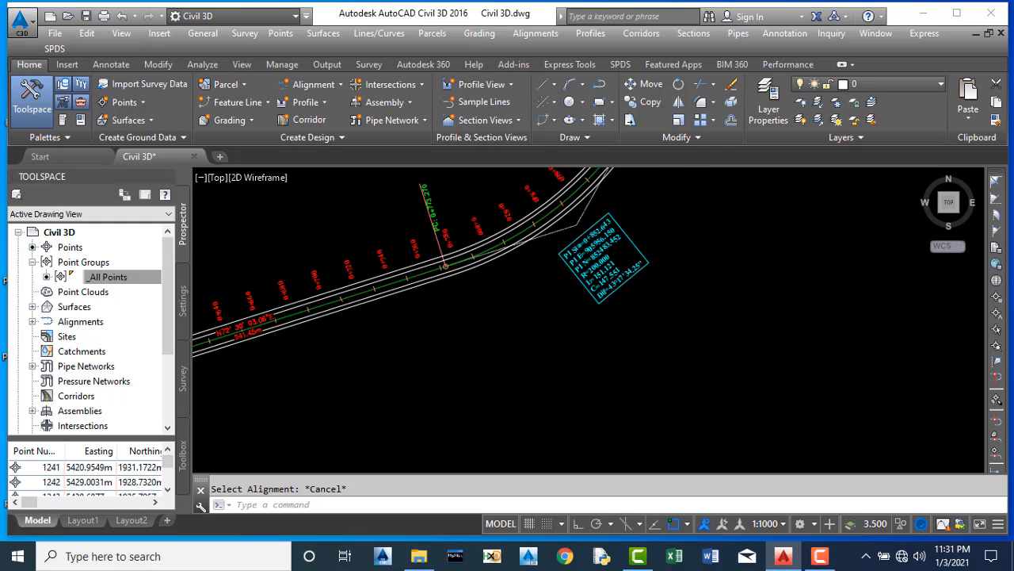
pyautogui.scroll(-3, 538, 304)
# Step: Set the alignment's design speed at start station 0+000.00 to 100 km/h in its design criteria
pyautogui.scroll(6, 450, 429)
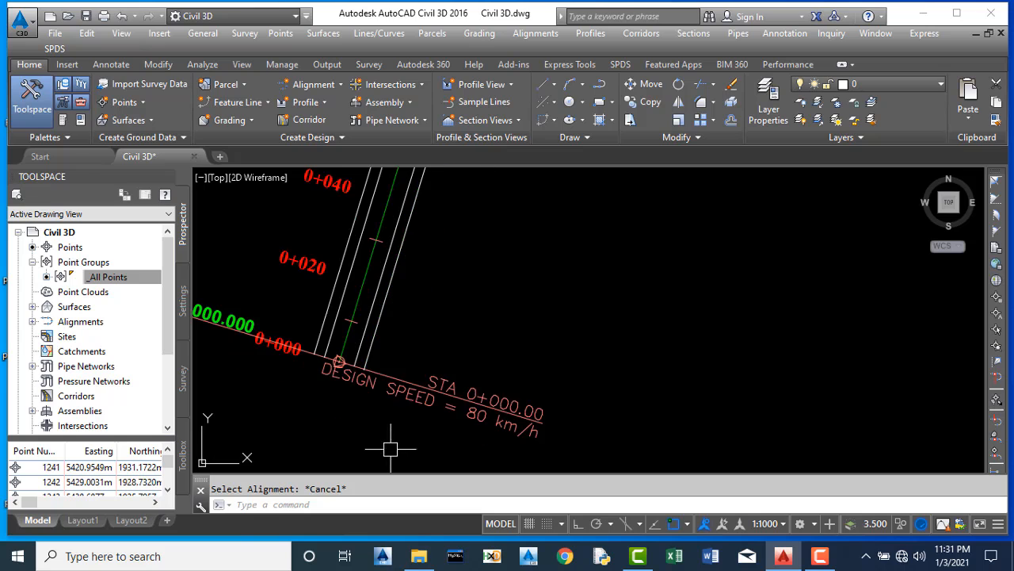
pyautogui.scroll(-3, 535, 356)
pyautogui.scroll(3, 496, 386)
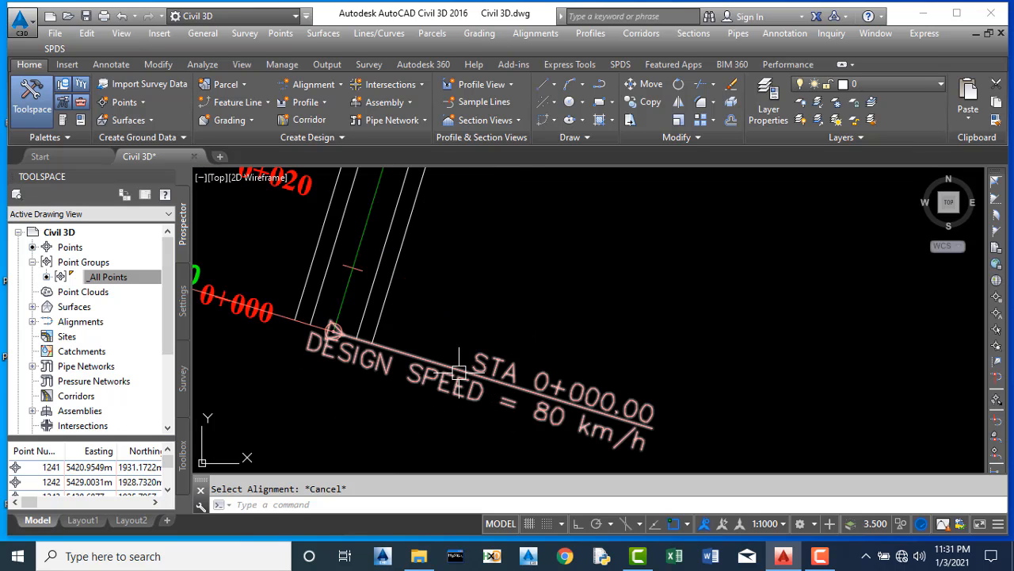
pyautogui.click(459, 370)
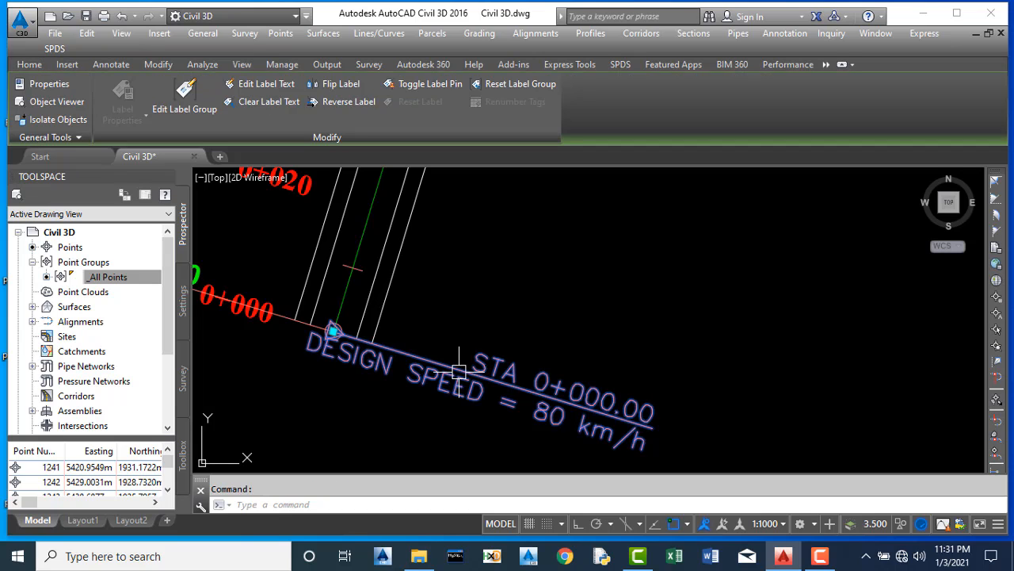
pyautogui.rightClick(459, 370)
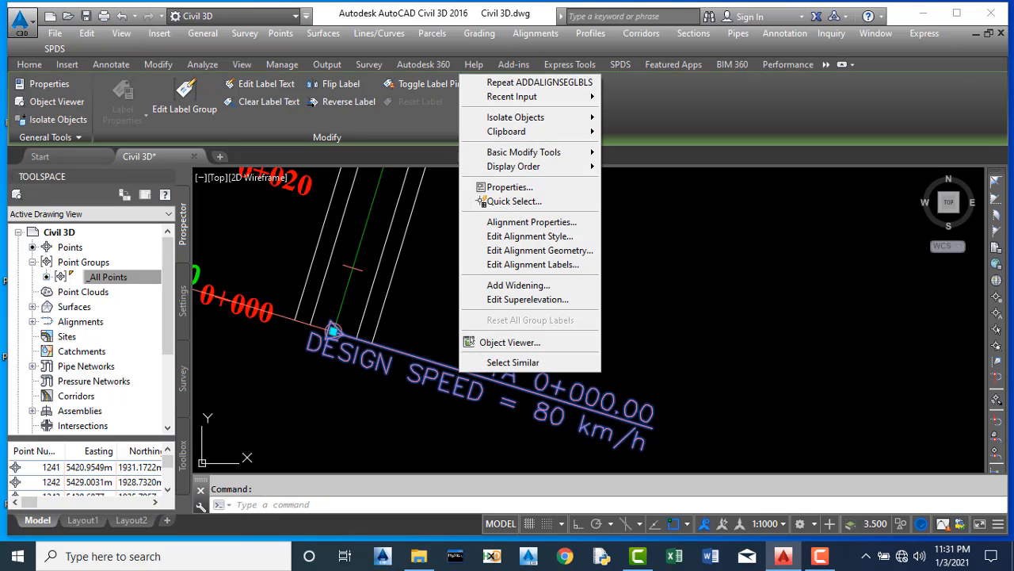
pyautogui.click(554, 222)
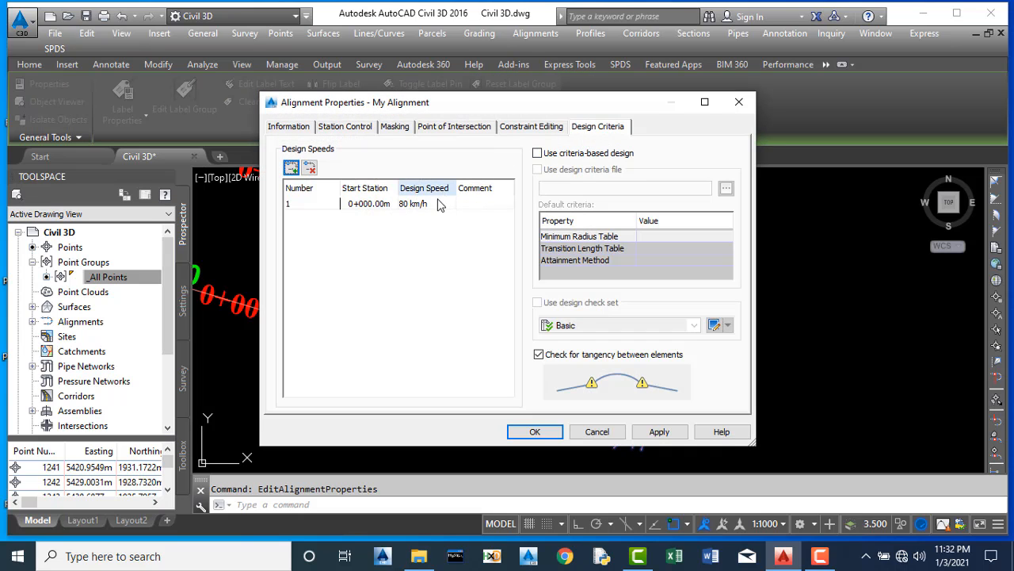
pyautogui.click(413, 205)
pyautogui.click(413, 206)
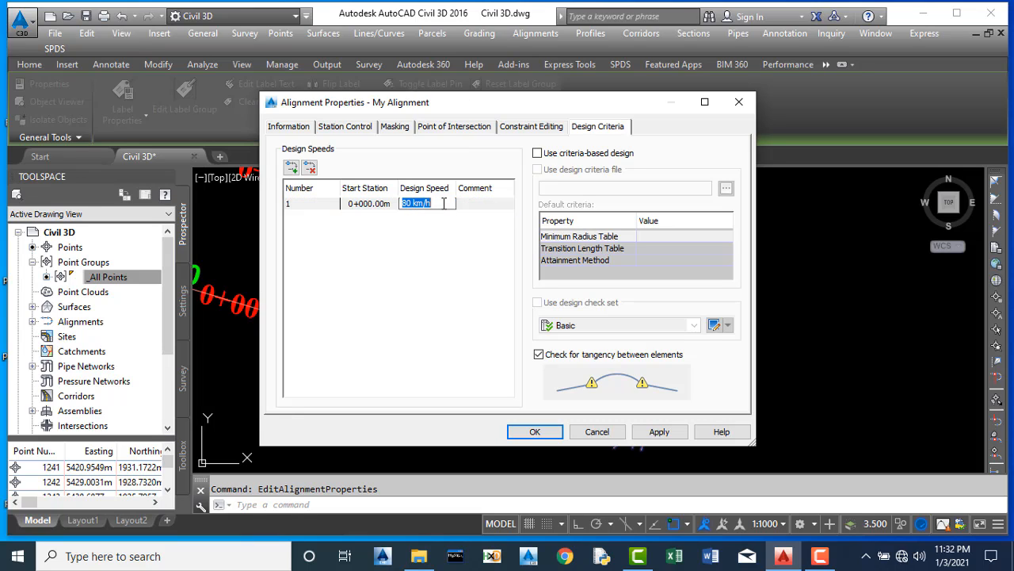
pyautogui.write('100')
pyautogui.press('Return')
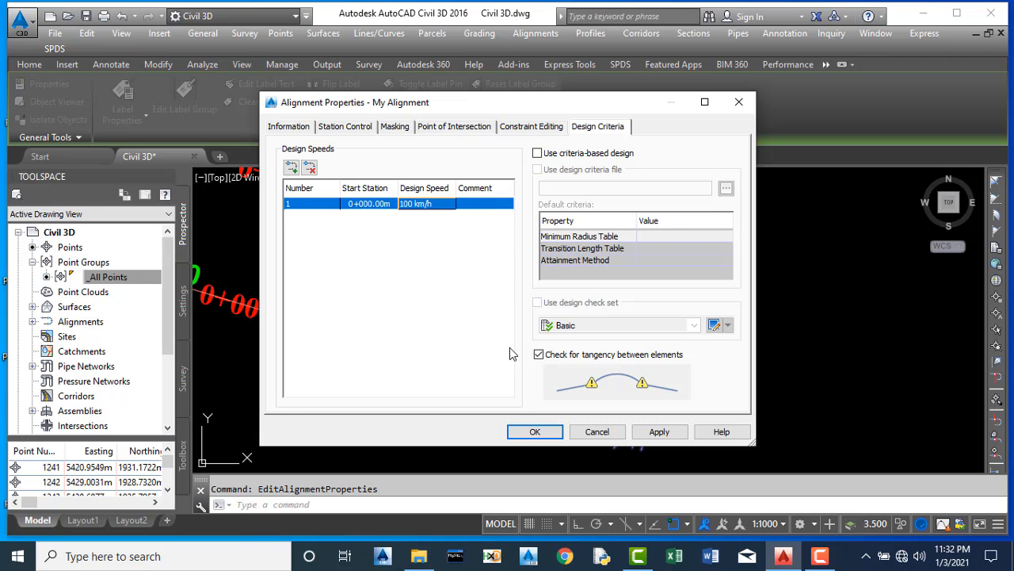
pyautogui.click(655, 432)
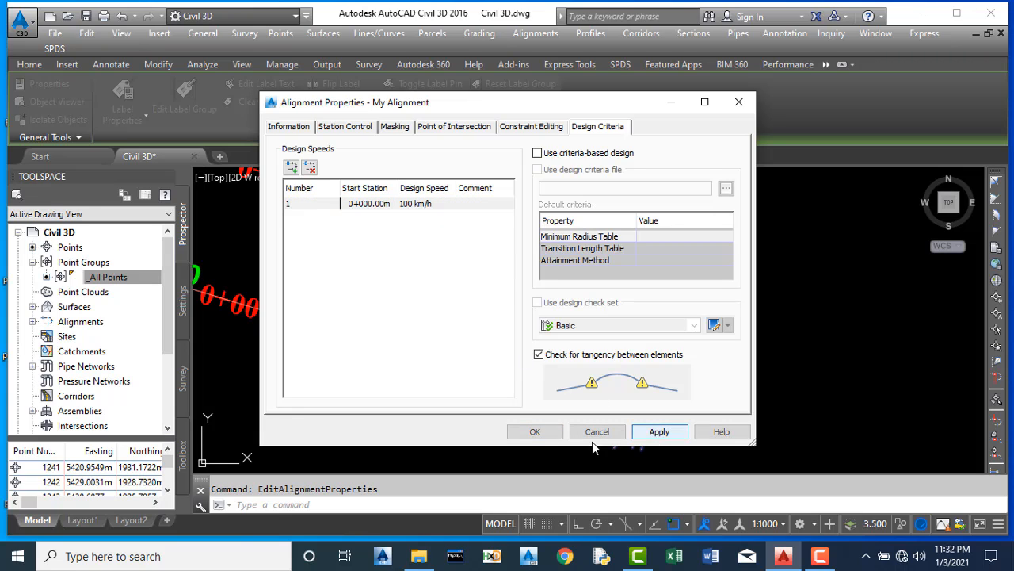
pyautogui.click(545, 432)
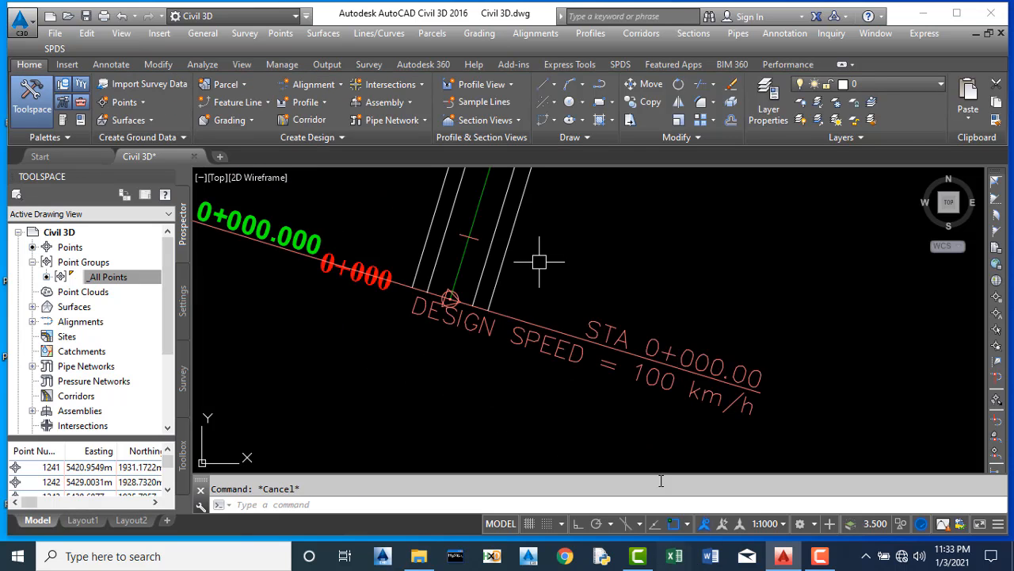
# Step: Open the Station over Speed label style used by the alignment's Design Speeds labels for editing
pyautogui.click(532, 325)
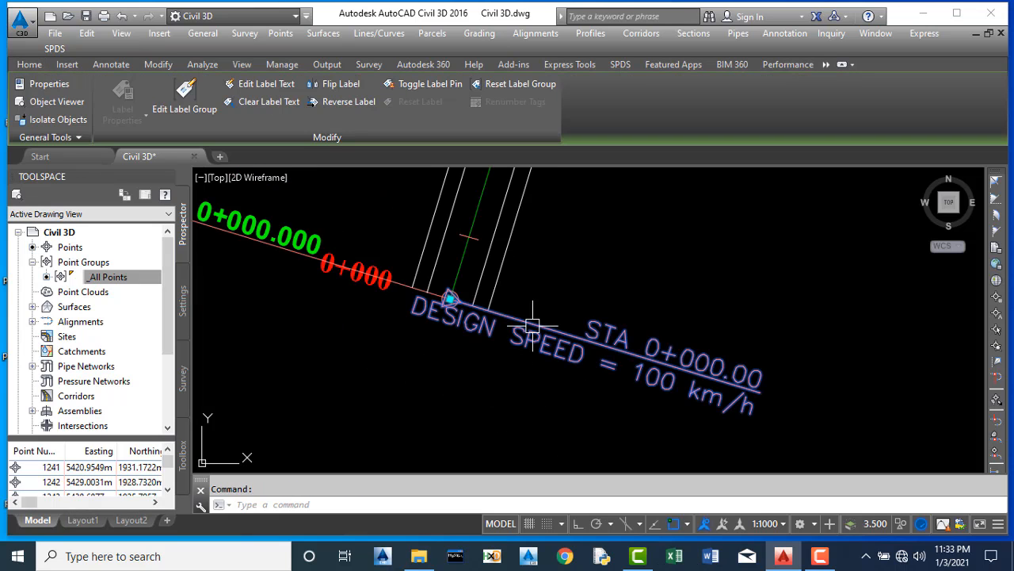
pyautogui.rightClick(532, 325)
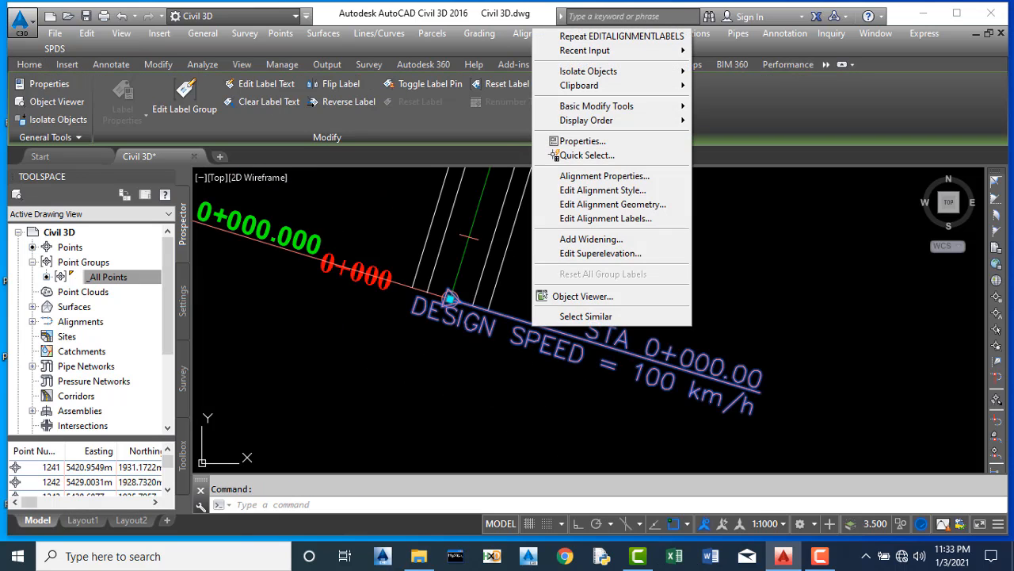
pyautogui.click(605, 219)
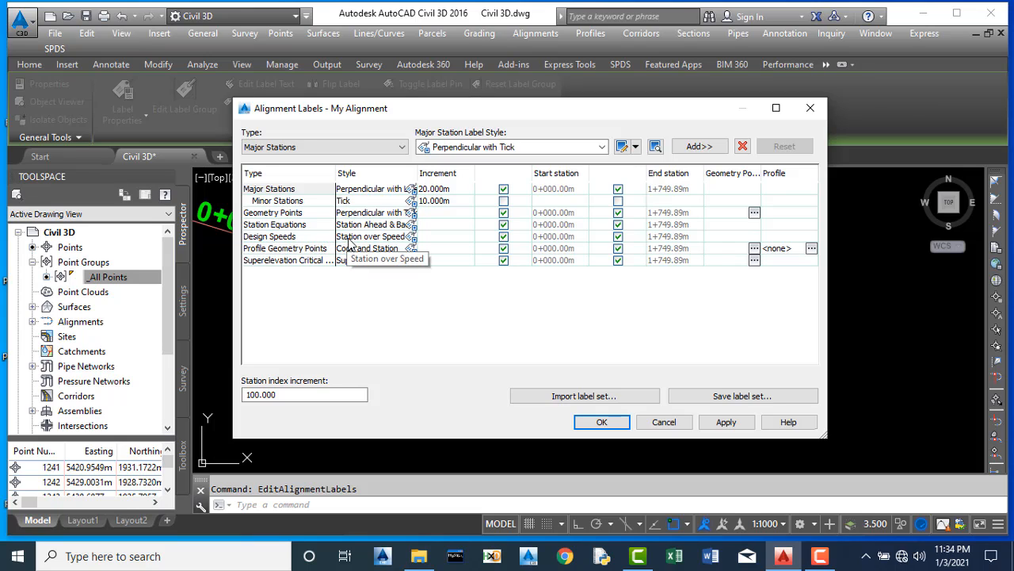
pyautogui.moveTo(541, 117)
pyautogui.mouseDown()
pyautogui.moveTo(449, 81)
pyautogui.moveTo(181, 66)
pyautogui.mouseUp()
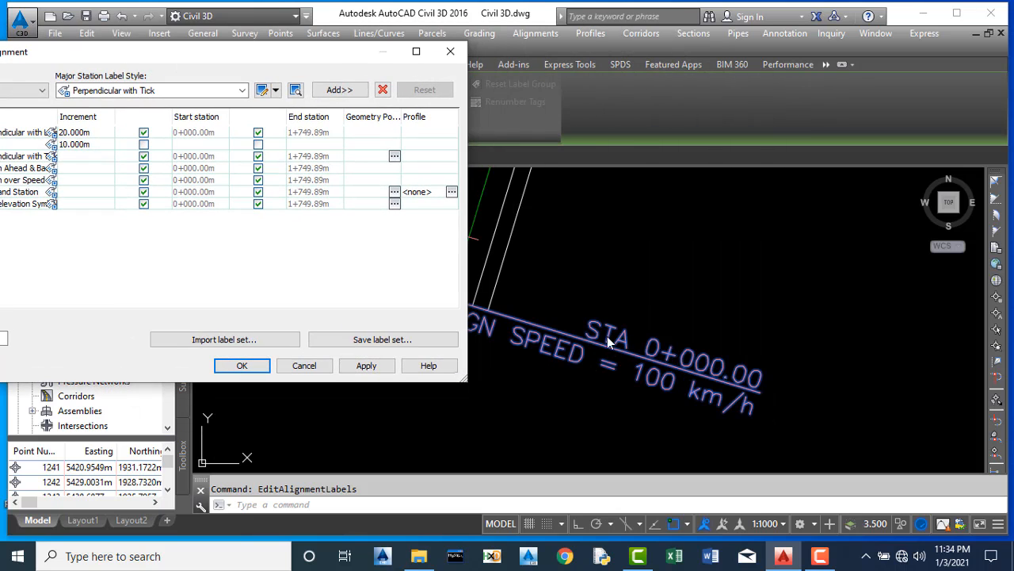
pyautogui.moveTo(253, 62); pyautogui.dragTo(604, 102)
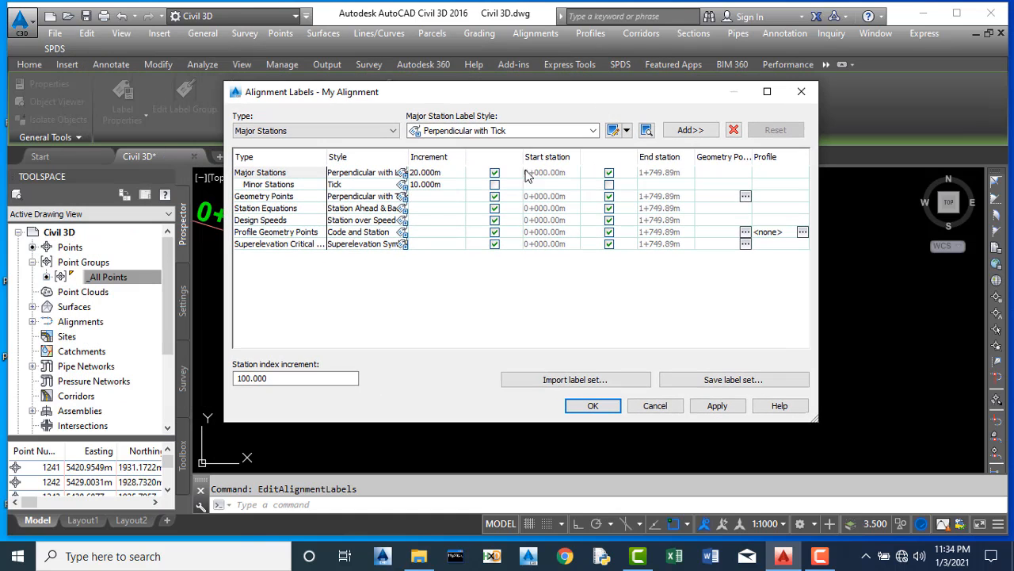
pyautogui.click(403, 221)
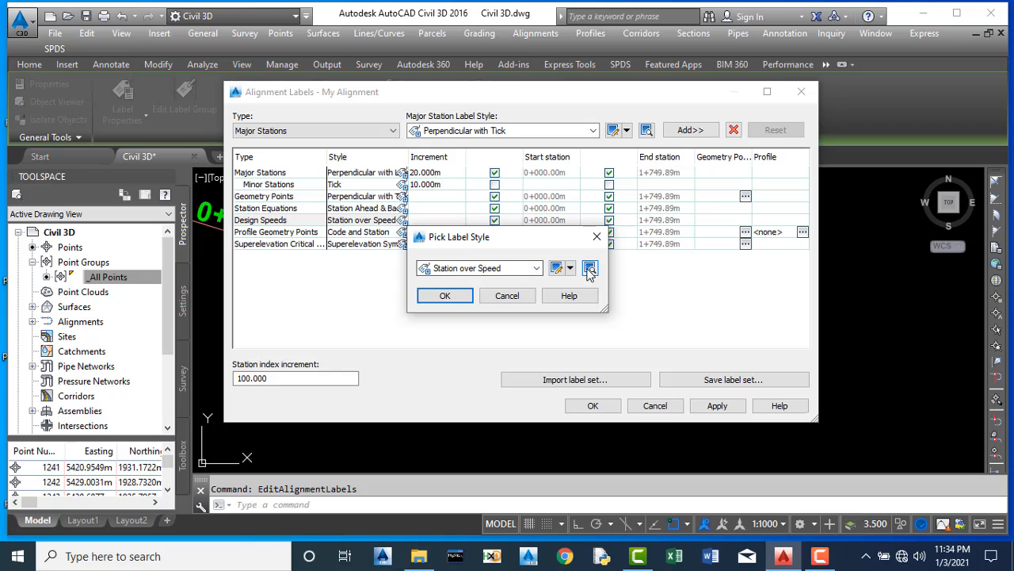
pyautogui.click(558, 269)
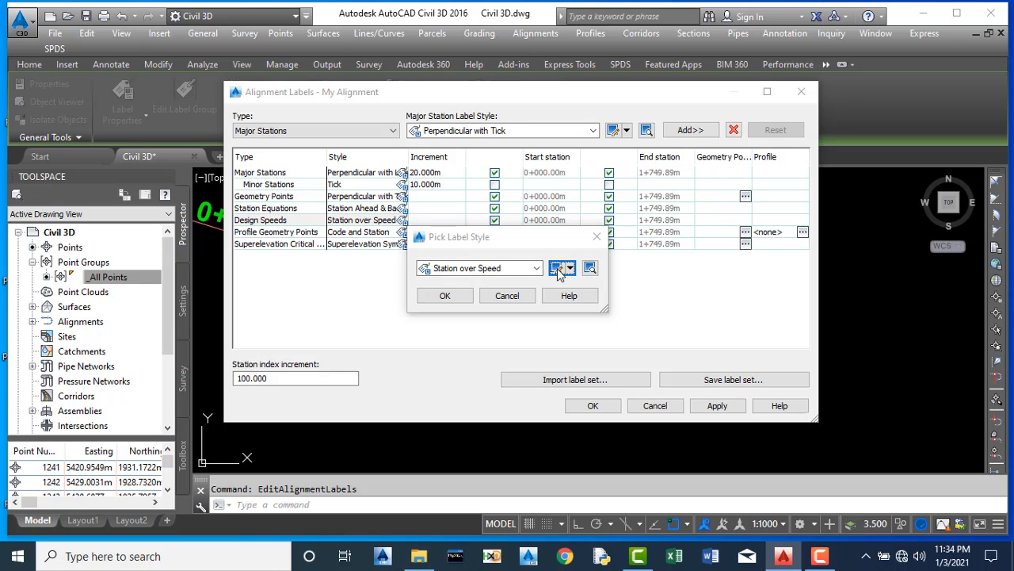
# Step: Set the font of the Station component's label text contents to Times New Roman
pyautogui.click(239, 156)
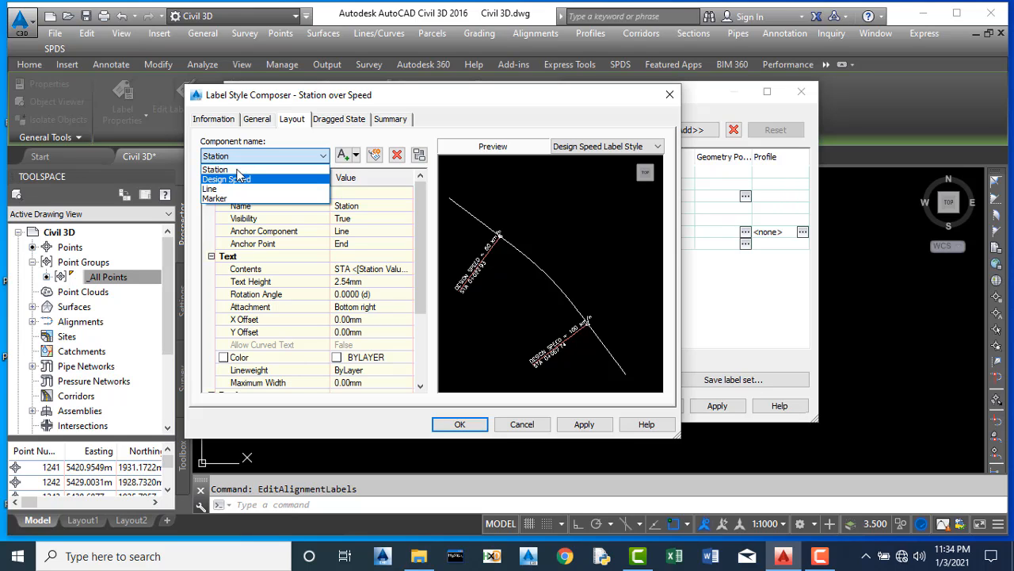
pyautogui.click(245, 168)
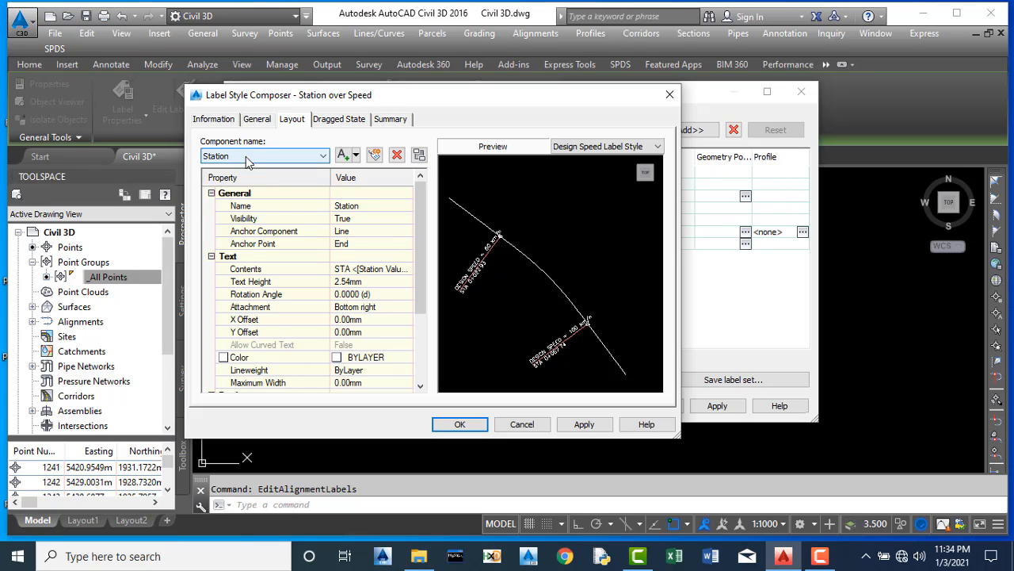
pyautogui.click(402, 273)
pyautogui.click(406, 269)
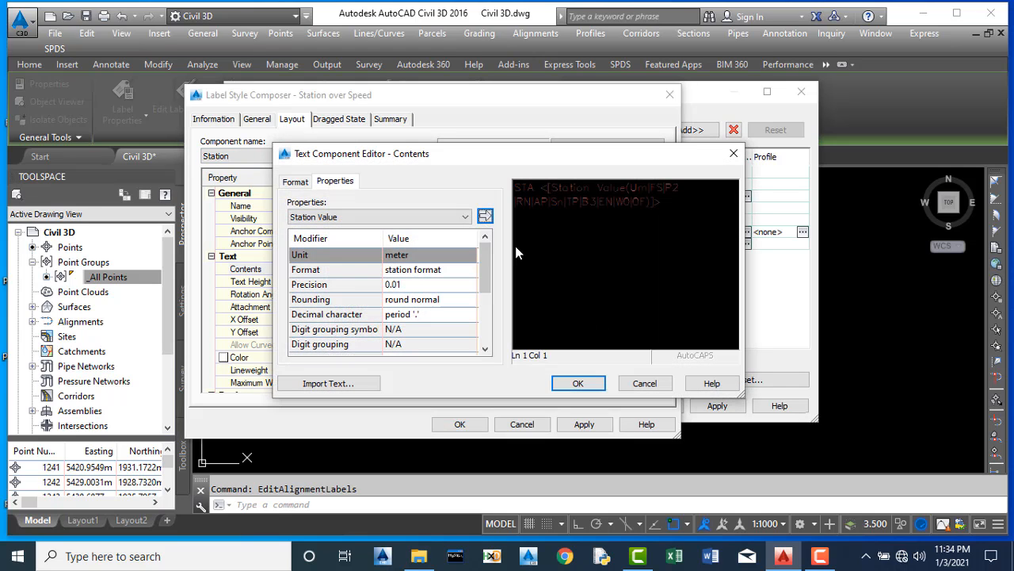
pyautogui.moveTo(666, 204); pyautogui.dragTo(489, 192)
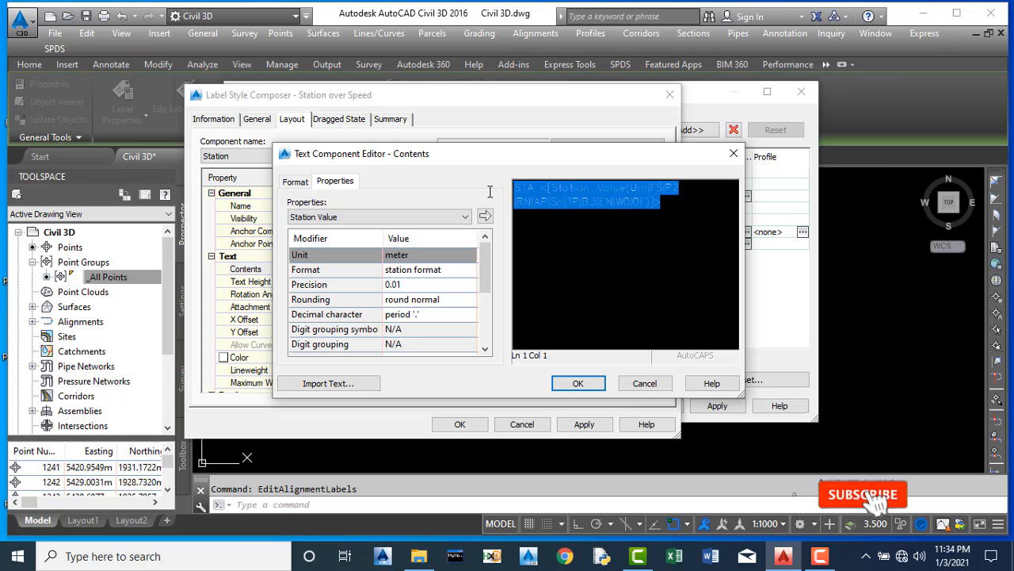
pyautogui.click(294, 181)
pyautogui.click(315, 275)
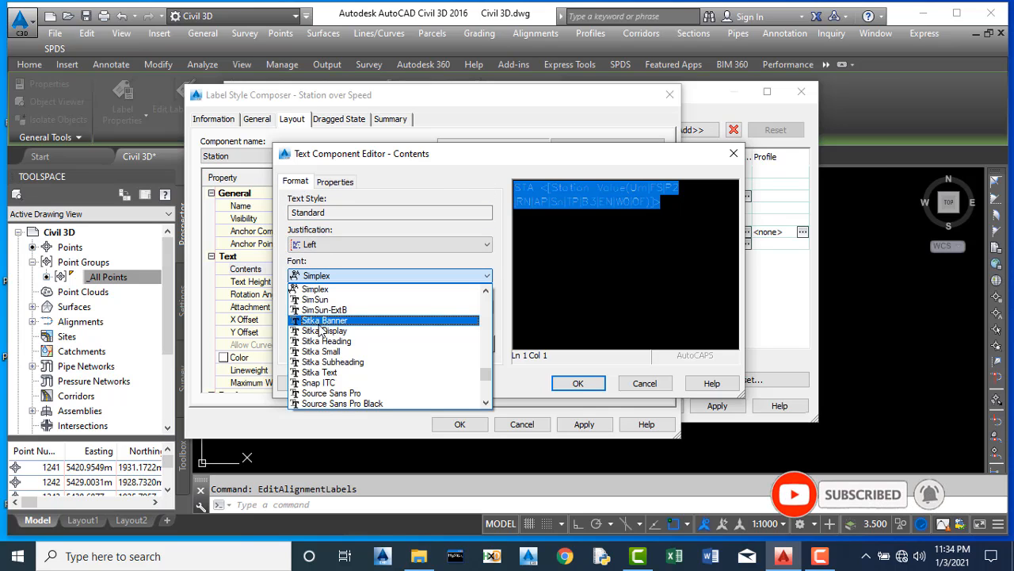
pyautogui.write('ti')
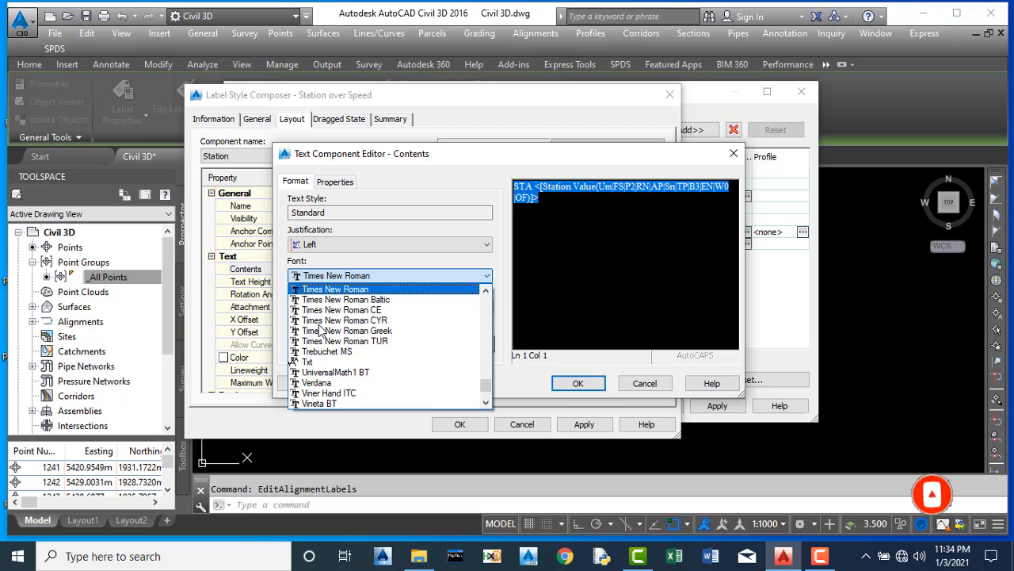
pyautogui.click(381, 290)
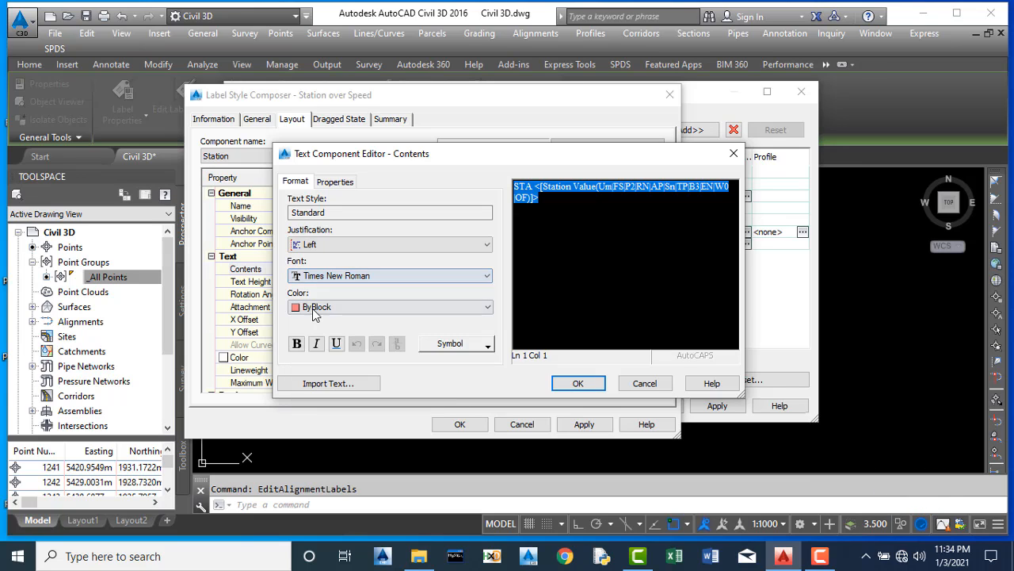
# Step: Make the Station component's text red and bold, and accept the edited contents
pyautogui.click(317, 307)
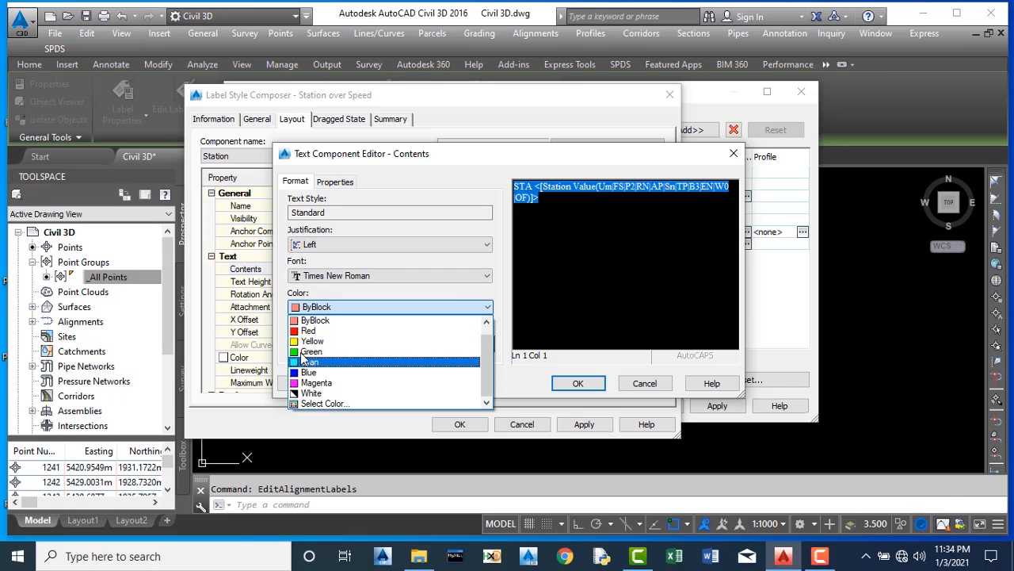
pyautogui.click(308, 331)
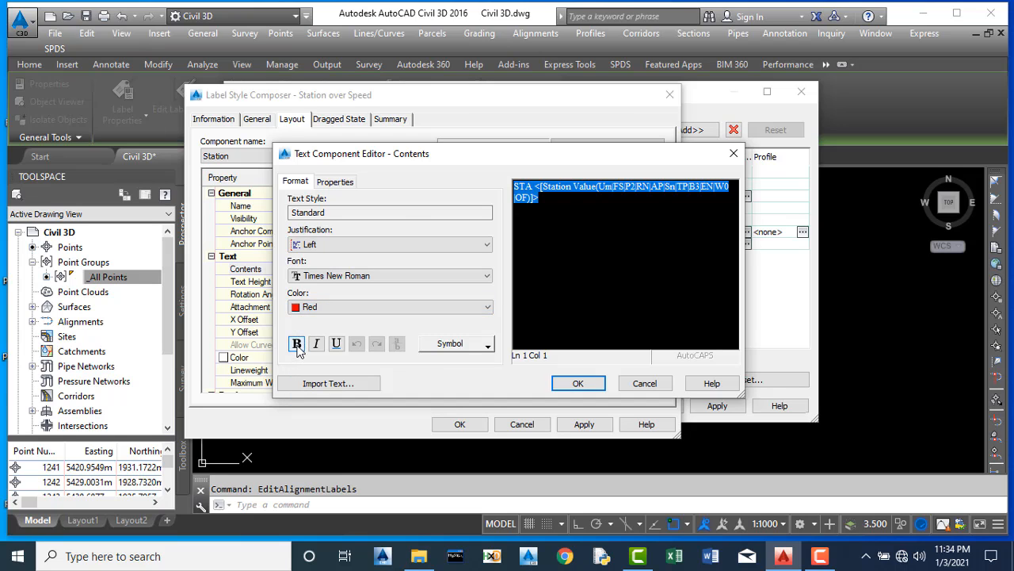
pyautogui.click(297, 343)
pyautogui.click(334, 182)
pyautogui.click(577, 383)
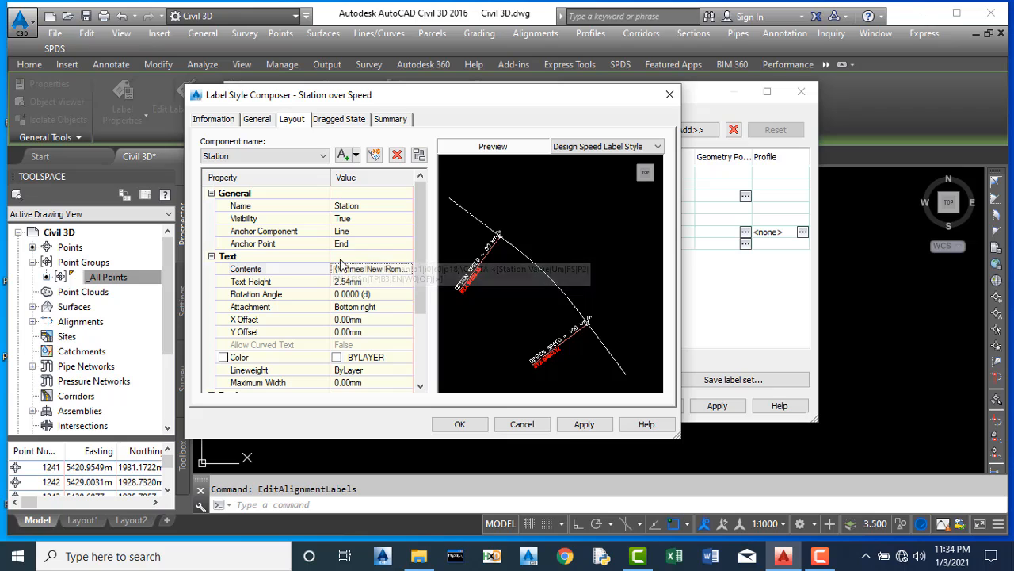
# Step: Set the font of the Design Speed component's label text contents to Times New Roman
pyautogui.click(235, 158)
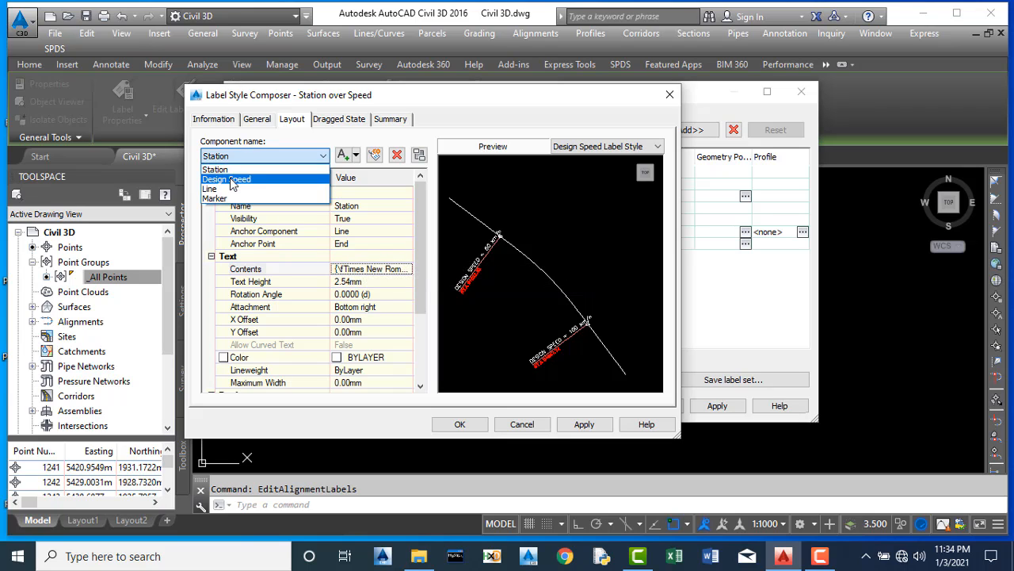
pyautogui.click(232, 180)
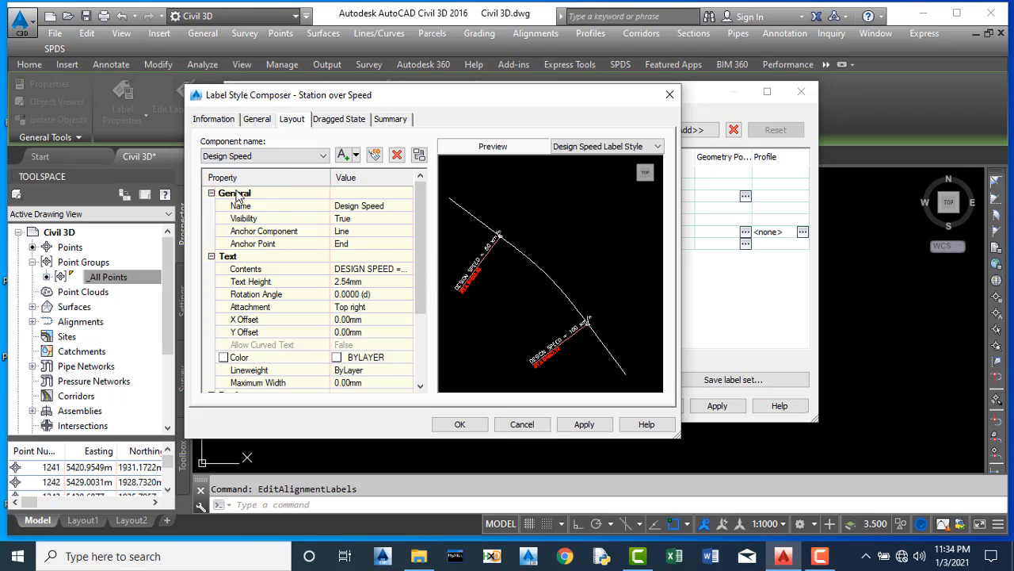
pyautogui.click(372, 269)
pyautogui.click(413, 270)
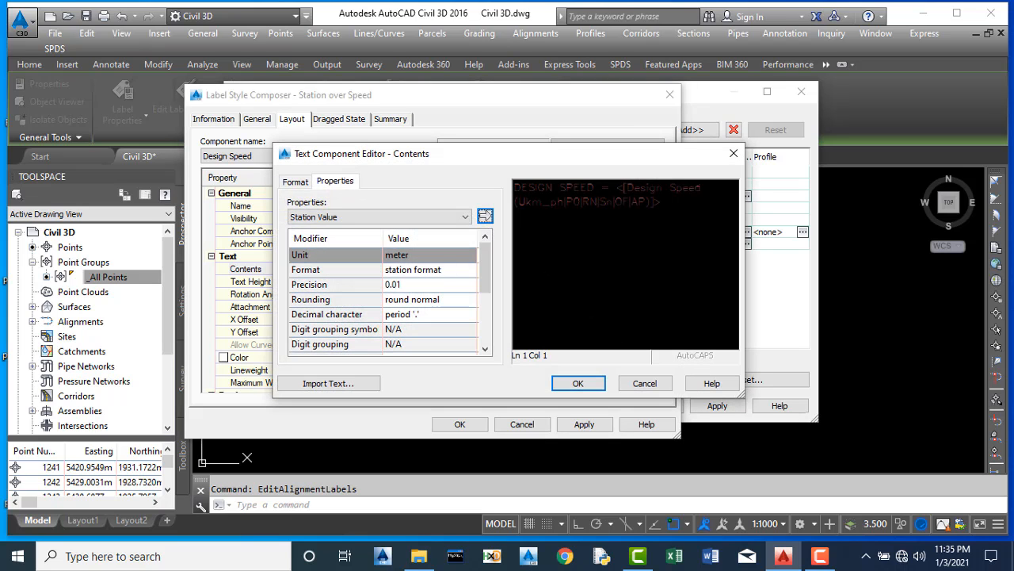
pyautogui.click(597, 202)
pyautogui.hotkey('ctrl', 'a')
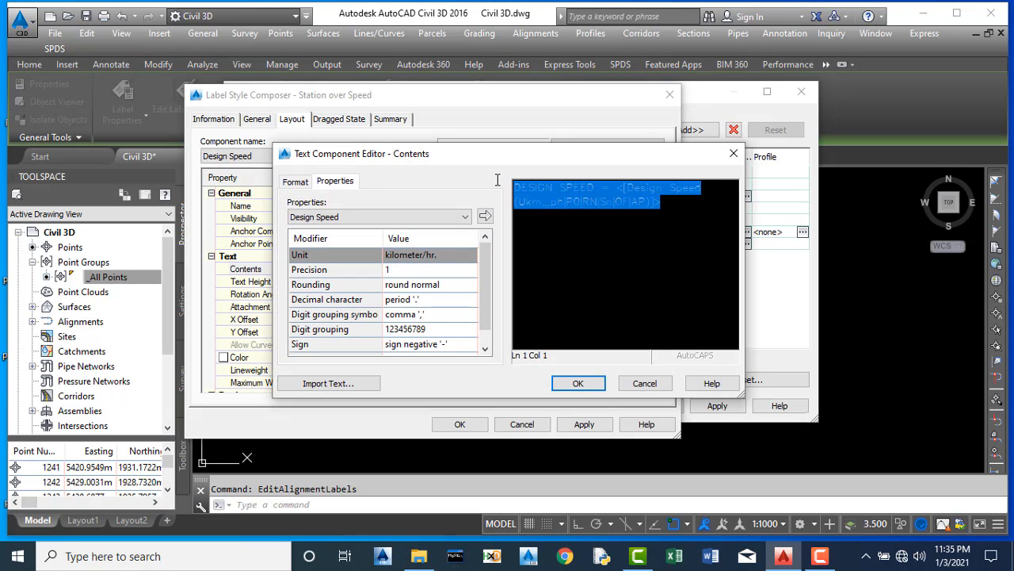
pyautogui.click(295, 182)
pyautogui.click(317, 247)
pyautogui.click(313, 260)
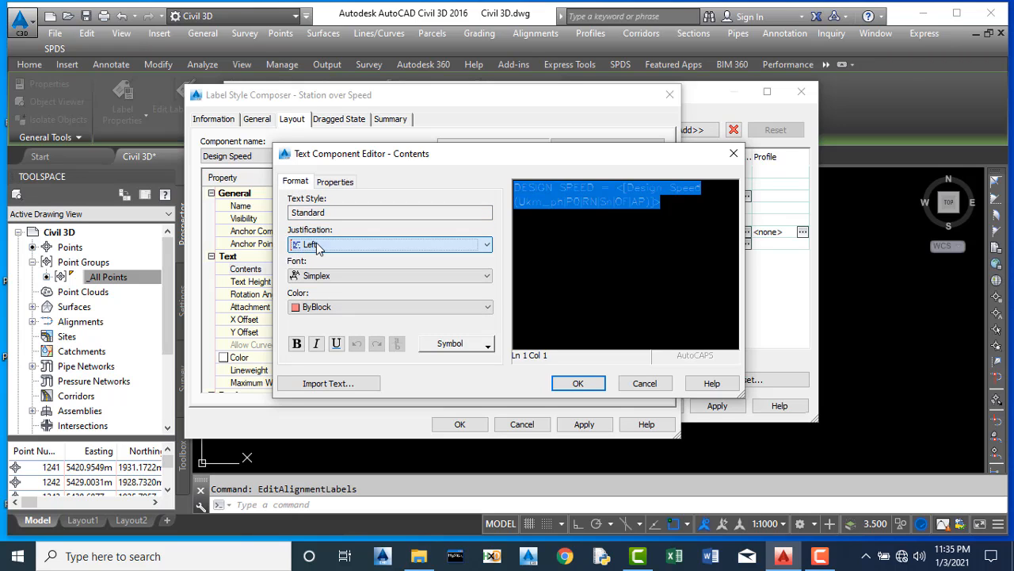
pyautogui.click(319, 275)
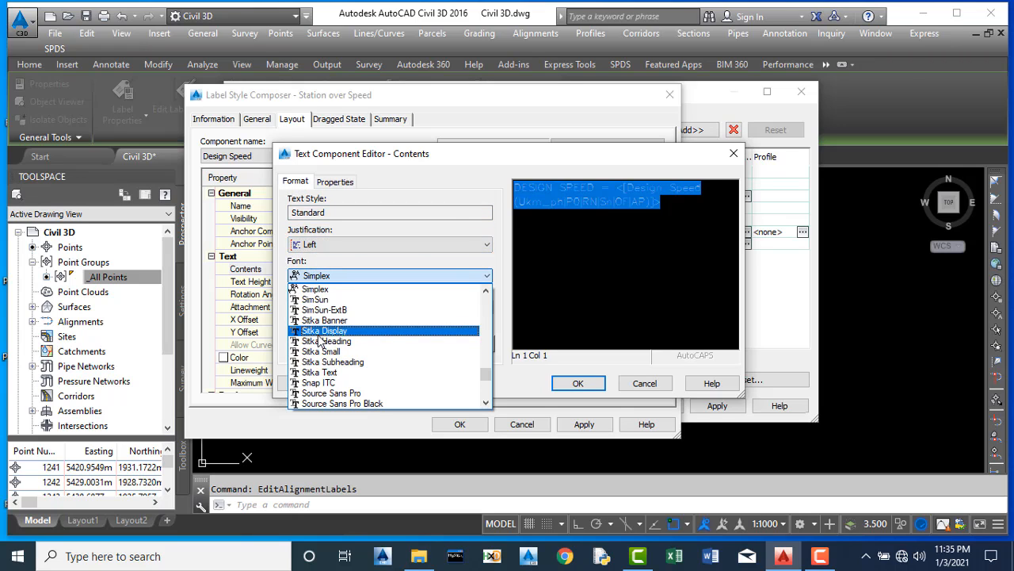
pyautogui.write('ti')
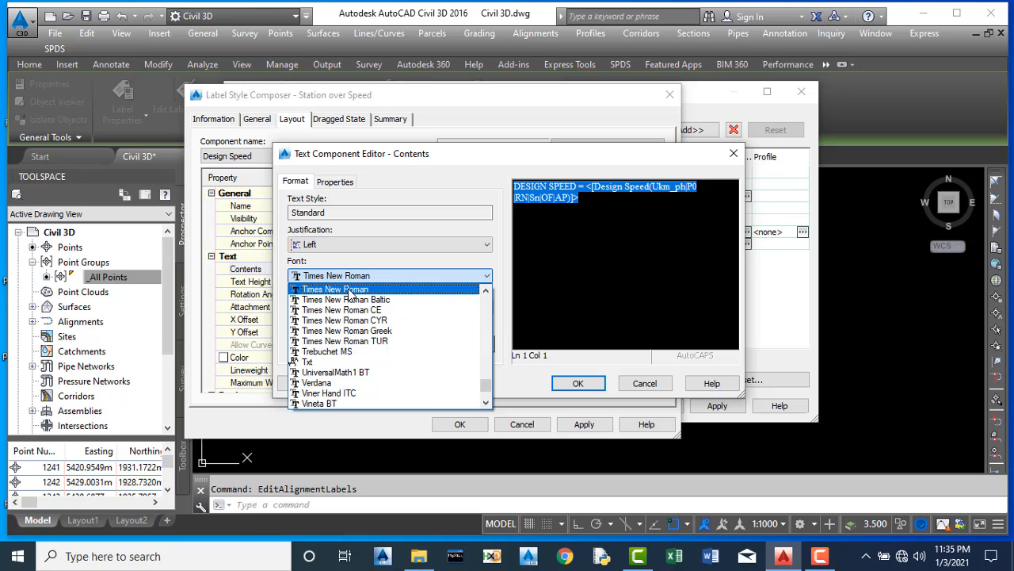
pyautogui.click(349, 290)
# Step: Make the Design Speed component's text red and bold, and accept the edited contents
pyautogui.click(316, 307)
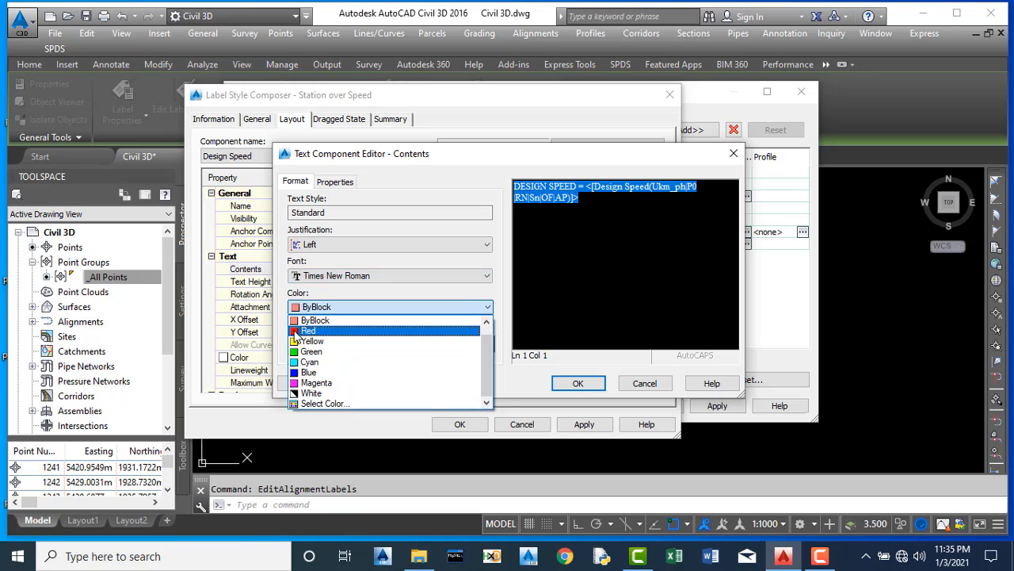
pyautogui.click(295, 332)
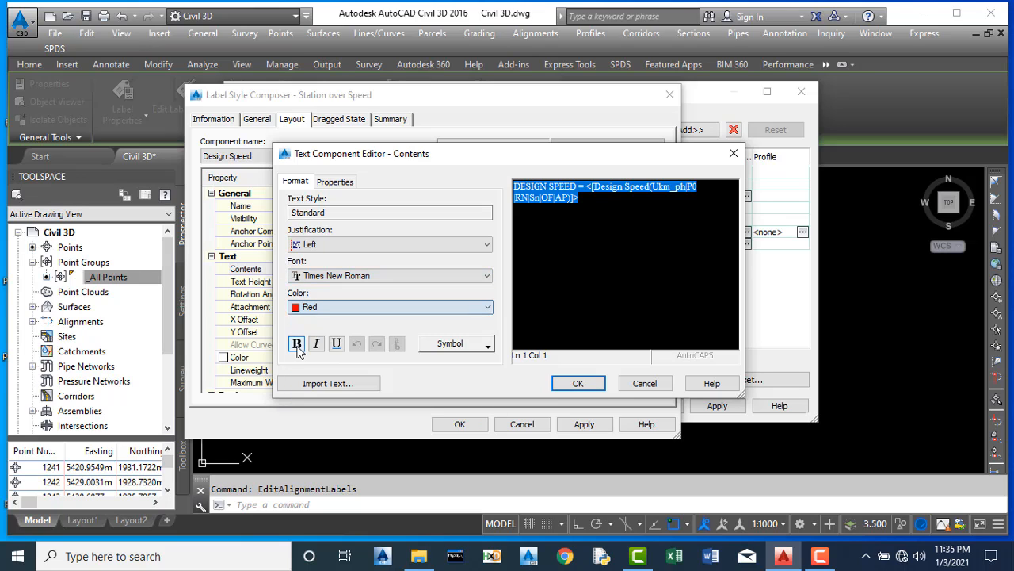
pyautogui.click(578, 384)
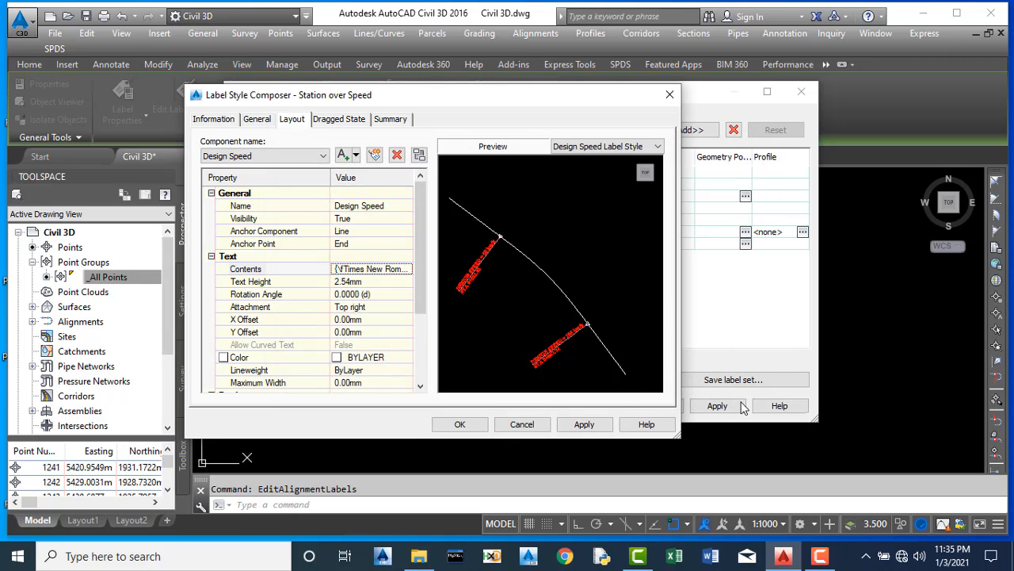
# Step: Save the Station over Speed style, apply it to My Alignment's labels and clear the label selection
pyautogui.click(585, 424)
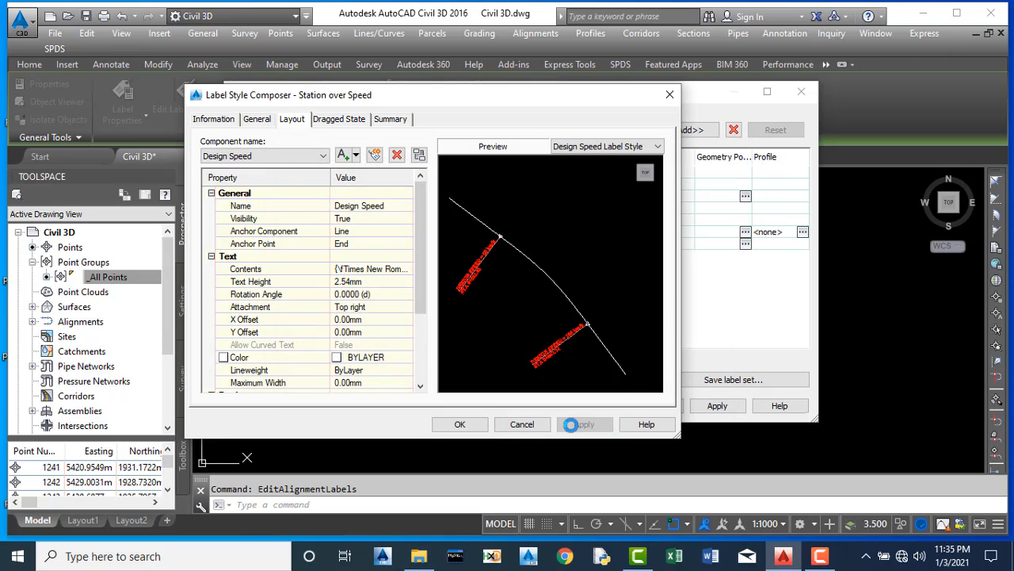
pyautogui.click(459, 424)
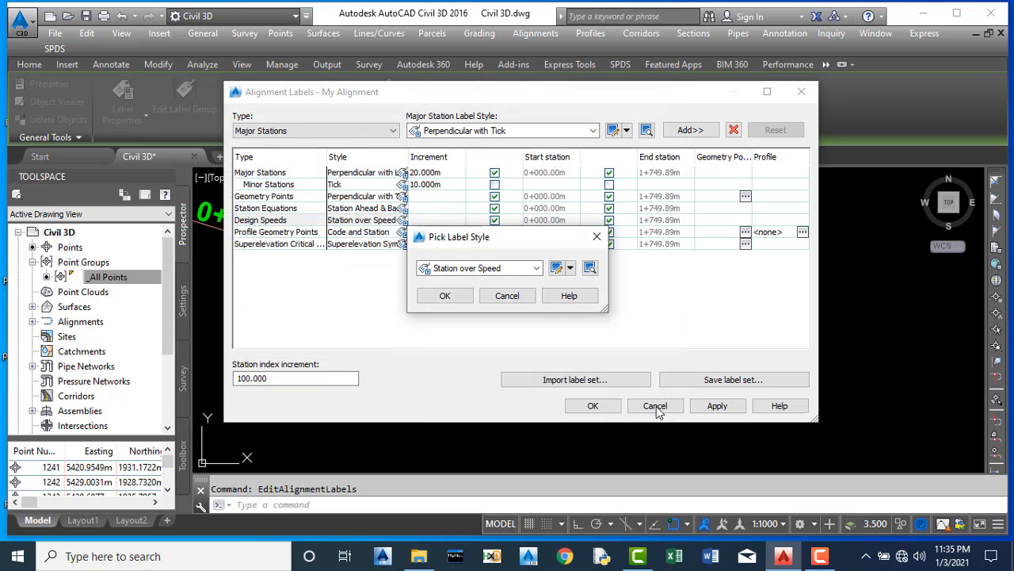
pyautogui.click(444, 295)
pyautogui.click(713, 405)
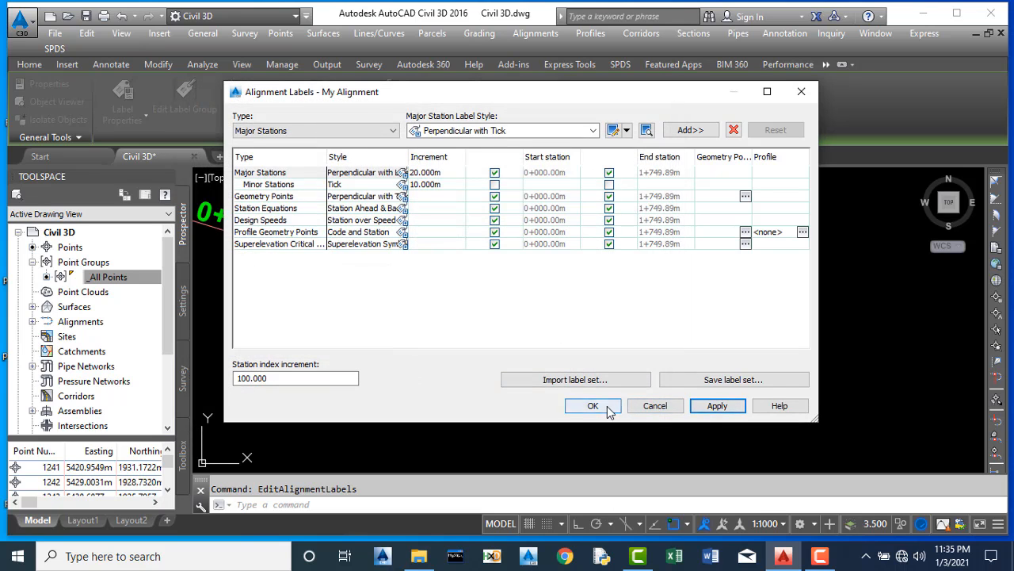
pyautogui.click(592, 406)
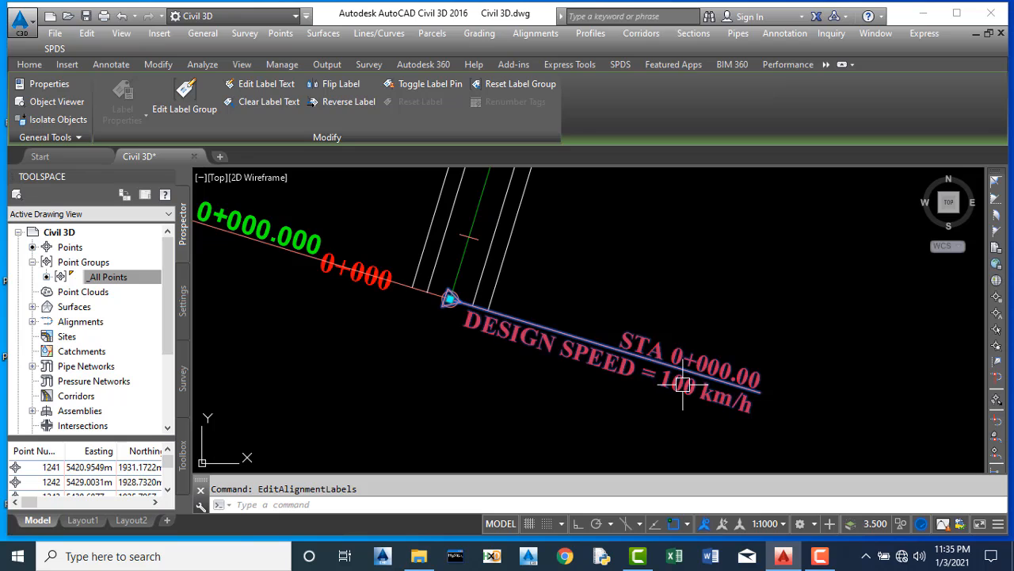
pyautogui.press('Escape')
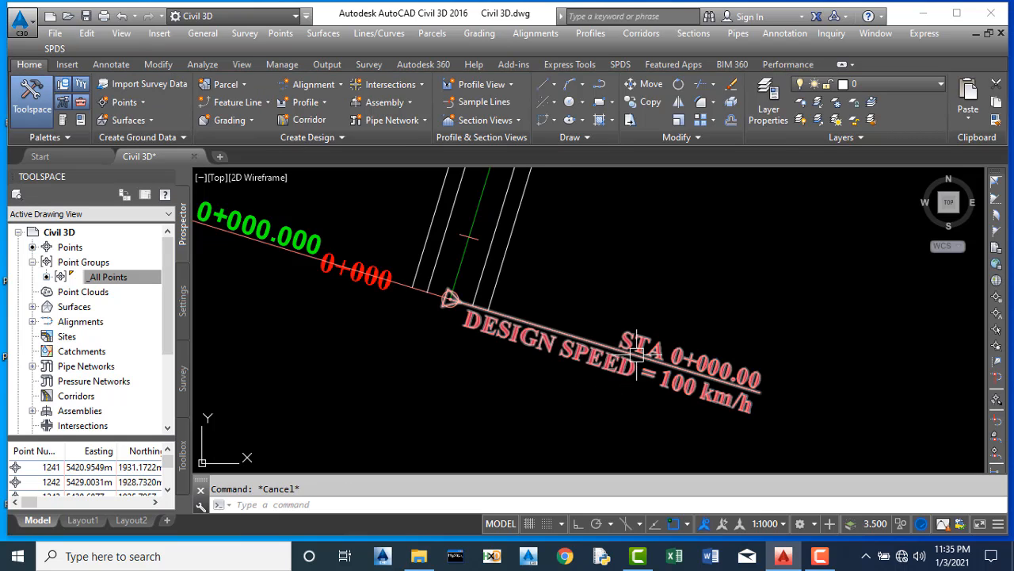
# Step: Examine the design speed, station and curve labels from the start of the alignment to its far end
pyautogui.scroll(-2, 654, 351)
pyautogui.scroll(-4, 655, 351)
pyautogui.scroll(-2, 539, 348)
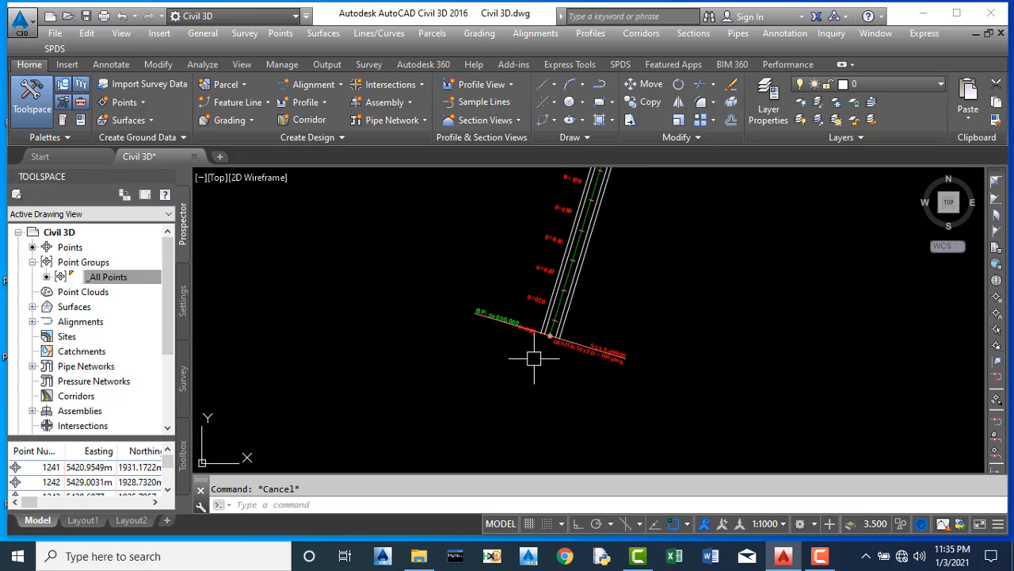
pyautogui.scroll(2, 555, 317)
pyautogui.scroll(-3, 565, 312)
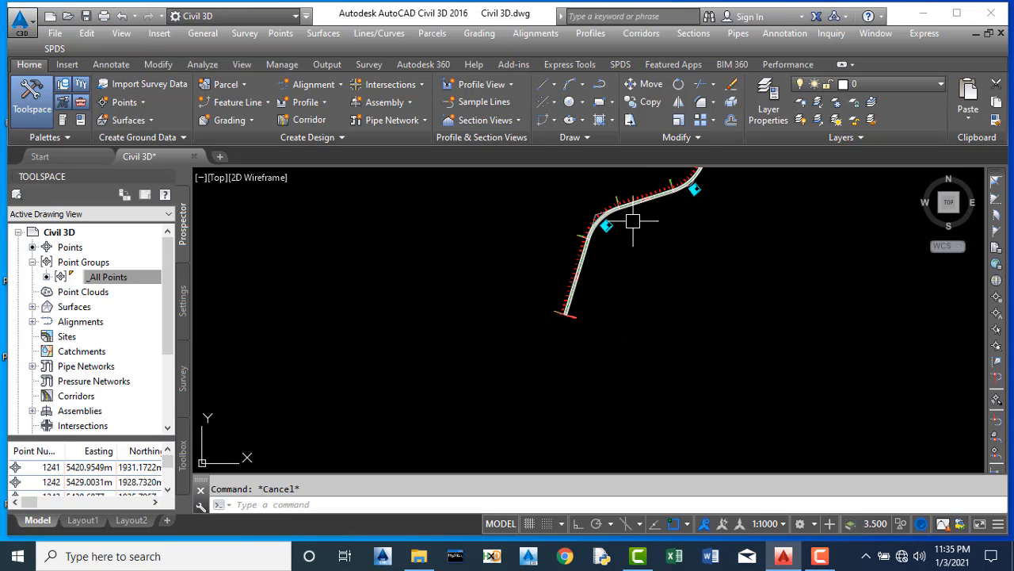
pyautogui.scroll(4, 620, 212)
pyautogui.scroll(-5, 489, 310)
pyautogui.scroll(5, 617, 214)
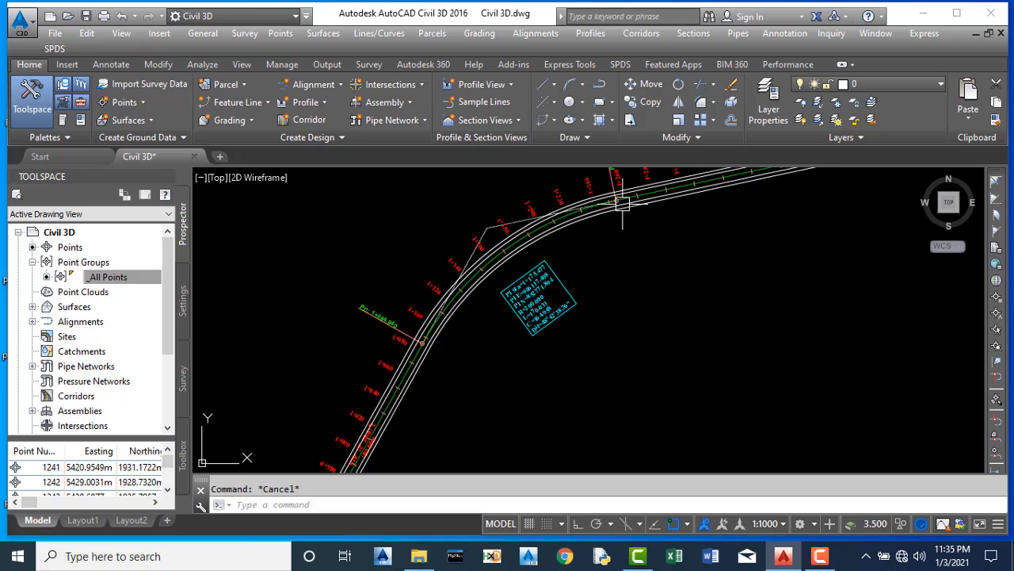
pyautogui.scroll(-3, 513, 238)
pyautogui.scroll(-3, 476, 222)
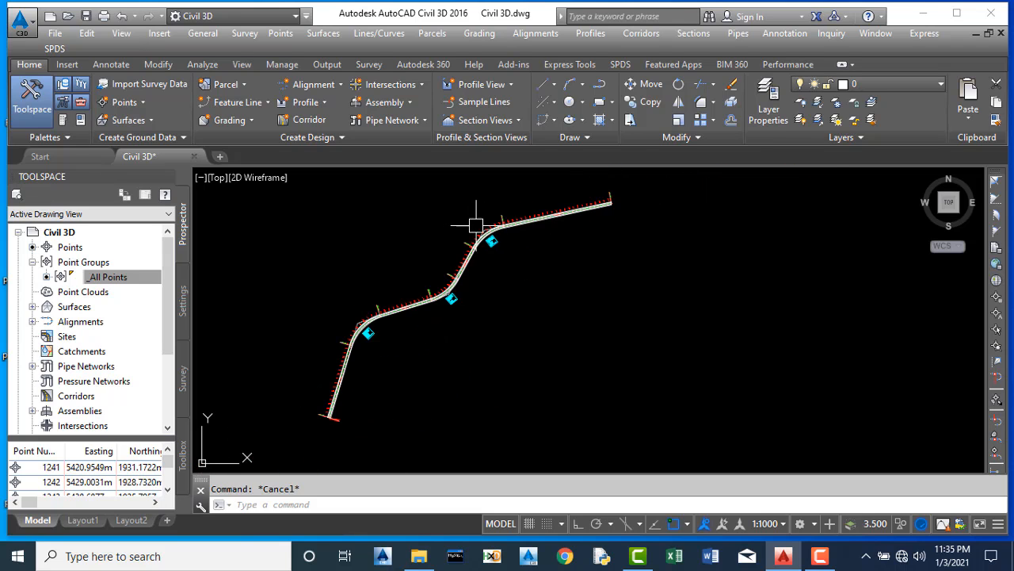
# Step: Examine the station labels and curve data box around the alignment's last curve
pyautogui.scroll(3, 486, 237)
pyautogui.scroll(4, 486, 252)
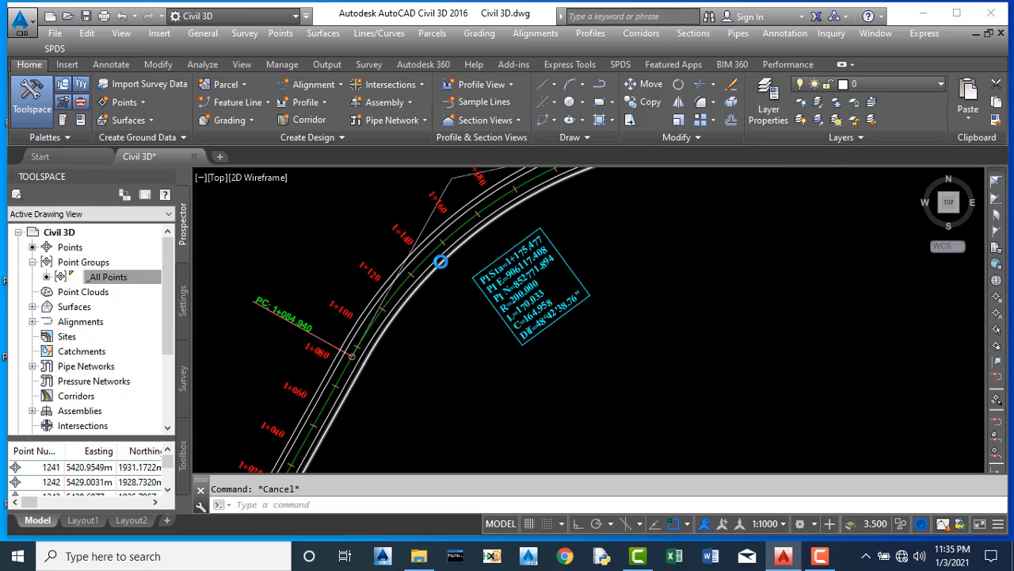
pyautogui.scroll(-3, 437, 260)
pyautogui.scroll(-4, 436, 260)
pyautogui.scroll(2, 566, 237)
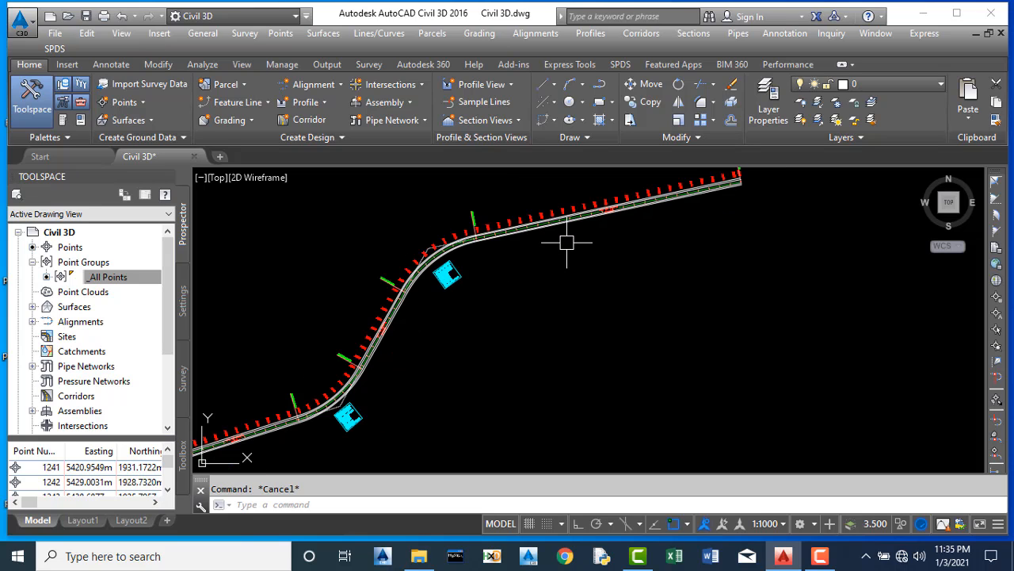
pyautogui.scroll(3, 516, 225)
pyautogui.scroll(-3, 465, 228)
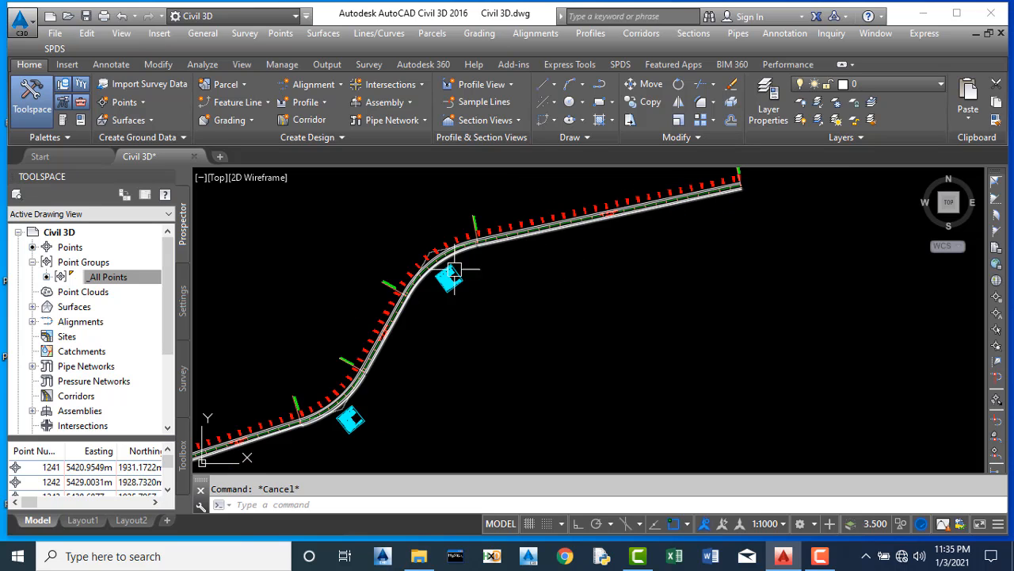
pyautogui.scroll(2, 408, 270)
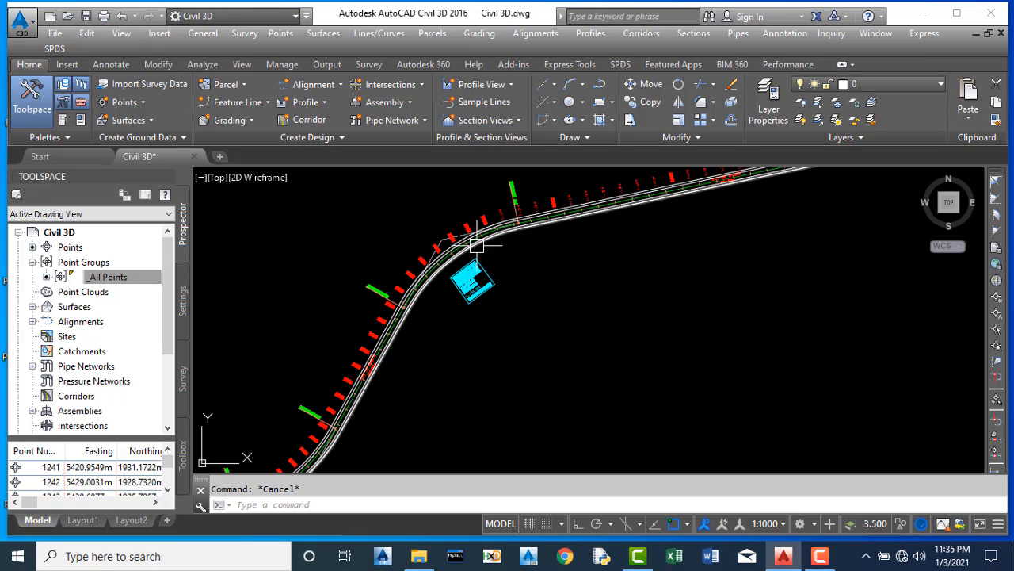
pyautogui.scroll(2, 468, 252)
pyautogui.scroll(-2, 509, 249)
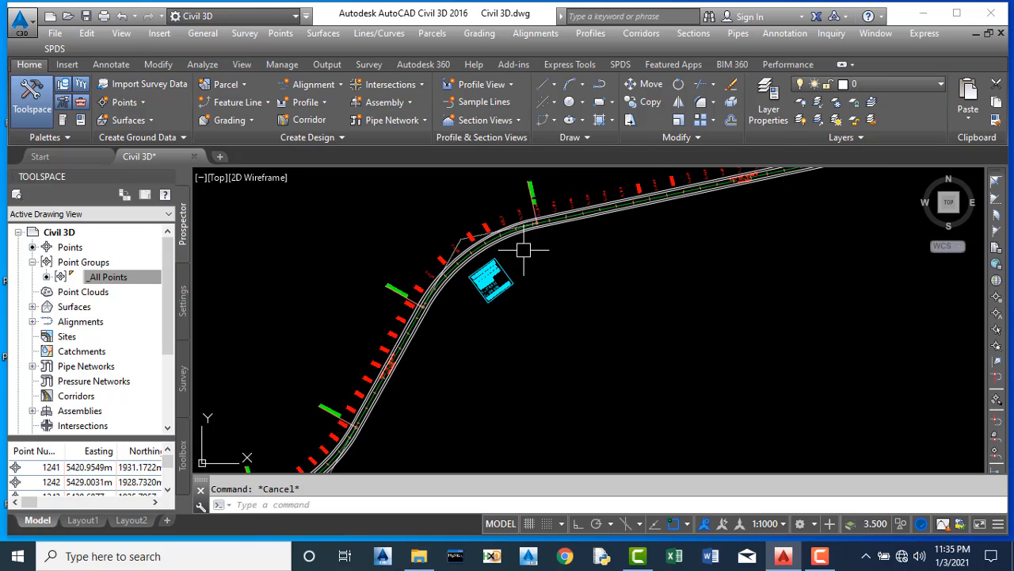
pyautogui.scroll(3, 520, 249)
pyautogui.scroll(3, 437, 251)
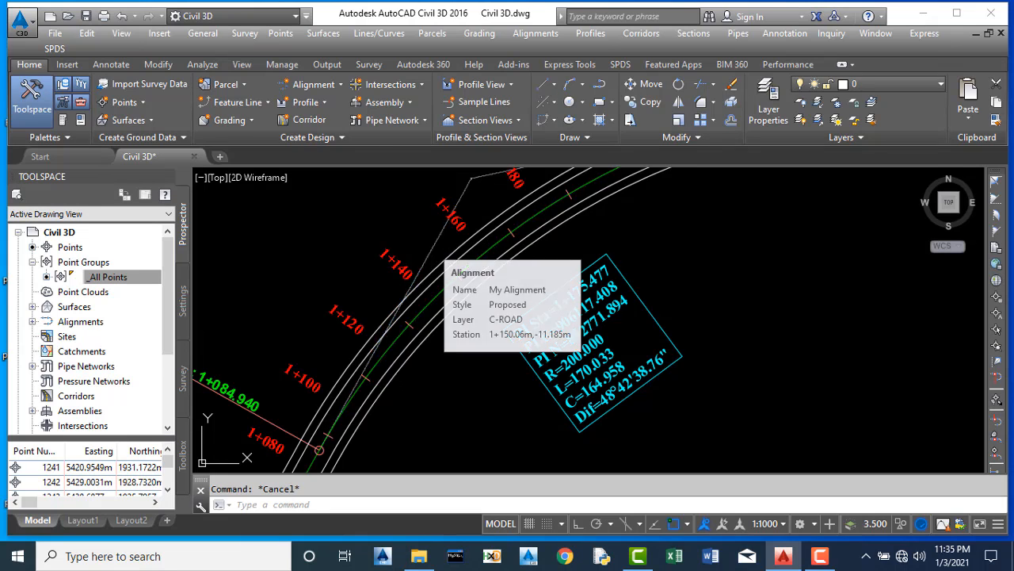
# Step: Open My Alignment's geometry for editing and show its entities in the alignment grid view
pyautogui.click(433, 250)
pyautogui.rightClick(433, 250)
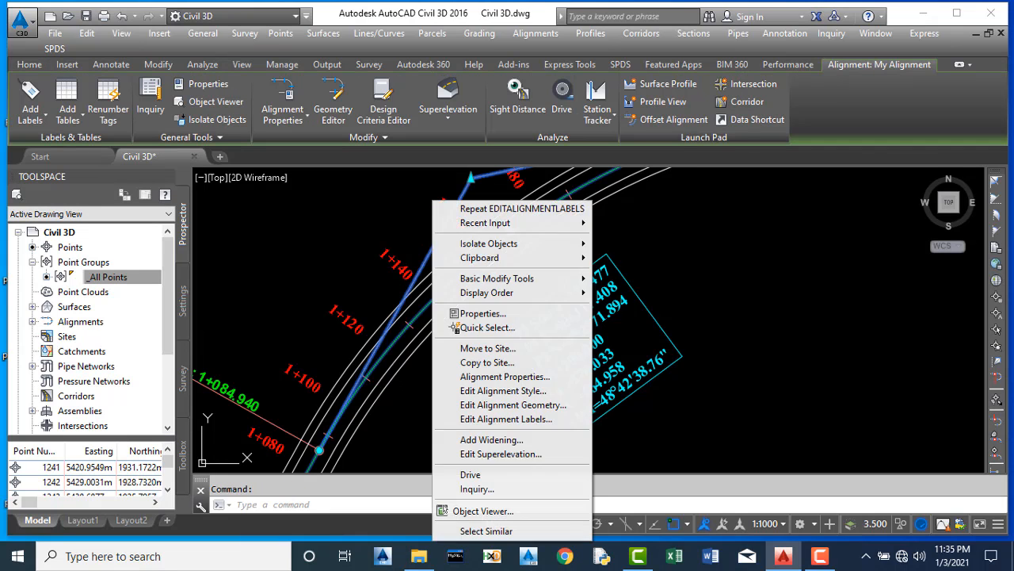
pyautogui.click(533, 409)
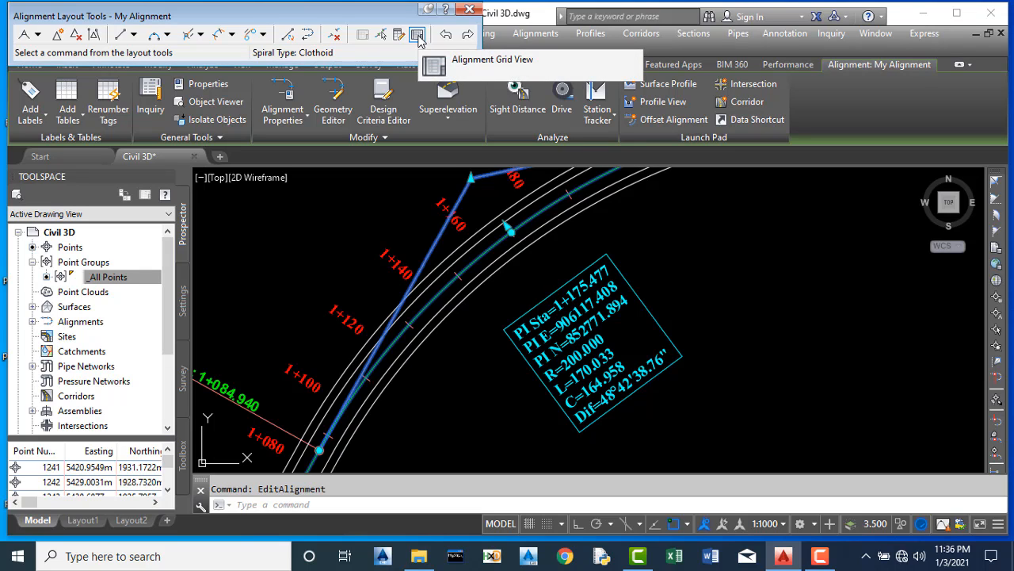
pyautogui.click(418, 36)
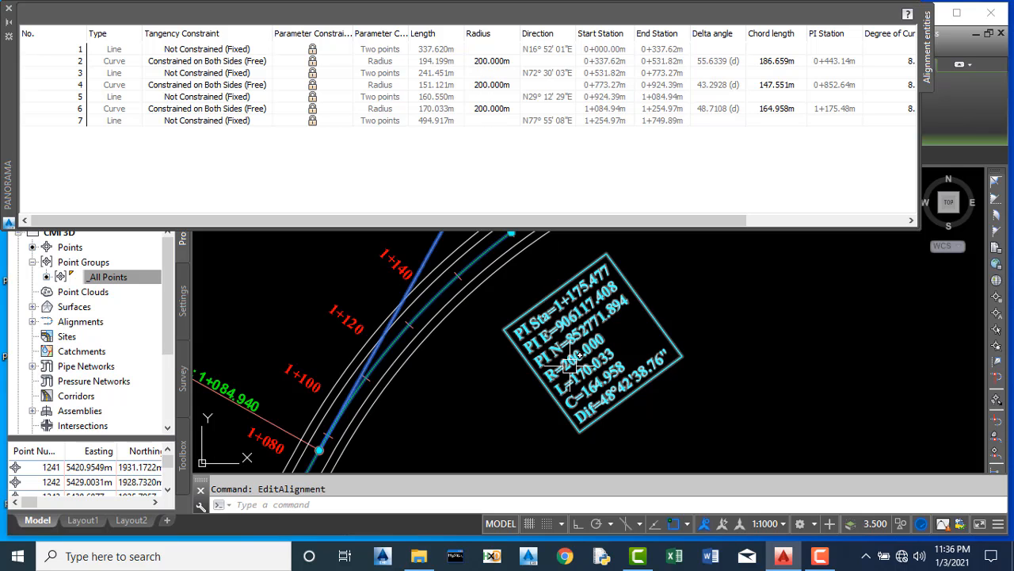
# Step: Set the radius of the alignment's second curve, entity 4, to 300 m
pyautogui.scroll(-2, 643, 378)
pyautogui.scroll(-5, 646, 365)
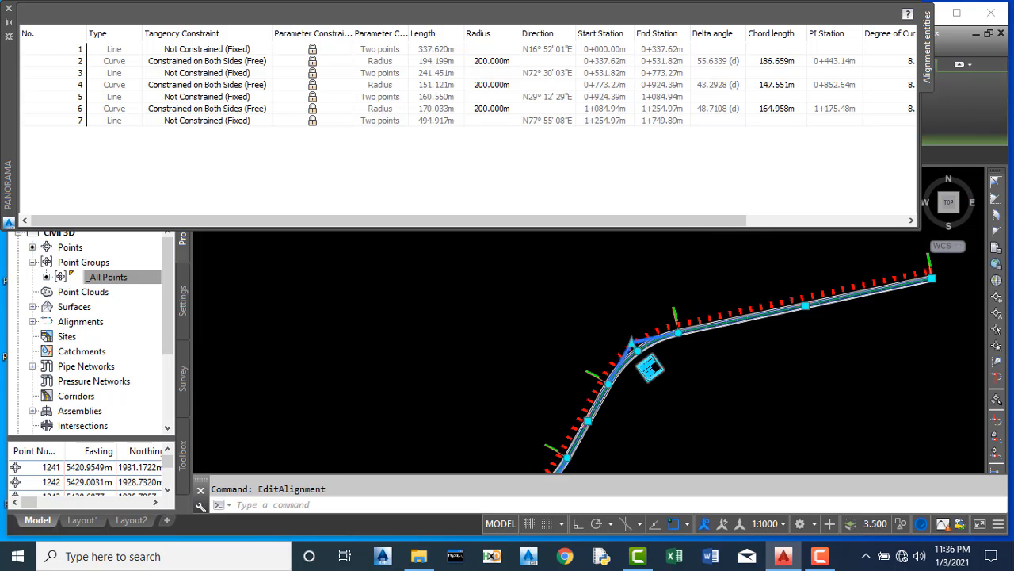
pyautogui.scroll(4, 563, 417)
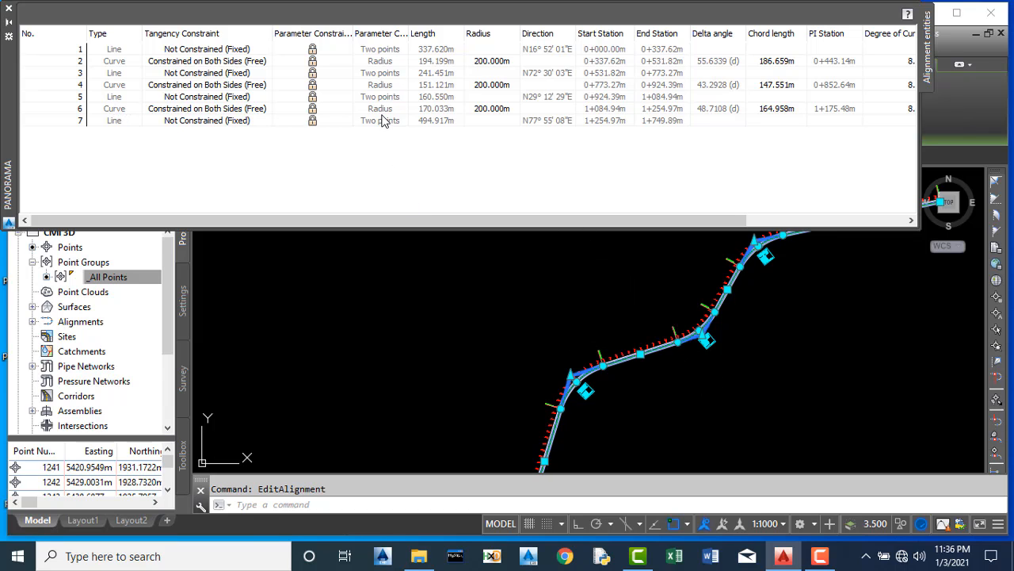
pyautogui.scroll(-2, 630, 365)
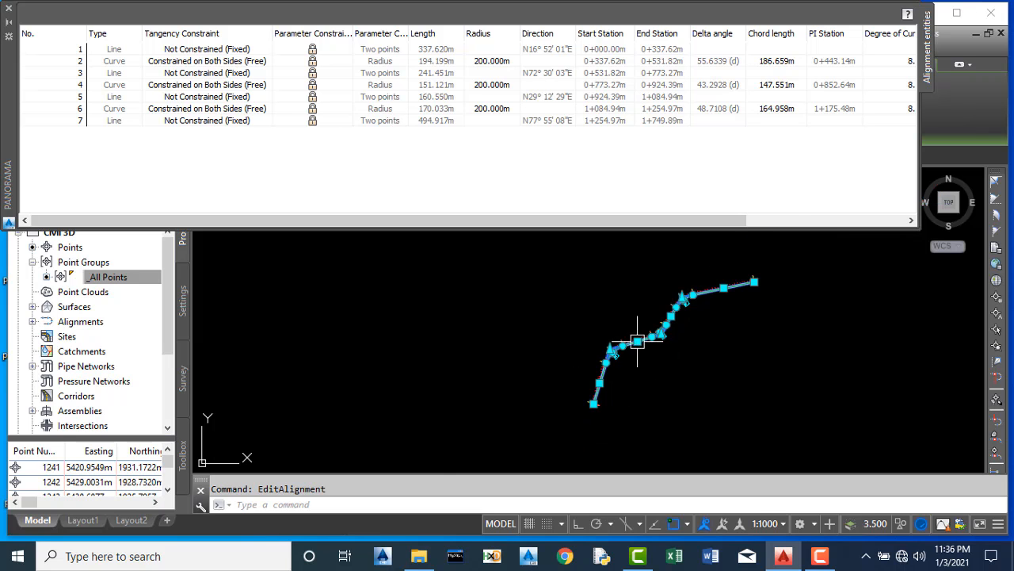
pyautogui.scroll(5, 634, 344)
pyautogui.scroll(4, 666, 364)
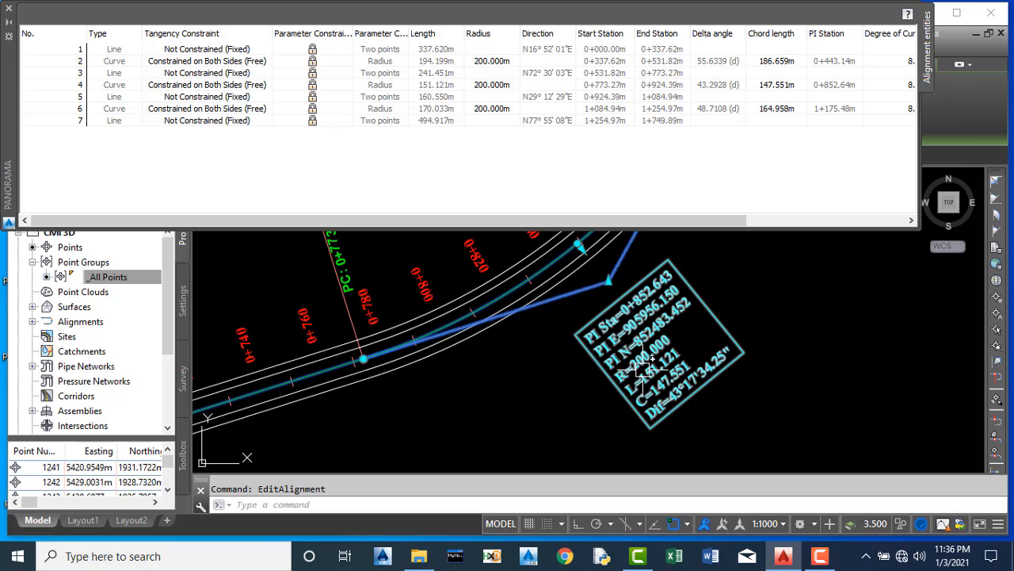
pyautogui.scroll(1, 648, 366)
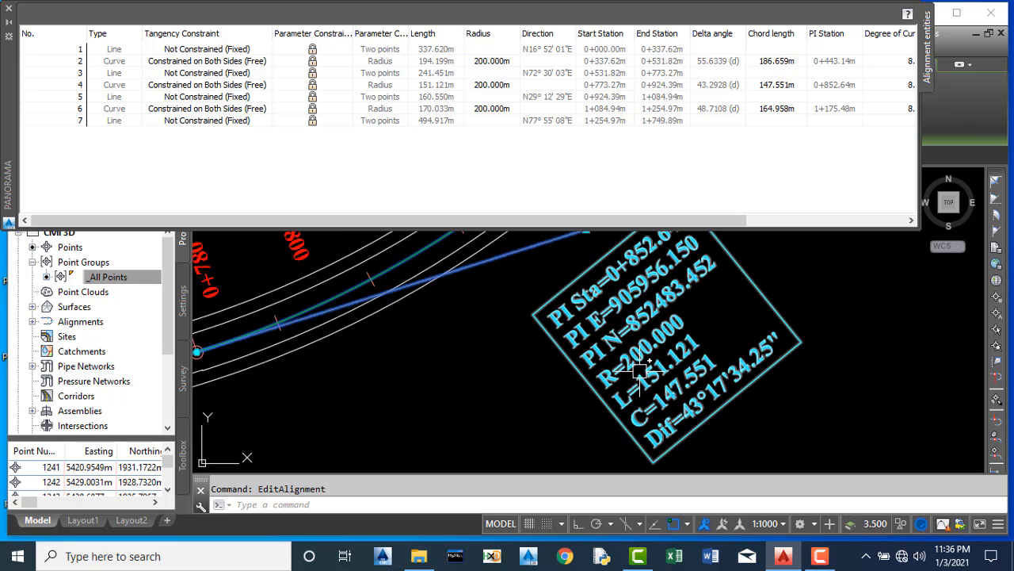
pyautogui.click(481, 86)
pyautogui.click(483, 85)
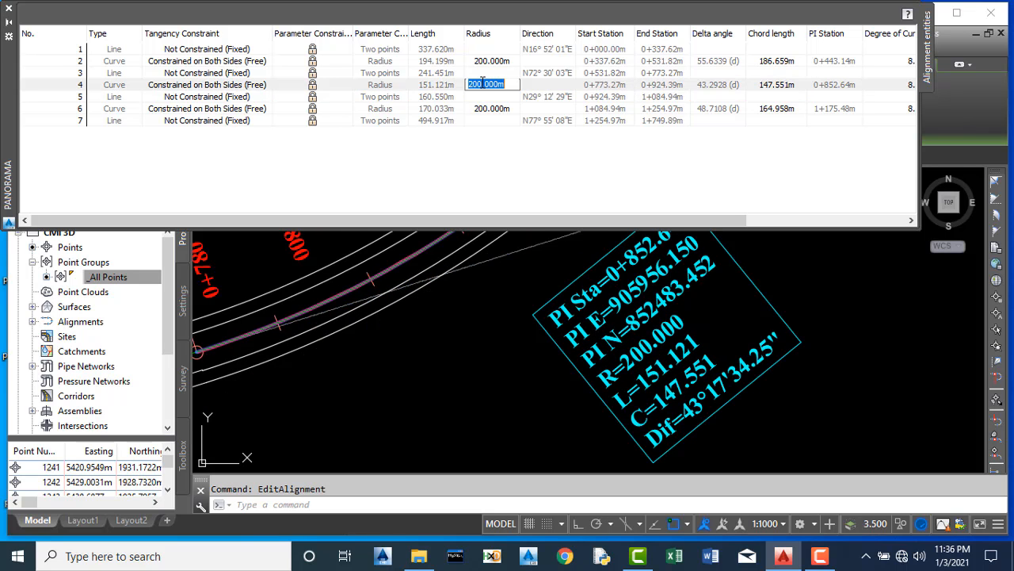
pyautogui.press('Return')
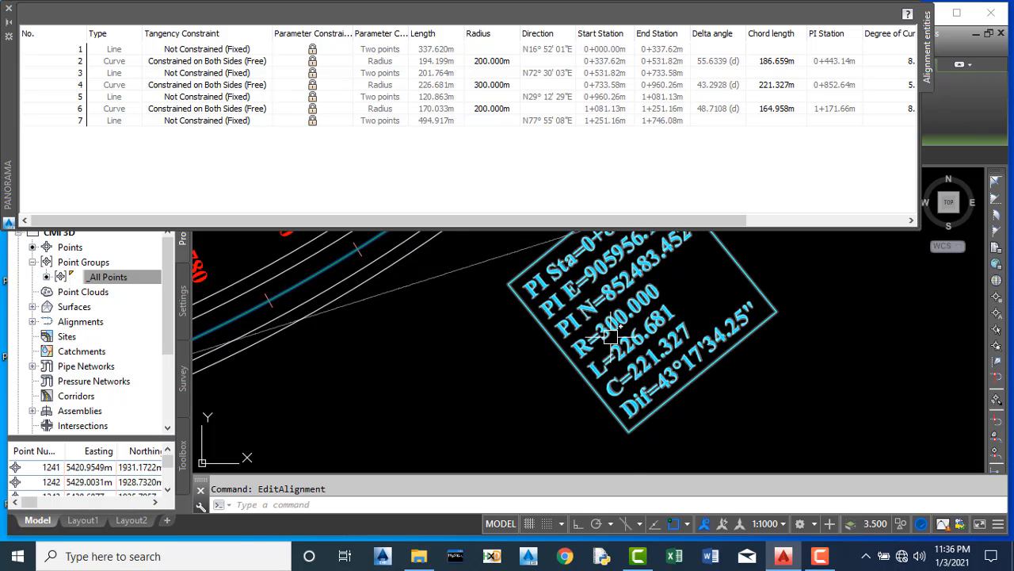
# Step: Set the radius of curve entity 4 to 400 m and check its curve data label
pyautogui.scroll(-2, 626, 336)
pyautogui.scroll(-1, 660, 321)
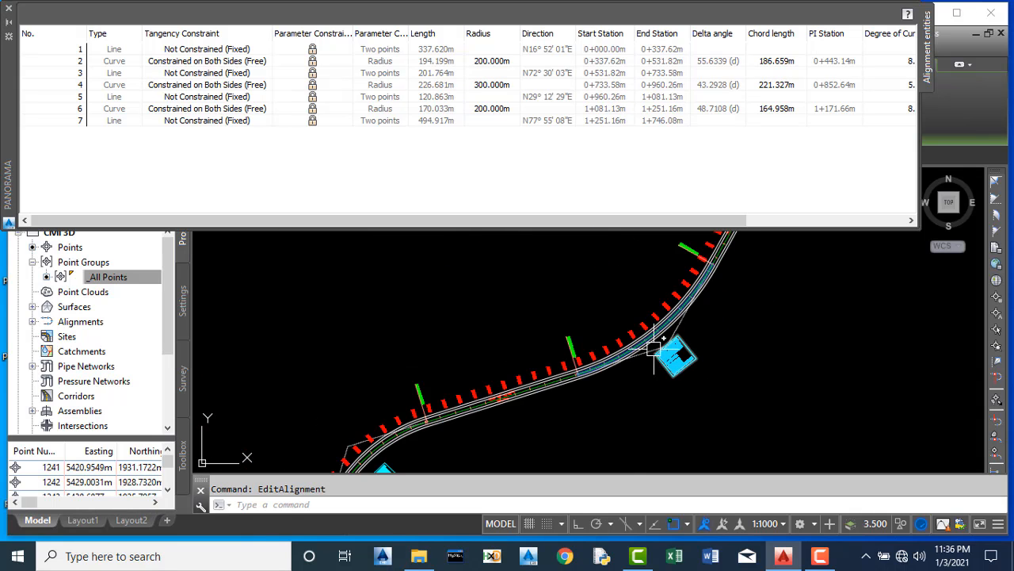
pyautogui.moveTo(660, 321); pyautogui.dragTo(646, 343, button='middle')
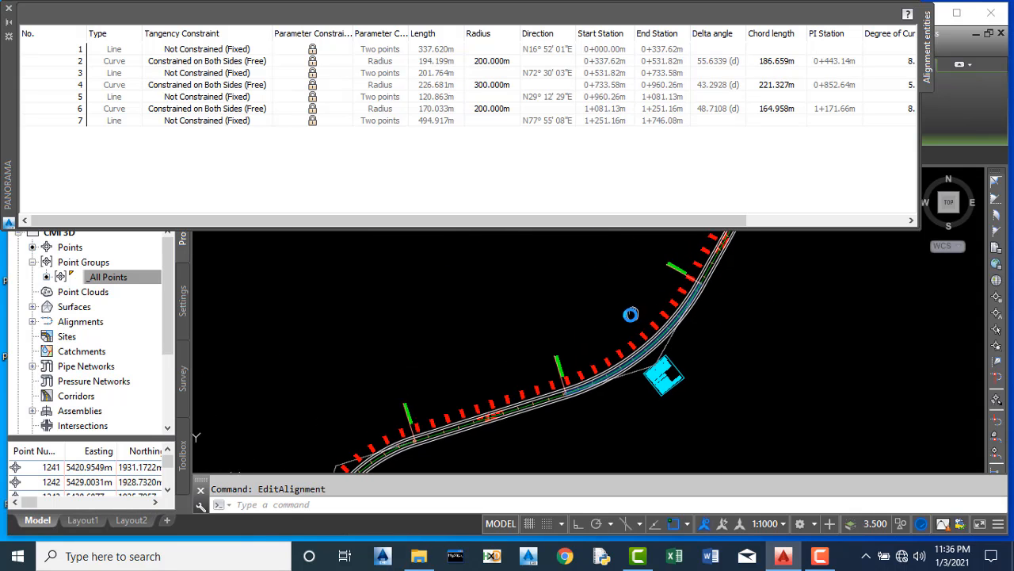
pyautogui.click(486, 88)
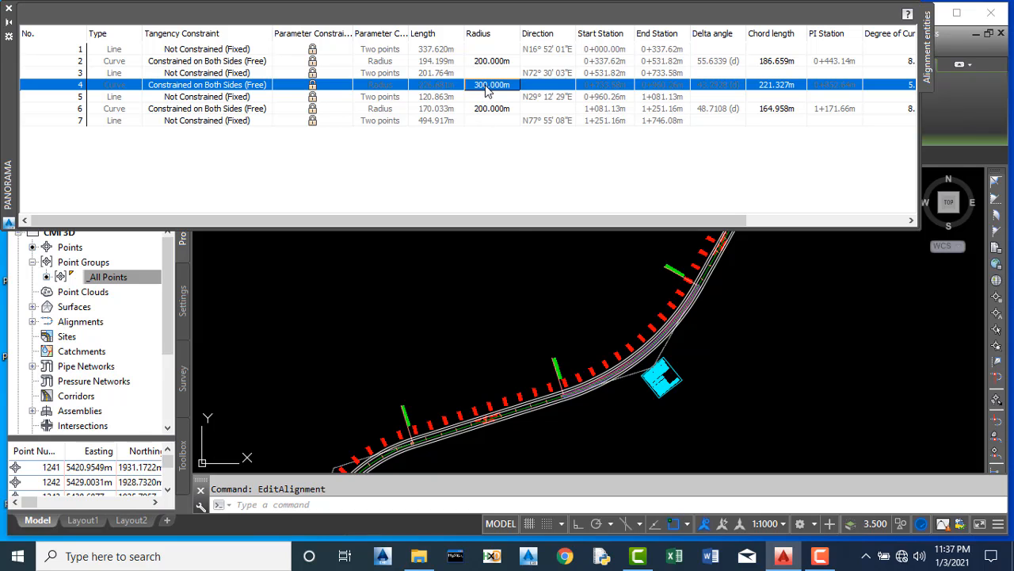
pyautogui.click(485, 87)
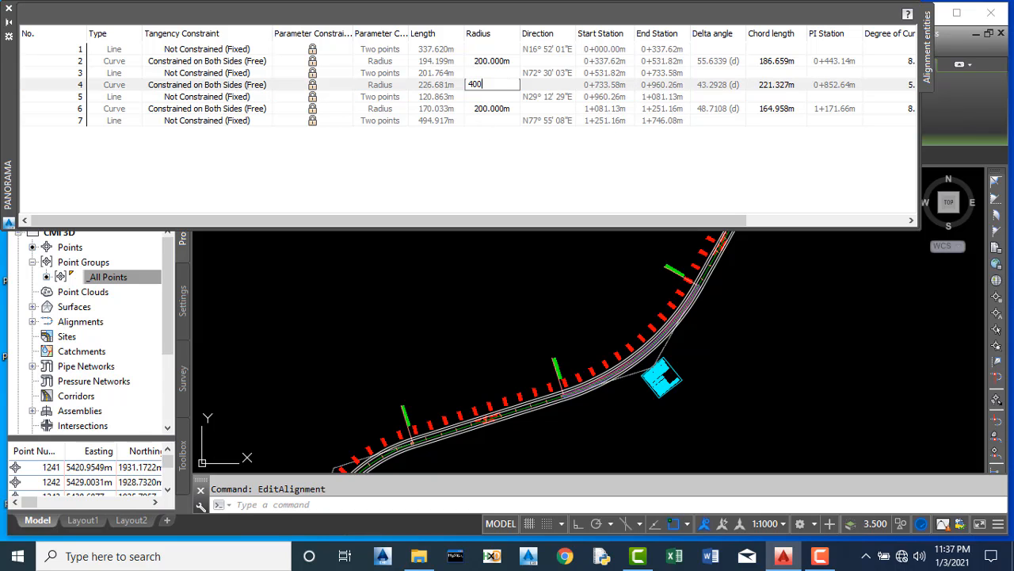
pyautogui.press('Return')
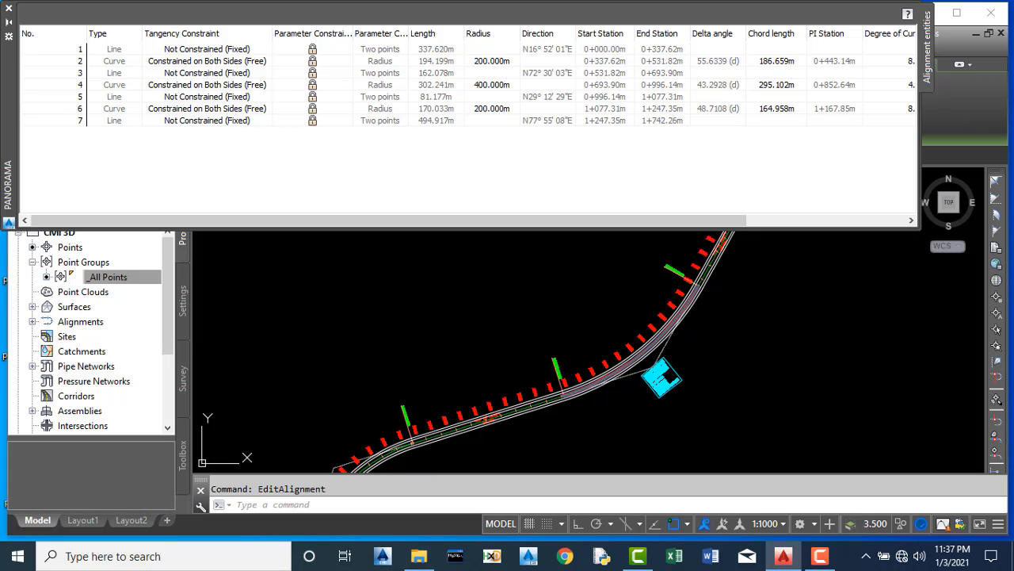
pyautogui.scroll(4, 597, 320)
pyautogui.scroll(-2, 655, 290)
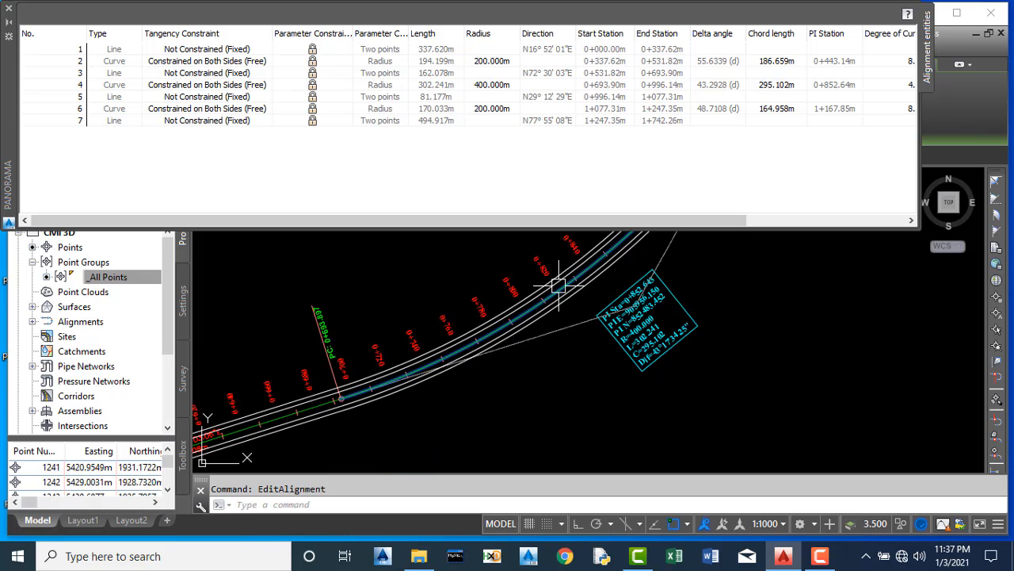
pyautogui.scroll(3, 554, 283)
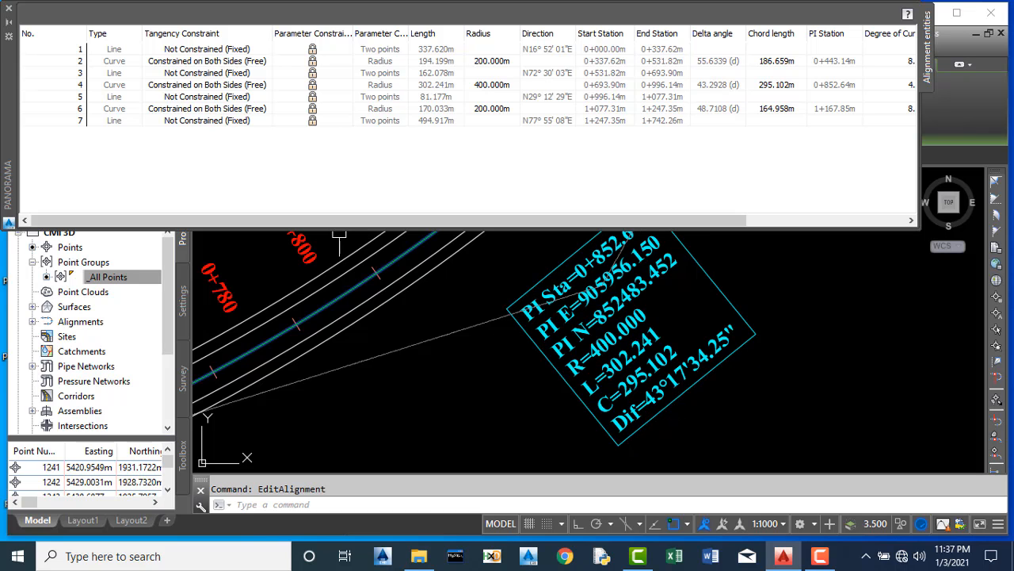
# Step: Close the alignment entities table and the alignment layout tools, leaving no label selected
pyautogui.click(10, 8)
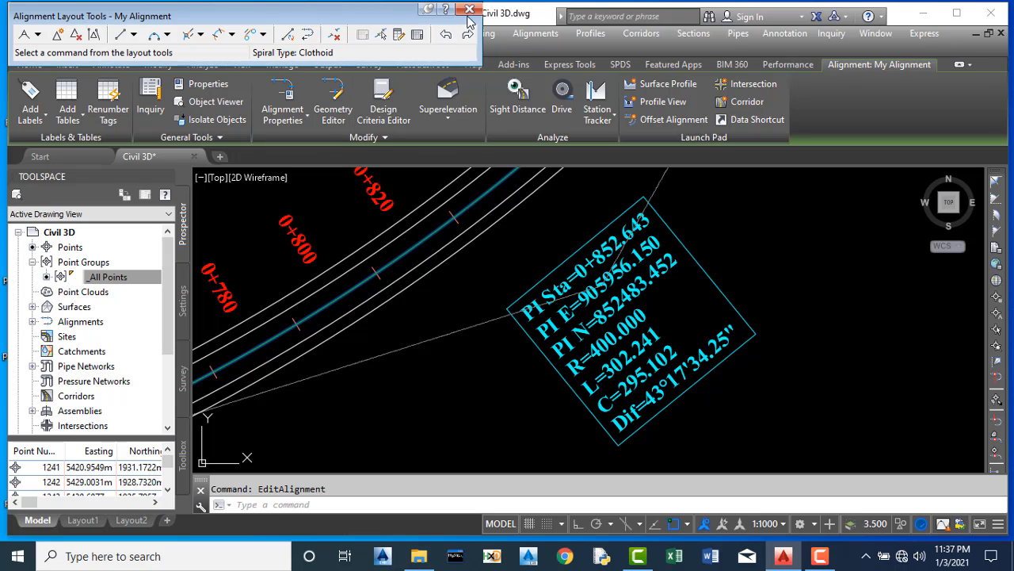
pyautogui.click(469, 9)
pyautogui.click(535, 341)
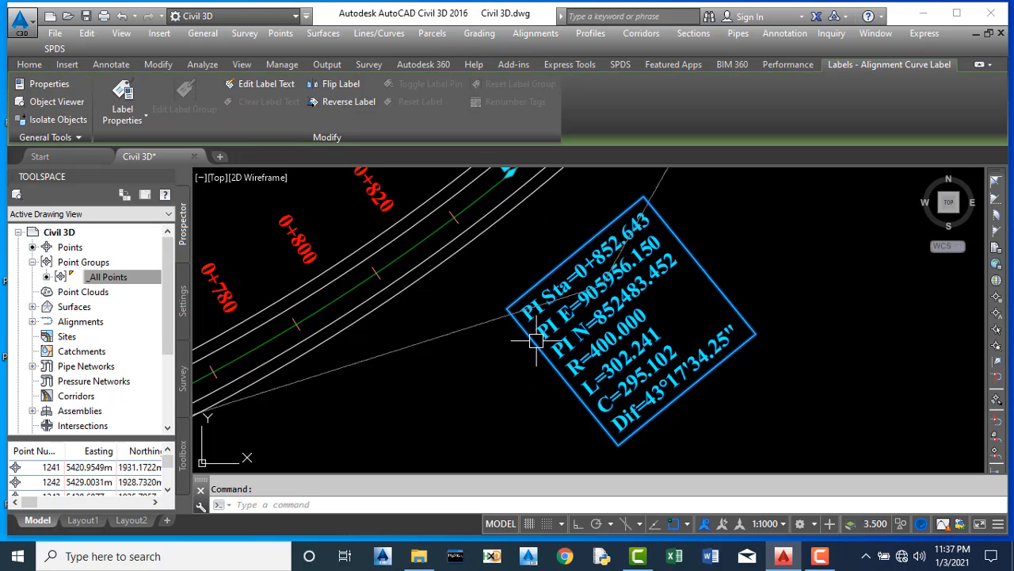
pyautogui.press('Escape')
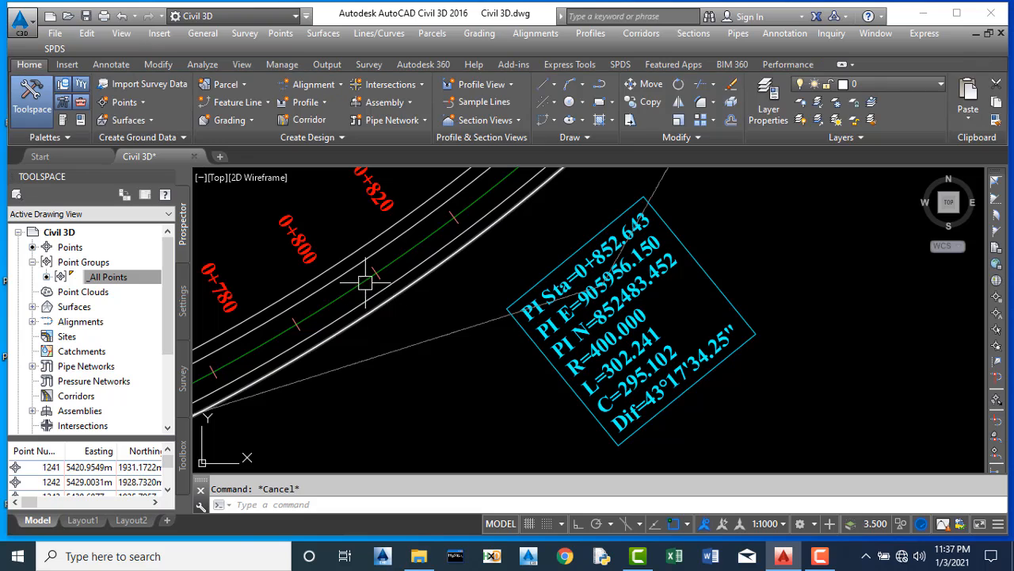
# Step: Start adding Multiple Segment labels to My Alignment and open the Curve Label style for editing
pyautogui.click(397, 262)
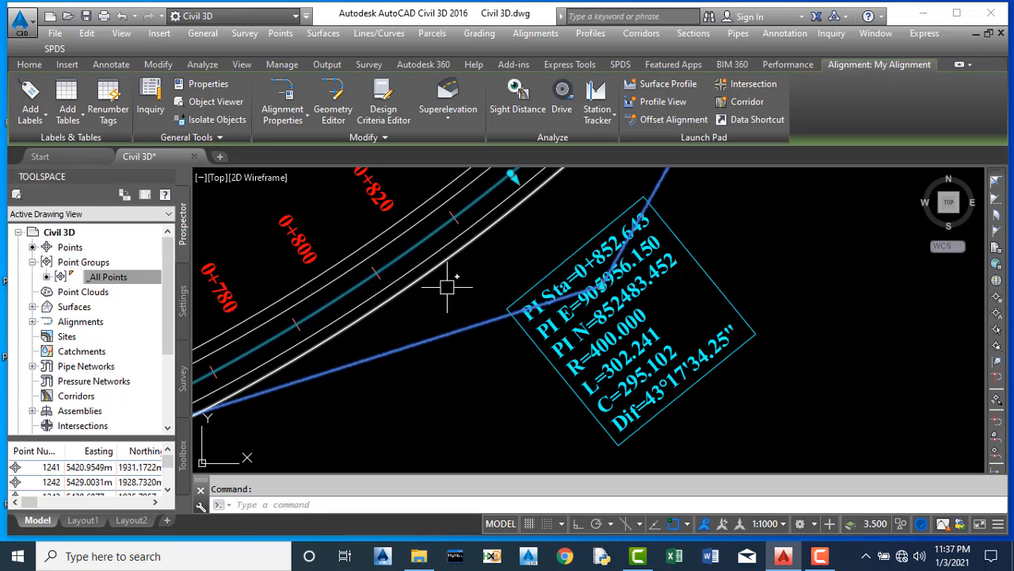
pyautogui.click(52, 118)
pyautogui.click(30, 119)
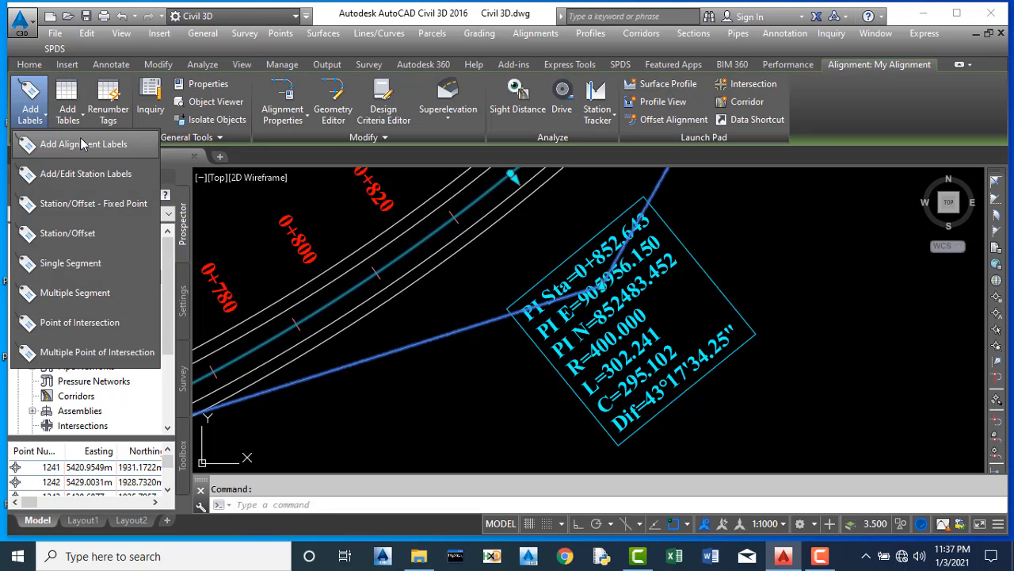
pyautogui.click(84, 145)
pyautogui.click(87, 82)
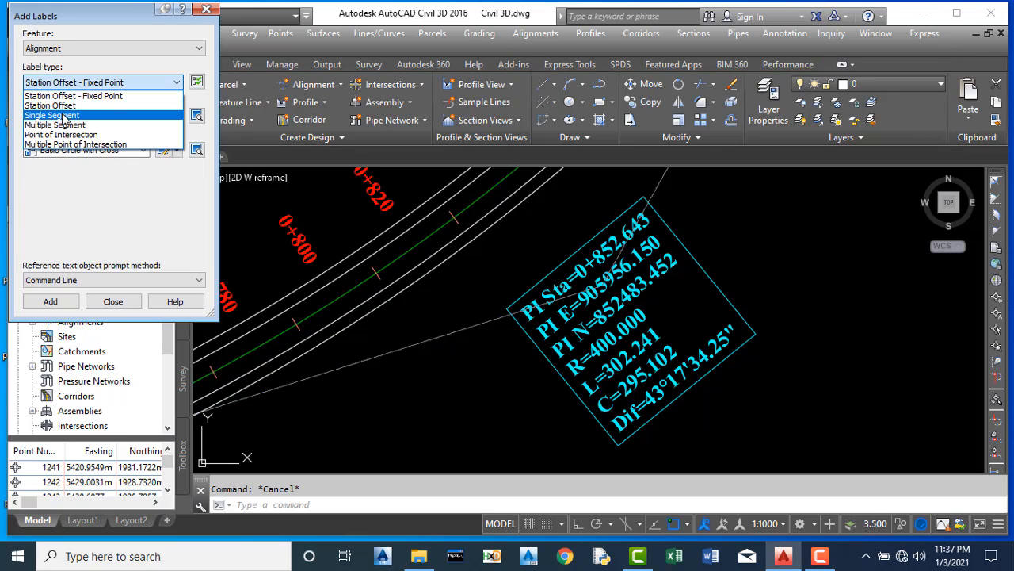
pyautogui.click(56, 124)
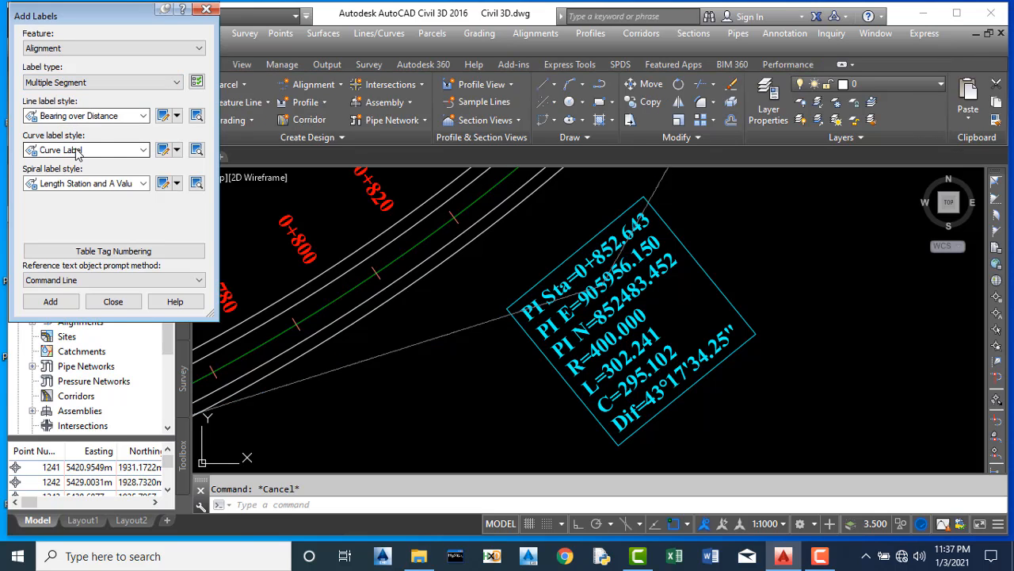
pyautogui.click(164, 149)
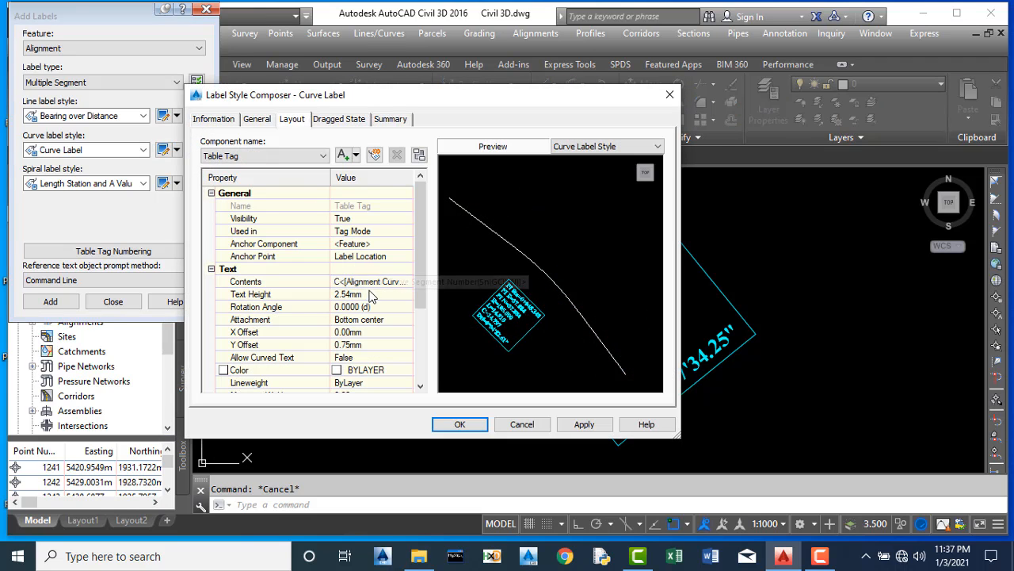
# Step: Add a "T=" line with the External Tangent property below the radius in the Curve data contents, and save the Curve Label style
pyautogui.click(373, 284)
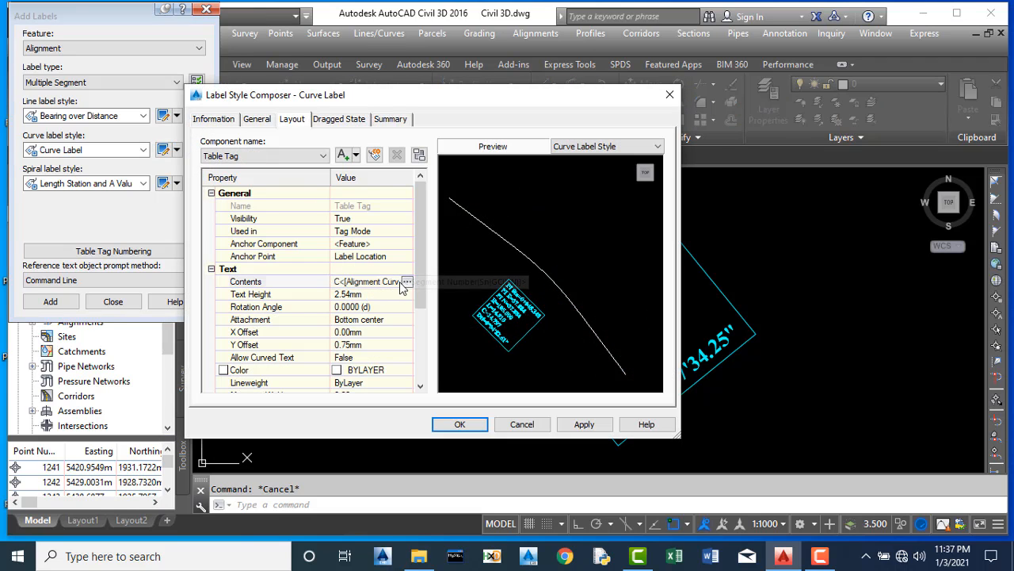
pyautogui.click(246, 156)
pyautogui.click(231, 181)
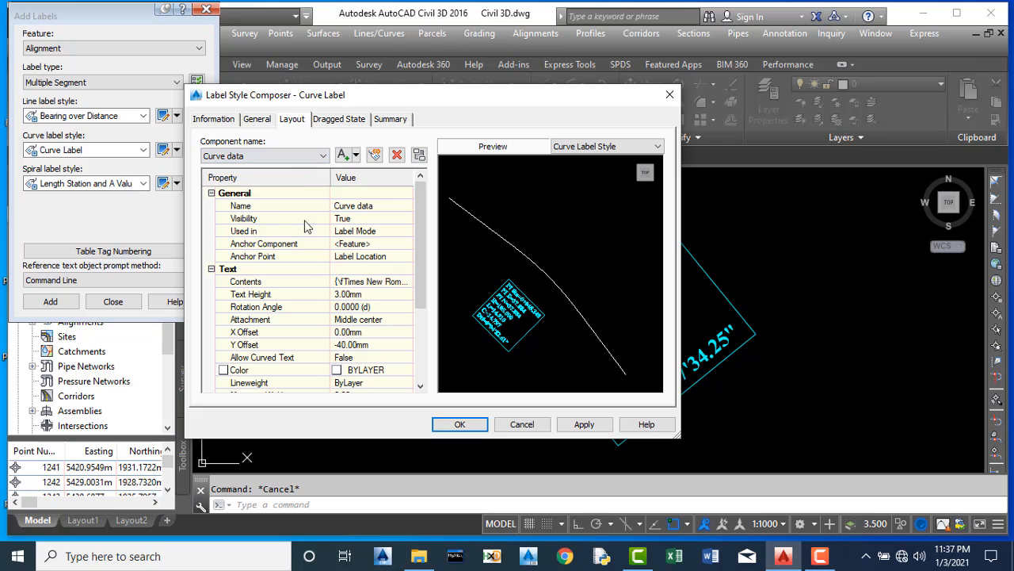
pyautogui.click(408, 282)
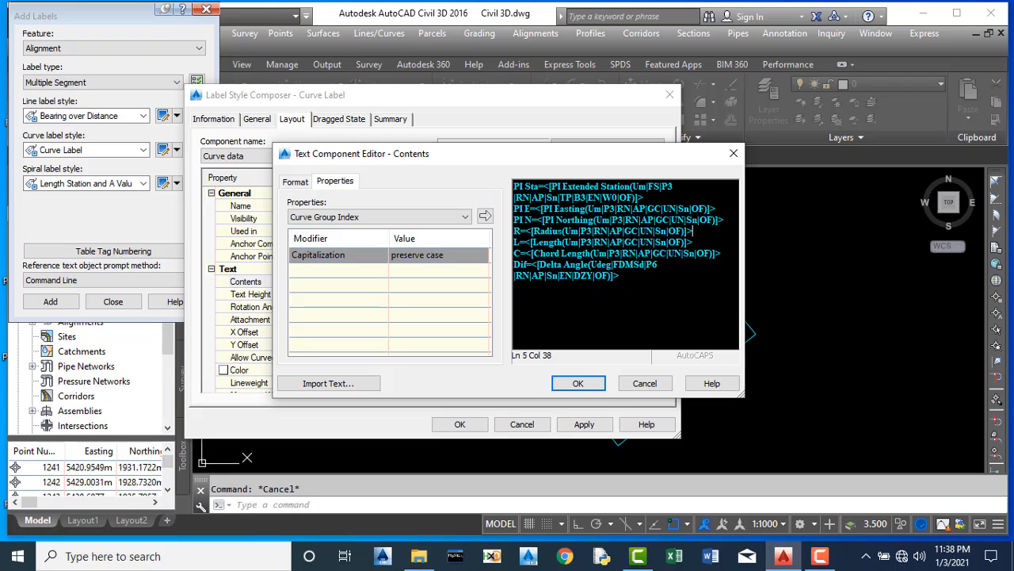
pyautogui.press('Return')
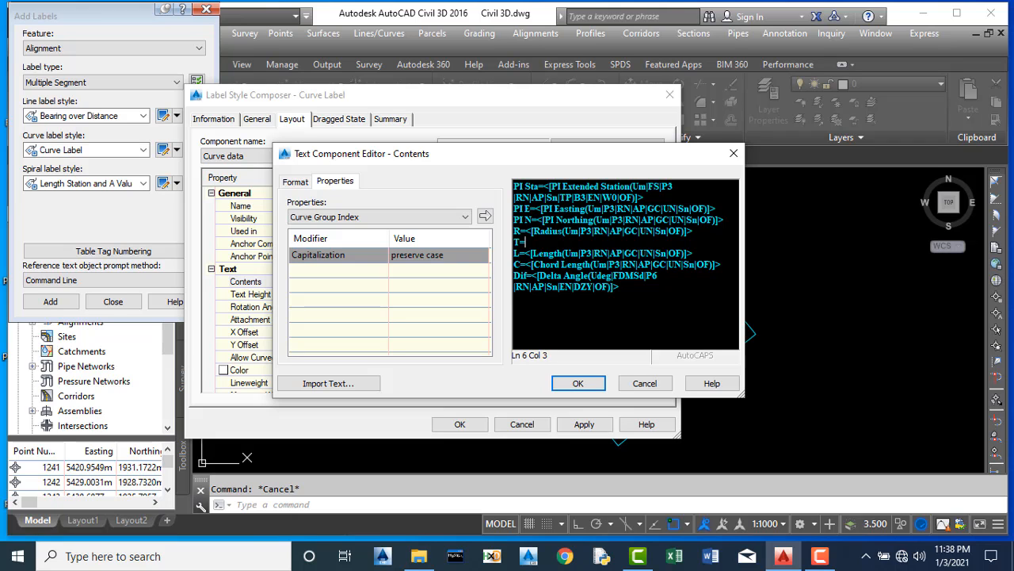
pyautogui.click(331, 219)
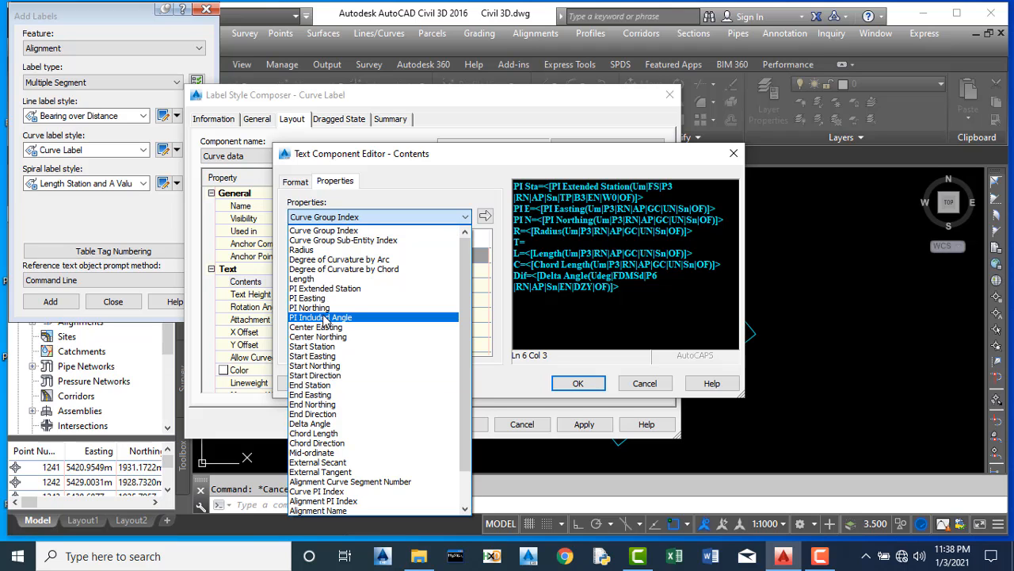
pyautogui.click(322, 473)
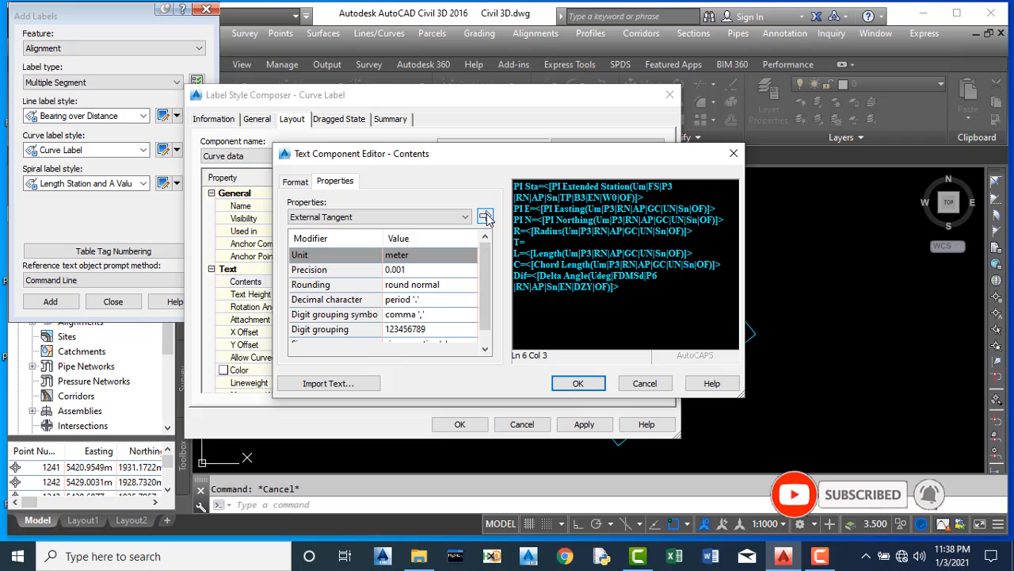
pyautogui.click(485, 217)
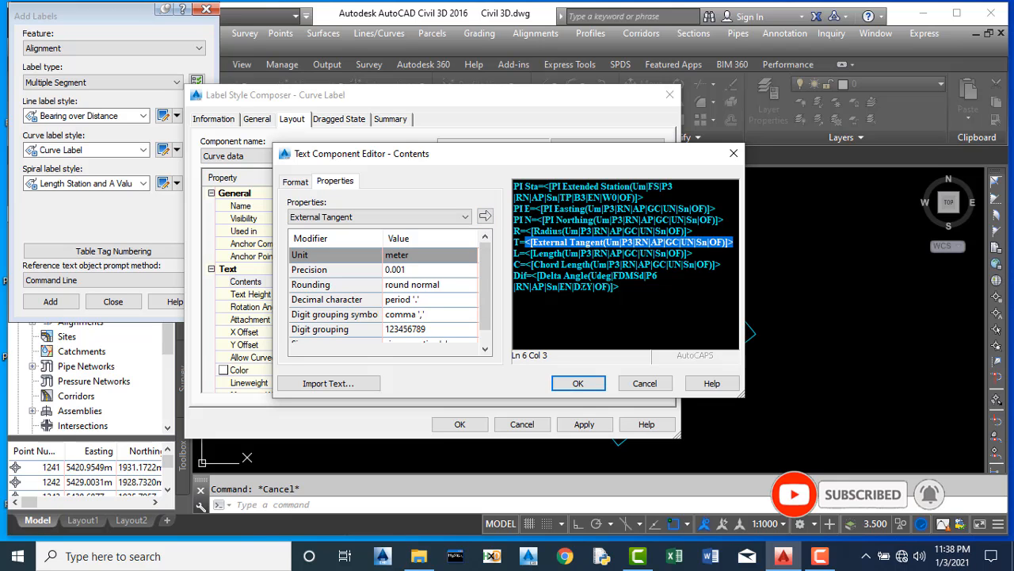
pyautogui.click(578, 383)
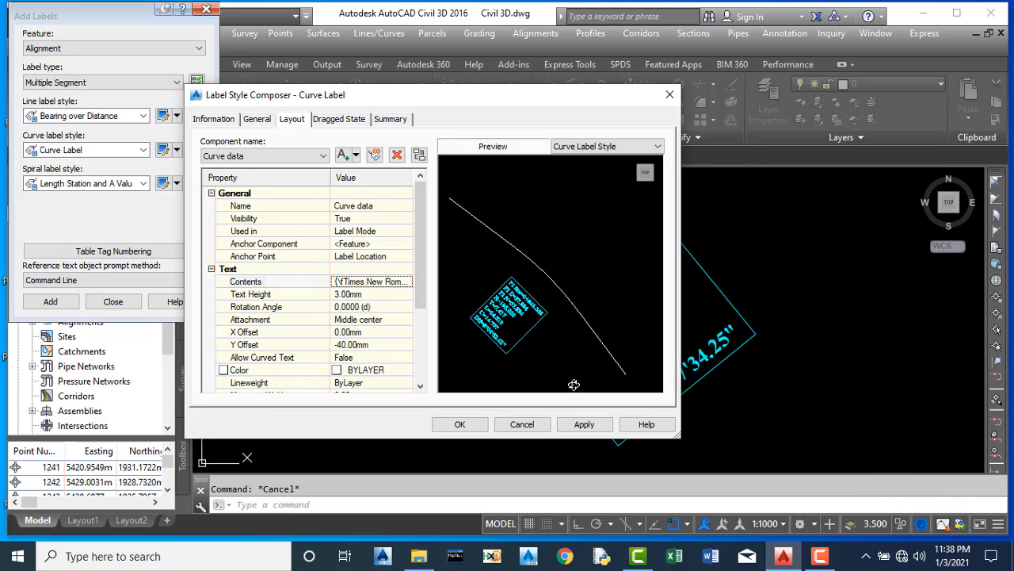
pyautogui.click(584, 425)
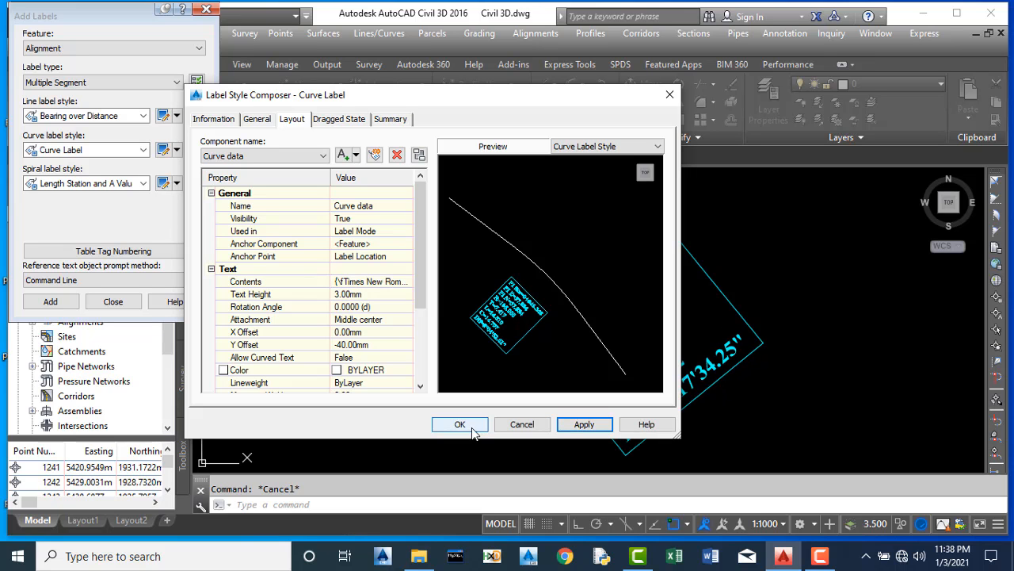
pyautogui.click(467, 427)
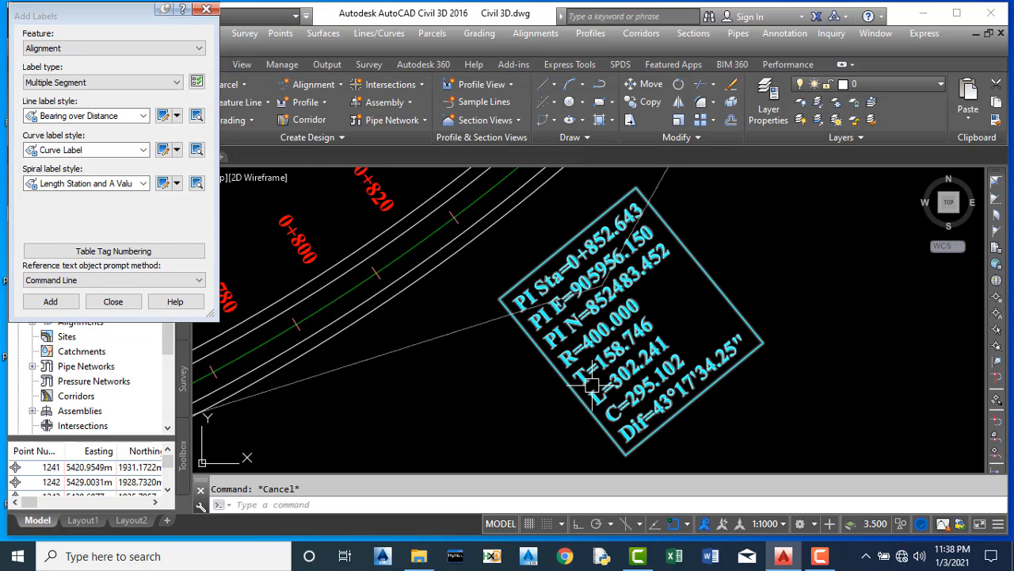
# Step: Check the tangent length line in the 400 m curve's data label and close the Add Labels dialog
pyautogui.scroll(1, 591, 385)
pyautogui.scroll(1, 616, 344)
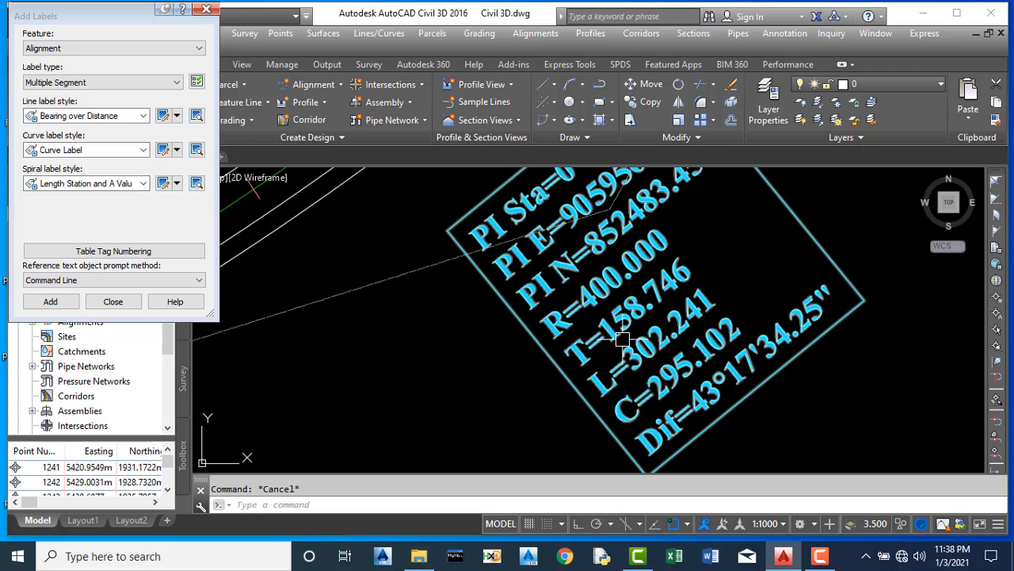
pyautogui.click(206, 8)
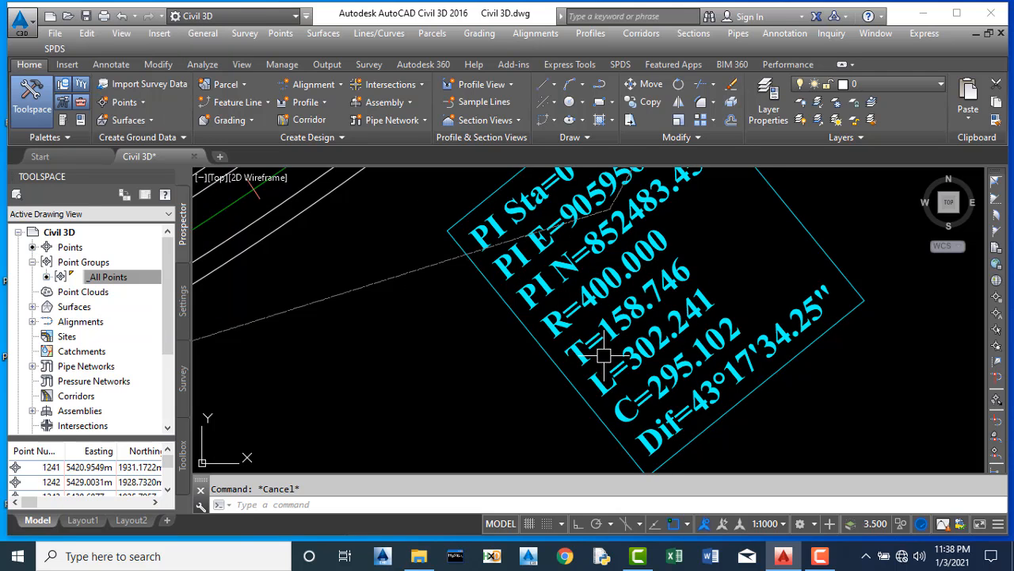
pyautogui.scroll(-5, 603, 356)
pyautogui.scroll(5, 604, 356)
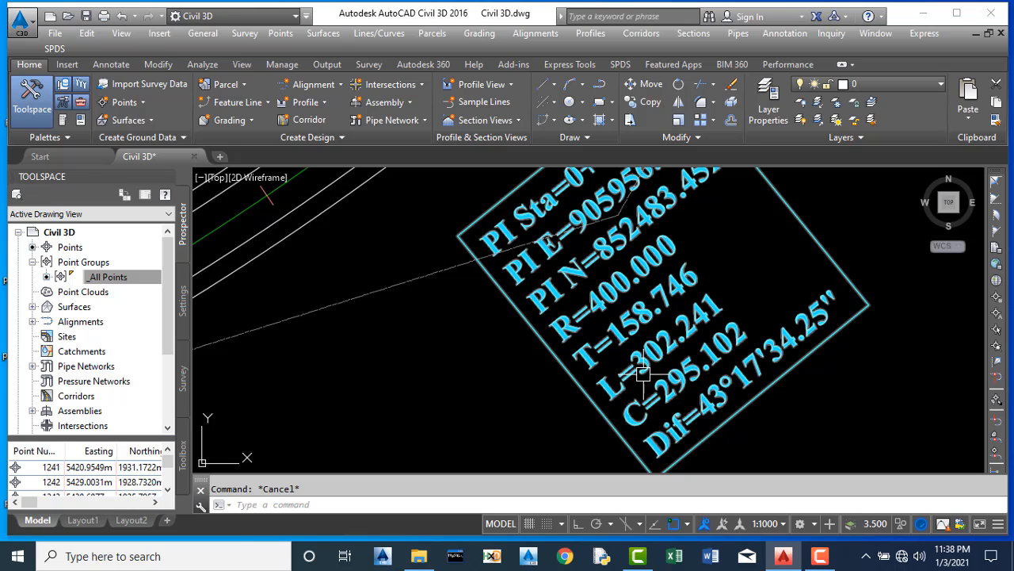
pyautogui.scroll(-8, 688, 372)
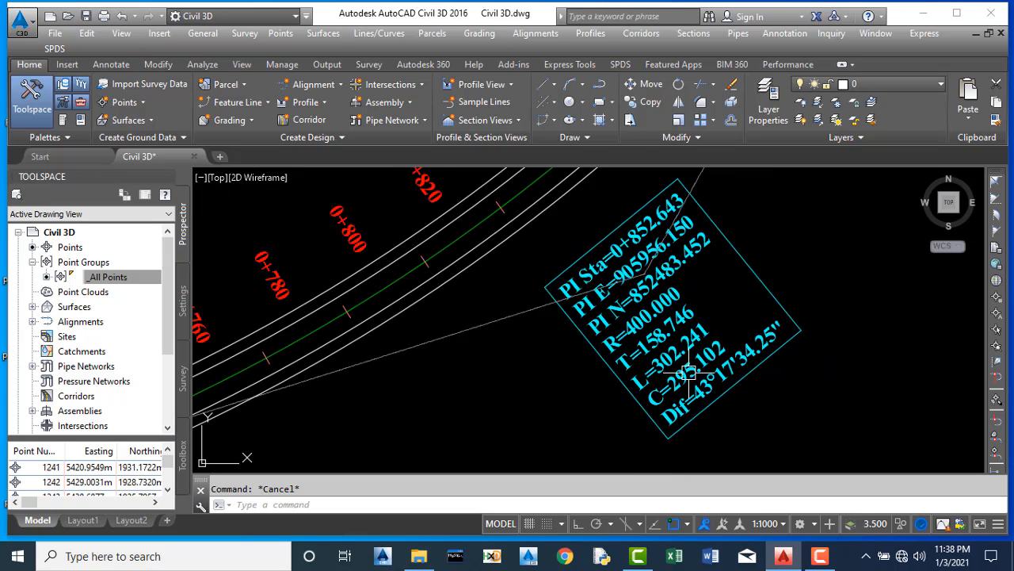
# Step: Select My Alignment, stretch the 400 m curve's start point forward to about station 0+723, and check its curve data label
pyautogui.scroll(6, 594, 379)
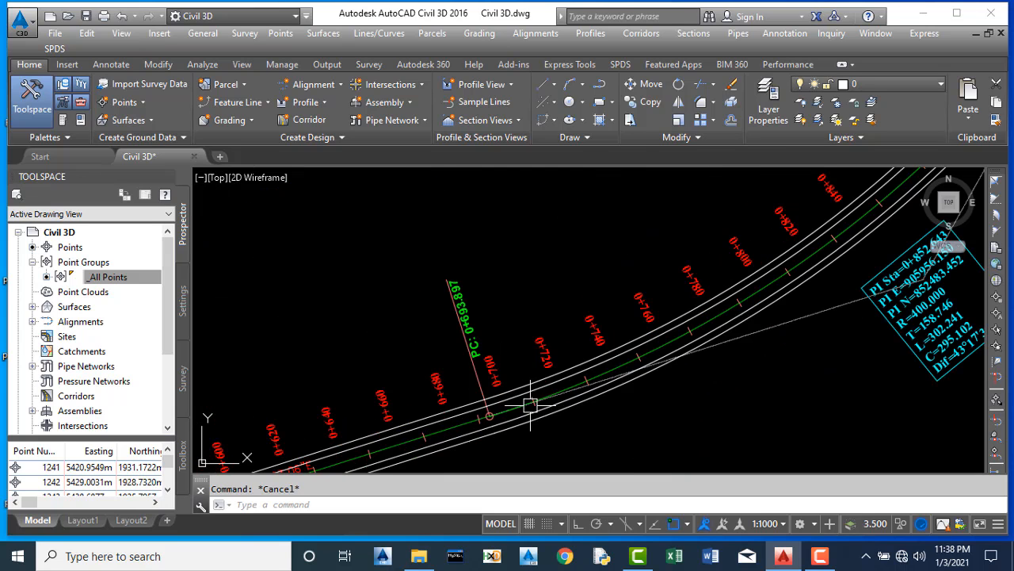
pyautogui.click(511, 388)
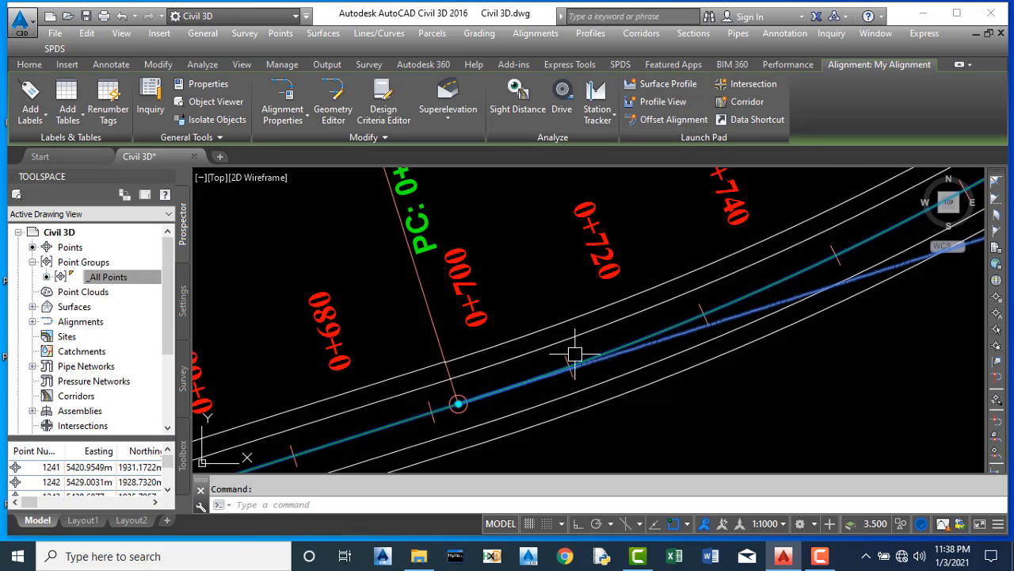
pyautogui.scroll(3, 503, 385)
pyautogui.click(504, 364)
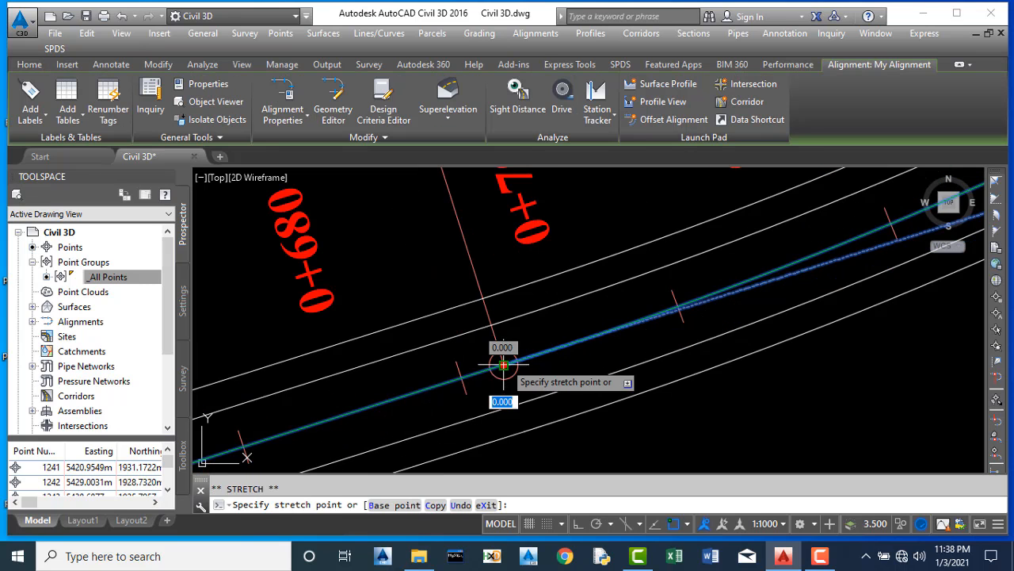
pyautogui.scroll(-4, 725, 302)
pyautogui.scroll(-5, 727, 301)
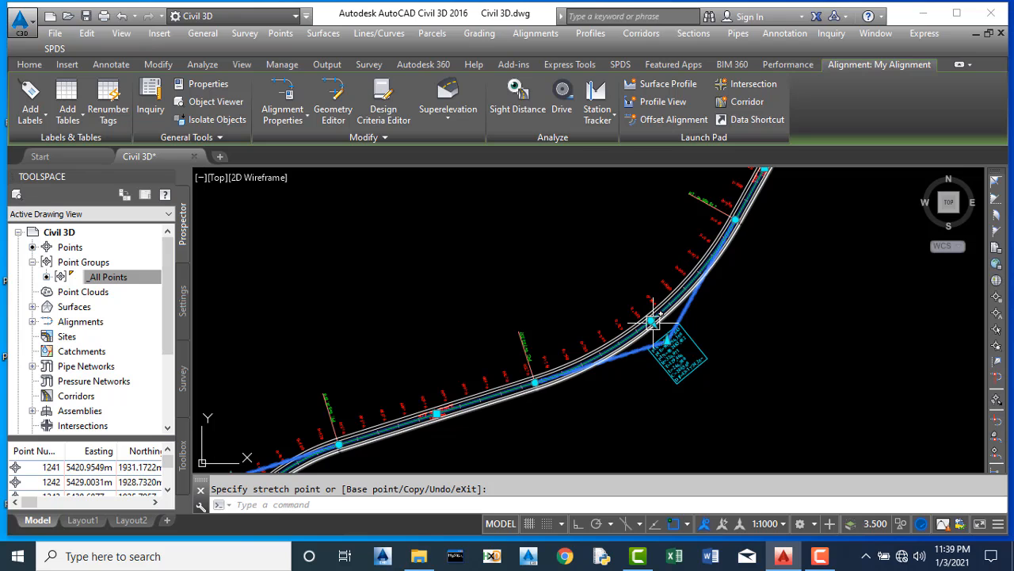
pyautogui.scroll(3, 655, 320)
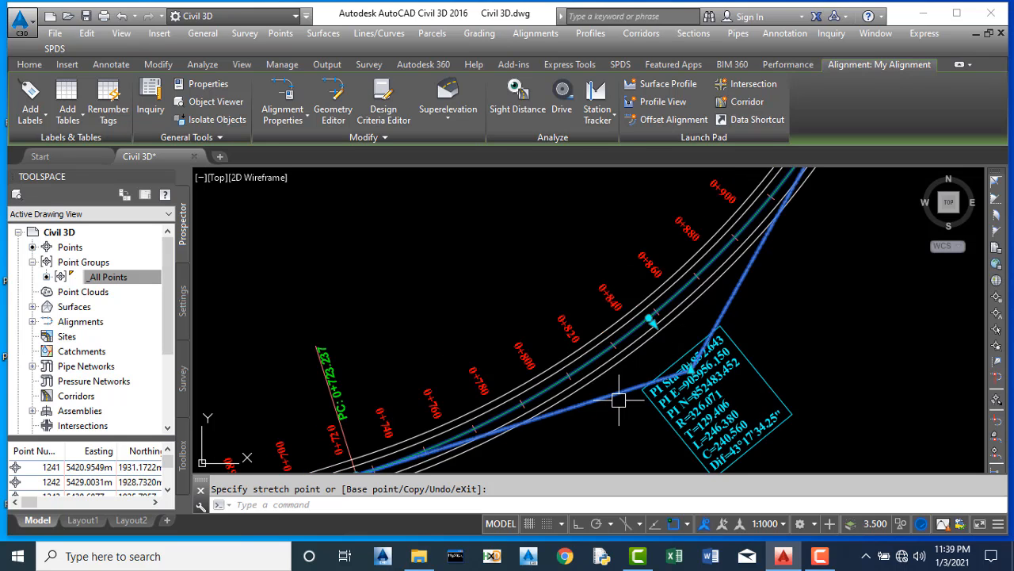
pyautogui.scroll(2, 630, 359)
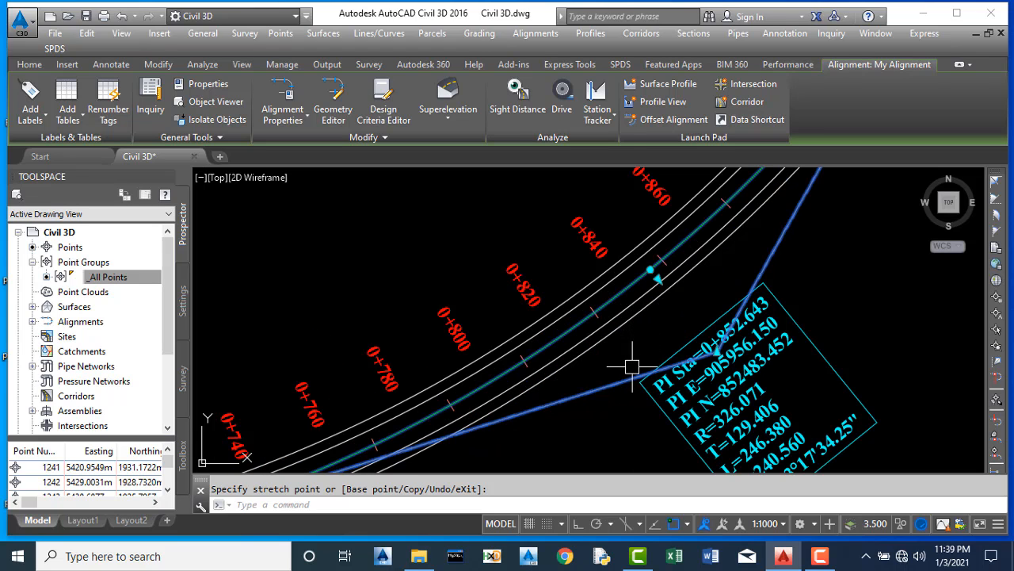
pyautogui.scroll(-4, 601, 361)
pyautogui.scroll(2, 609, 343)
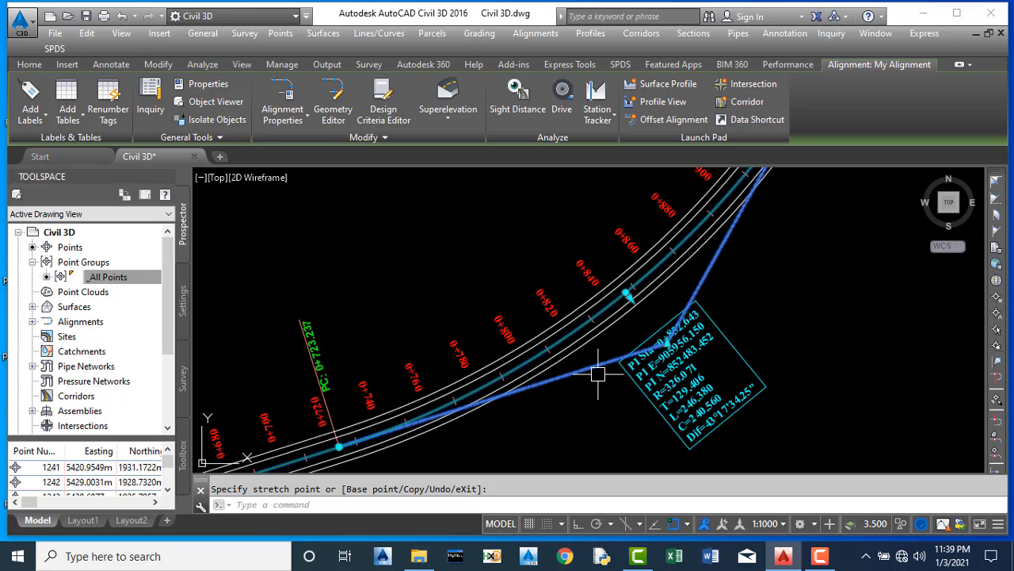
pyautogui.press('Escape')
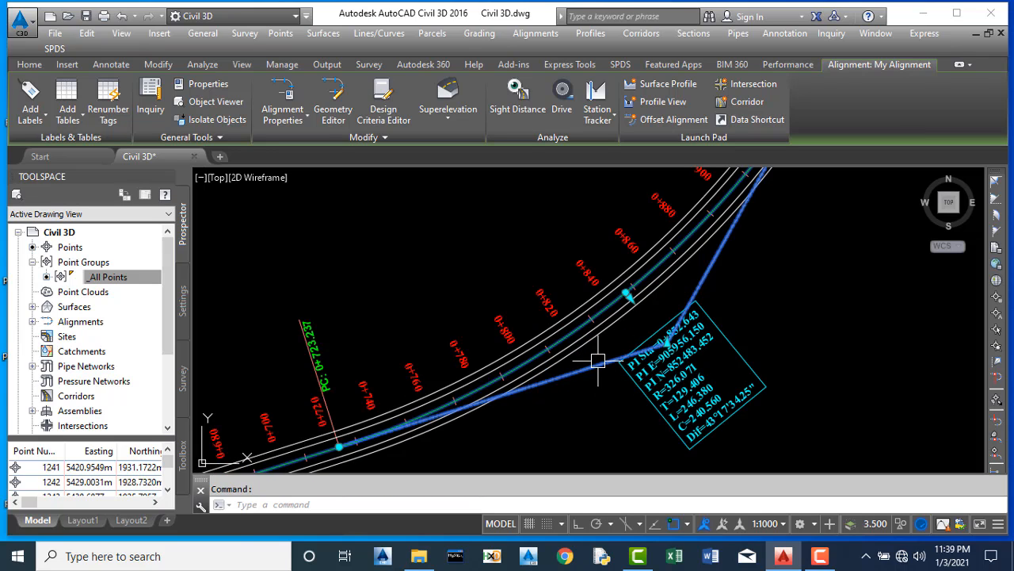
# Step: Move the PI of the same curve southward to about E 905960.5, N 852403.0
pyautogui.moveTo(668, 341)
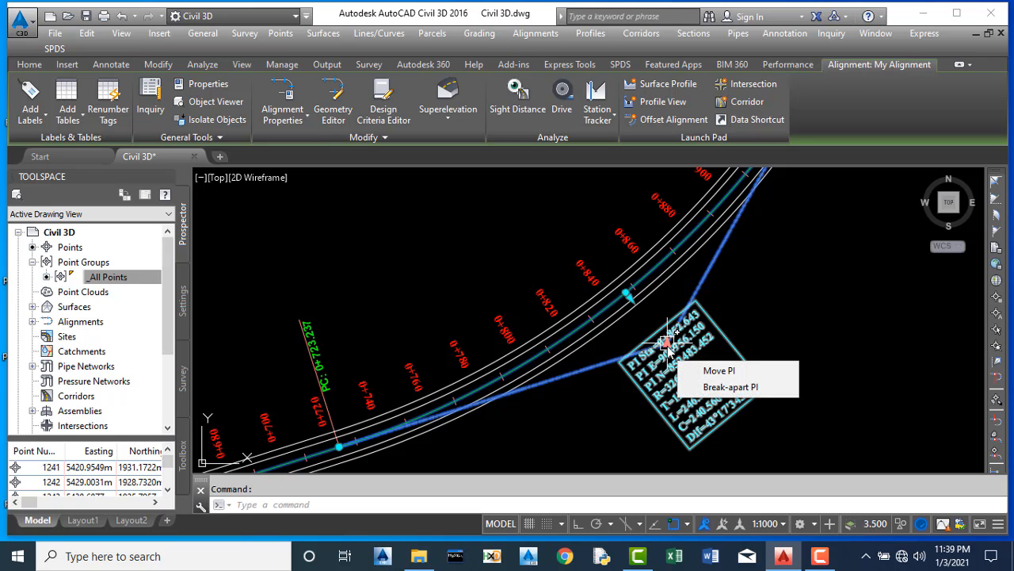
pyautogui.click(668, 341)
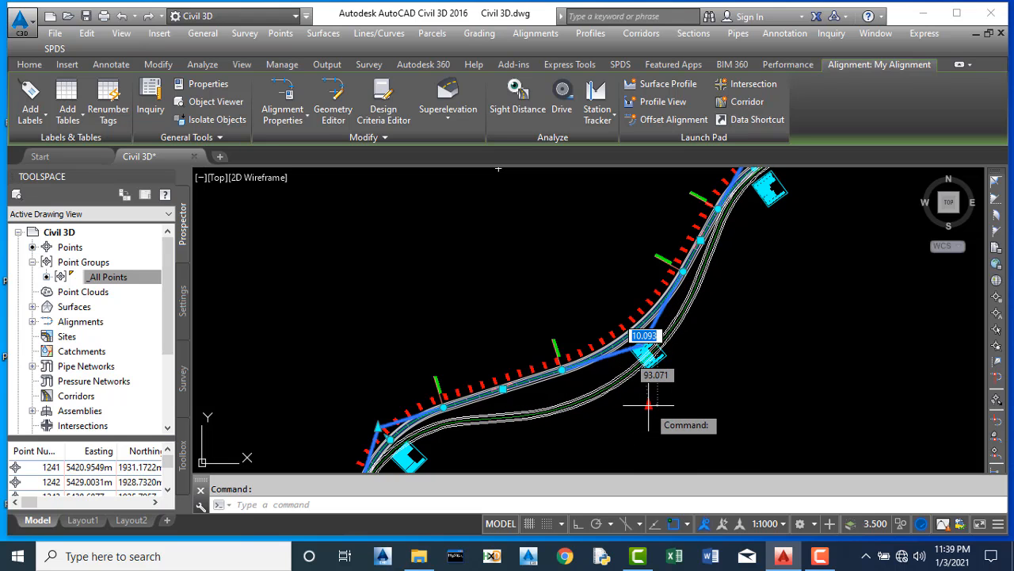
pyautogui.click(632, 398)
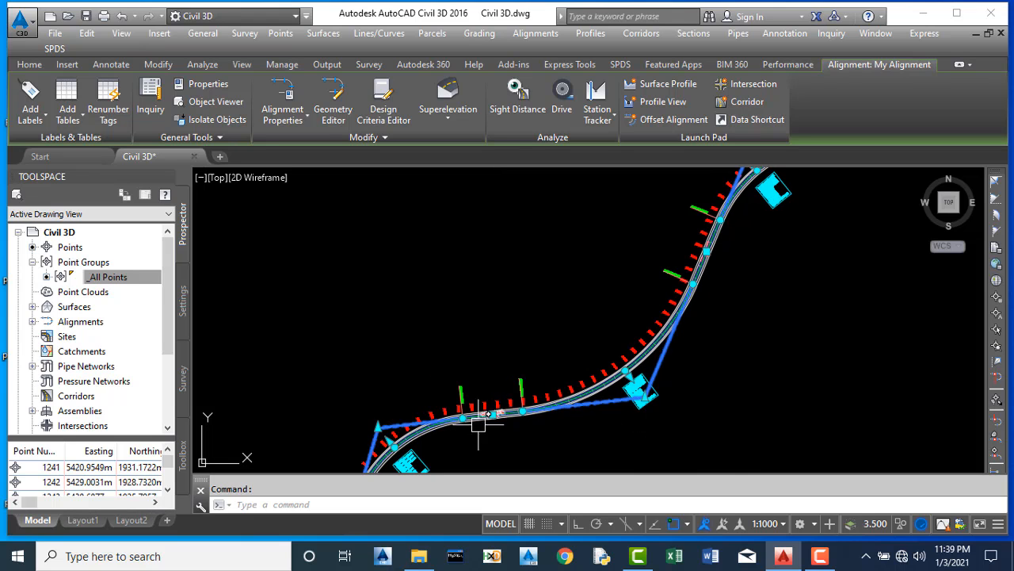
# Step: Examine the station and geometry point labels along the adjoining tangents and curves of the reshaped alignment
pyautogui.scroll(5, 474, 351)
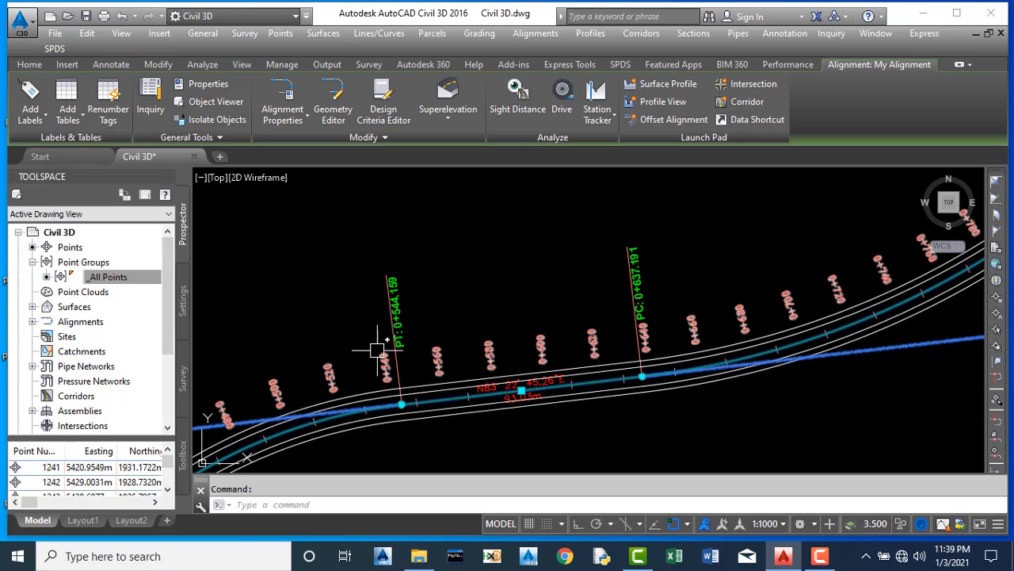
pyautogui.scroll(-5, 414, 325)
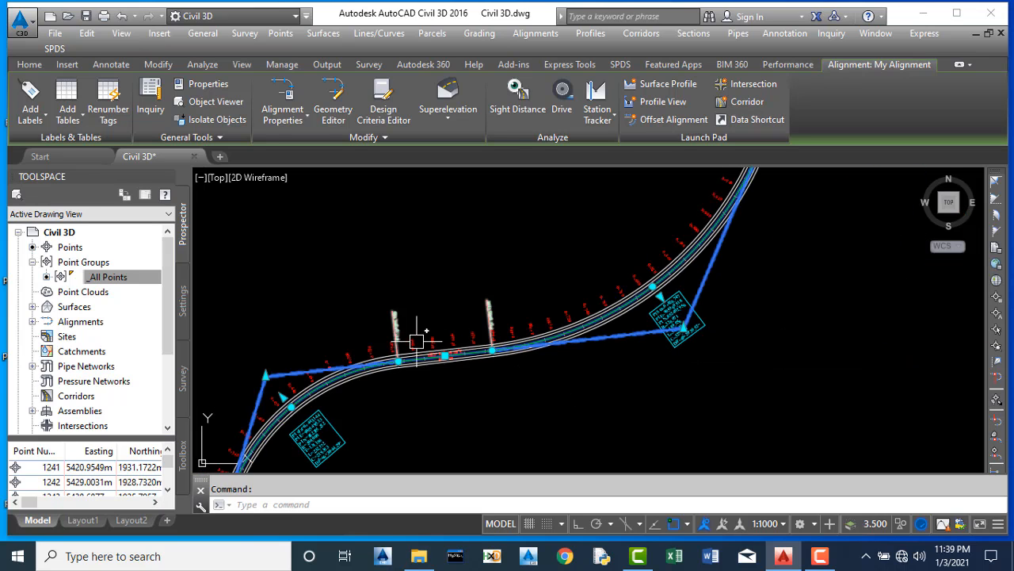
pyautogui.scroll(5, 410, 337)
pyautogui.scroll(-5, 412, 368)
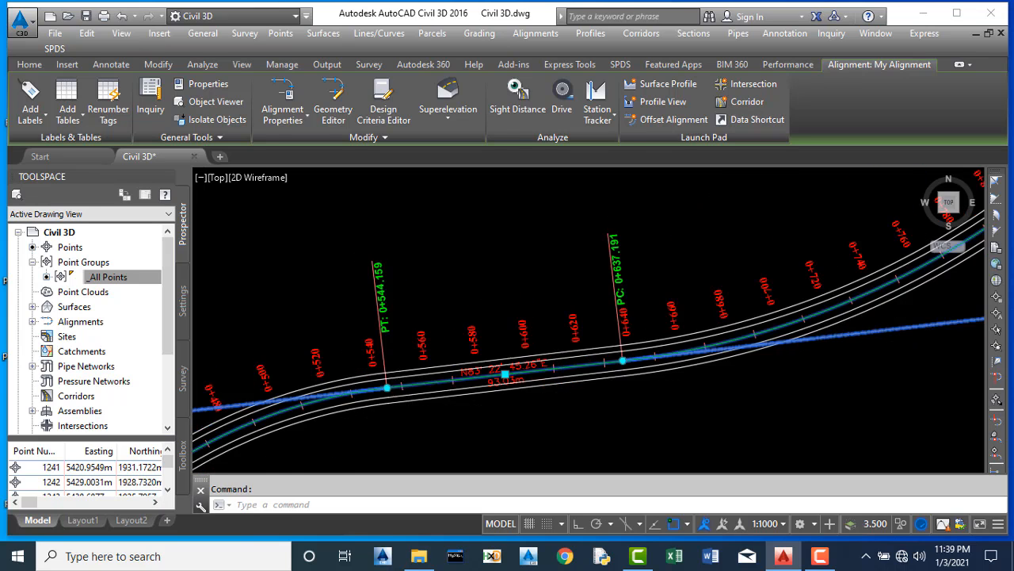
pyautogui.scroll(4, 475, 351)
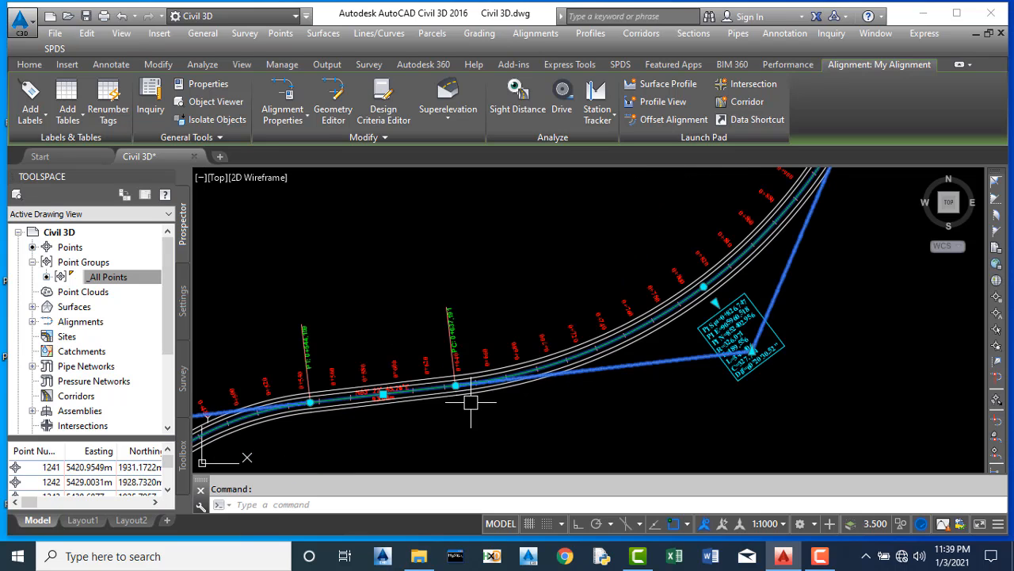
pyautogui.scroll(-3, 516, 367)
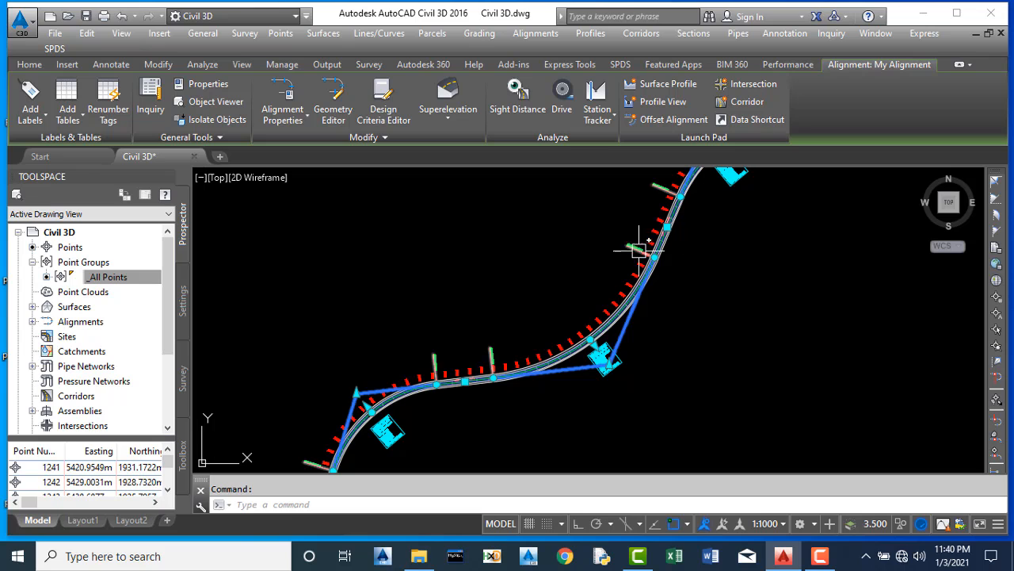
pyautogui.scroll(4, 628, 247)
pyautogui.scroll(-3, 623, 271)
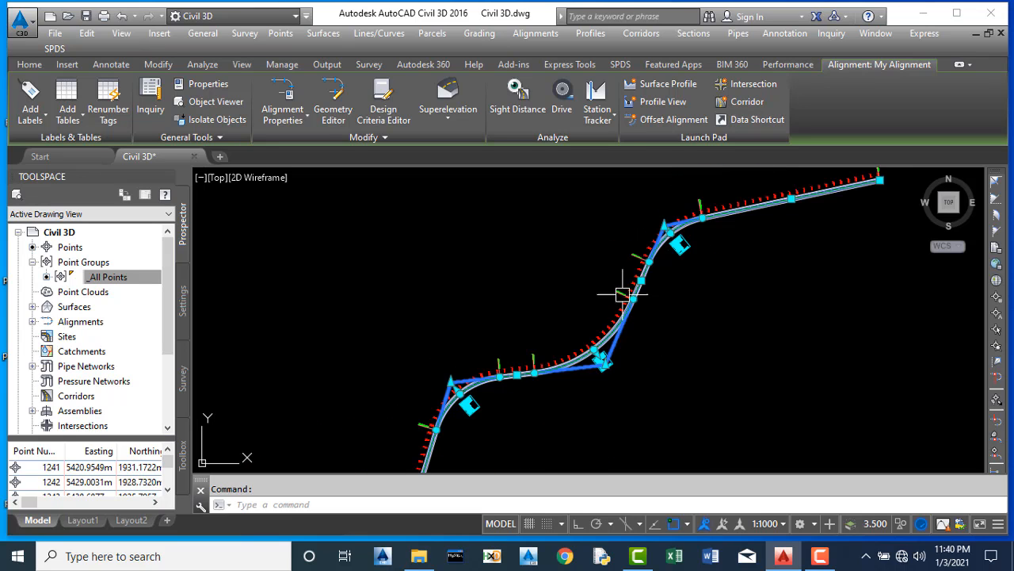
pyautogui.scroll(-4, 678, 240)
pyautogui.scroll(4, 602, 383)
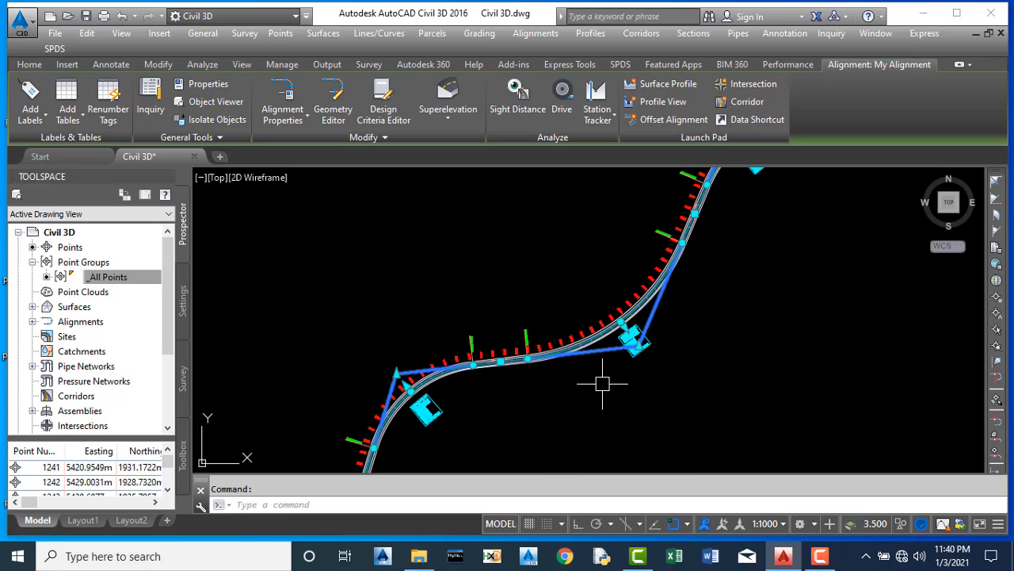
# Step: Inspect the moved PI, its grip options Move PI and Break-apart PI, and the curve data label beside it
pyautogui.scroll(-2, 647, 320)
pyautogui.scroll(3, 654, 320)
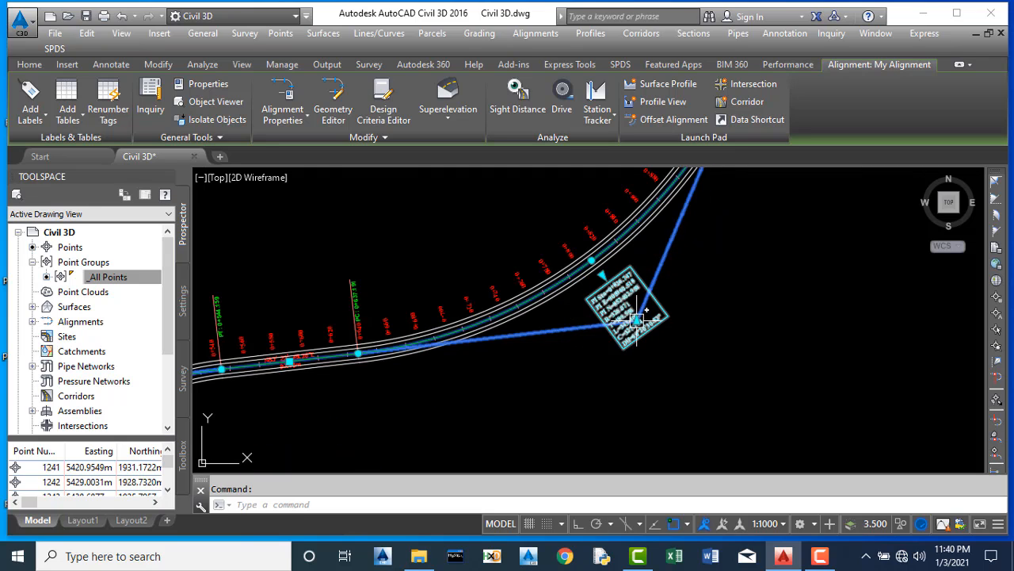
pyautogui.moveTo(636, 319)
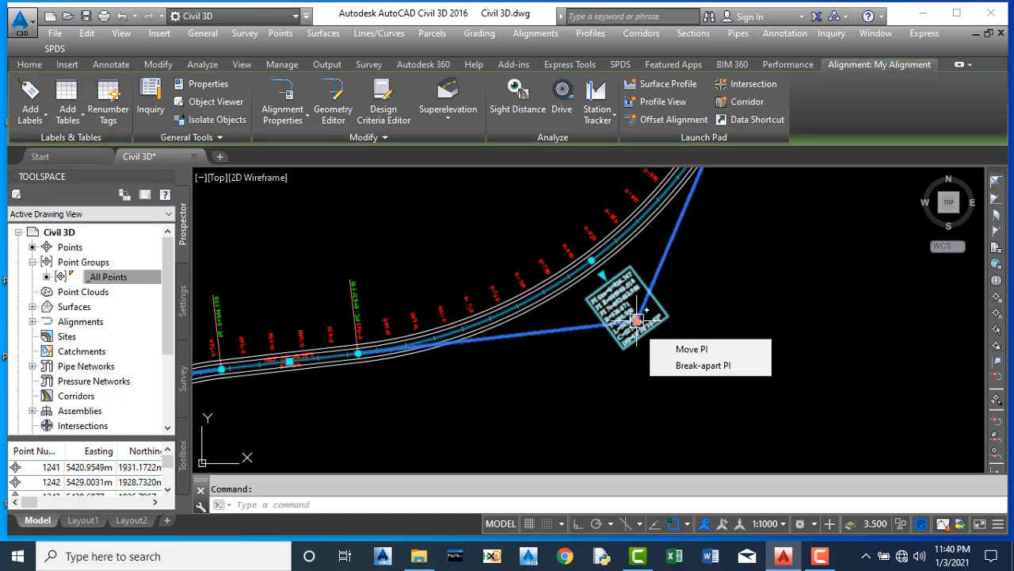
pyautogui.scroll(-4, 584, 294)
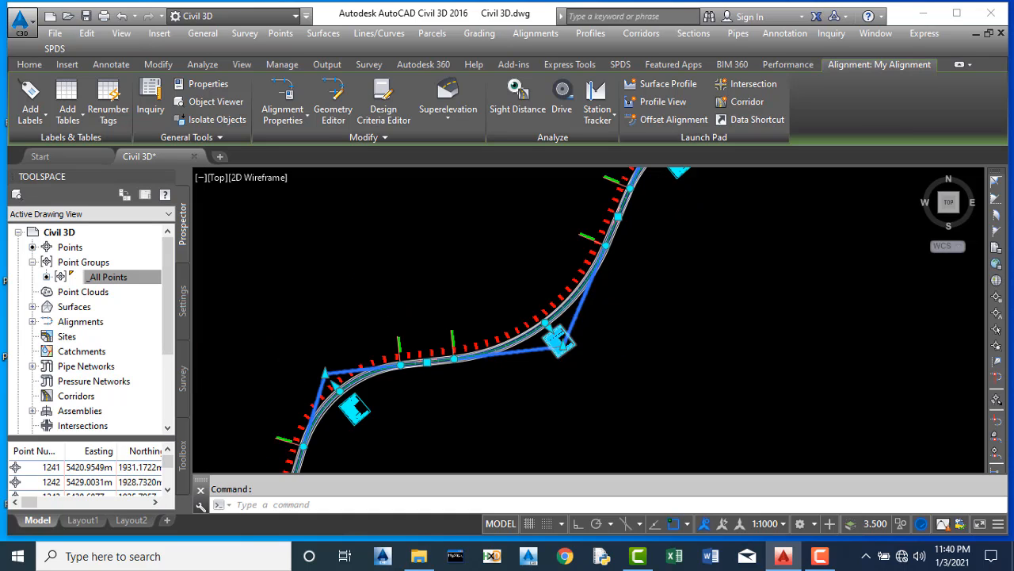
pyautogui.scroll(1, 548, 346)
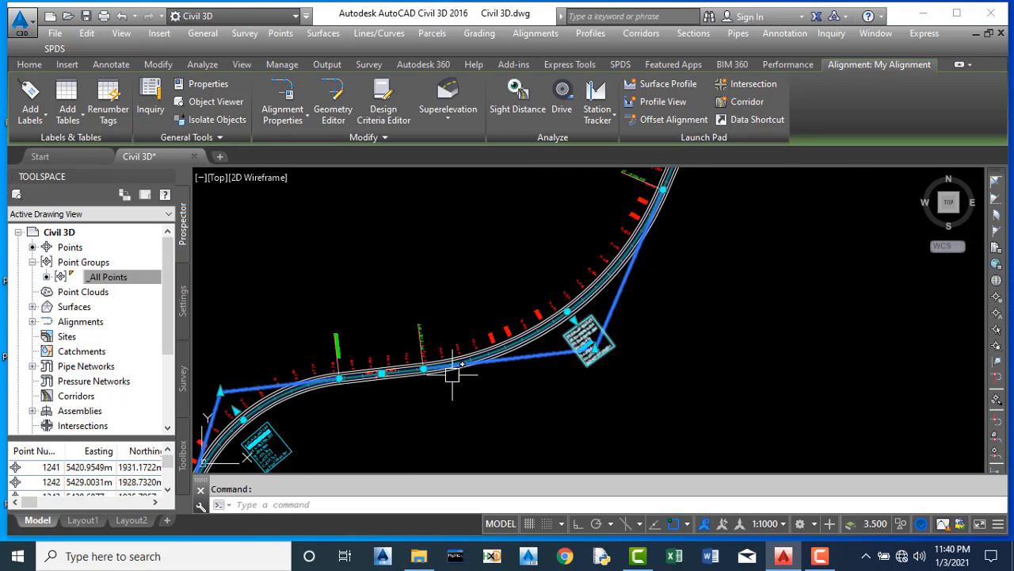
pyautogui.scroll(2, 467, 364)
pyautogui.scroll(-2, 479, 363)
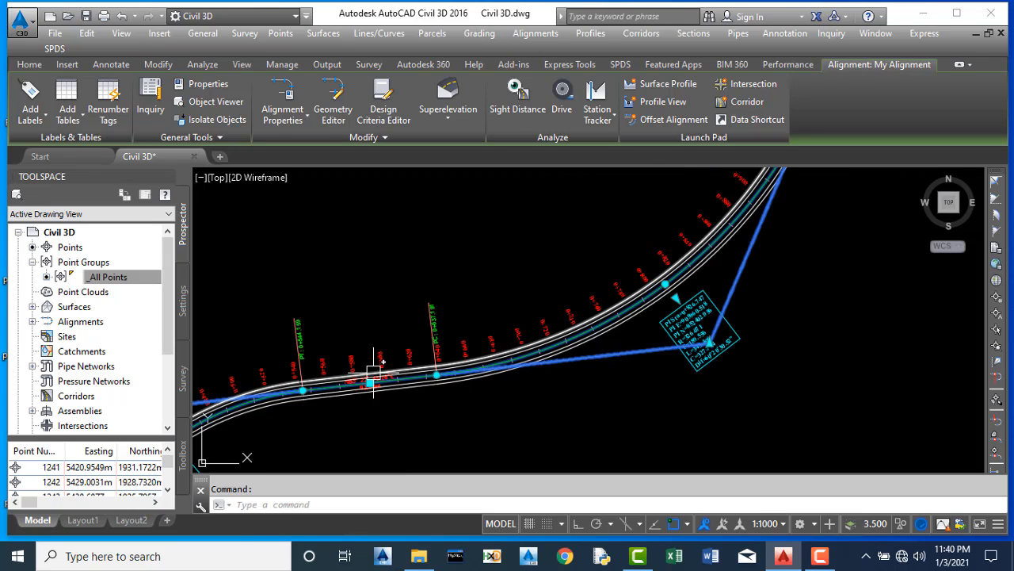
pyautogui.scroll(2, 561, 346)
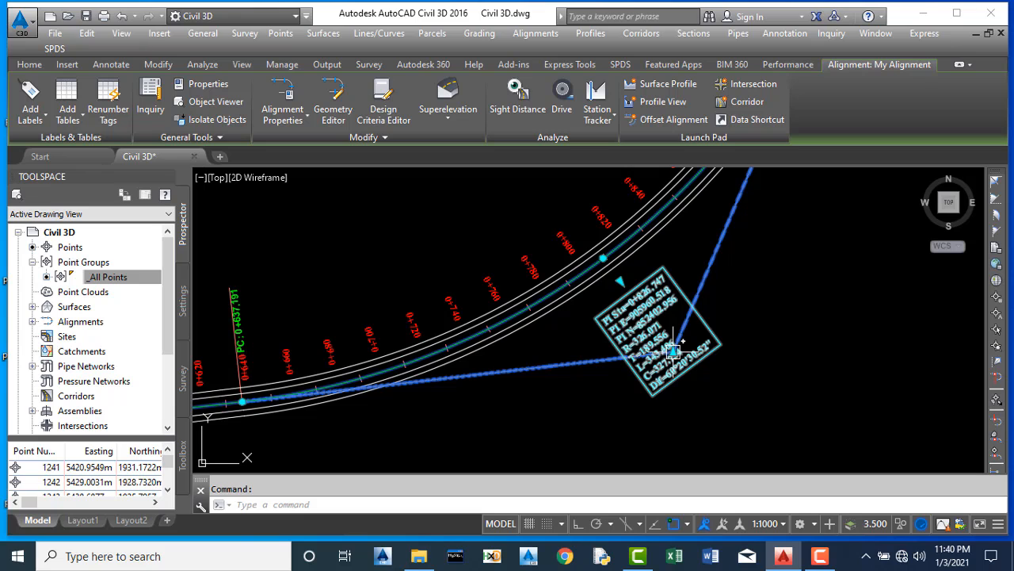
pyautogui.moveTo(674, 349)
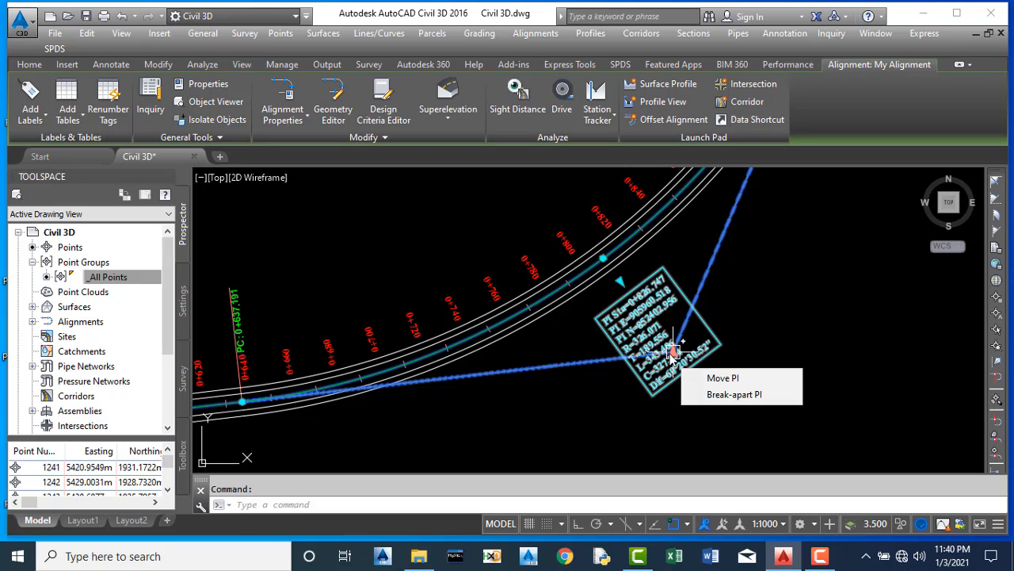
pyautogui.moveTo(674, 351); pyautogui.dragTo(519, 365)
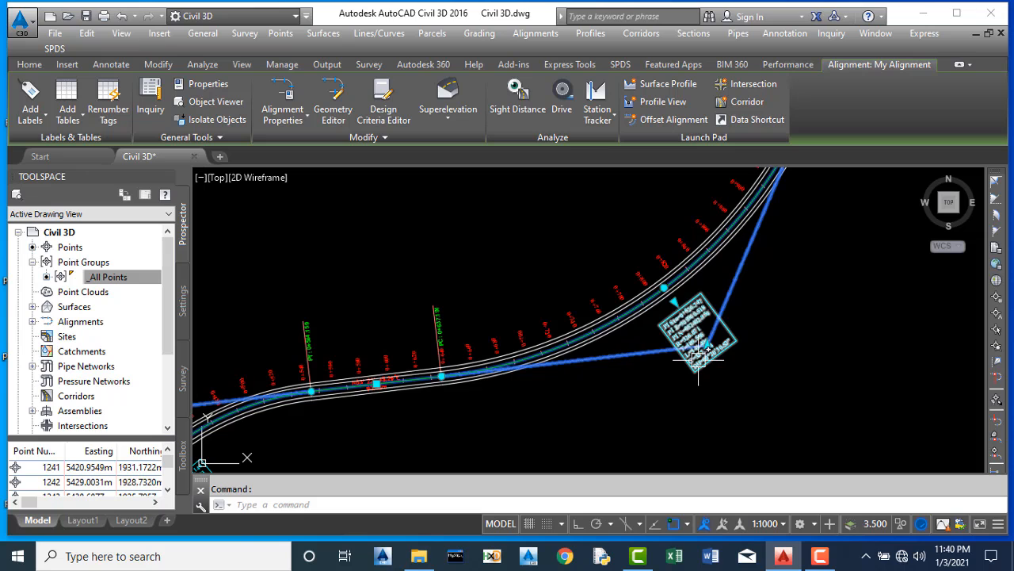
# Step: Examine the full alignment and the station labels on its final tangent near station 1+760
pyautogui.scroll(-3, 645, 333)
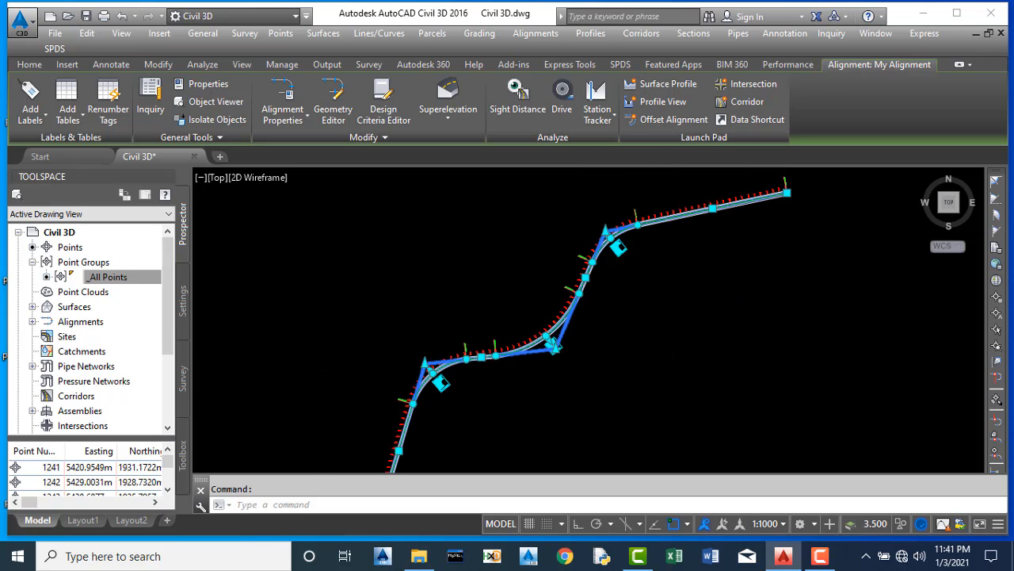
pyautogui.scroll(1, 616, 304)
pyautogui.scroll(10, 714, 270)
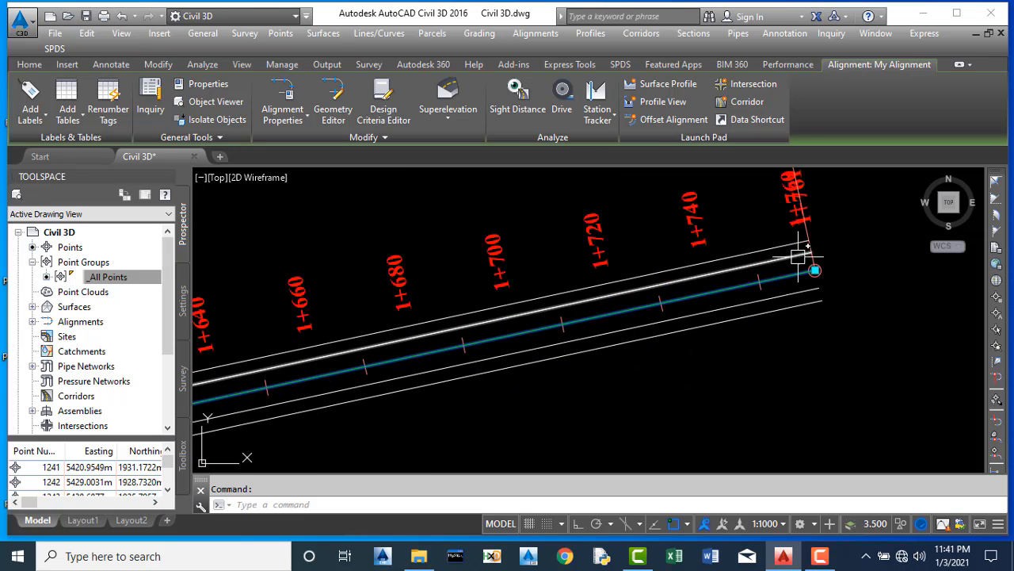
pyautogui.scroll(-2, 717, 263)
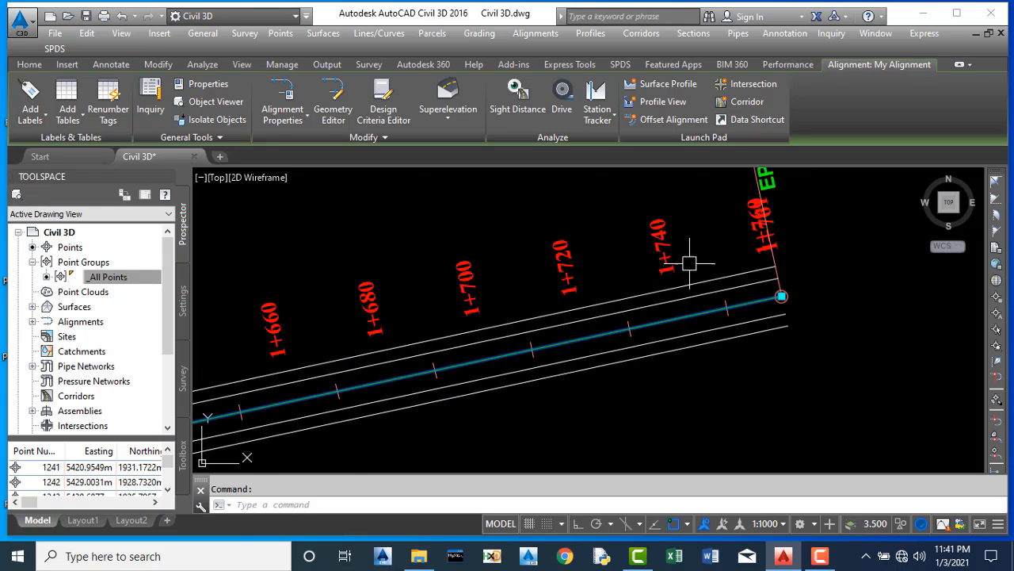
pyautogui.scroll(2, 690, 263)
pyautogui.scroll(-3, 720, 262)
pyautogui.scroll(1, 765, 272)
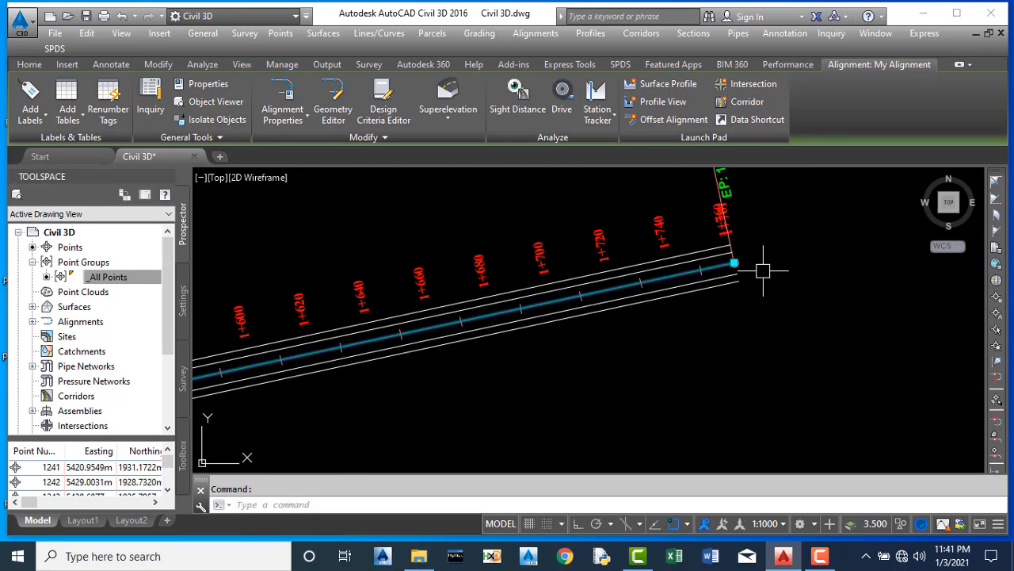
pyautogui.scroll(-2, 745, 269)
pyautogui.scroll(2, 726, 264)
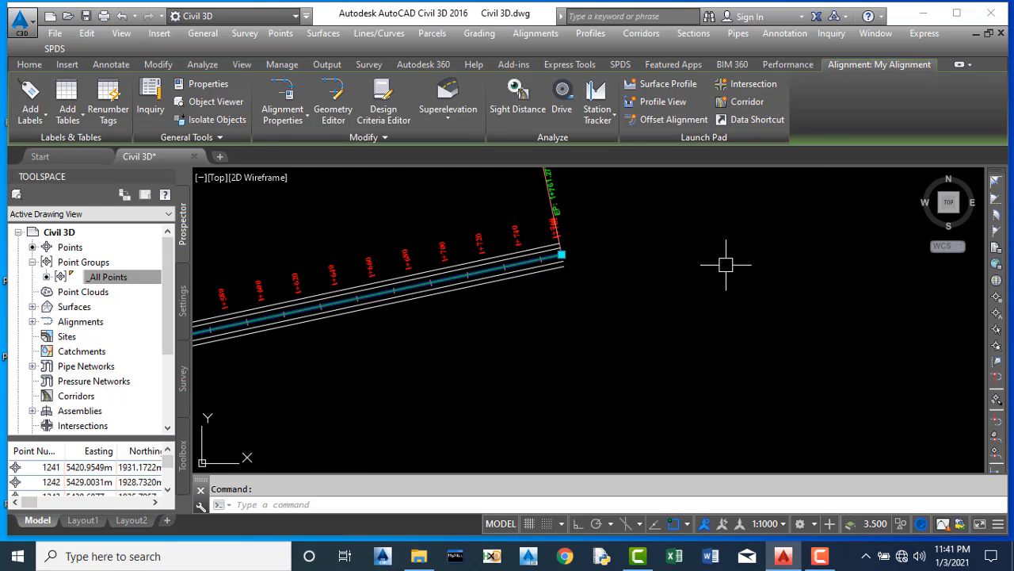
# Step: Stretch the end point of the alignment's final tangent east-northeast, extending the alignment to about station 3+052
pyautogui.click(561, 254)
pyautogui.scroll(-3, 561, 255)
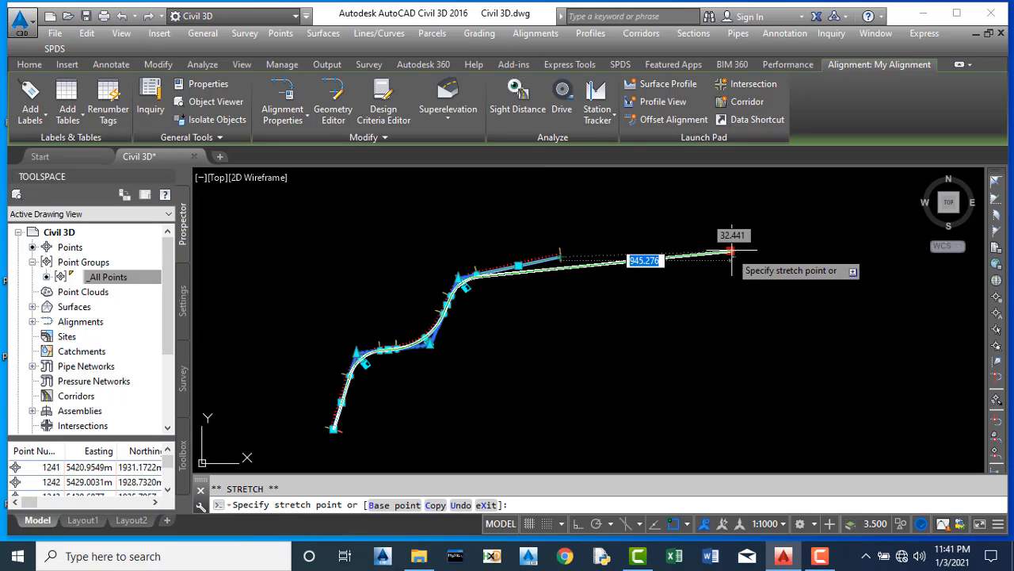
pyautogui.click(791, 230)
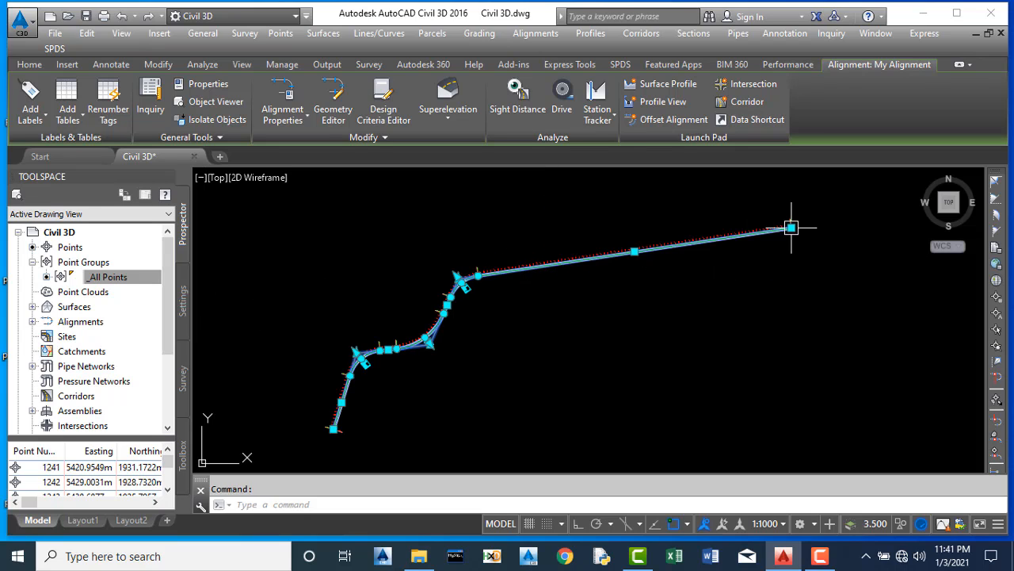
# Step: Examine the station labels and the end point label along the extended final tangent, then the full alignment
pyautogui.scroll(3, 705, 238)
pyautogui.scroll(3, 708, 232)
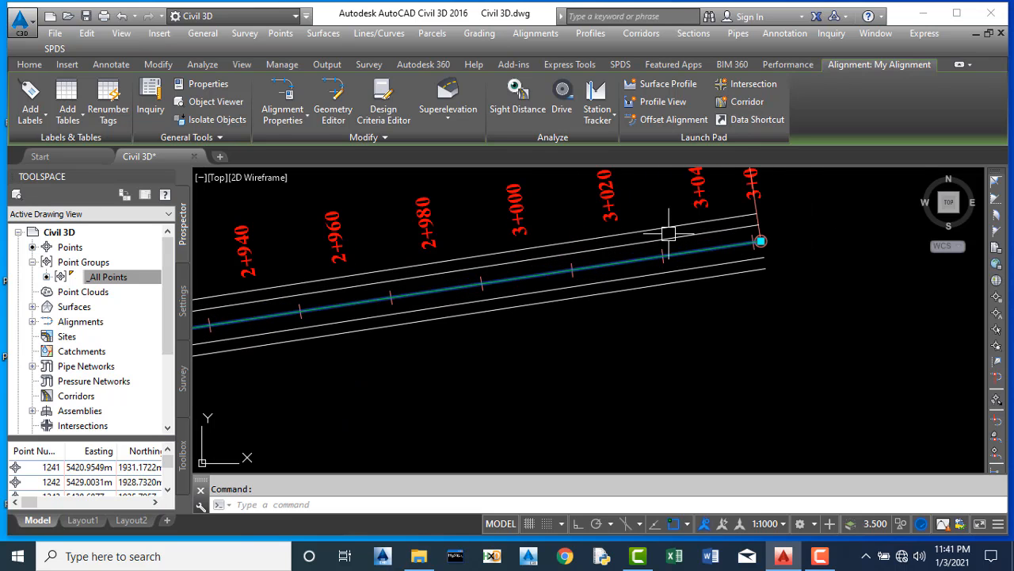
pyautogui.scroll(2, 702, 225)
pyautogui.scroll(-2, 742, 228)
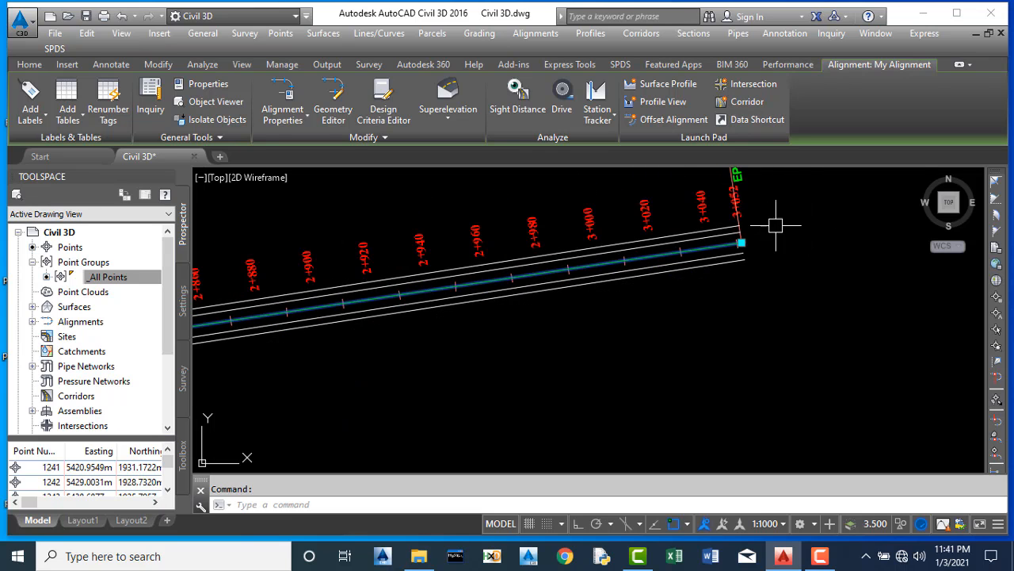
pyautogui.scroll(2, 699, 235)
pyautogui.scroll(-2, 779, 226)
pyautogui.scroll(4, 784, 212)
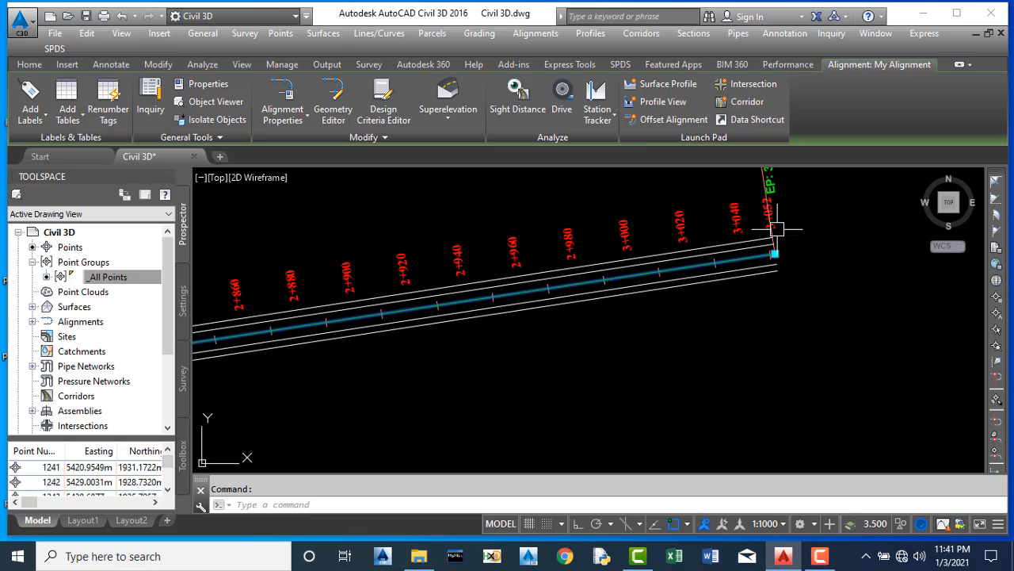
pyautogui.scroll(-3, 774, 234)
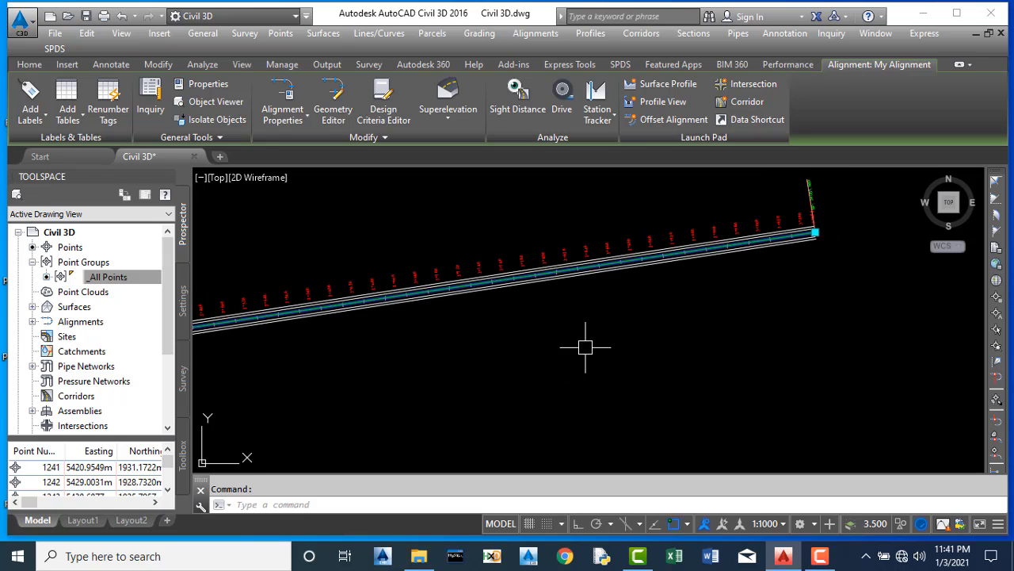
pyautogui.scroll(-2, 745, 255)
pyautogui.scroll(-2, 554, 324)
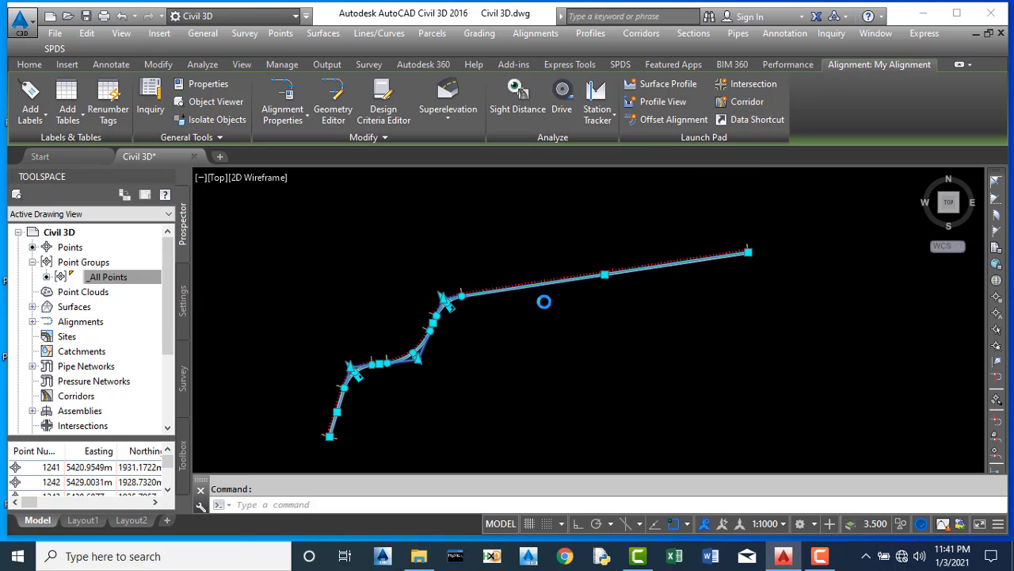
pyautogui.scroll(2, 544, 294)
pyautogui.scroll(3, 554, 283)
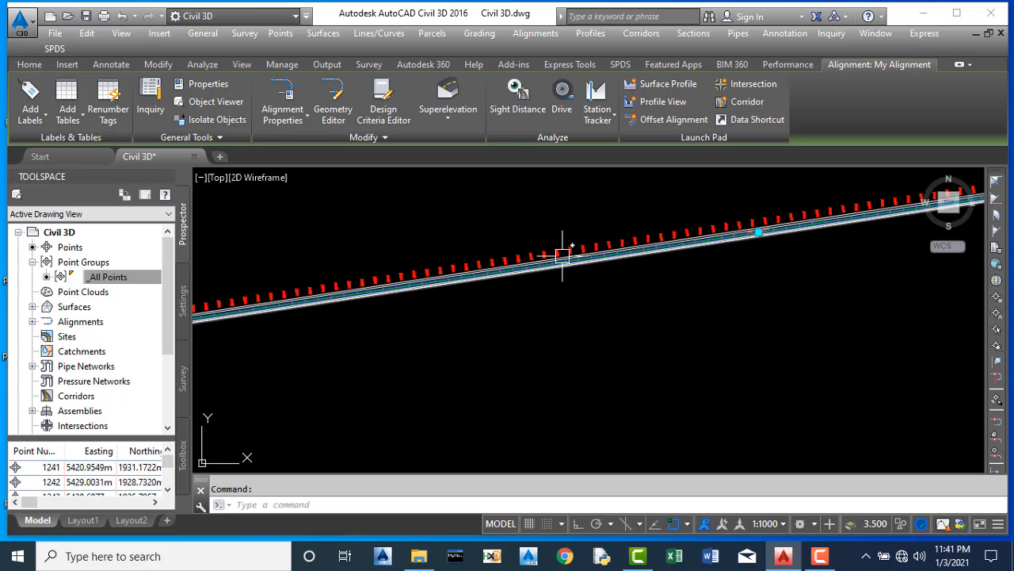
pyautogui.scroll(-3, 559, 255)
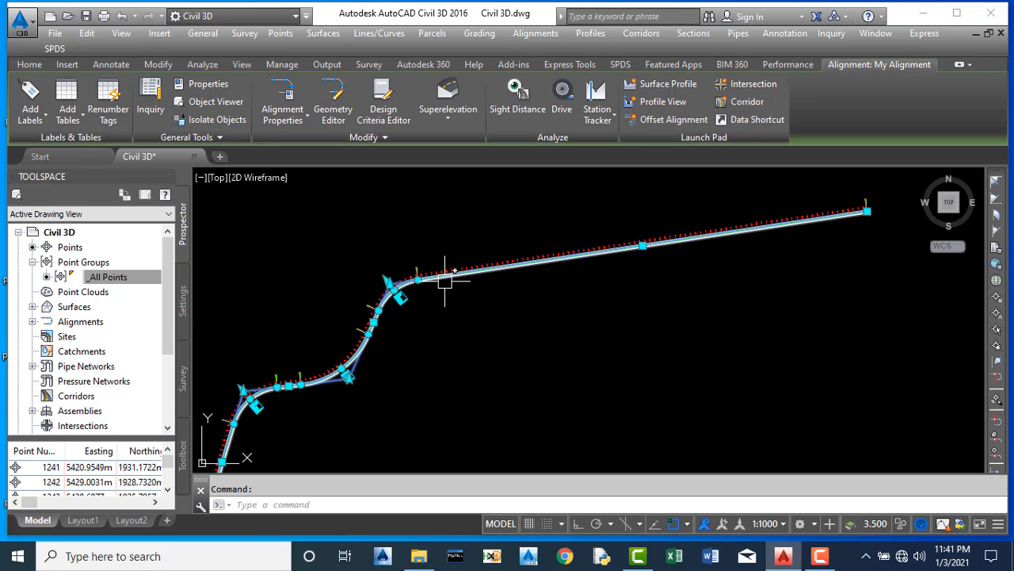
# Step: Open My Alignment for geometry editing and display the tangent and curve layout options
pyautogui.scroll(5, 420, 273)
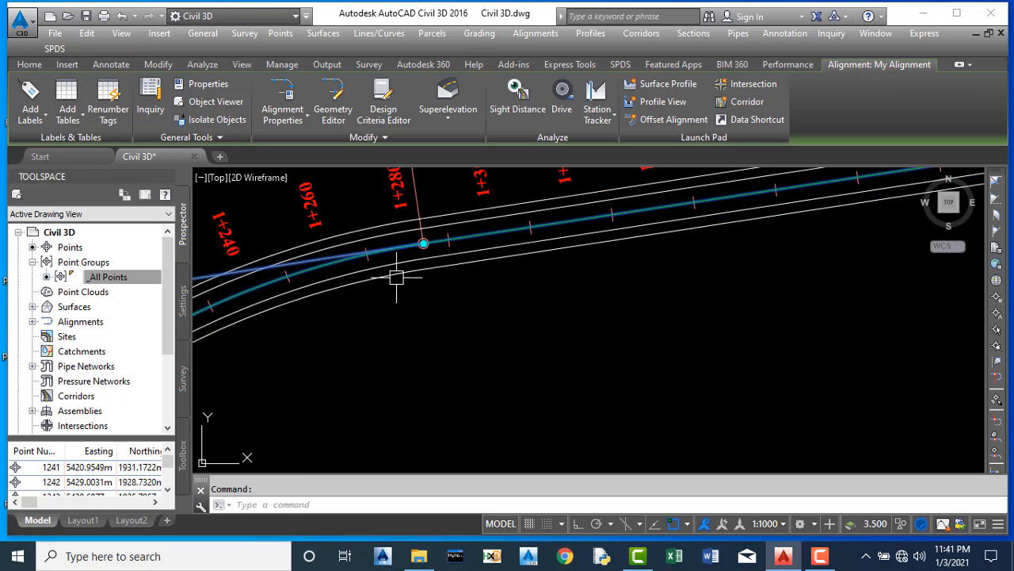
pyautogui.scroll(2, 450, 241)
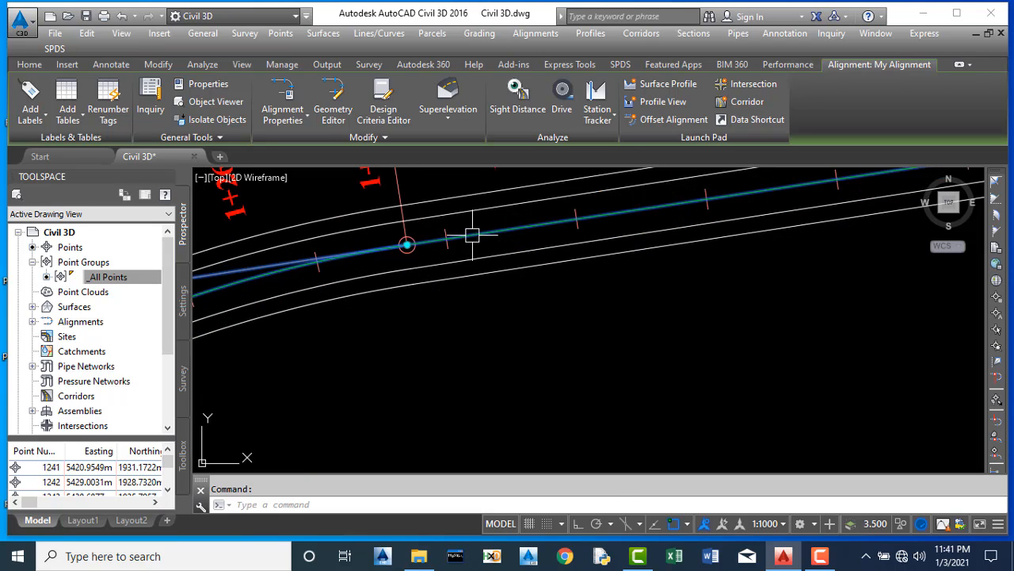
pyautogui.rightClick(472, 235)
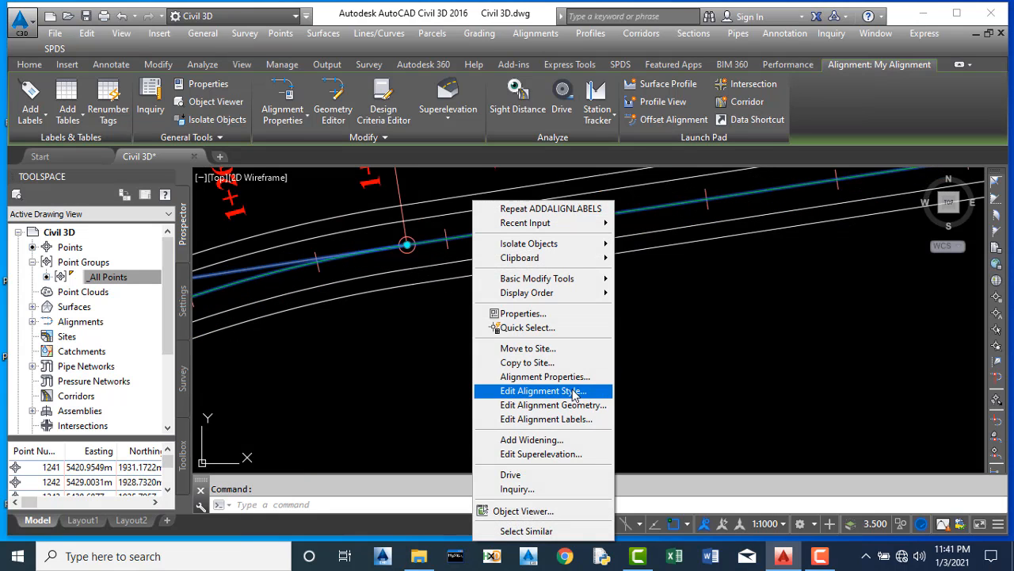
pyautogui.click(555, 405)
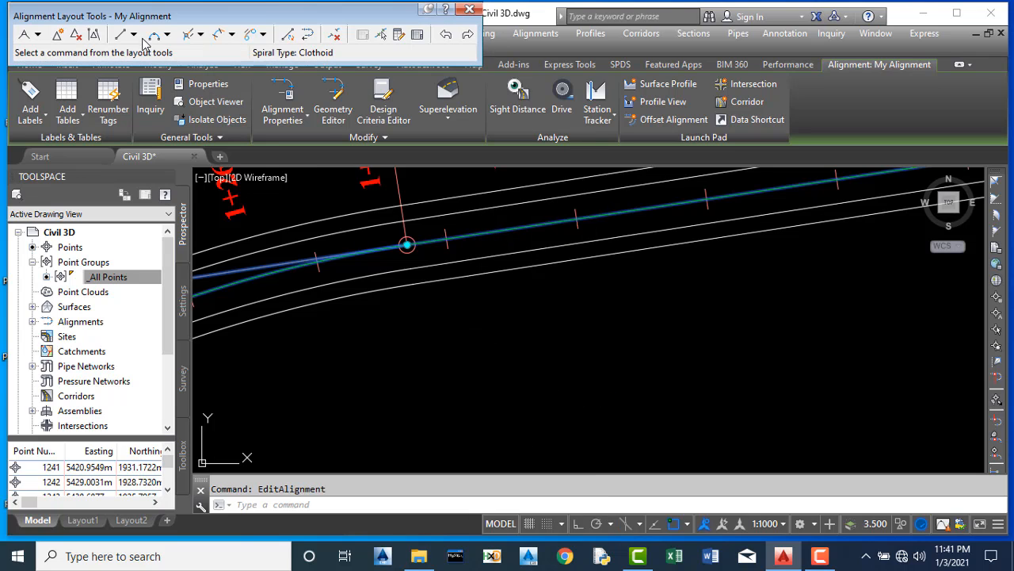
pyautogui.click(38, 36)
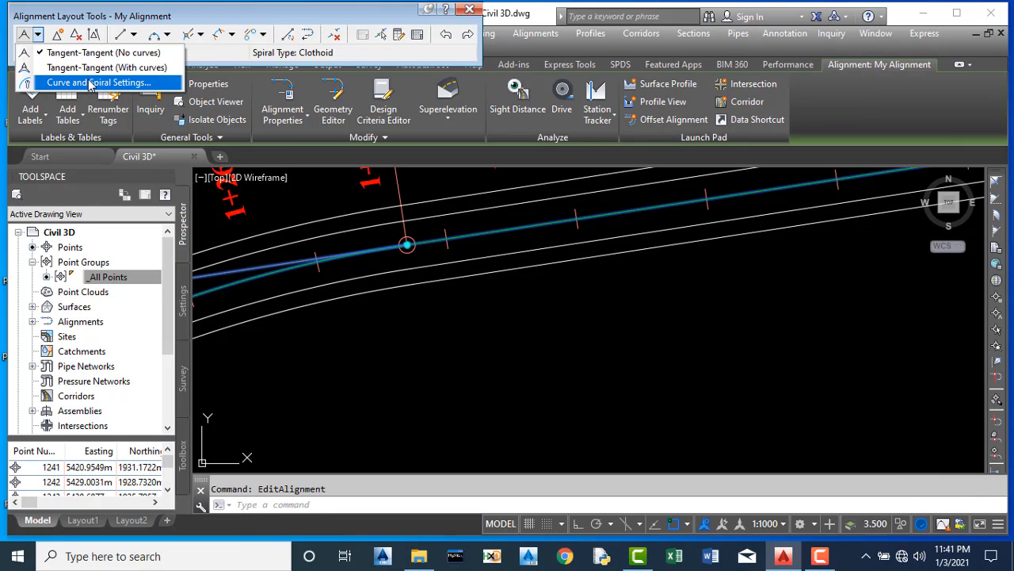
# Step: Insert a PI just south of the long final tangent, at about station 1+677, and end the Insert PI command
pyautogui.click(57, 34)
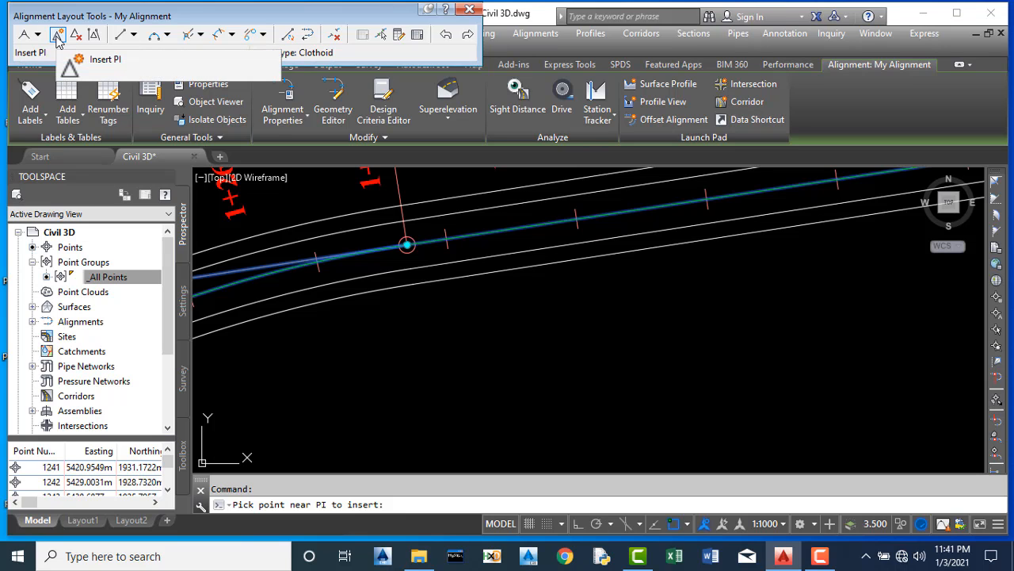
pyautogui.scroll(-6, 388, 238)
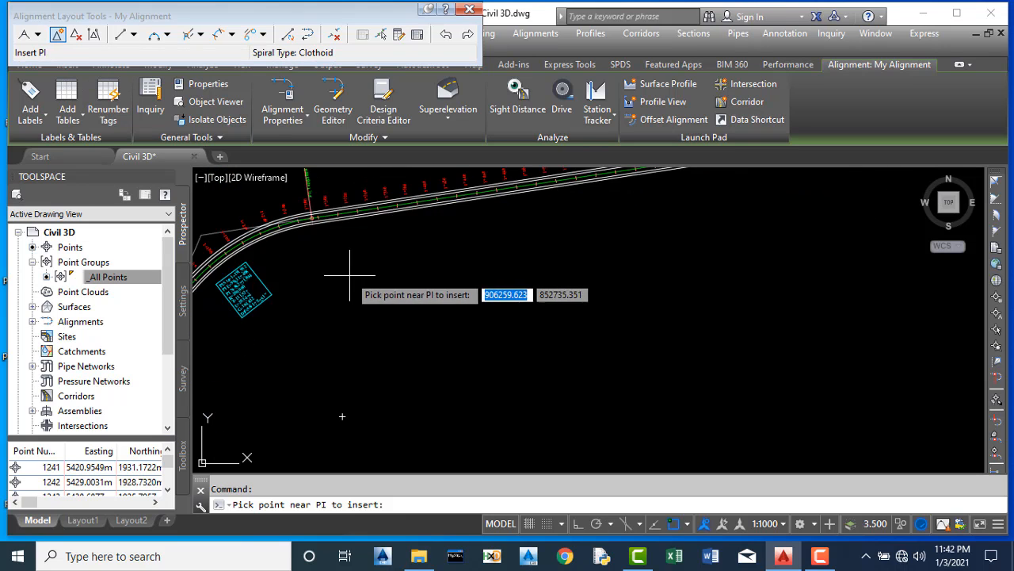
pyautogui.scroll(-3, 380, 257)
pyautogui.scroll(-2, 442, 257)
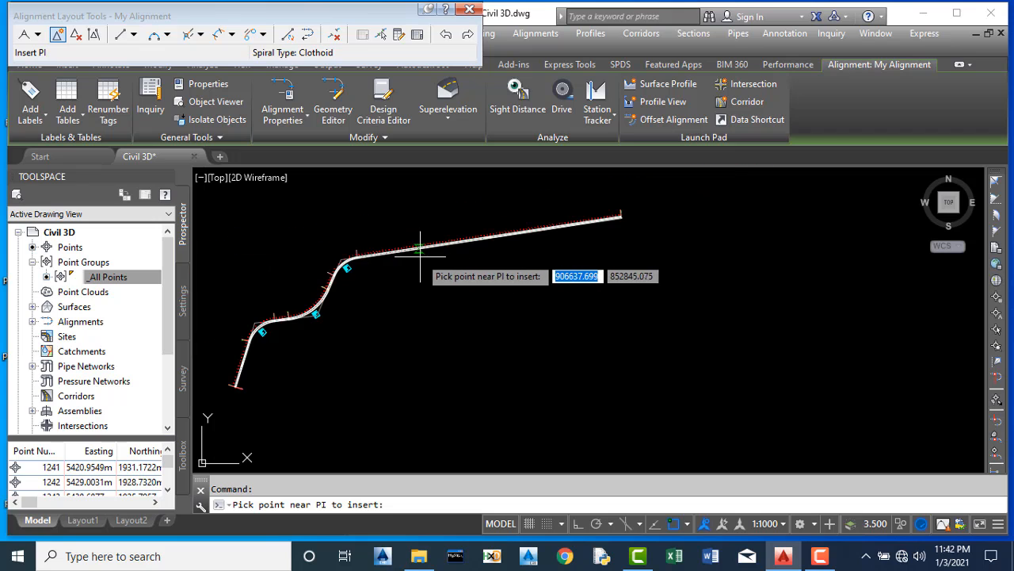
pyautogui.scroll(3, 406, 260)
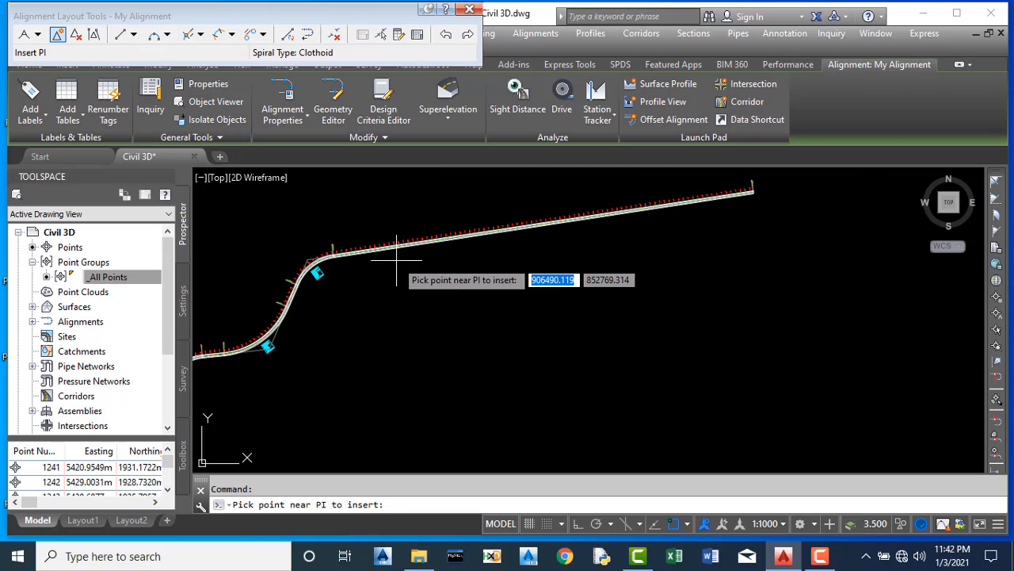
pyautogui.scroll(5, 420, 227)
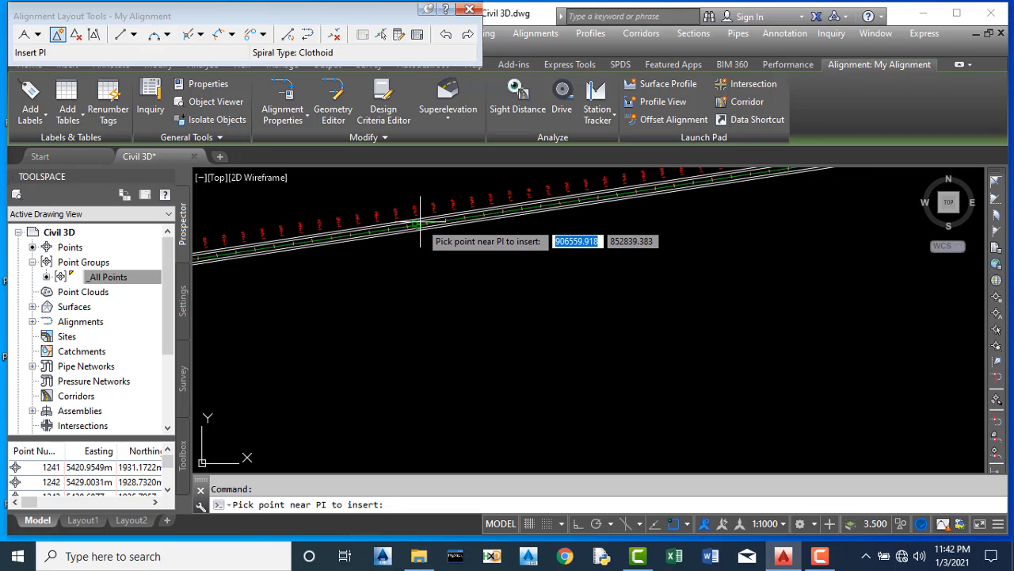
pyautogui.scroll(-5, 427, 249)
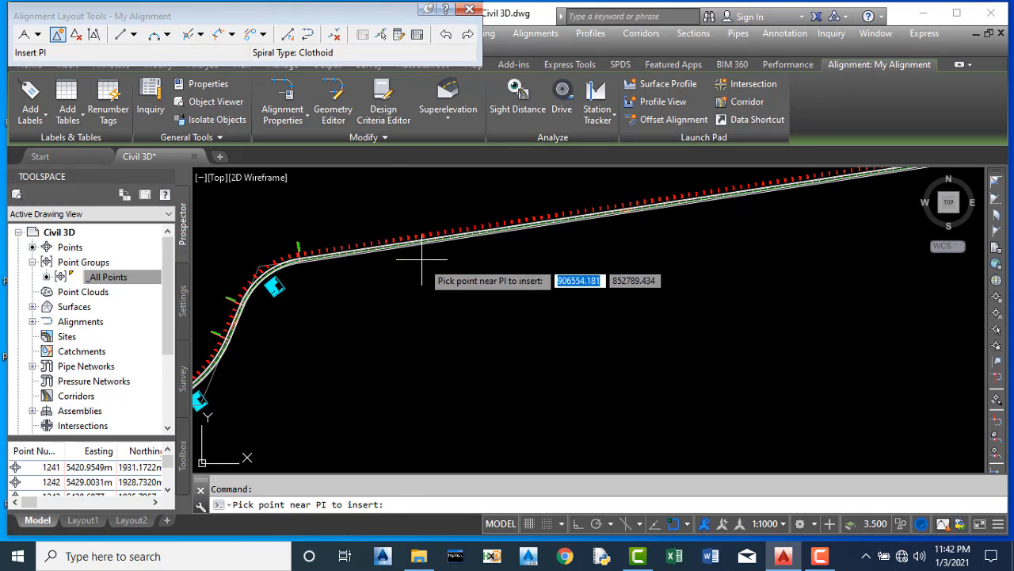
pyautogui.click(453, 277)
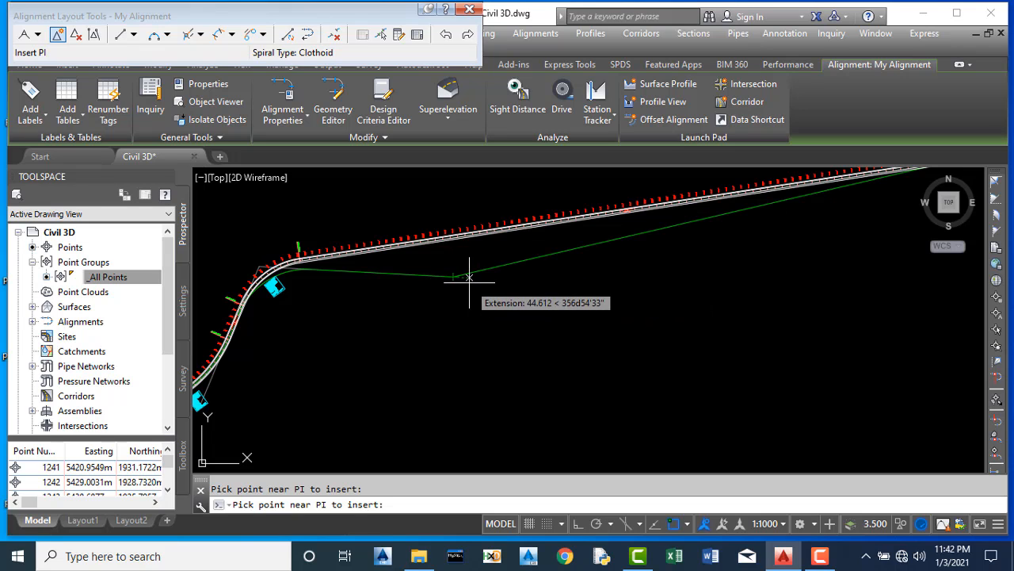
pyautogui.click(469, 277)
pyautogui.press('Escape')
# Step: Examine the inserted PI, its geometry point label and the station labels on both adjoining tangents
pyautogui.scroll(4, 446, 277)
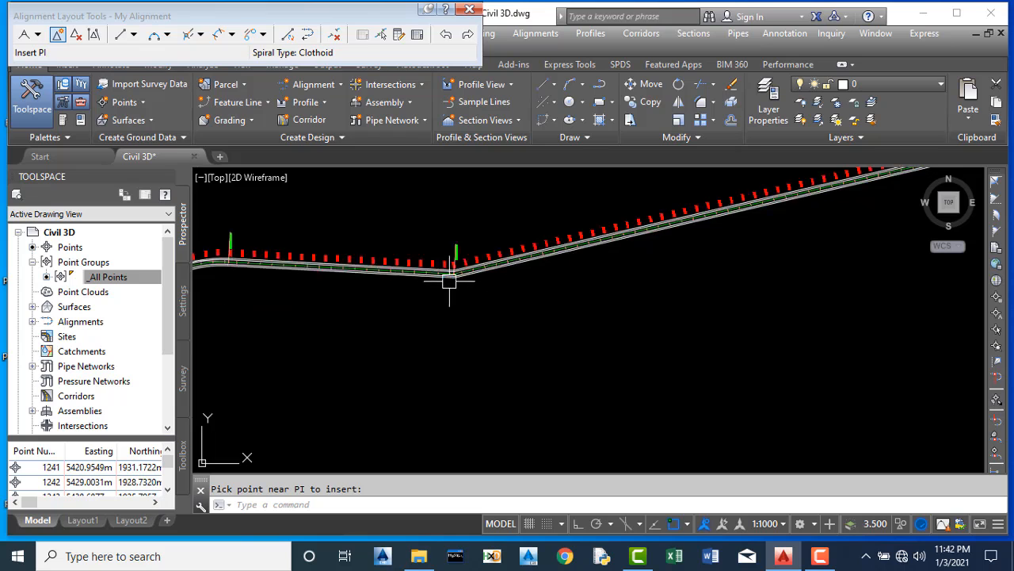
pyautogui.scroll(3, 445, 252)
pyautogui.scroll(2, 476, 260)
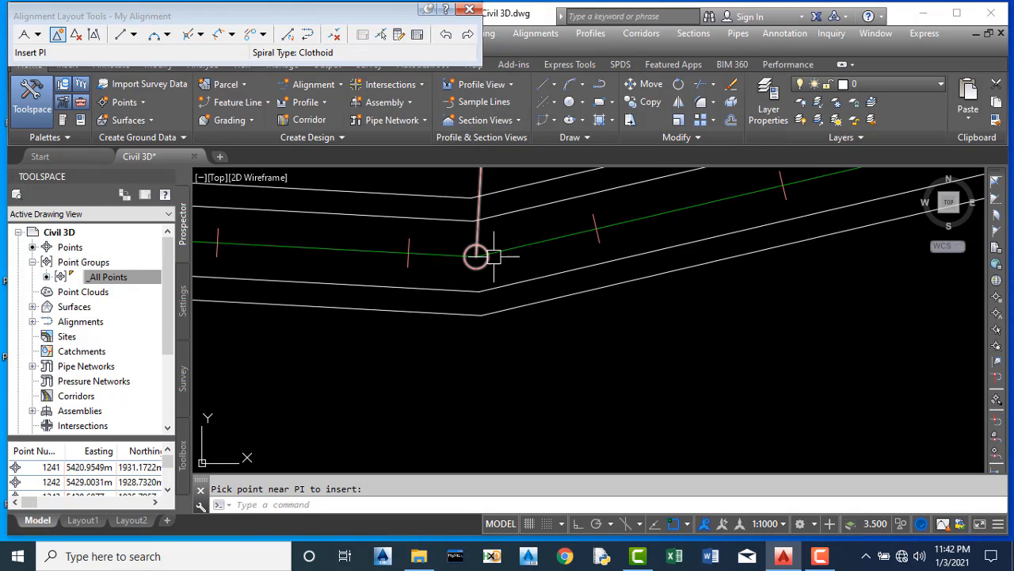
pyautogui.scroll(-6, 509, 256)
pyautogui.scroll(4, 497, 257)
pyautogui.scroll(-3, 507, 252)
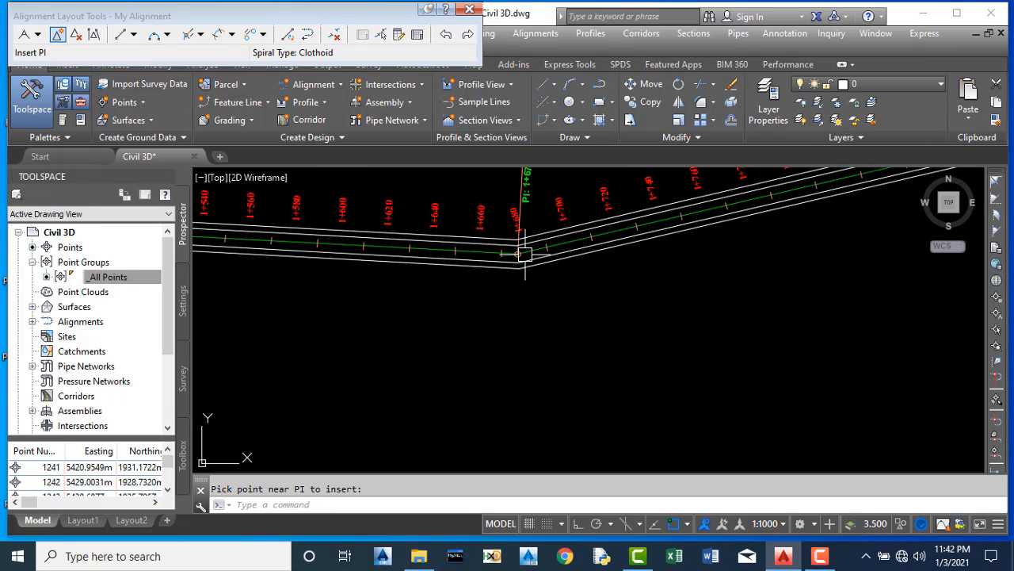
pyautogui.scroll(4, 566, 262)
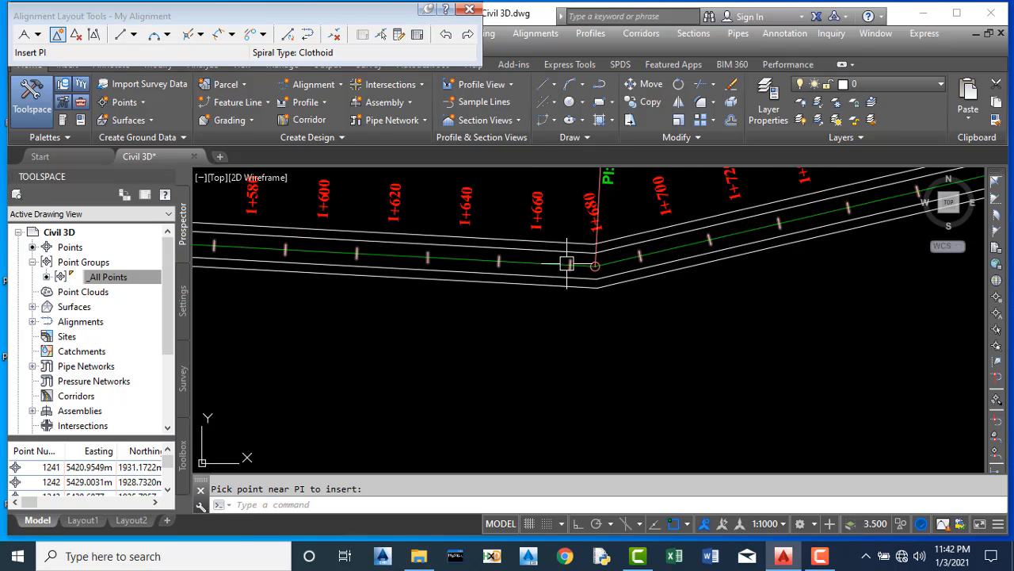
pyautogui.scroll(-4, 573, 268)
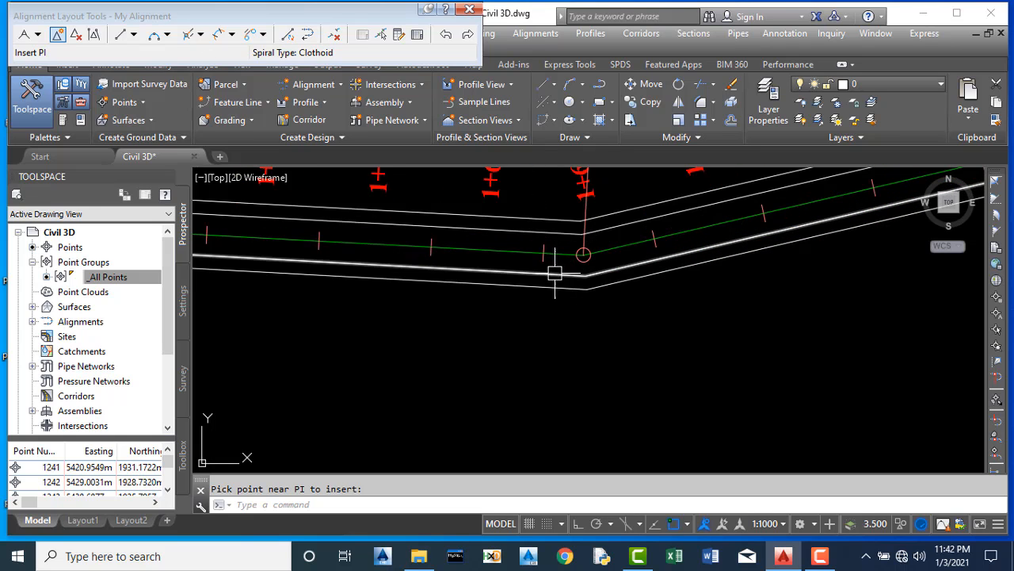
# Step: Add a free curve fillet between the two tangents at the inserted PI, with solution angle Lessthan180 and radius 600 m
pyautogui.click(167, 34)
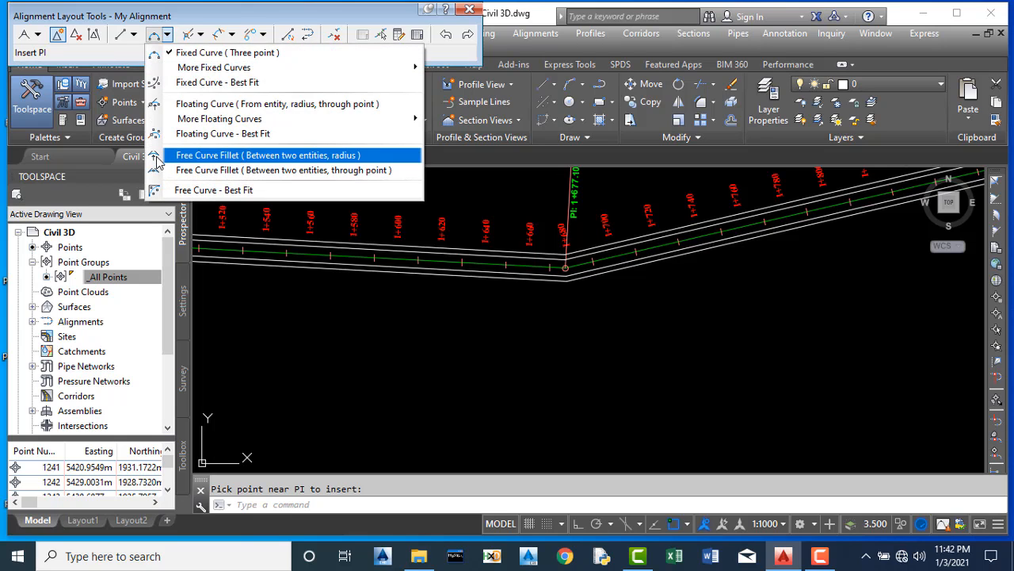
pyautogui.click(238, 155)
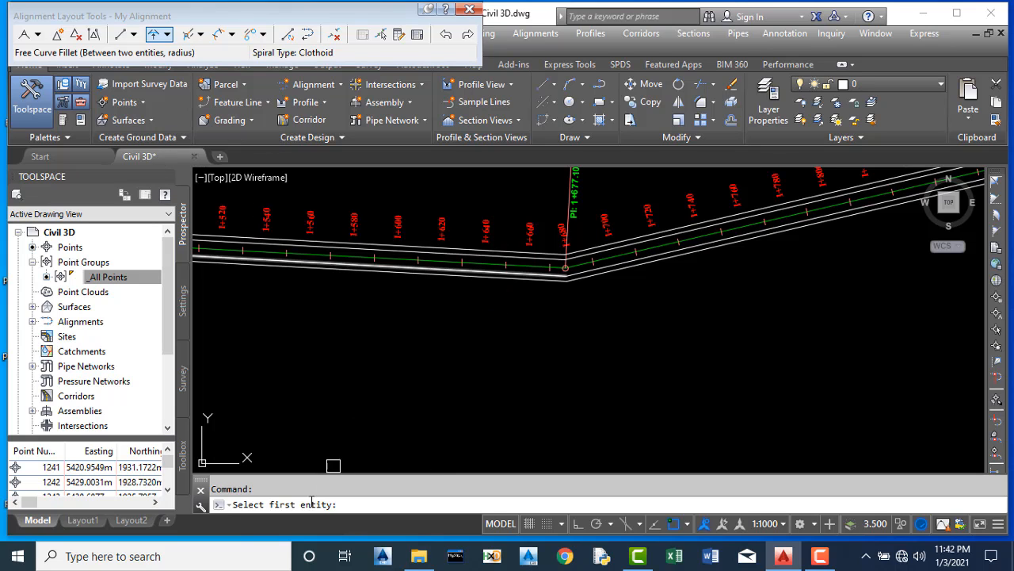
pyautogui.scroll(2, 532, 267)
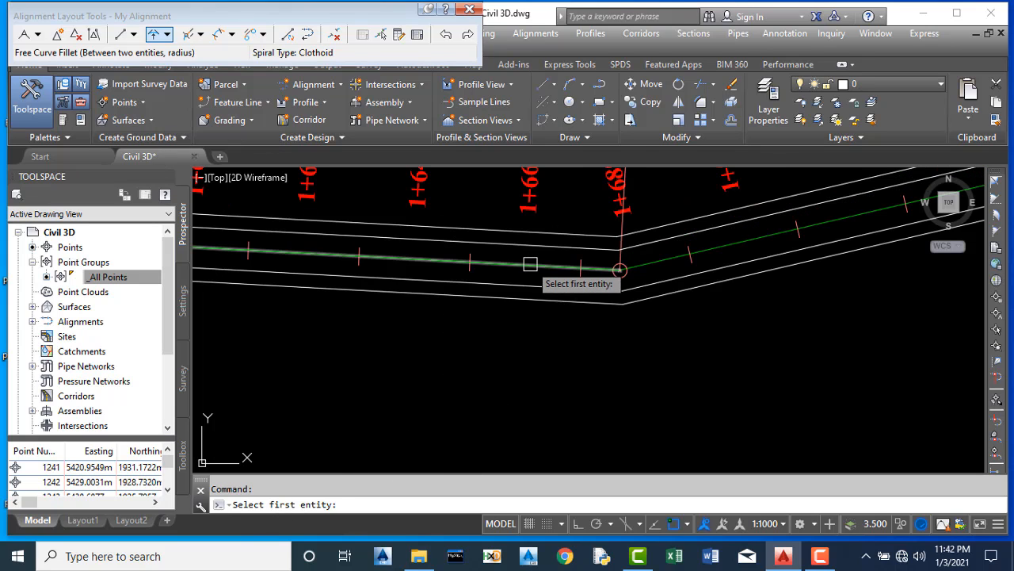
pyautogui.click(532, 267)
pyautogui.scroll(-4, 420, 258)
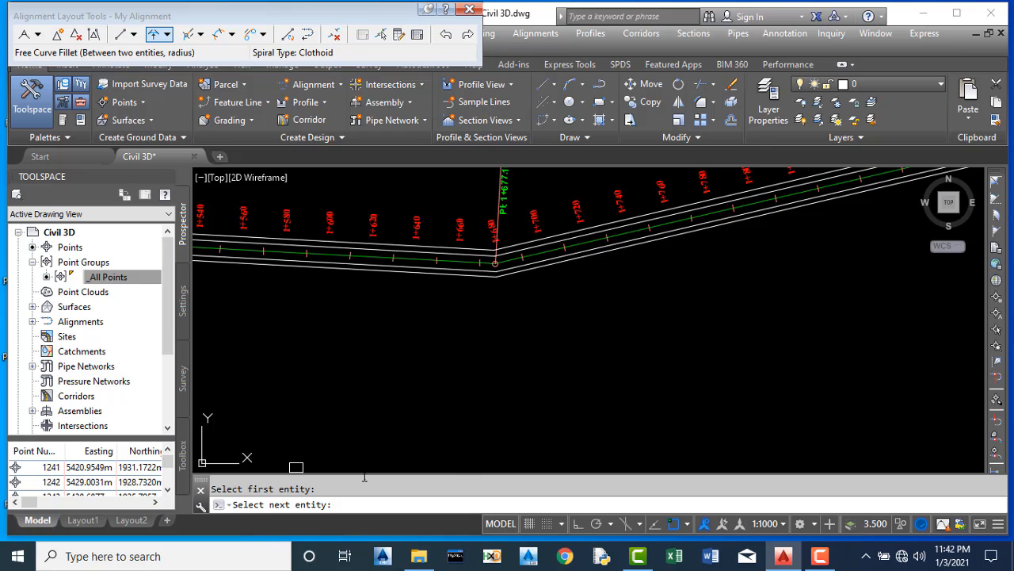
pyautogui.scroll(3, 539, 272)
pyautogui.click(516, 285)
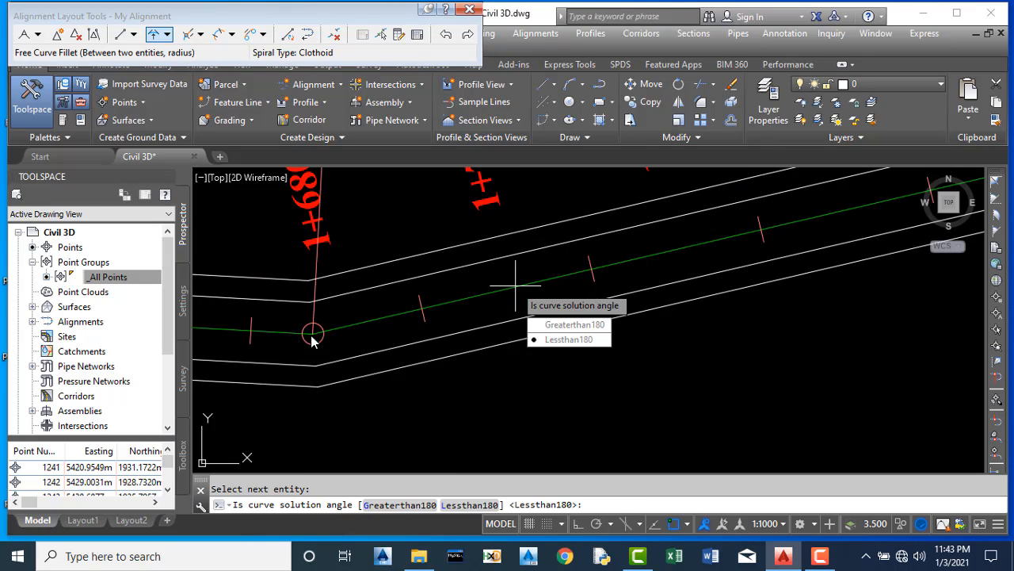
pyautogui.click(577, 341)
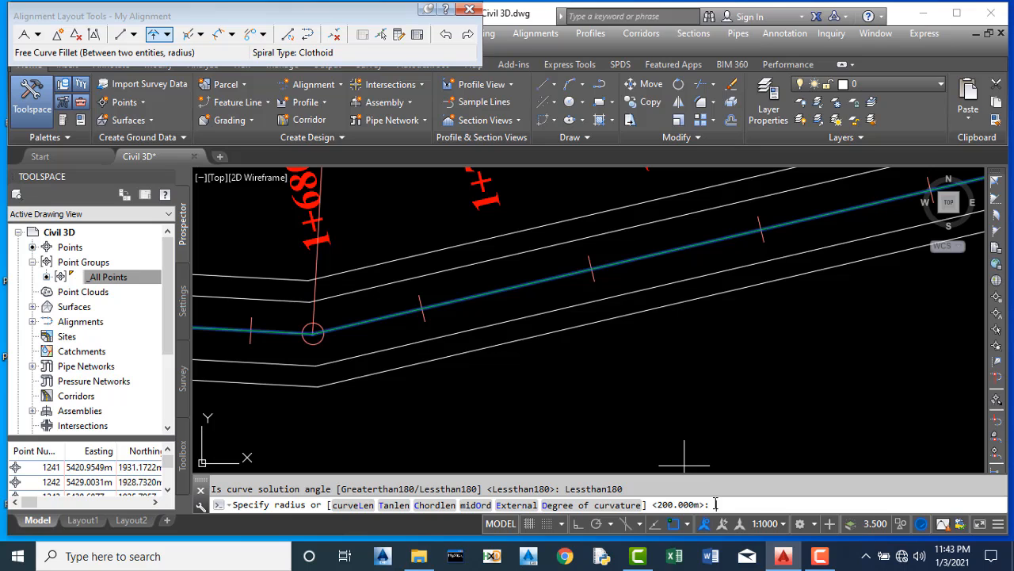
pyautogui.press('Return')
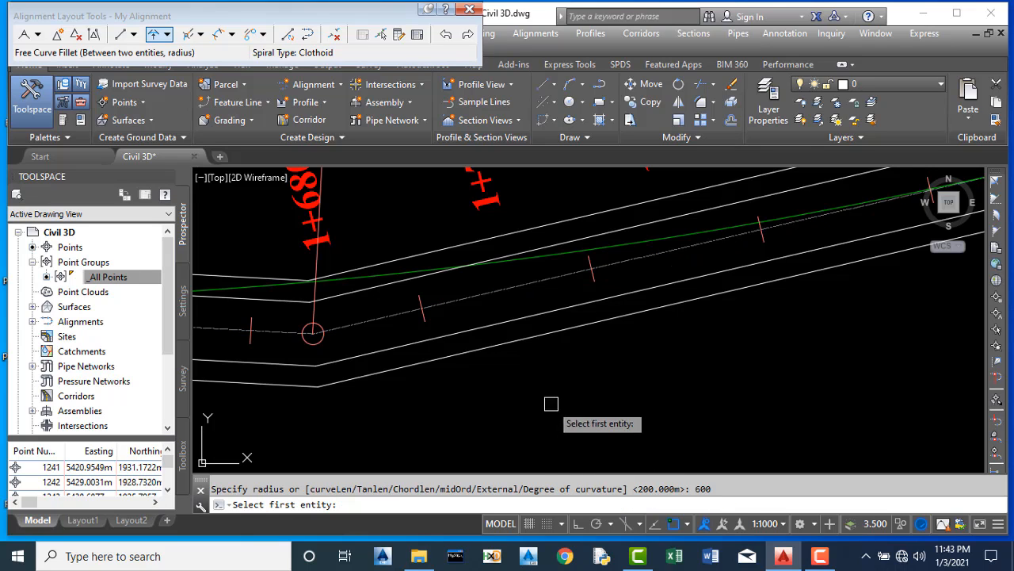
pyautogui.scroll(-5, 657, 398)
pyautogui.scroll(6, 598, 350)
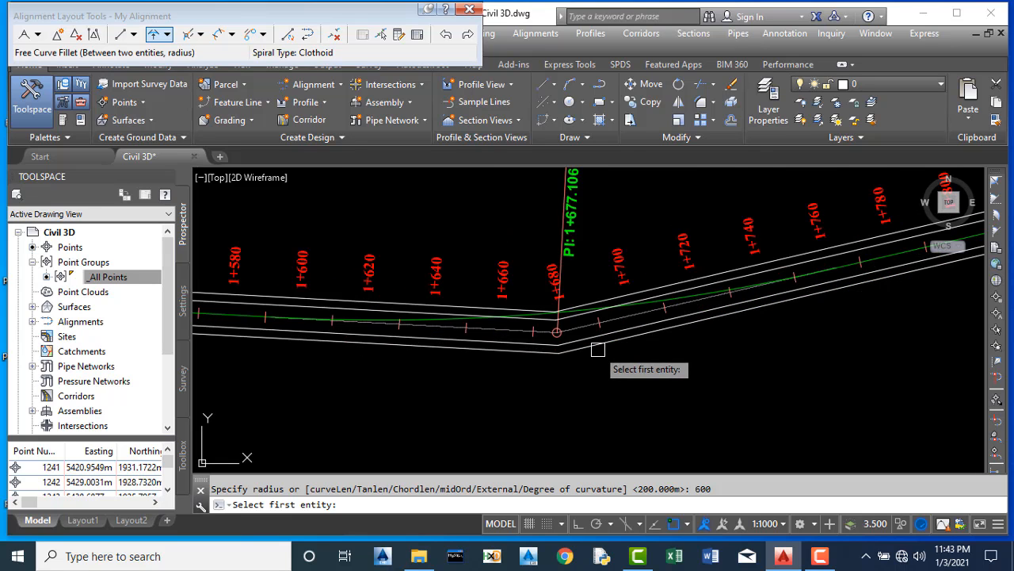
pyautogui.press('Return')
pyautogui.scroll(-10, 644, 295)
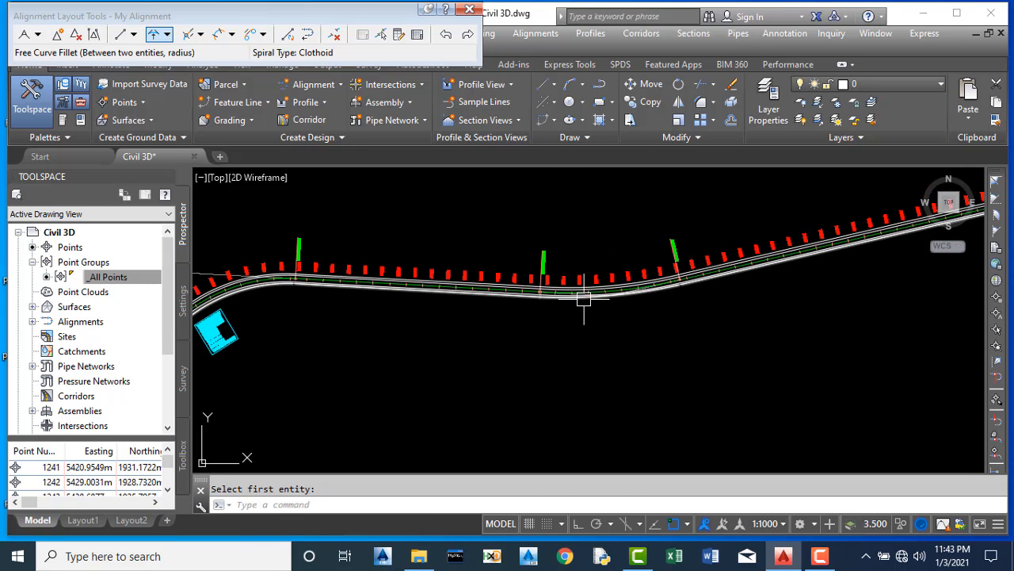
# Step: Examine the new 600 m curve, its PC and PT labels and the station labels along it
pyautogui.scroll(-2, 584, 299)
pyautogui.scroll(2, 594, 296)
pyautogui.scroll(-2, 587, 293)
pyautogui.scroll(2, 610, 293)
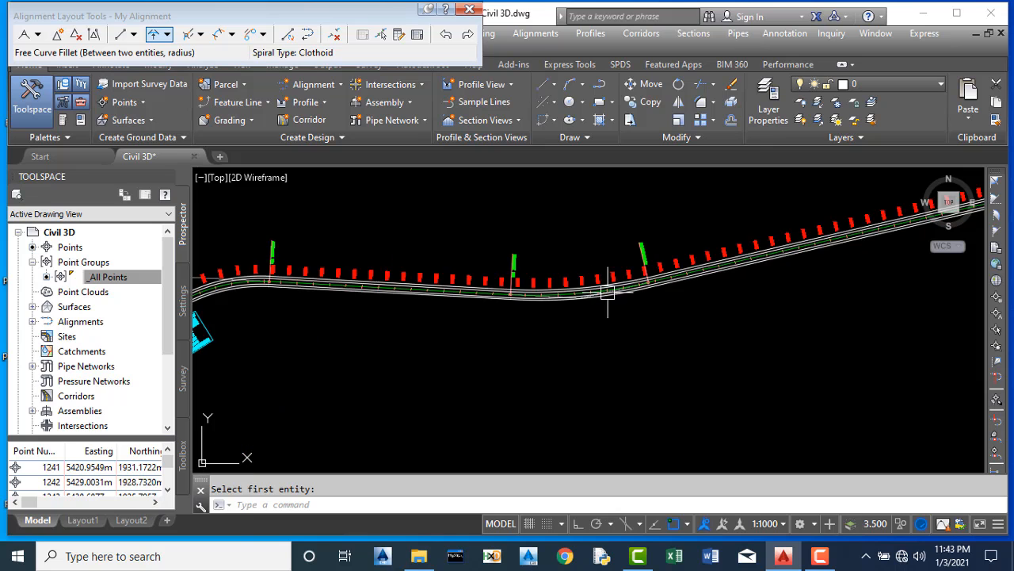
pyautogui.scroll(2, 608, 292)
pyautogui.scroll(-5, 553, 304)
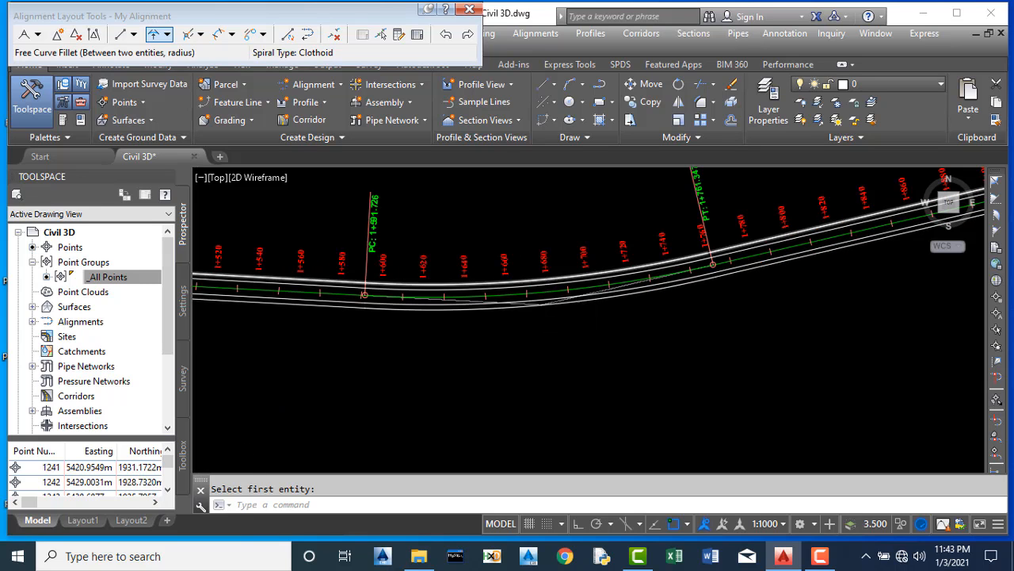
pyautogui.scroll(4, 567, 285)
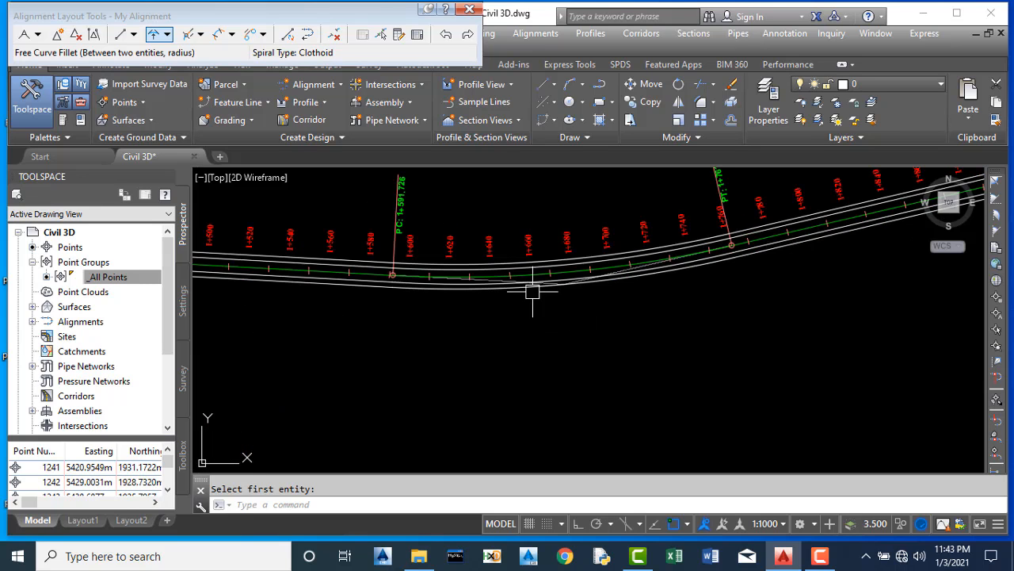
pyautogui.scroll(-1, 554, 287)
pyautogui.scroll(1, 556, 279)
pyautogui.scroll(-3, 556, 277)
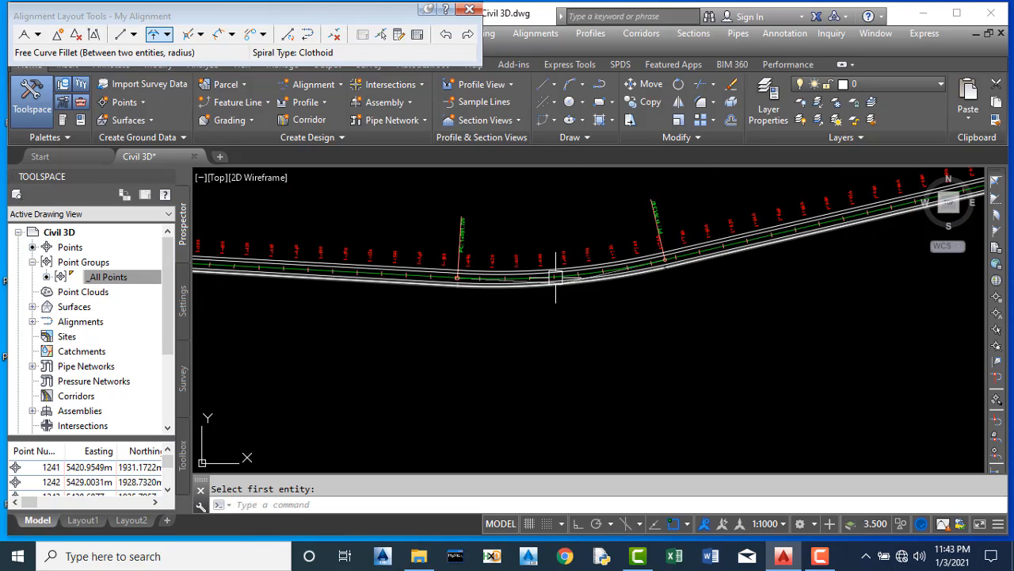
pyautogui.scroll(2, 570, 272)
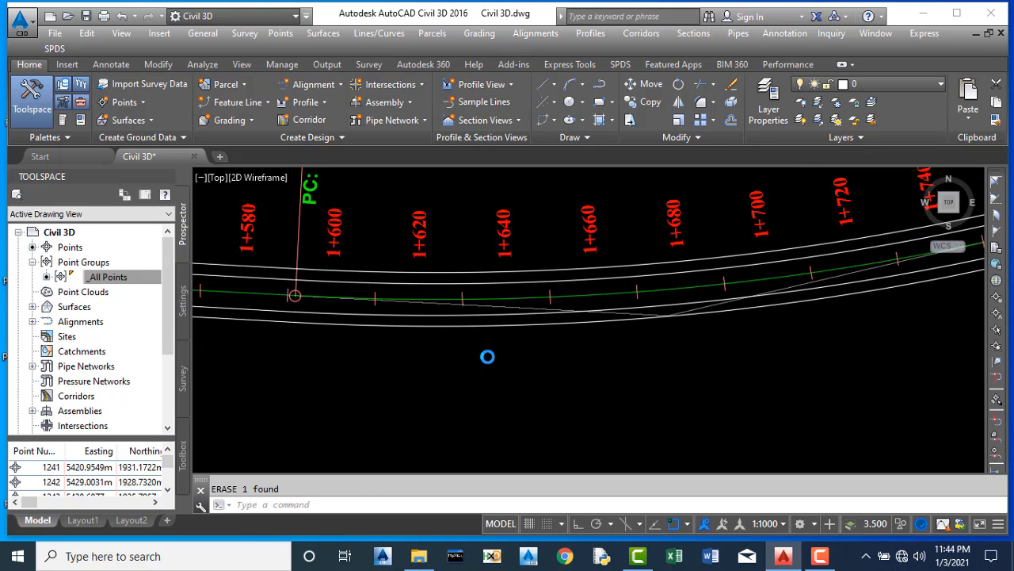
# Step: Compare the new curve with the earlier labelled curves along the whole alignment
pyautogui.scroll(-2, 490, 351)
pyautogui.scroll(2, 534, 333)
pyautogui.scroll(-8, 564, 283)
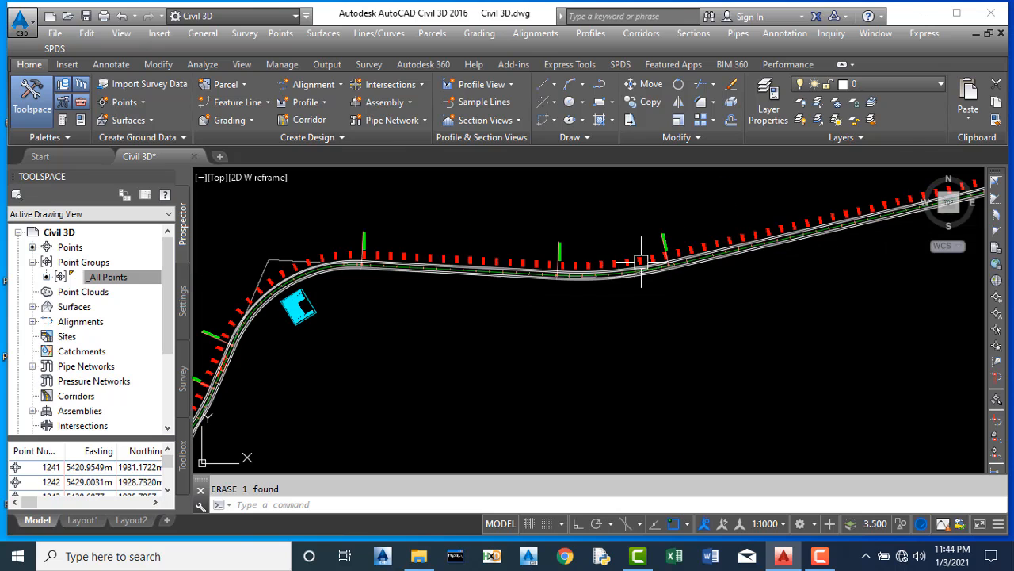
pyautogui.scroll(3, 264, 290)
pyautogui.scroll(-4, 460, 226)
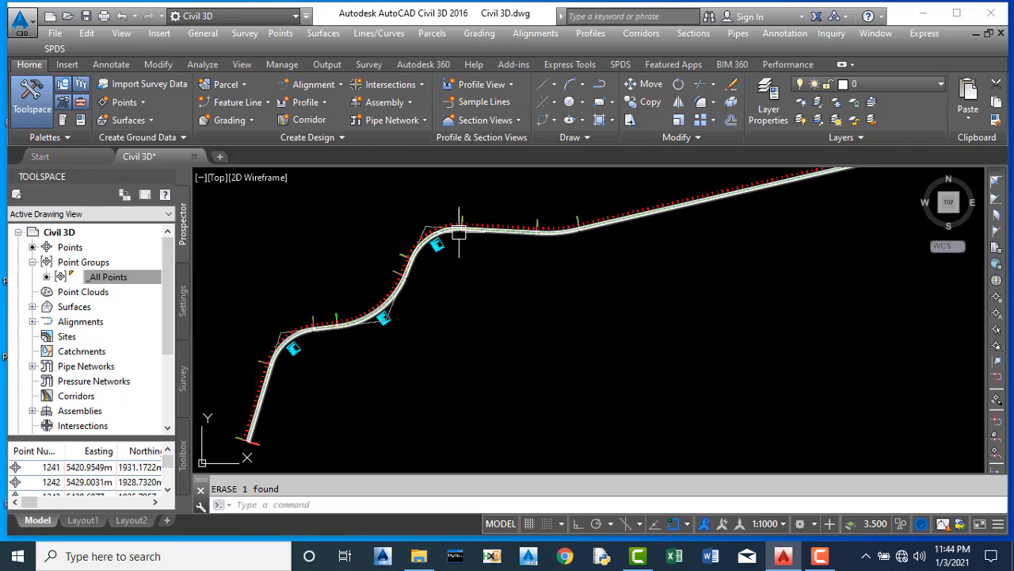
pyautogui.scroll(2, 396, 326)
pyautogui.scroll(-3, 366, 320)
pyautogui.scroll(5, 411, 249)
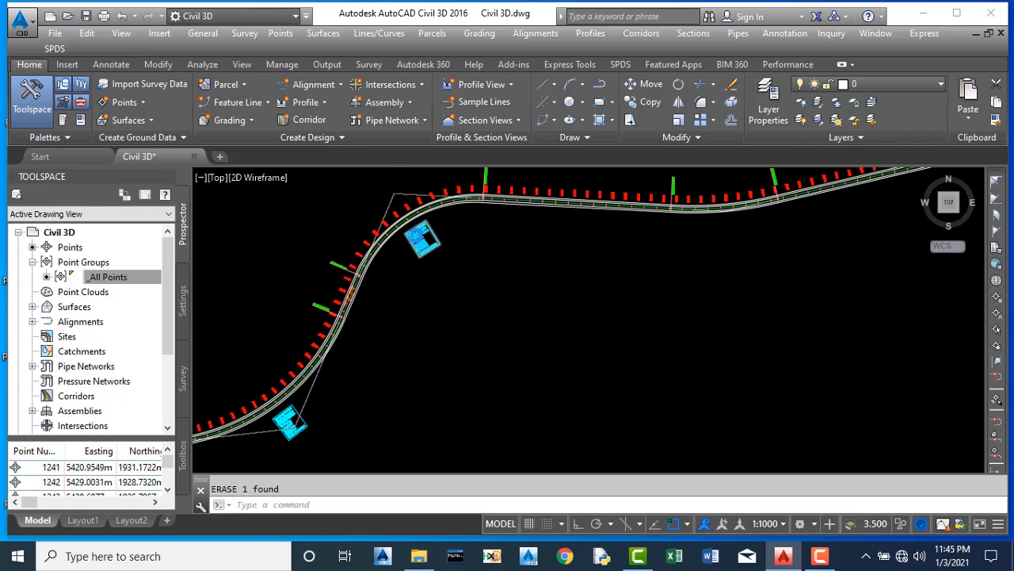
pyautogui.scroll(-3, 385, 279)
pyautogui.scroll(-1, 486, 283)
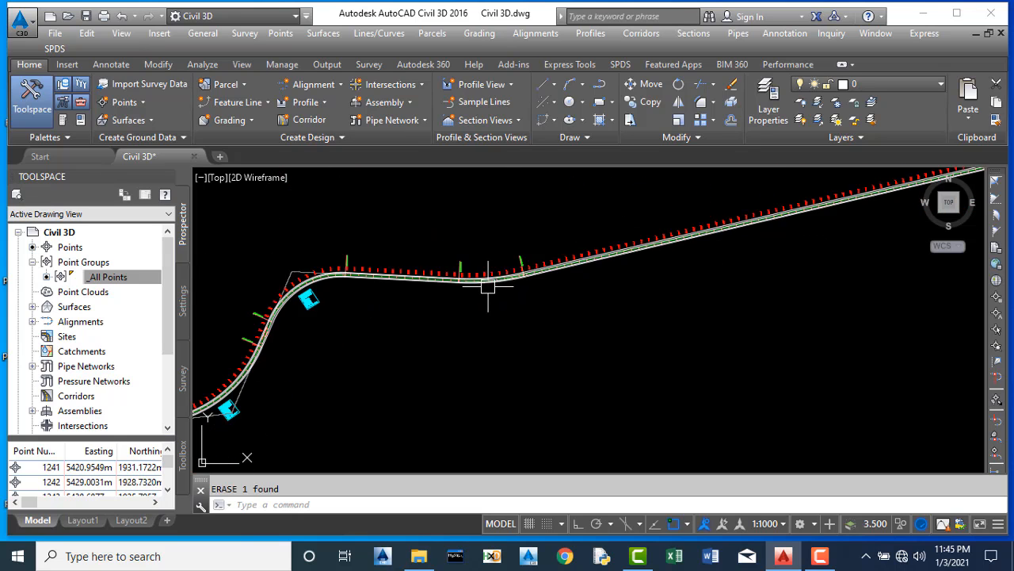
# Step: Set up Single Segment alignment labels for the 600 m curve, using the Curve Label style for curves
pyautogui.scroll(4, 539, 272)
pyautogui.scroll(8, 417, 263)
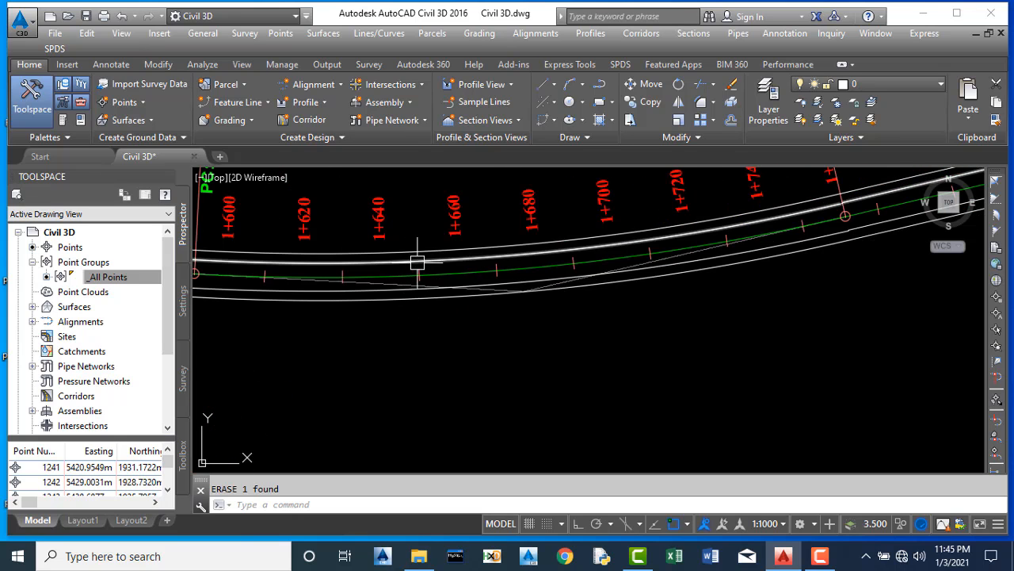
pyautogui.rightClick(495, 295)
pyautogui.click(465, 283)
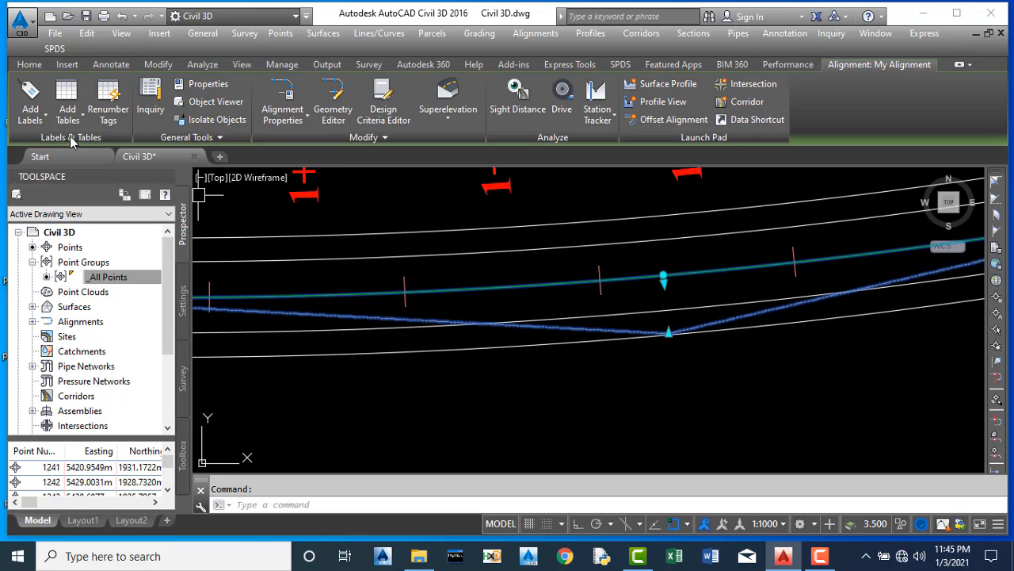
pyautogui.click(35, 116)
pyautogui.click(66, 145)
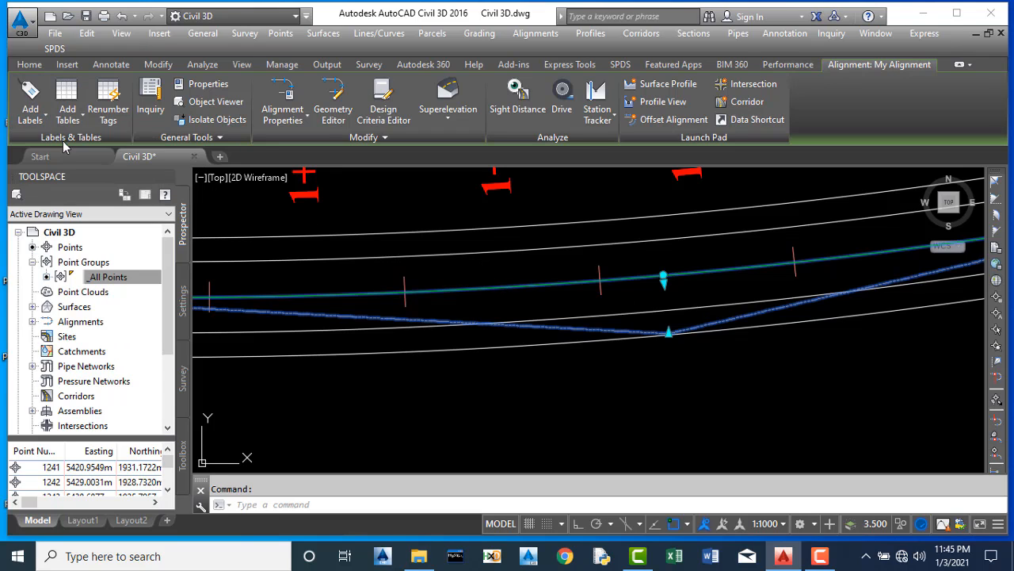
pyautogui.click(67, 84)
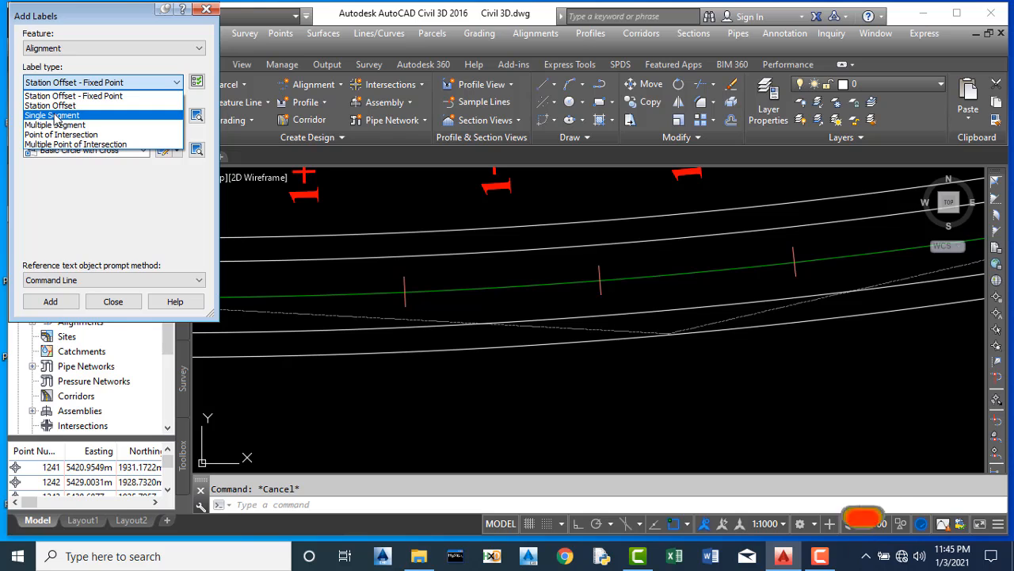
pyautogui.click(56, 116)
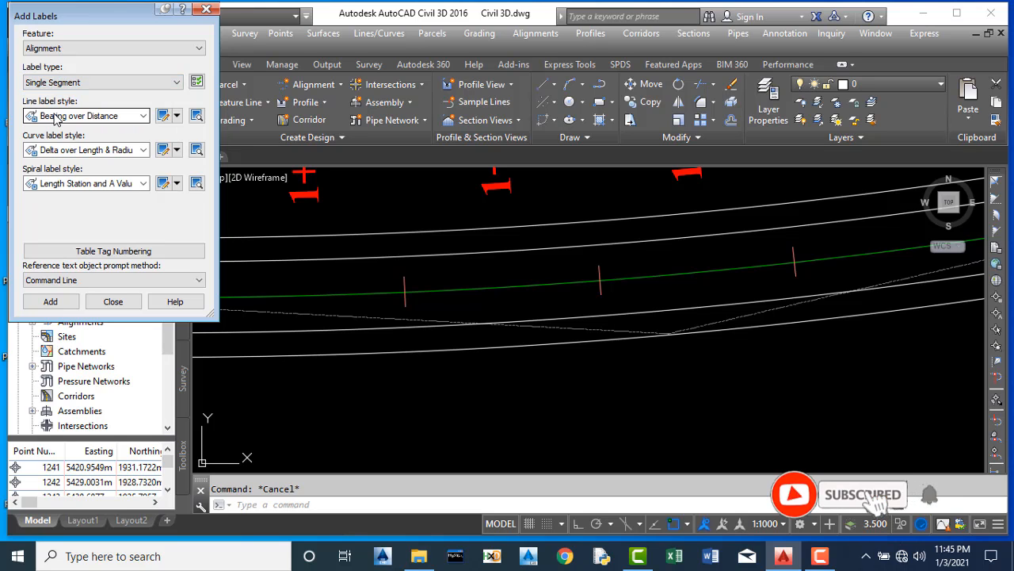
pyautogui.click(76, 154)
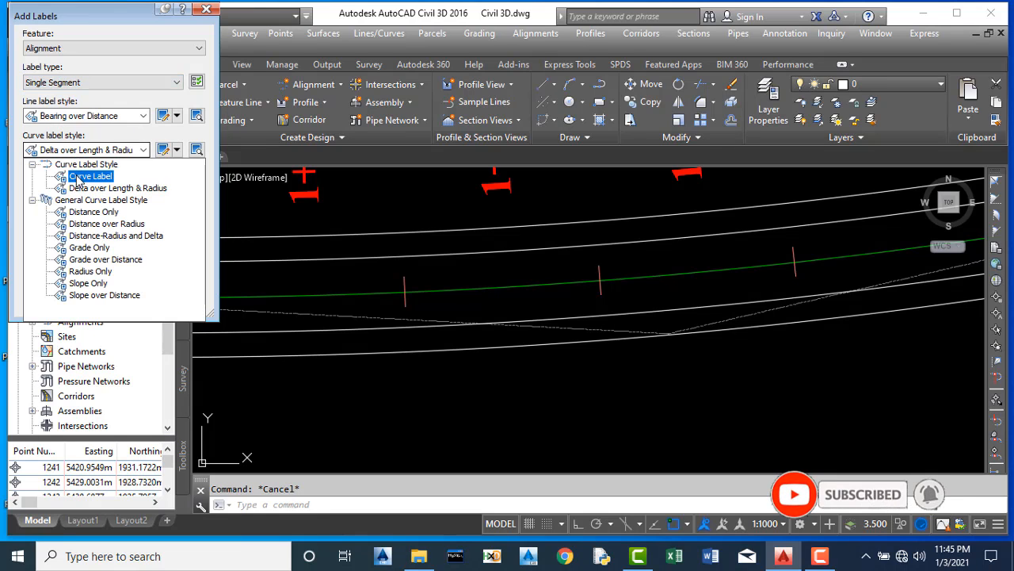
pyautogui.click(78, 180)
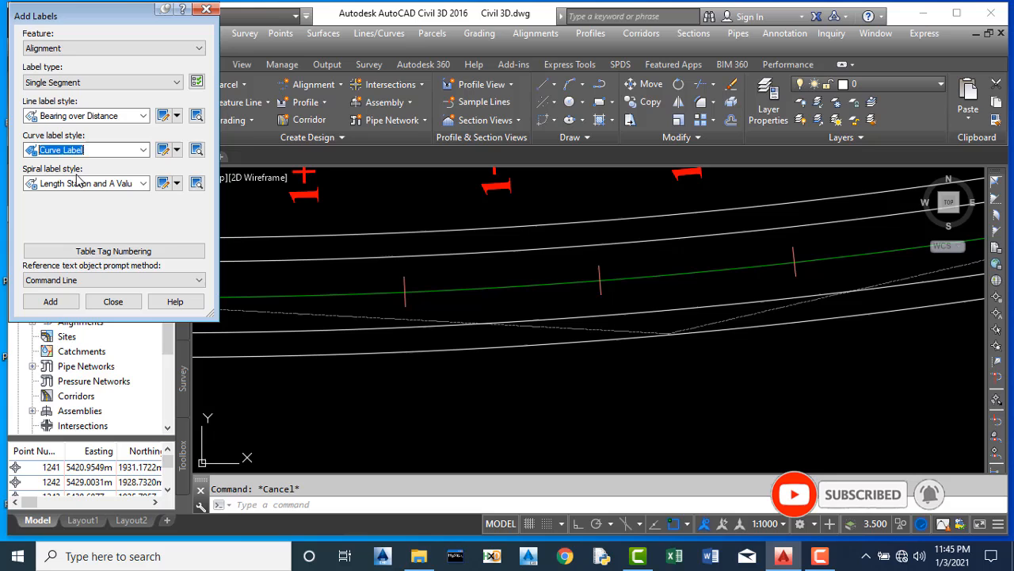
# Step: Add the curve data label to the 600 m curve and end the labelling command
pyautogui.click(65, 307)
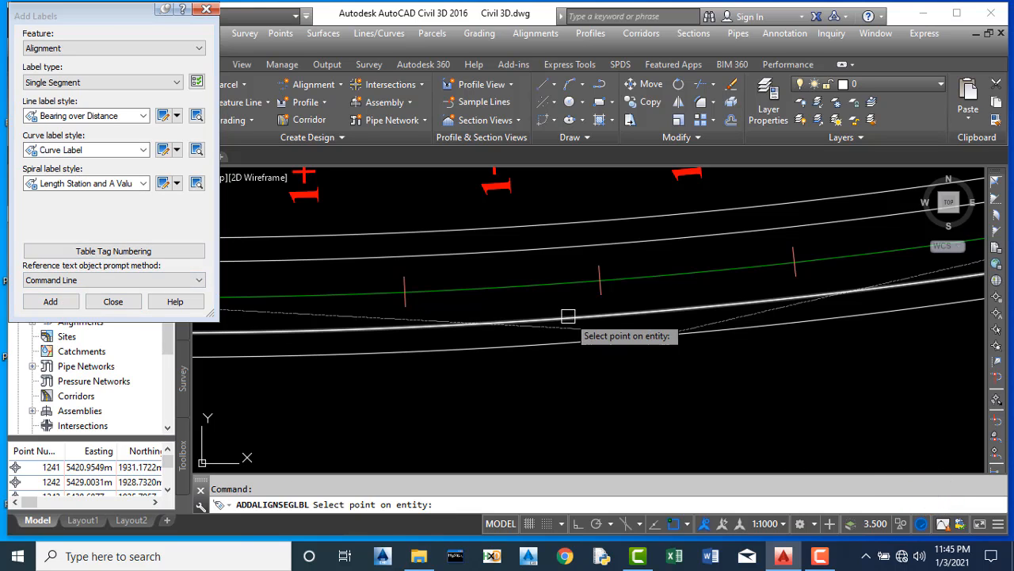
pyautogui.click(567, 283)
pyautogui.scroll(-5, 567, 284)
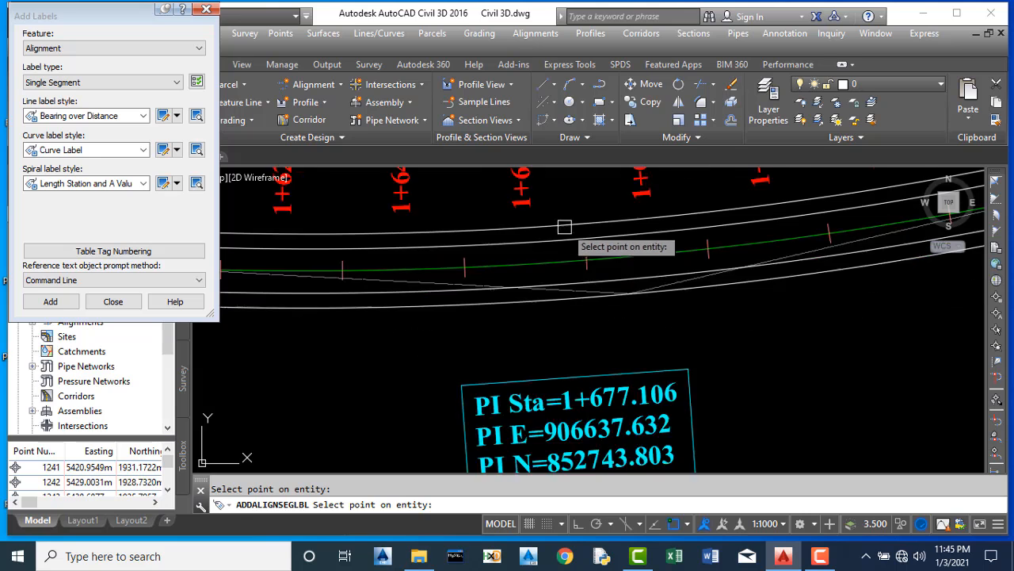
pyautogui.scroll(-3, 603, 306)
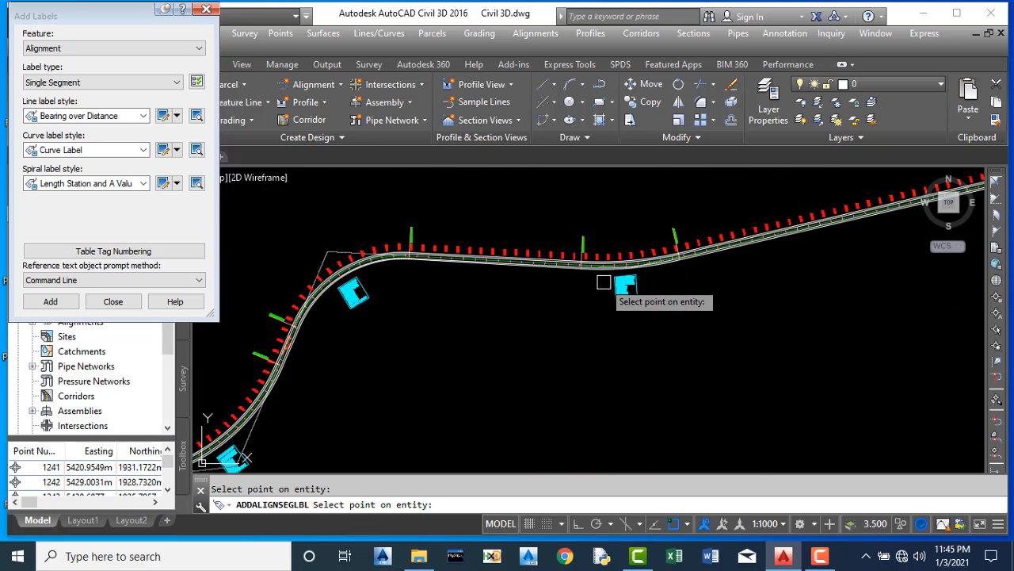
pyautogui.scroll(5, 627, 283)
pyautogui.press('Escape')
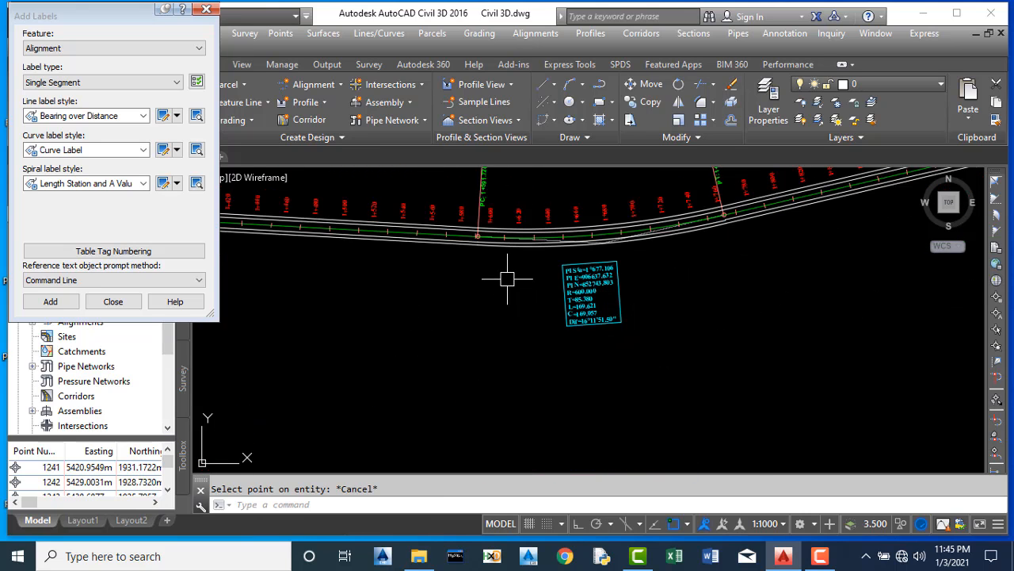
# Step: Review the curve label positions and the long final tangent, and close the Add Labels dialog
pyautogui.scroll(-4, 510, 281)
pyautogui.scroll(4, 542, 263)
pyautogui.scroll(-4, 493, 248)
pyautogui.scroll(-4, 460, 267)
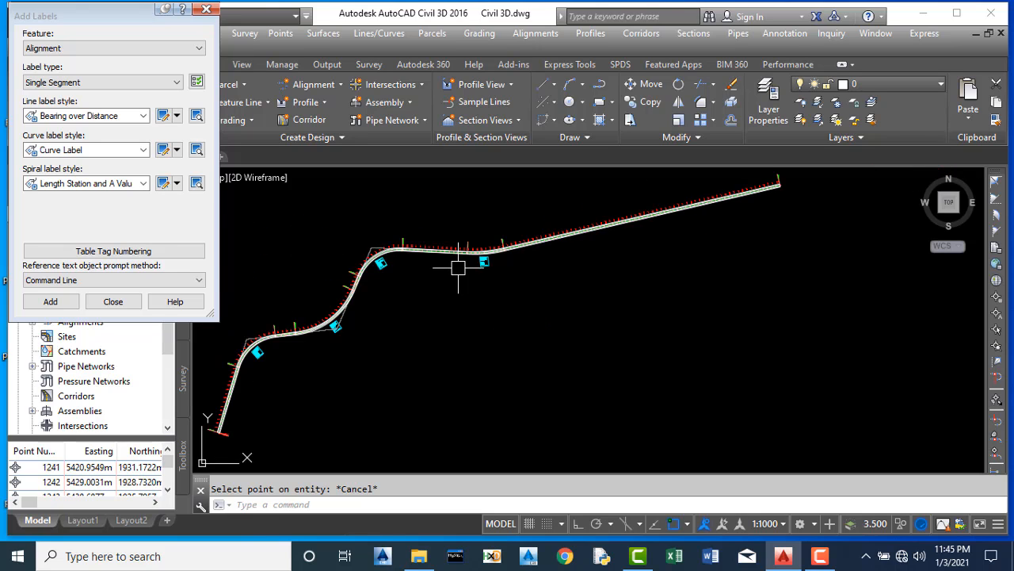
pyautogui.scroll(4, 658, 229)
pyautogui.scroll(-4, 584, 270)
pyautogui.scroll(3, 597, 255)
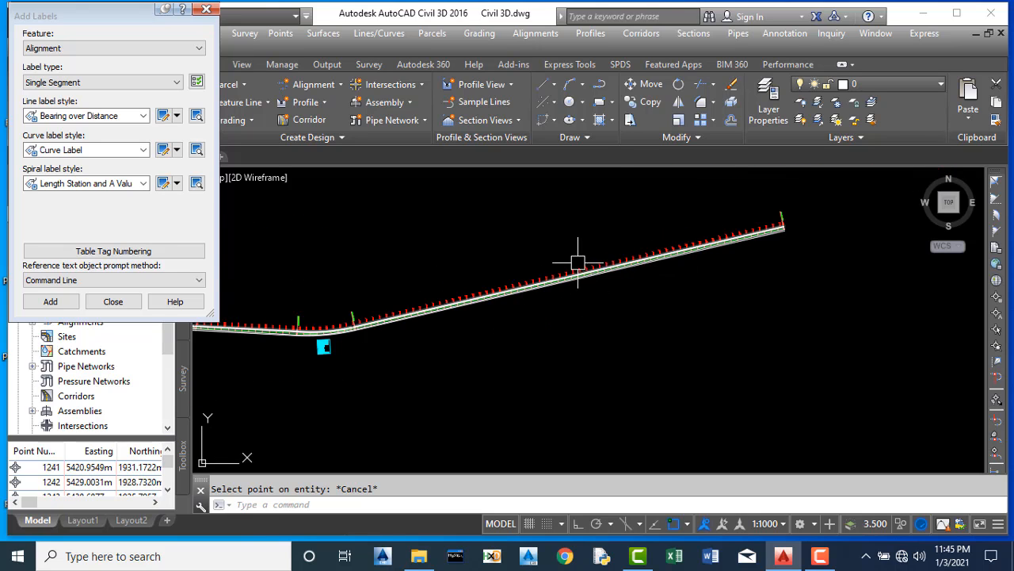
pyautogui.click(113, 302)
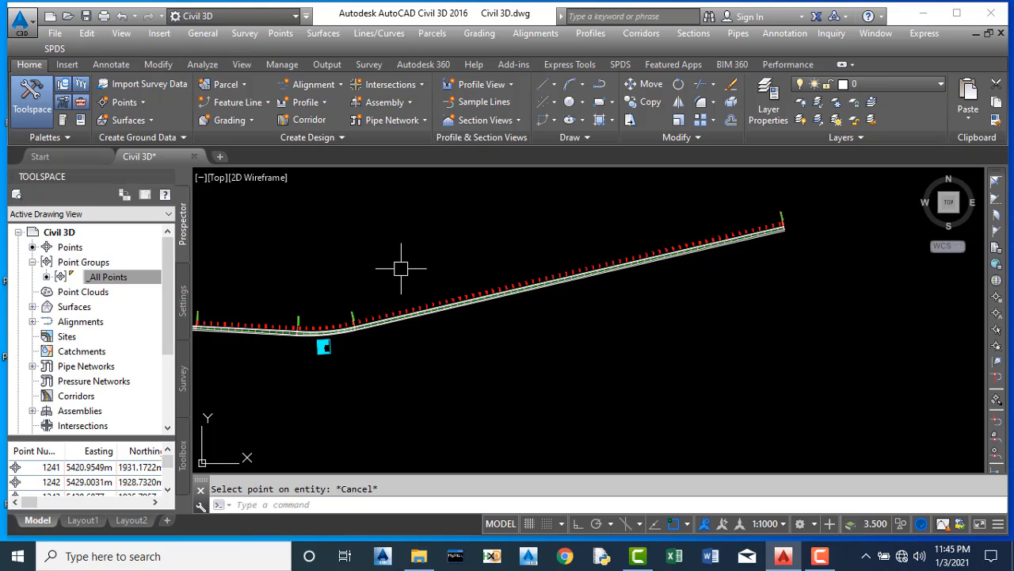
# Step: Select My Alignment on its long final tangent and open it for geometry editing
pyautogui.scroll(3, 428, 278)
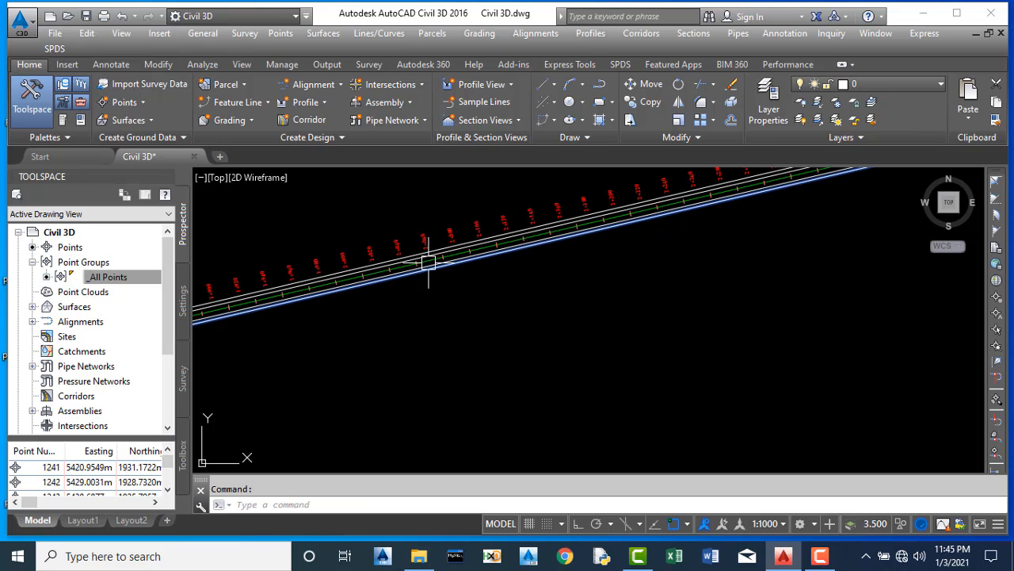
pyautogui.press('Escape')
pyautogui.scroll(6, 429, 260)
pyautogui.click(424, 249)
pyautogui.rightClick(425, 251)
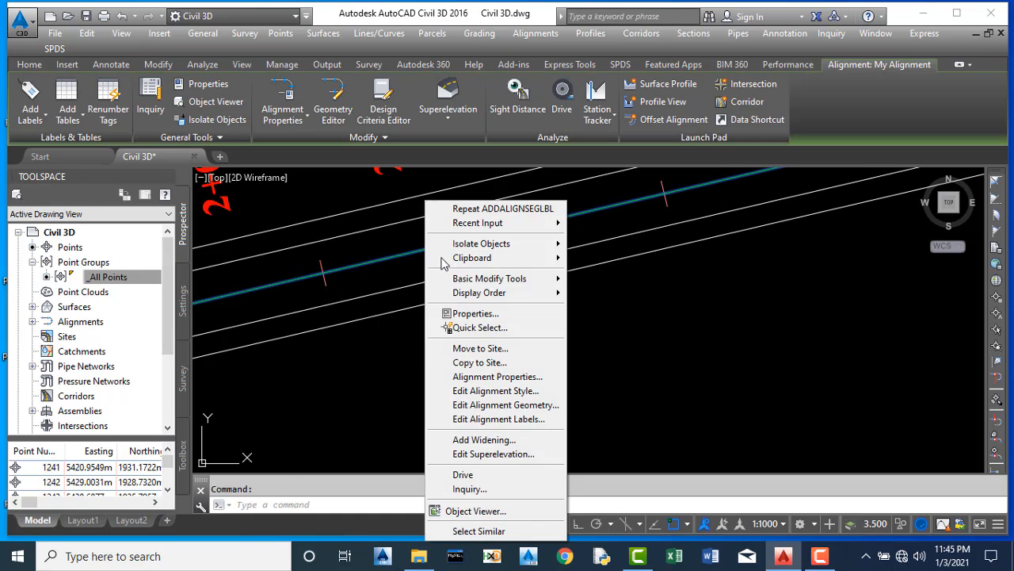
pyautogui.click(499, 405)
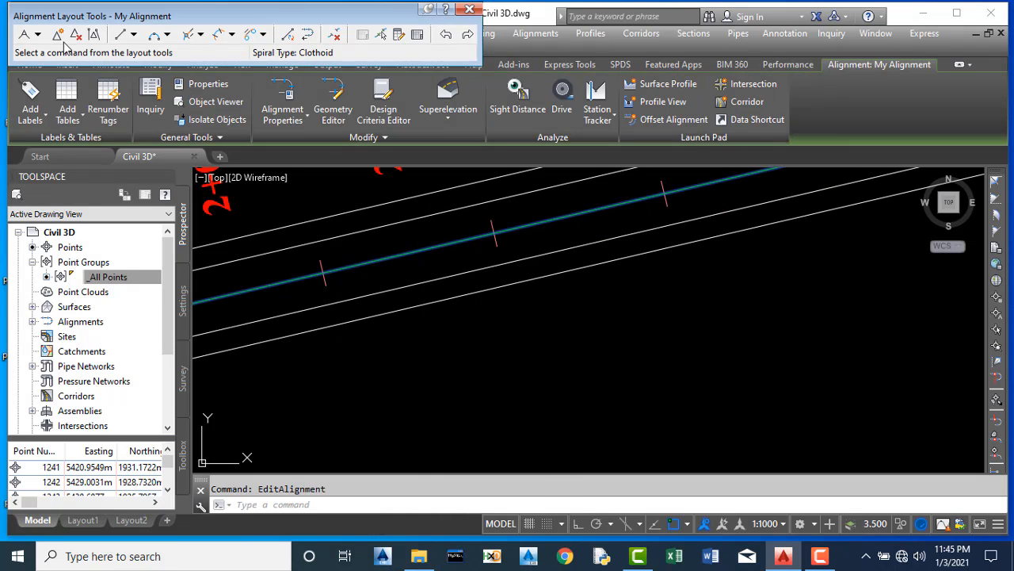
# Step: Insert a PI just south of the long final tangent, at about station 2+281, and end the Insert PI command
pyautogui.click(56, 35)
pyautogui.scroll(-5, 543, 328)
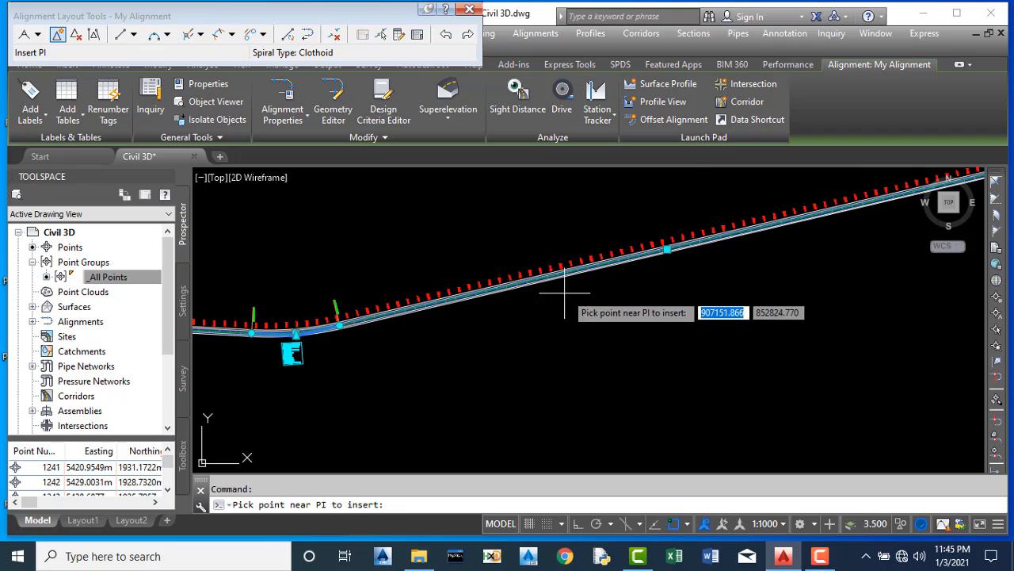
pyautogui.scroll(2, 689, 322)
pyautogui.click(600, 311)
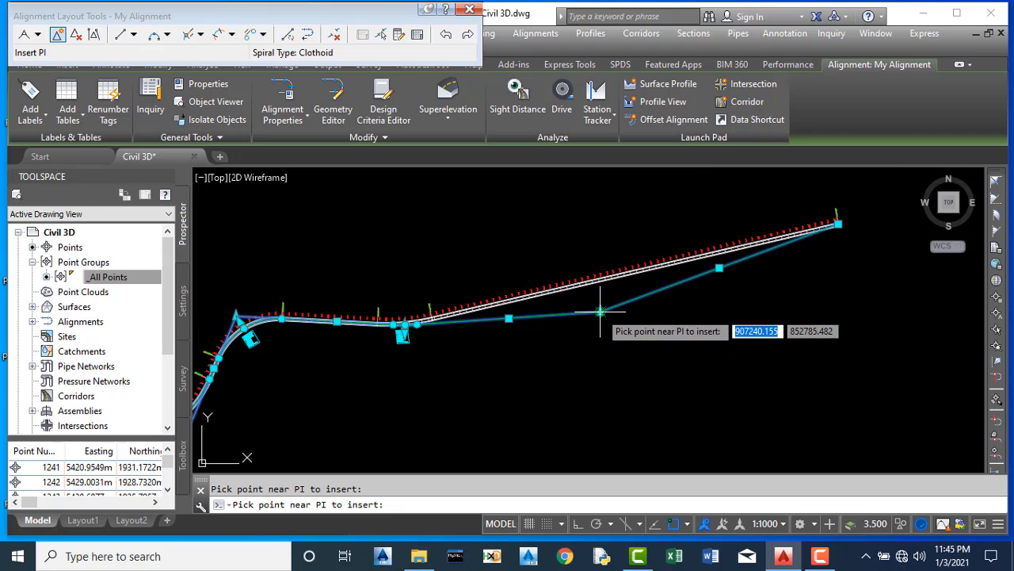
pyautogui.press('Escape')
# Step: Add a free curve fillet between the two tangents at the 2+281 PI, with solution angle Lessthan180 and radius 1000 m
pyautogui.scroll(4, 603, 314)
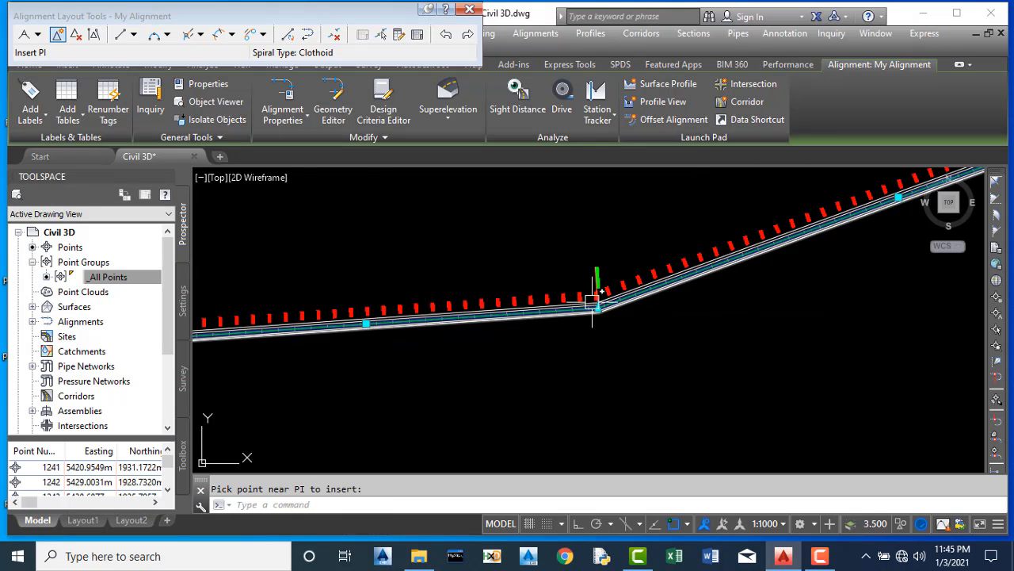
pyautogui.click(167, 34)
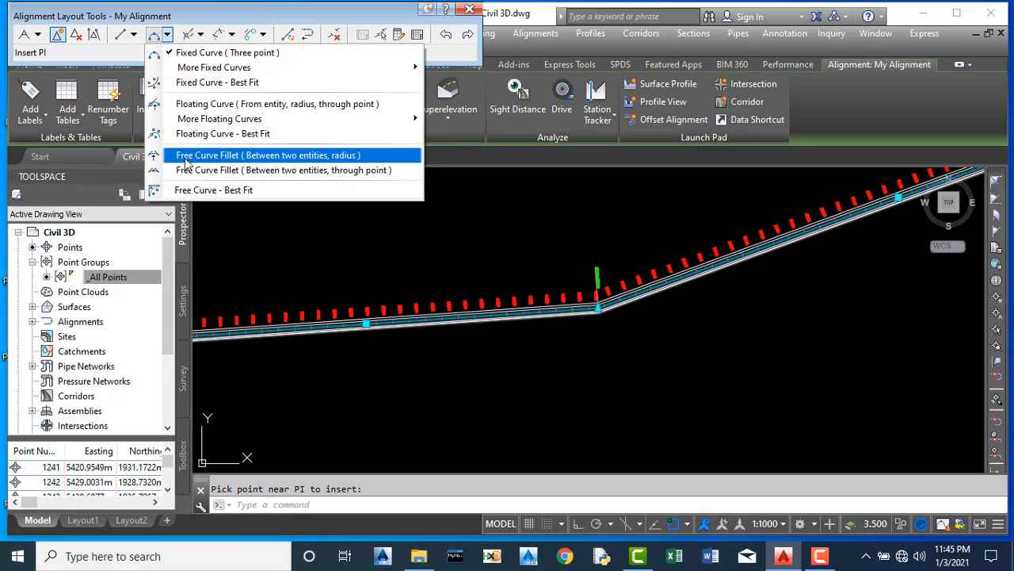
pyautogui.click(153, 156)
pyautogui.click(490, 286)
pyautogui.scroll(4, 546, 301)
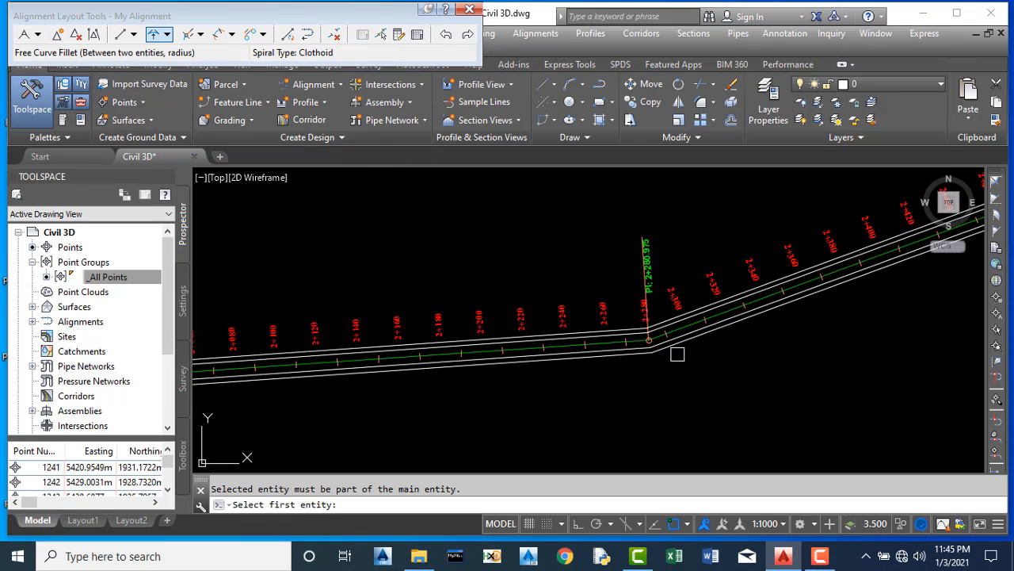
pyautogui.click(545, 301)
pyautogui.click(601, 298)
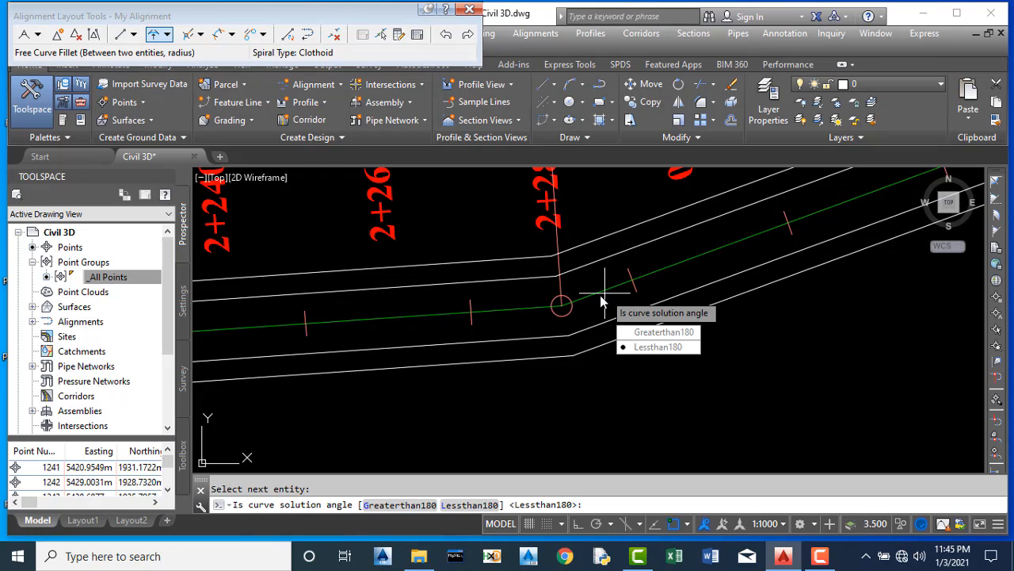
pyautogui.click(634, 347)
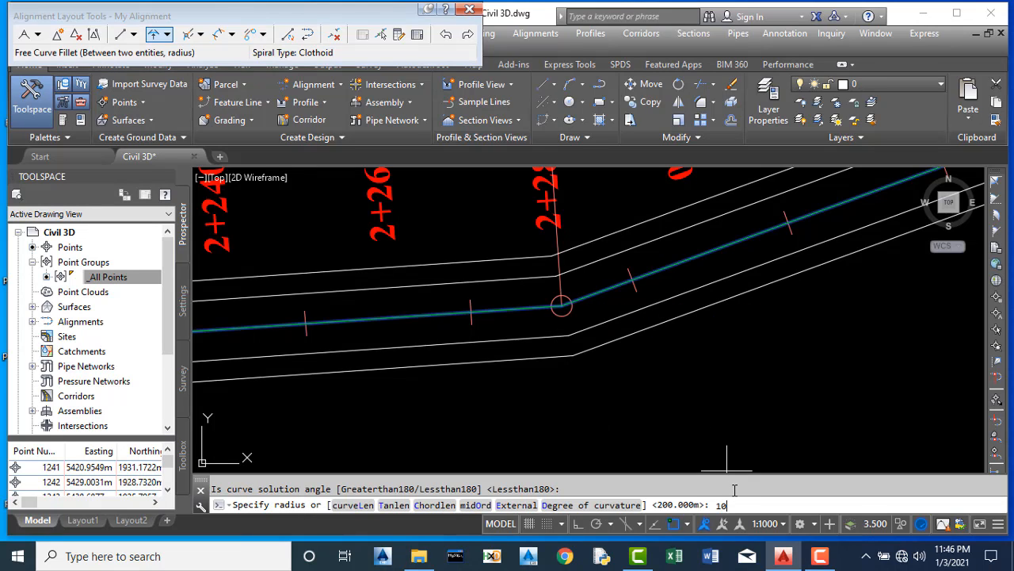
pyautogui.write('1000')
pyautogui.press('Return')
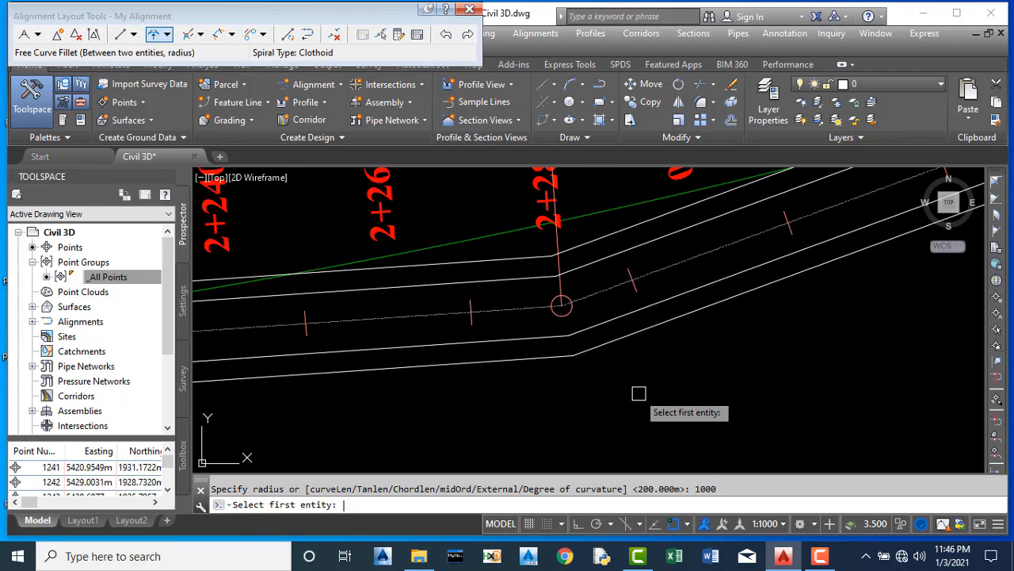
pyautogui.scroll(-13, 608, 268)
pyautogui.scroll(5, 582, 270)
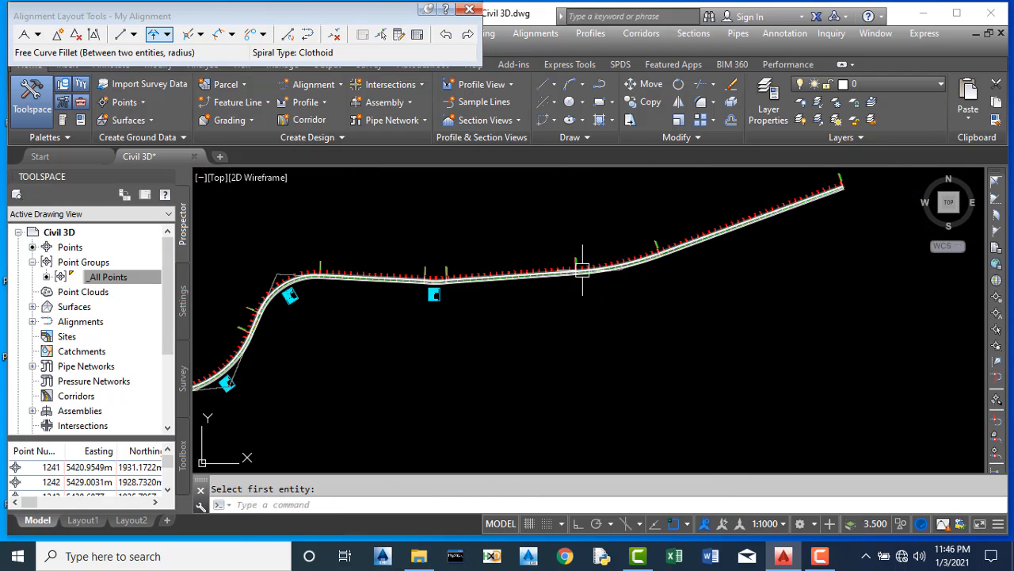
# Step: Delete the PI of the 600 m radius curve at about station 1+677 from My Alignment
pyautogui.scroll(2, 335, 298)
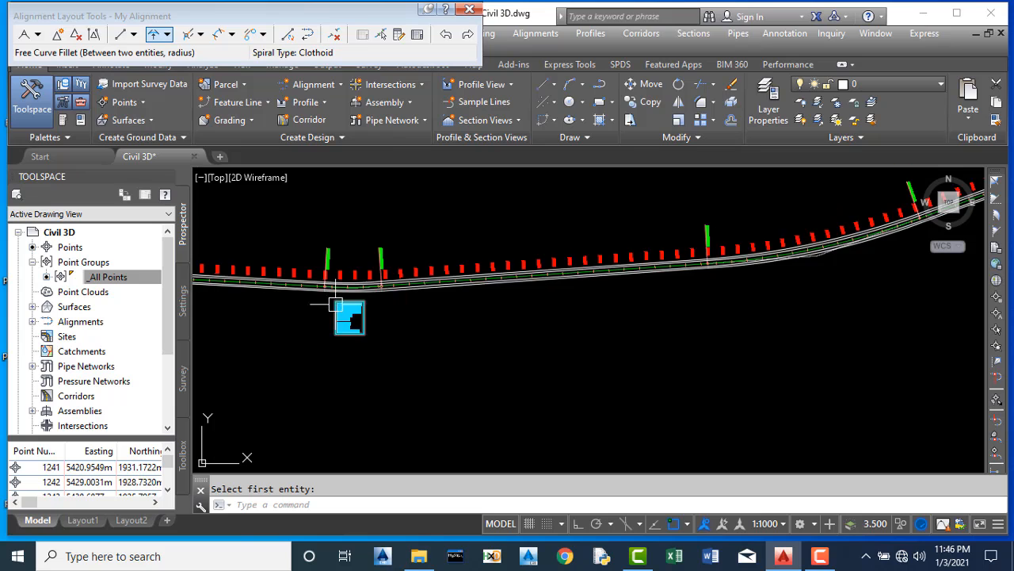
pyautogui.scroll(-2, 365, 302)
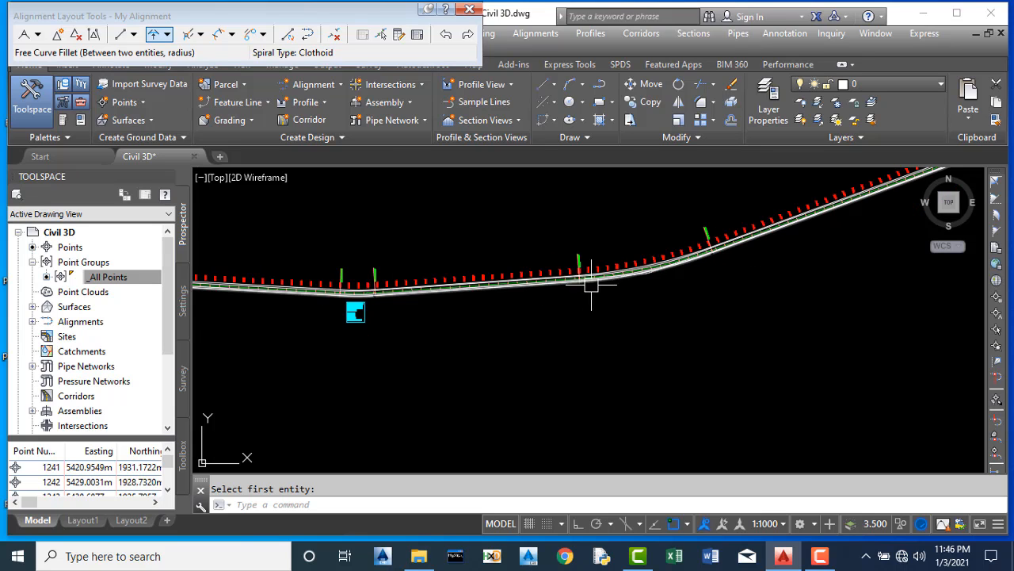
pyautogui.scroll(2, 626, 275)
pyautogui.scroll(-4, 614, 273)
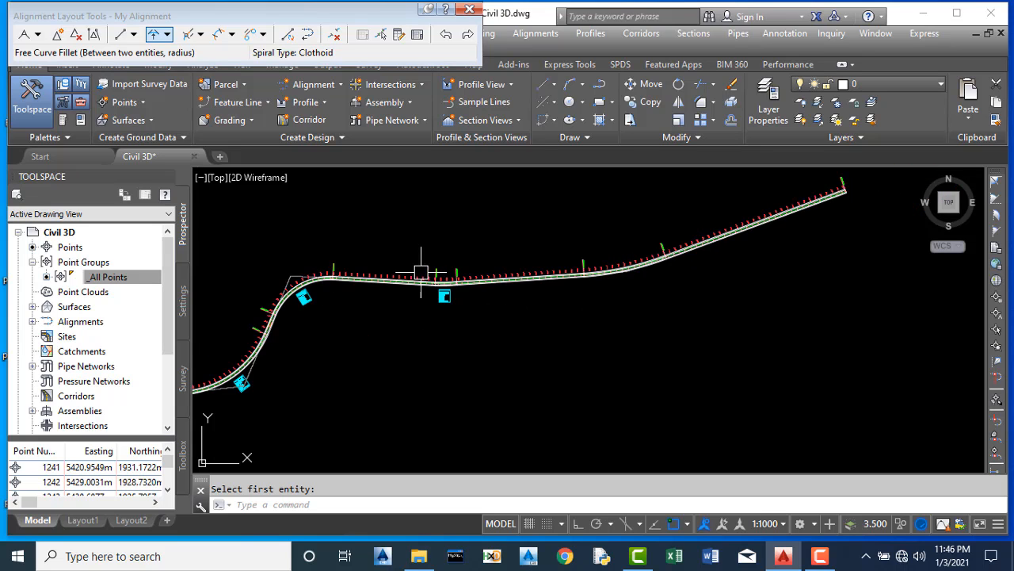
pyautogui.scroll(3, 418, 292)
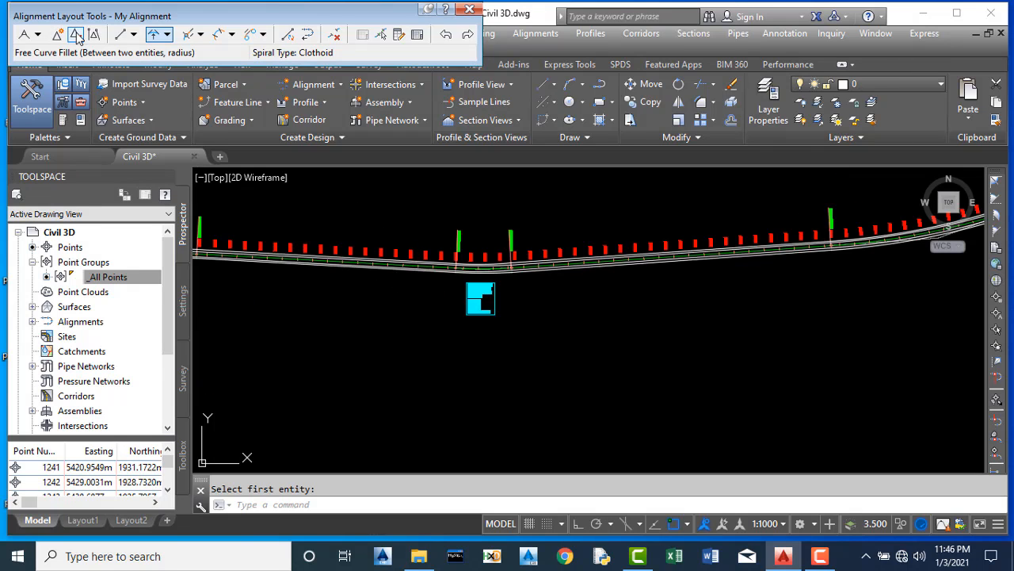
pyautogui.click(76, 35)
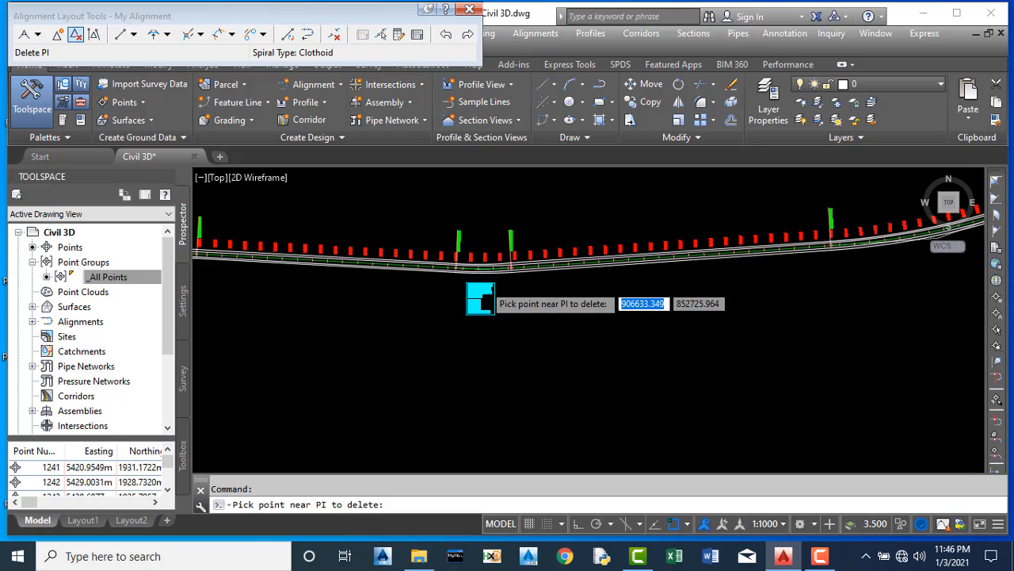
pyautogui.scroll(-4, 456, 278)
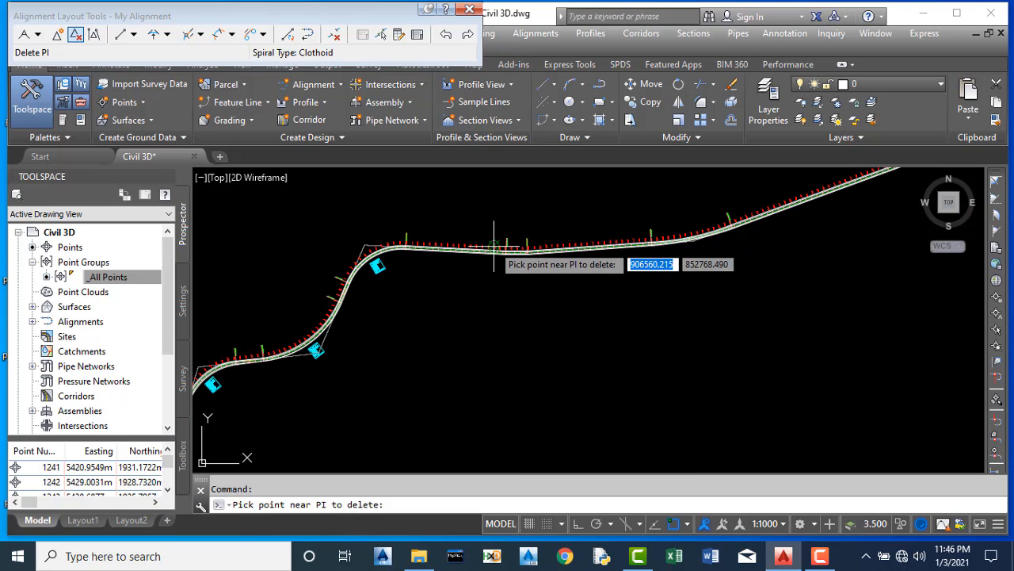
pyautogui.scroll(5, 508, 258)
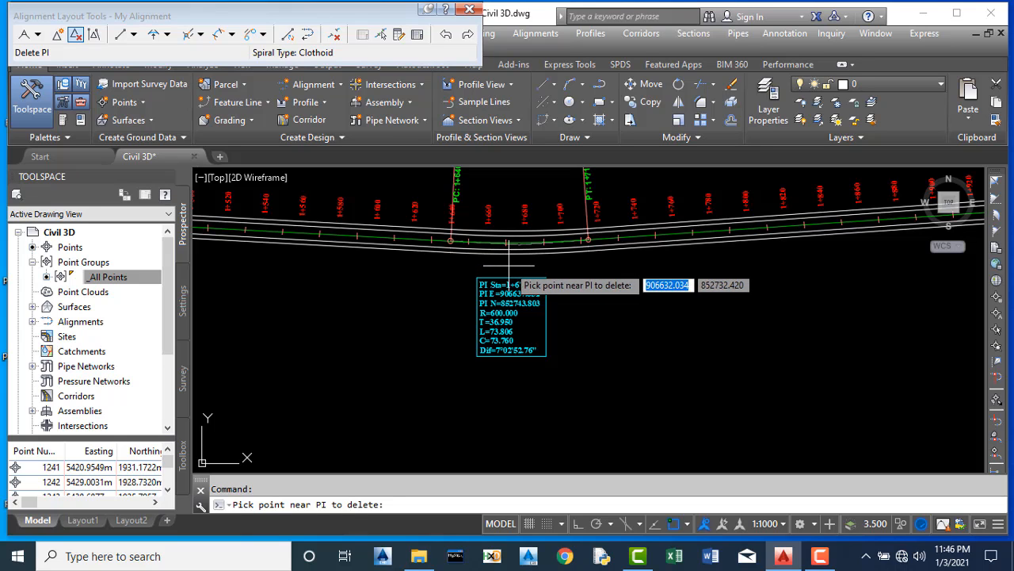
pyautogui.scroll(-3, 505, 261)
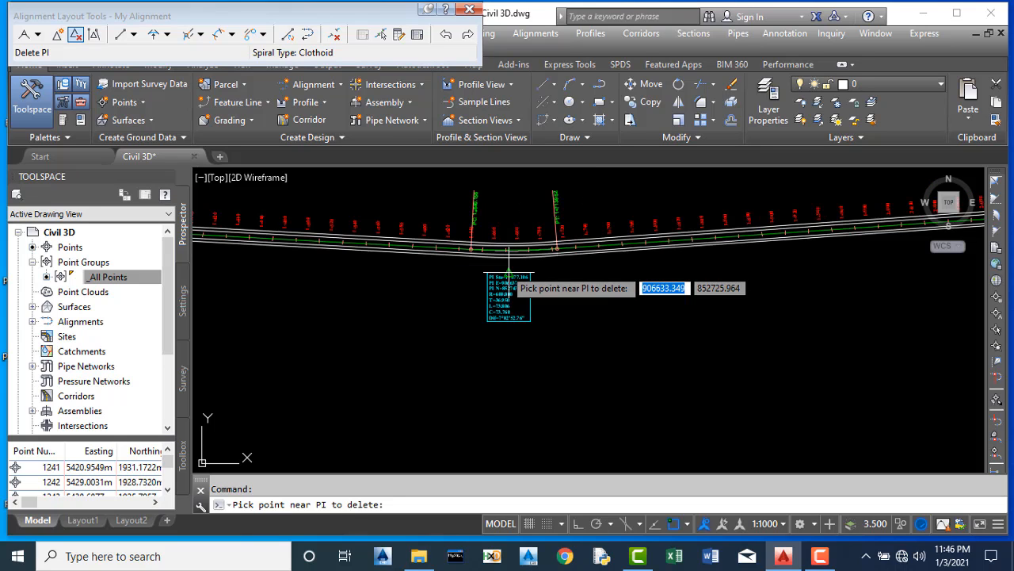
pyautogui.scroll(-4, 508, 256)
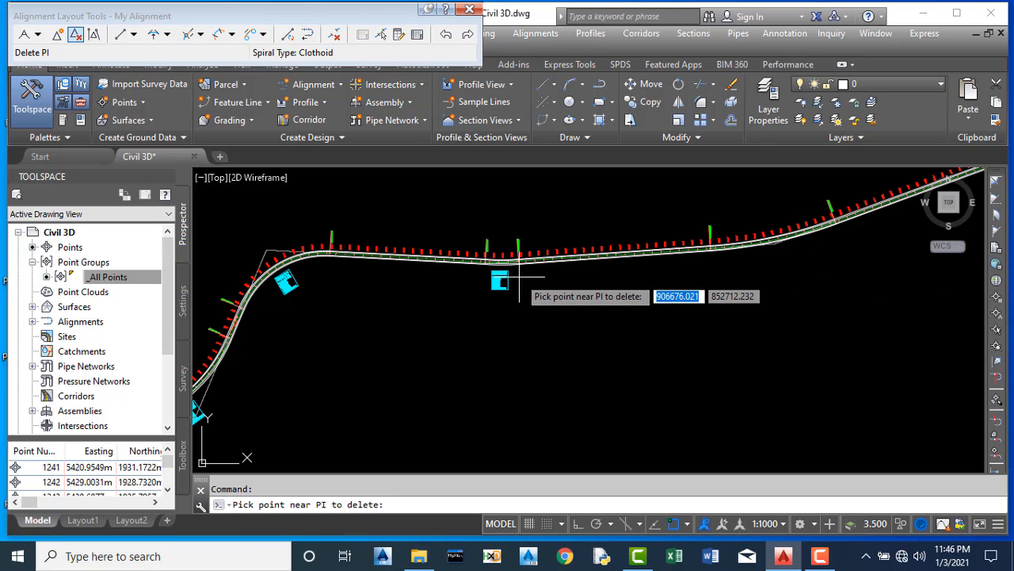
pyautogui.scroll(4, 515, 273)
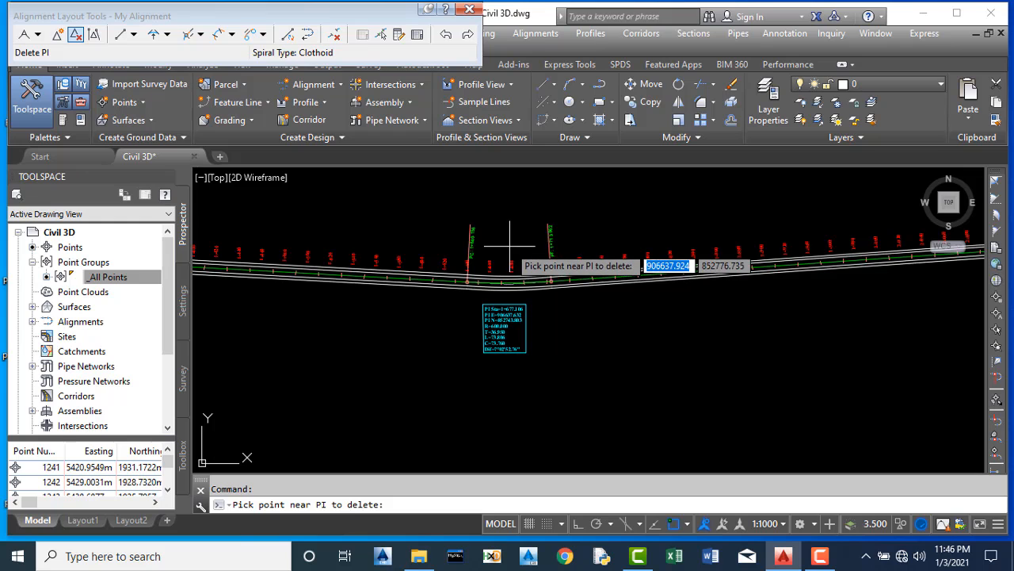
pyautogui.click(510, 245)
pyautogui.scroll(3, 502, 254)
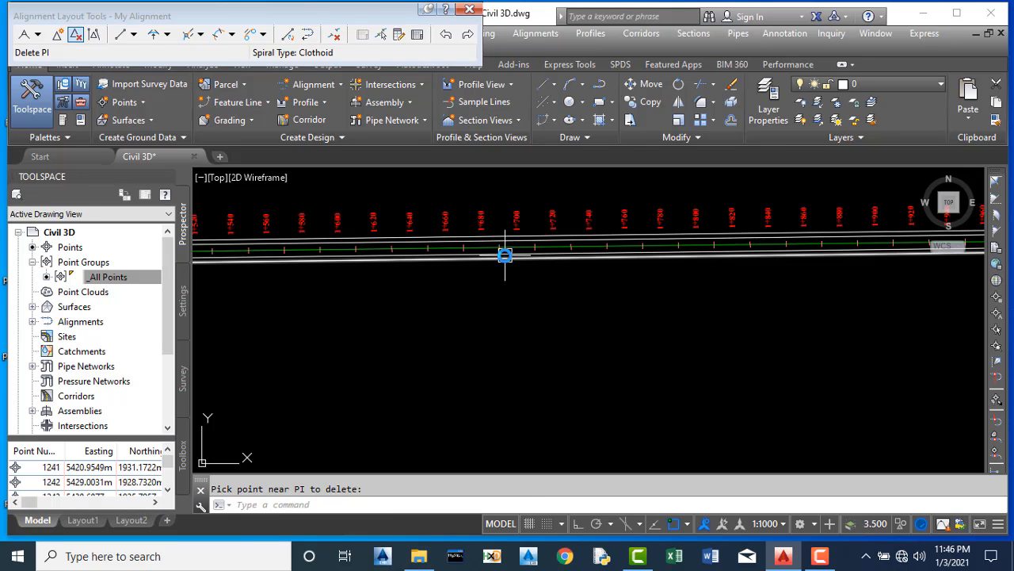
# Step: Examine the straightened tangent and the 1000 m radius curve around its PI, and close the alignment layout tools
pyautogui.scroll(-8, 473, 261)
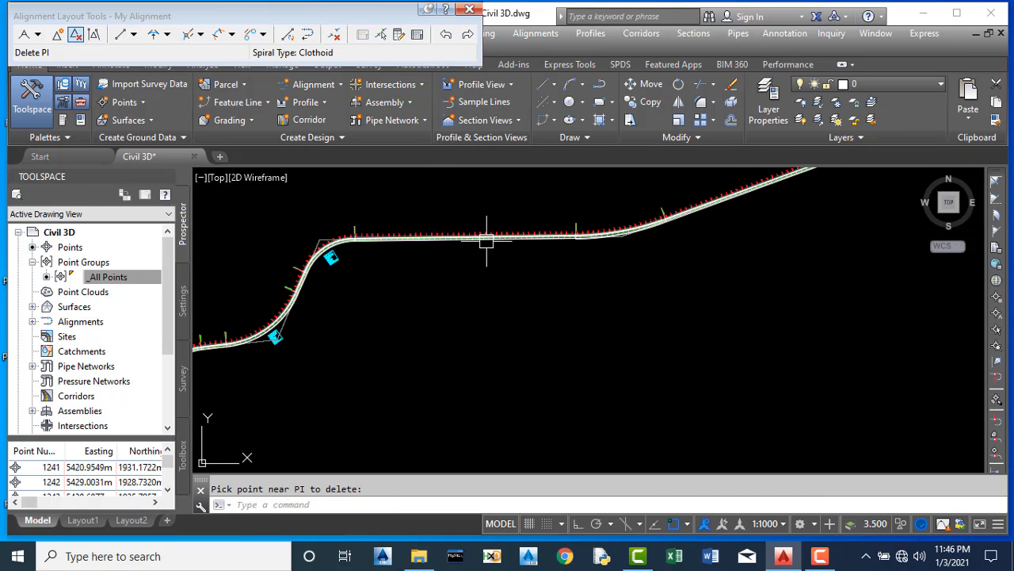
pyautogui.scroll(-2, 526, 250)
pyautogui.scroll(4, 523, 240)
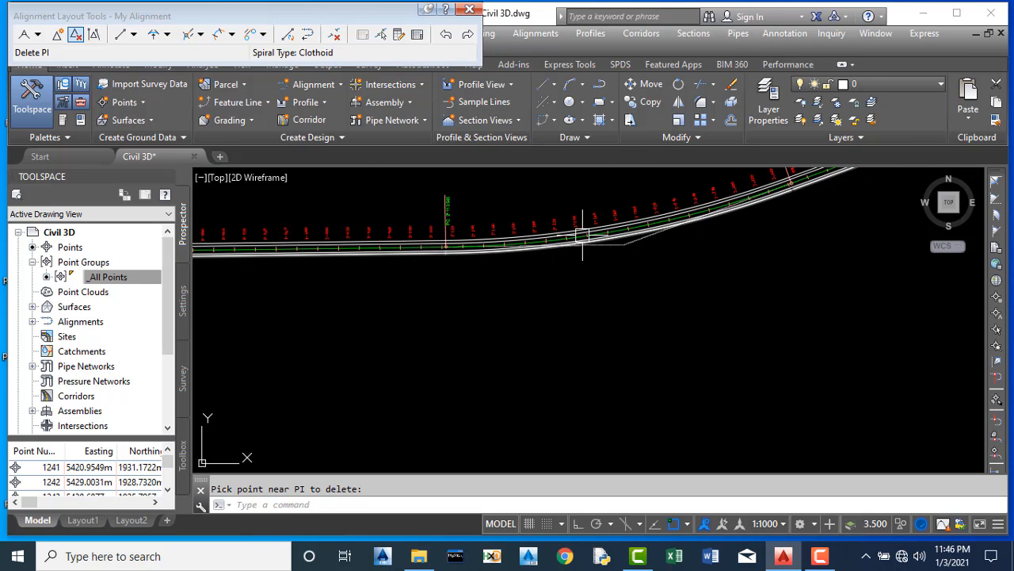
pyautogui.scroll(-2, 630, 240)
pyautogui.scroll(3, 622, 241)
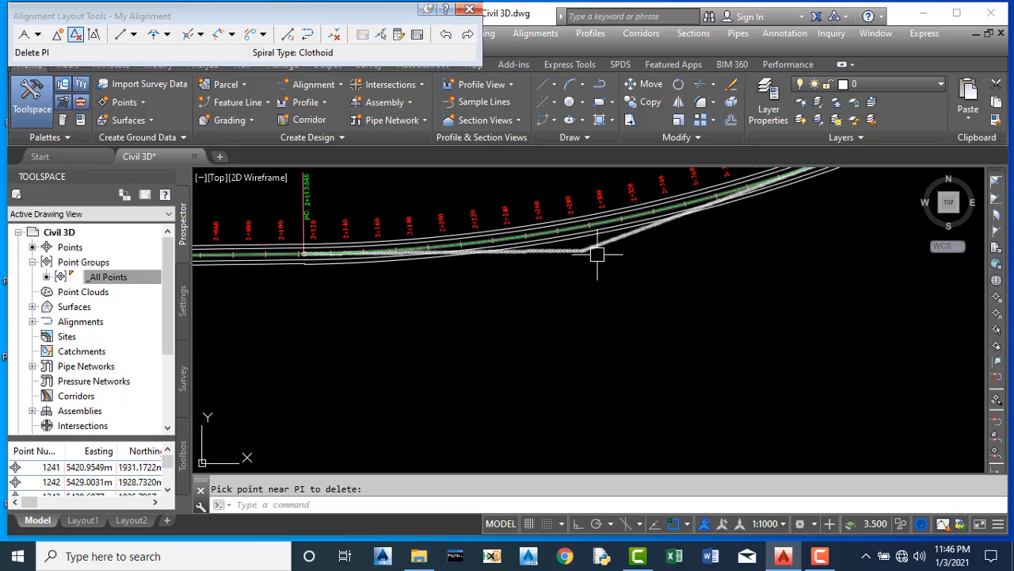
pyautogui.scroll(-1, 596, 258)
pyautogui.scroll(4, 589, 255)
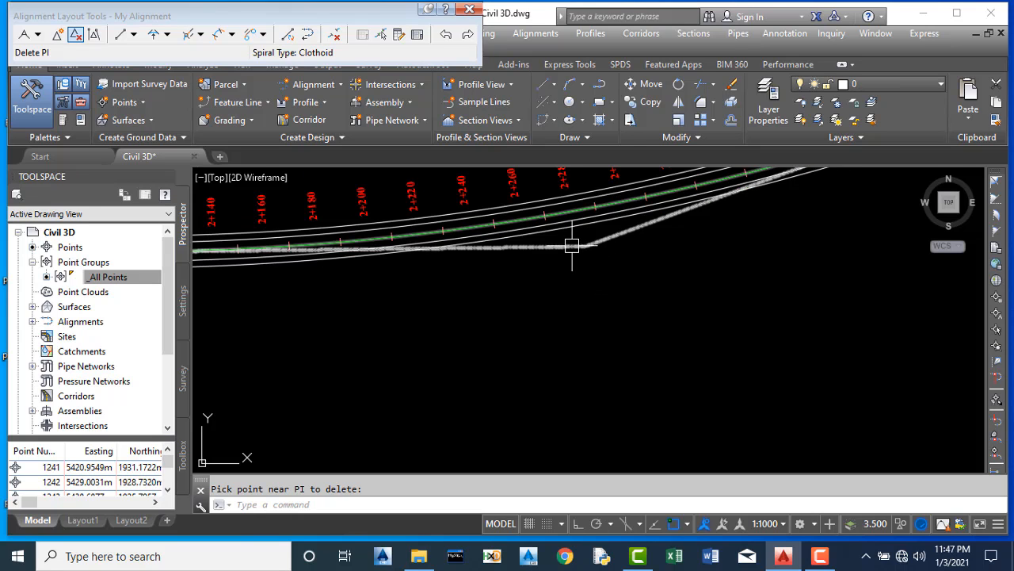
pyautogui.scroll(-3, 609, 262)
pyautogui.scroll(3, 610, 262)
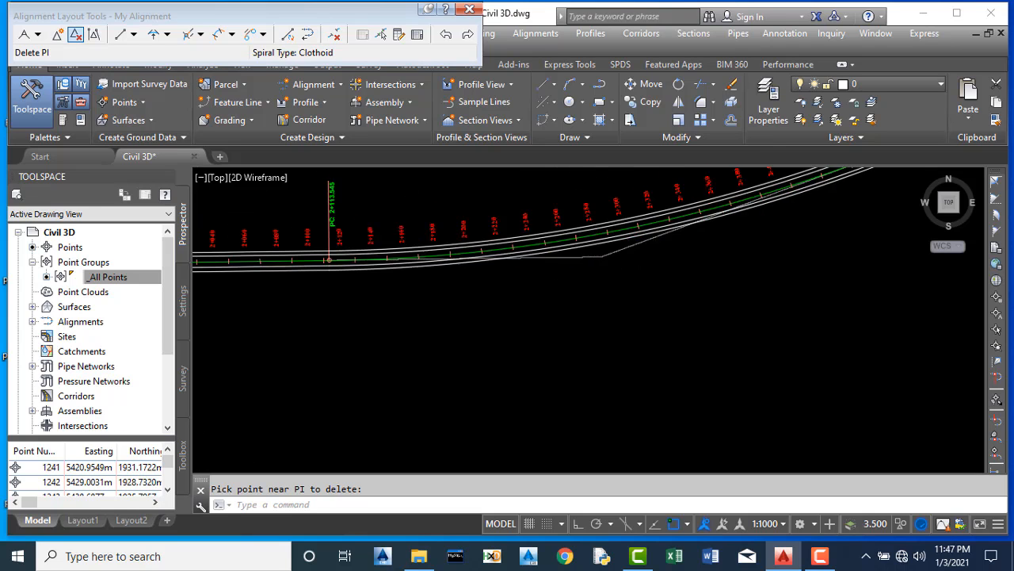
pyautogui.scroll(-1, 594, 260)
pyautogui.scroll(4, 638, 254)
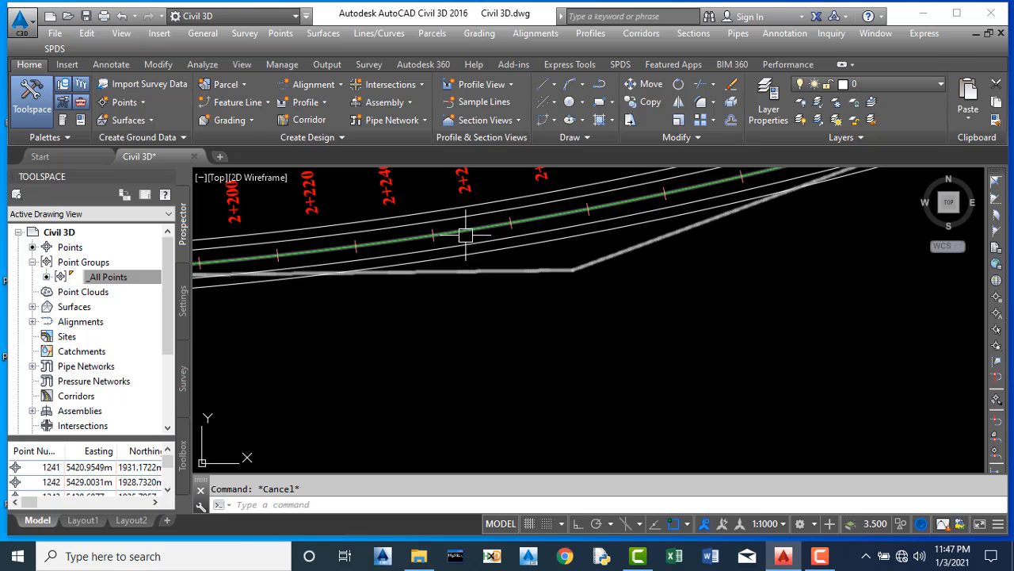
# Step: Add a Single Segment label in the Curve Label style to the 1000 m radius curve, and close the Add Labels dialog
pyautogui.click(407, 227)
pyautogui.click(40, 120)
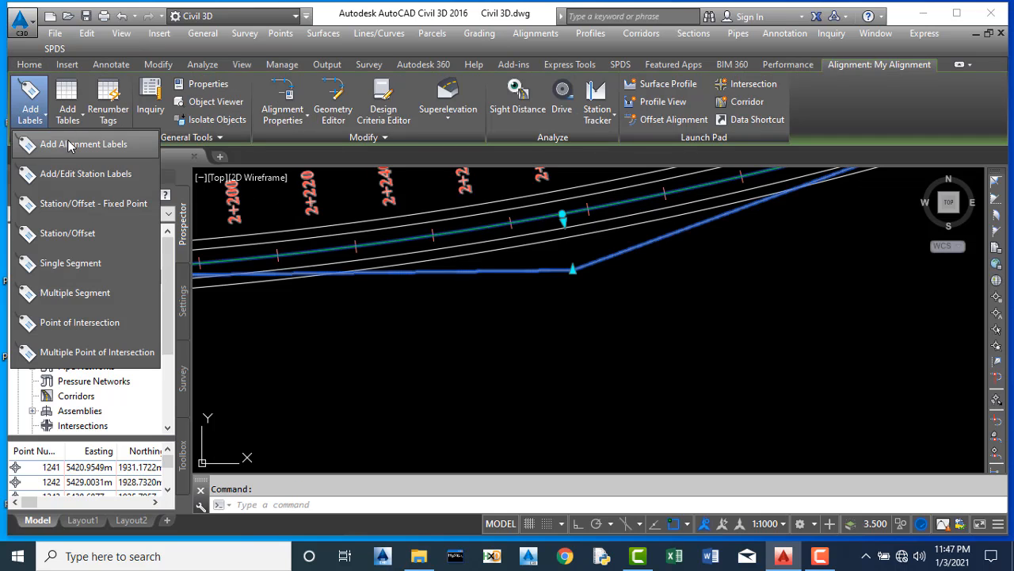
pyautogui.click(73, 144)
pyautogui.click(58, 82)
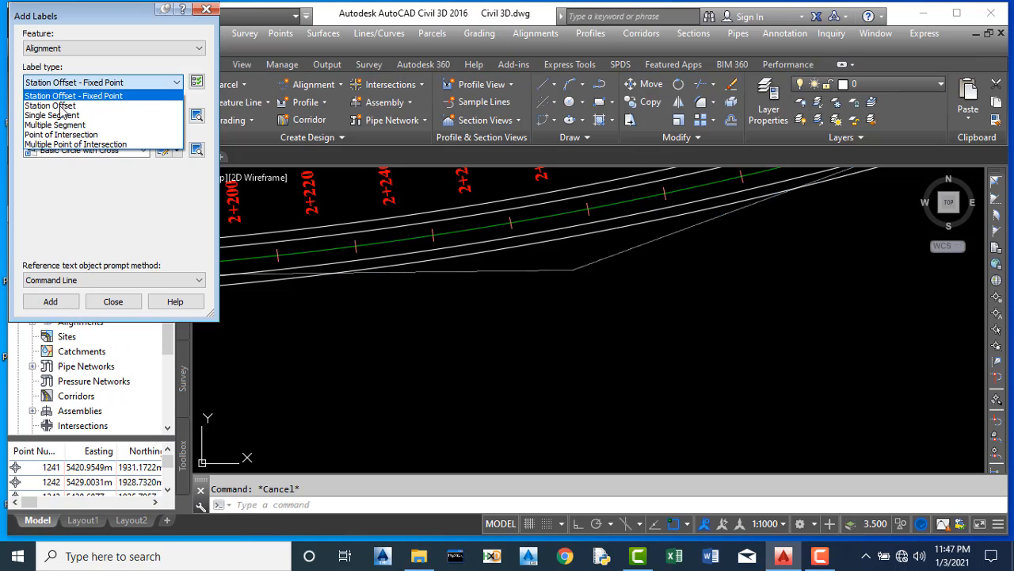
pyautogui.click(55, 115)
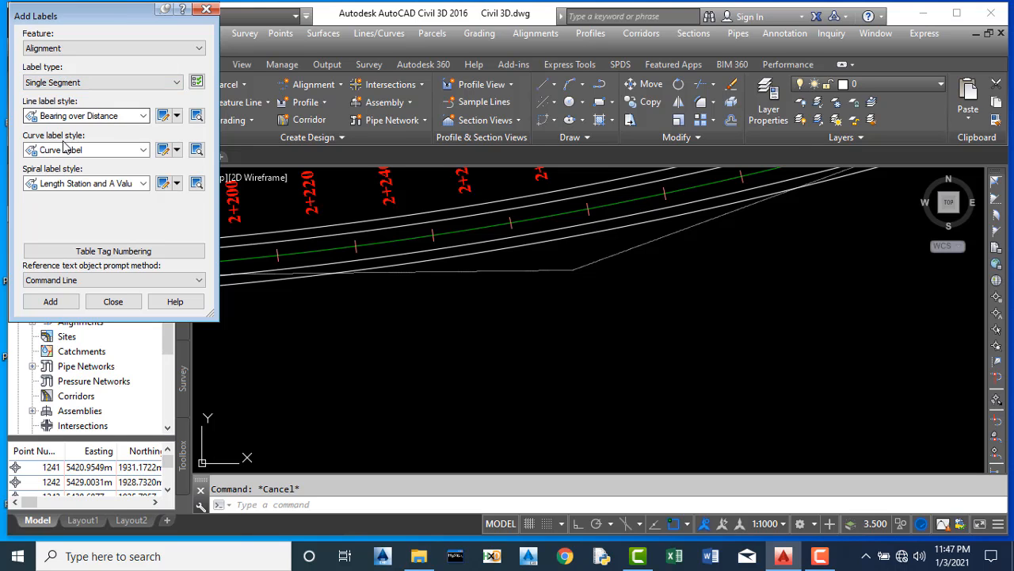
pyautogui.click(50, 301)
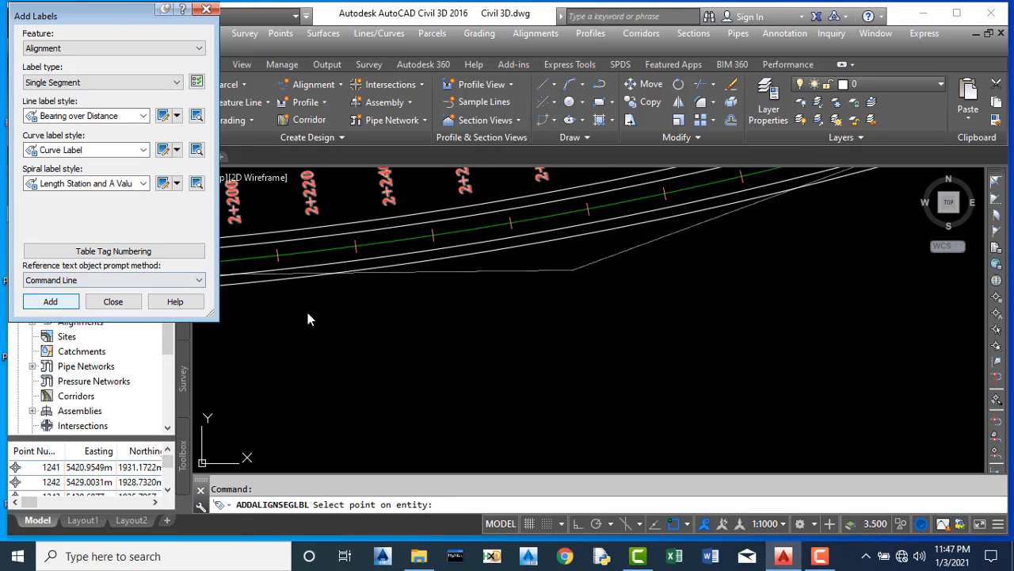
pyautogui.click(483, 229)
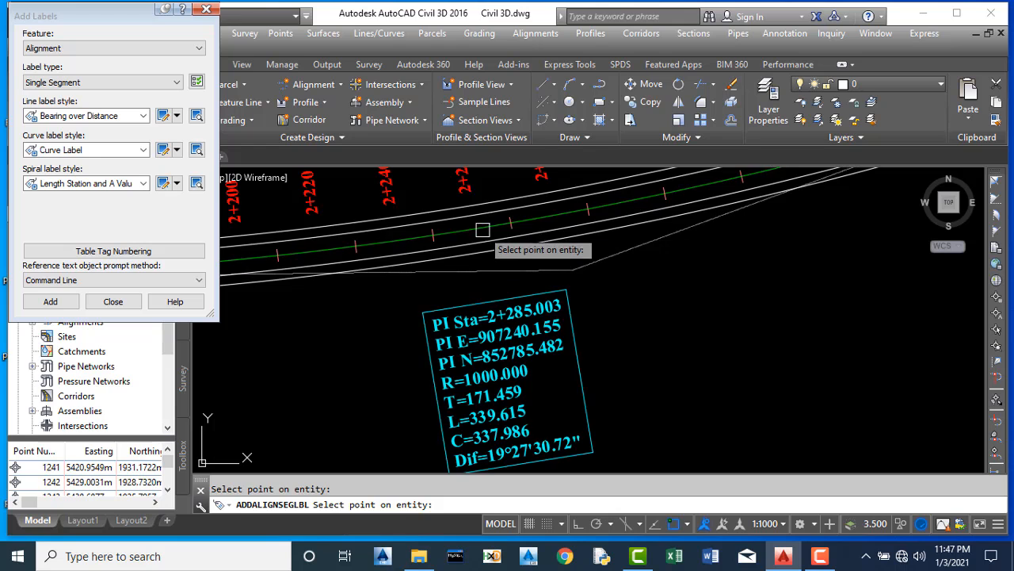
pyautogui.scroll(-5, 547, 305)
pyautogui.scroll(5, 558, 324)
pyautogui.scroll(-7, 560, 288)
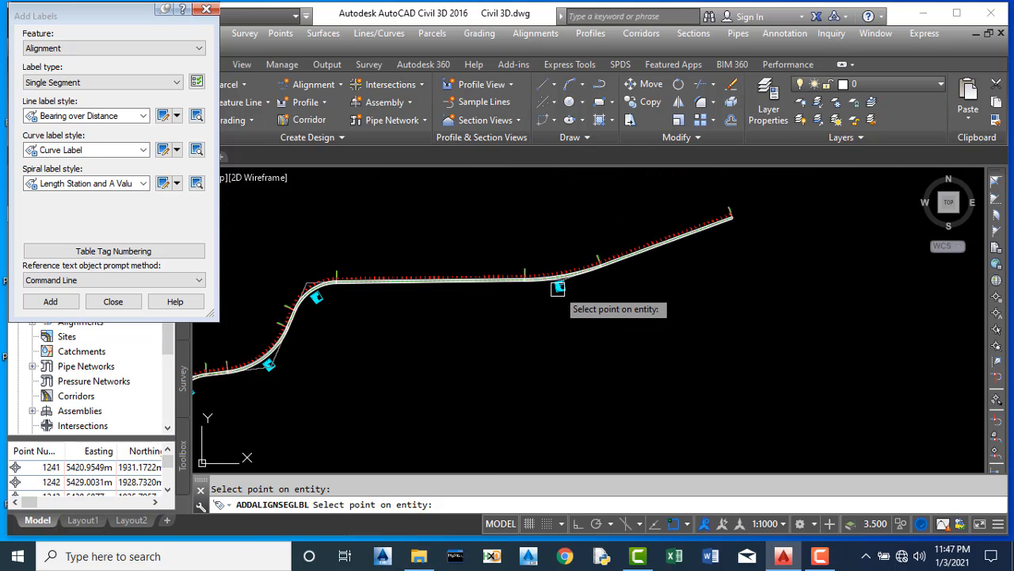
pyautogui.scroll(2, 560, 314)
pyautogui.press('Escape')
pyautogui.scroll(-5, 590, 266)
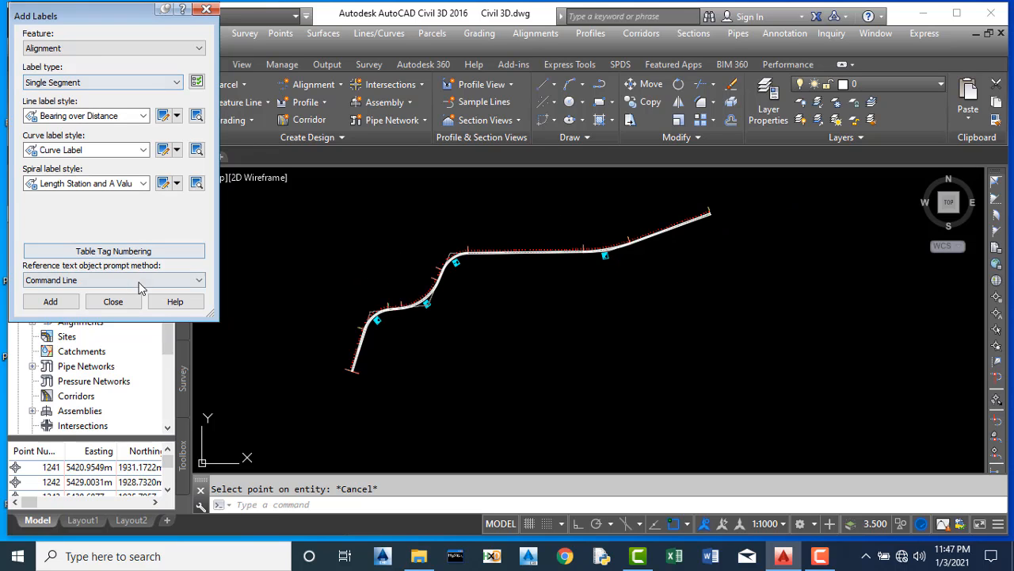
pyautogui.click(113, 301)
# Step: Review the edited alignment and its curve labels from the first curves to the 1000 m radius curve
pyautogui.scroll(3, 404, 297)
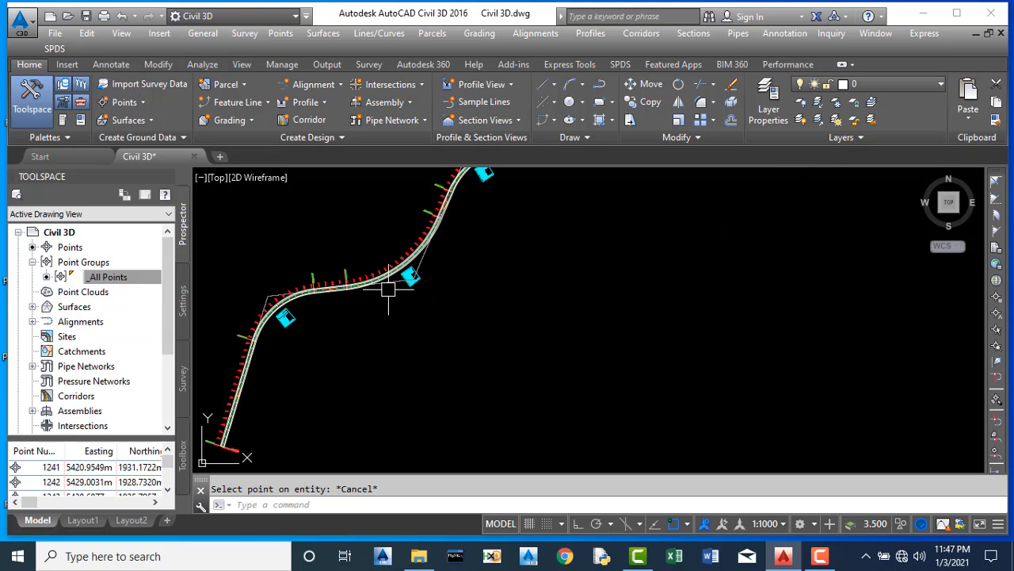
pyautogui.scroll(-2, 428, 329)
pyautogui.scroll(6, 440, 240)
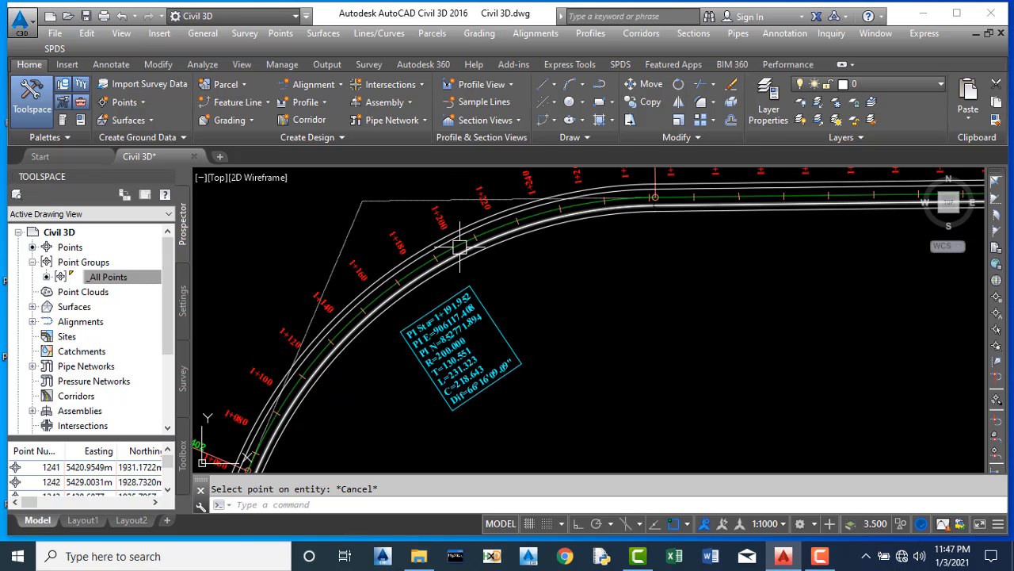
pyautogui.scroll(-2, 459, 242)
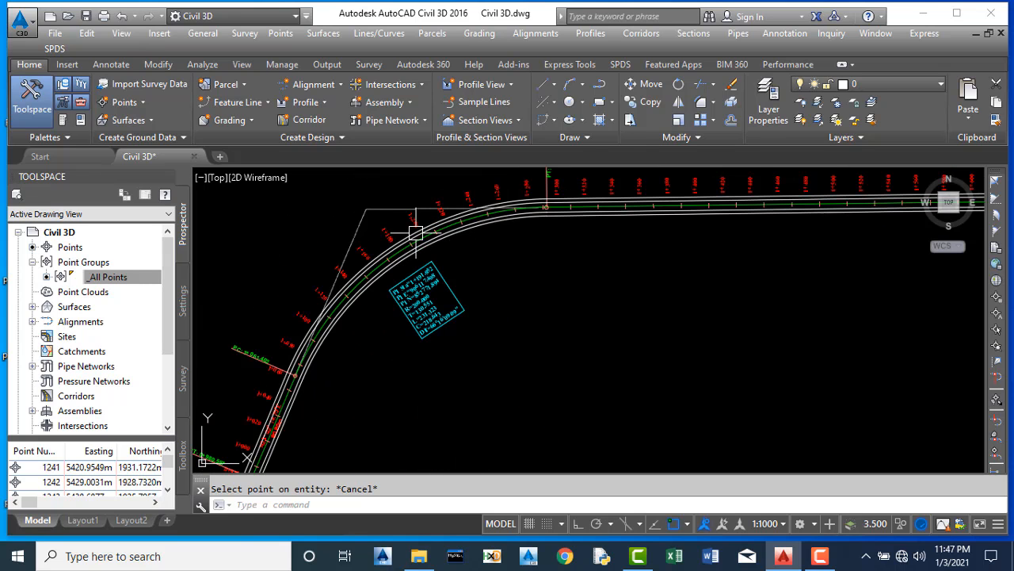
pyautogui.scroll(2, 471, 253)
pyautogui.scroll(-4, 468, 237)
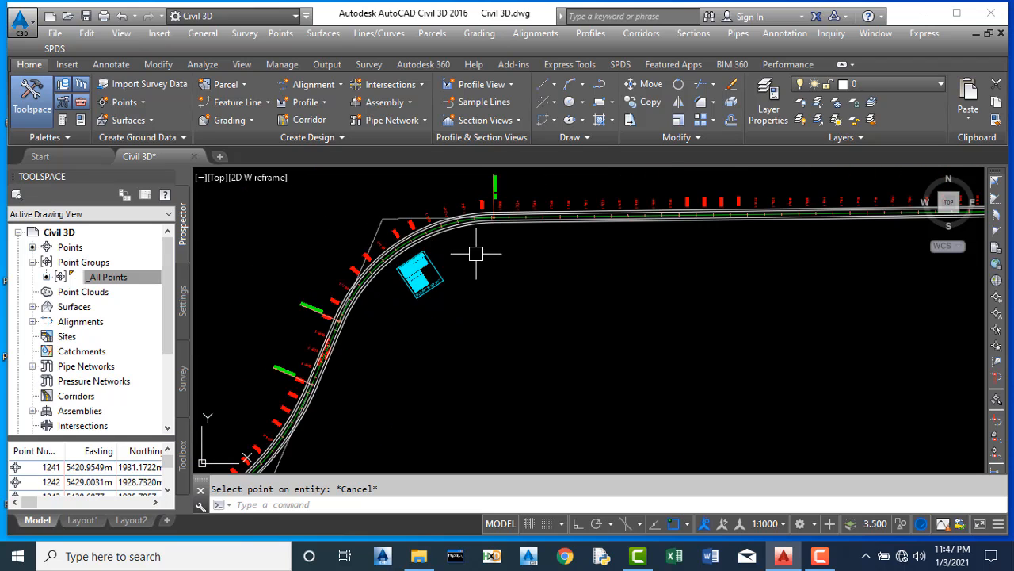
pyautogui.scroll(-5, 475, 253)
pyautogui.scroll(4, 476, 268)
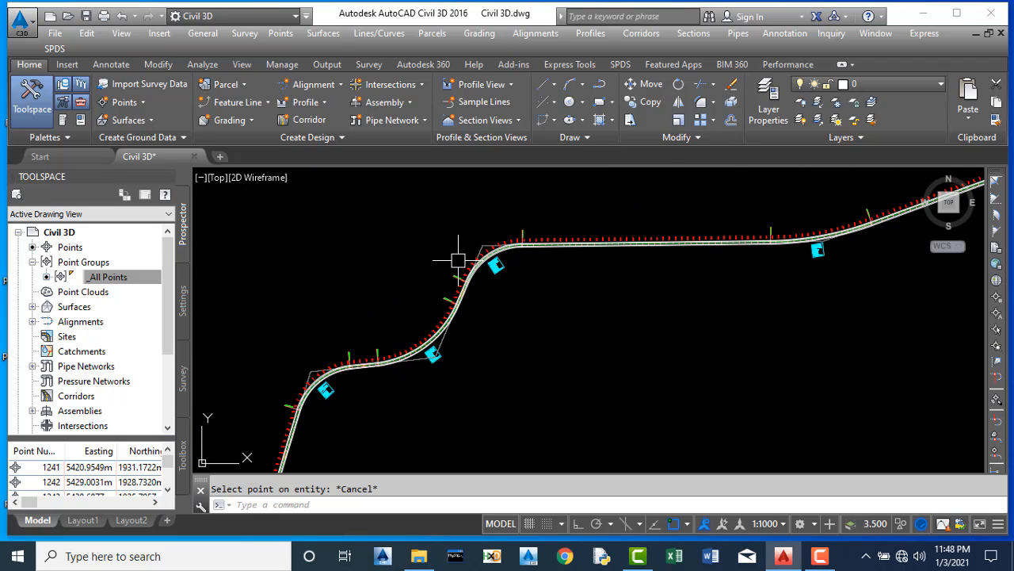
pyautogui.scroll(-3, 481, 277)
pyautogui.scroll(2, 583, 268)
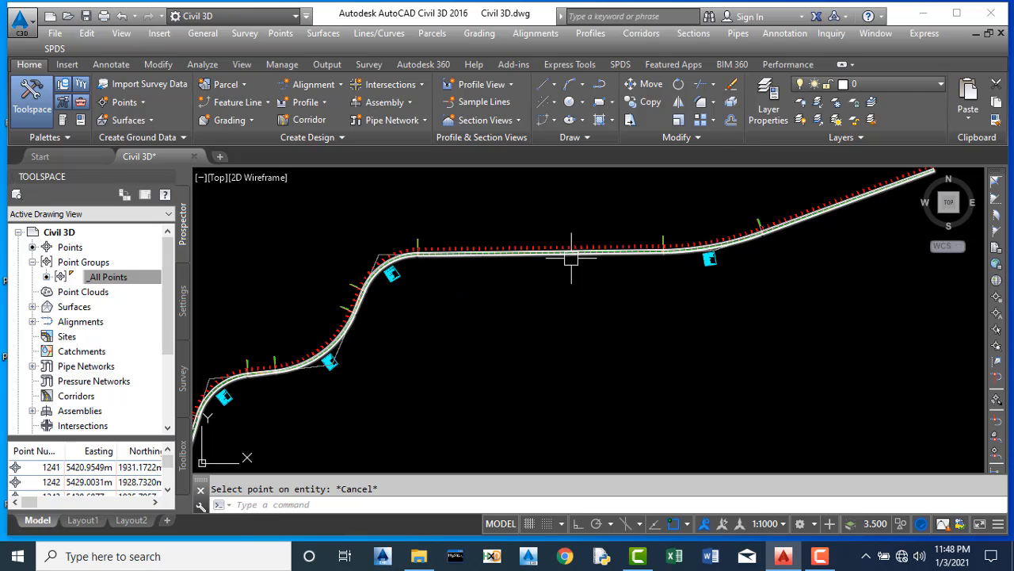
pyautogui.scroll(2, 532, 248)
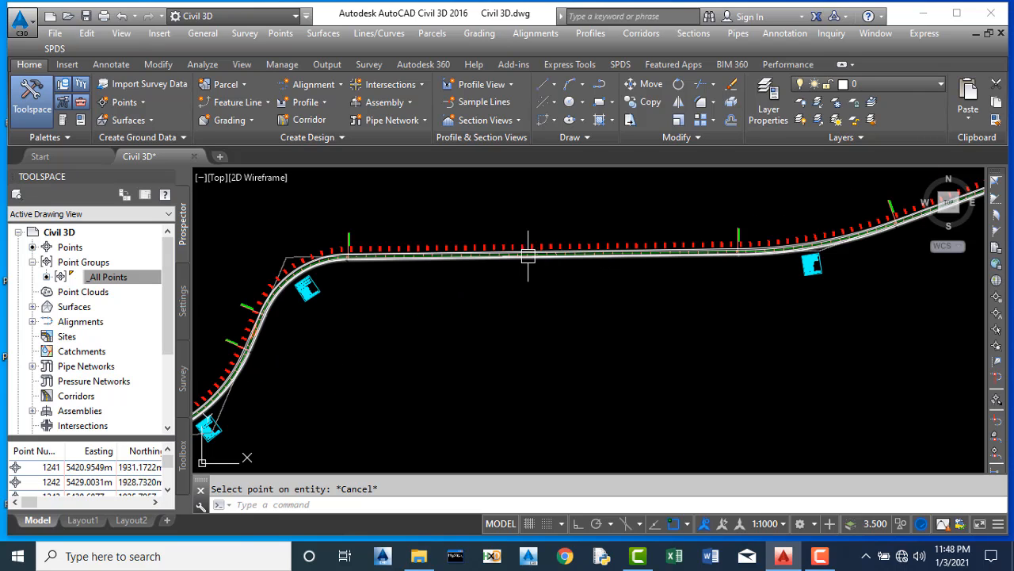
pyautogui.scroll(2, 519, 254)
pyautogui.scroll(-2, 511, 257)
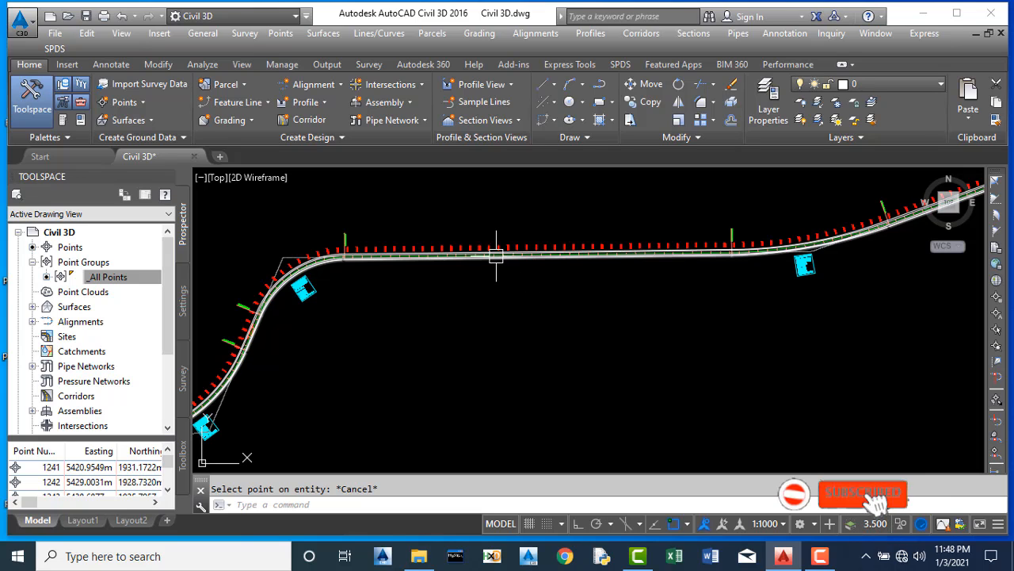
pyautogui.scroll(-2, 473, 279)
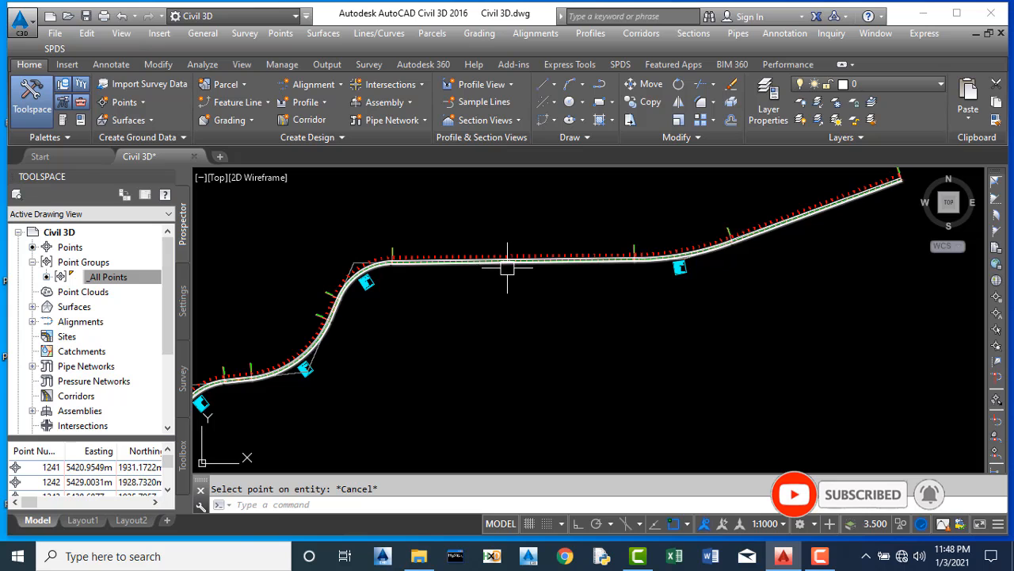
pyautogui.scroll(4, 522, 267)
pyautogui.scroll(-4, 545, 252)
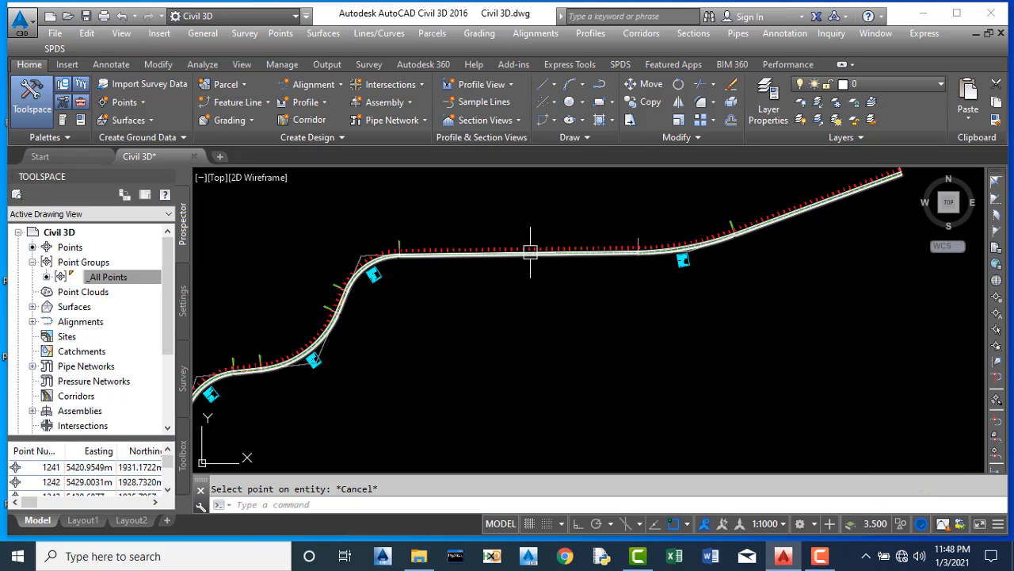
pyautogui.scroll(2, 685, 250)
pyautogui.scroll(1, 683, 252)
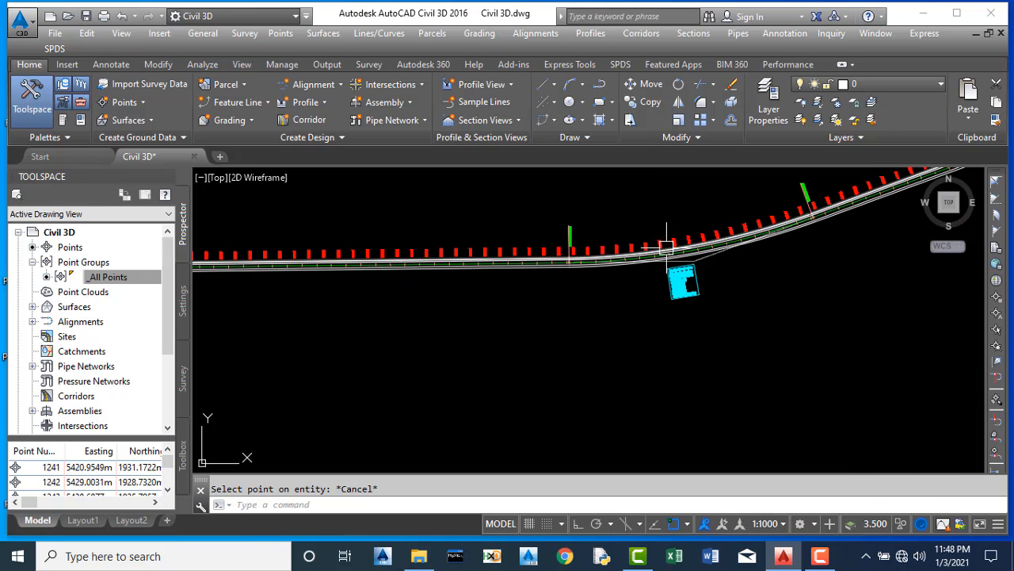